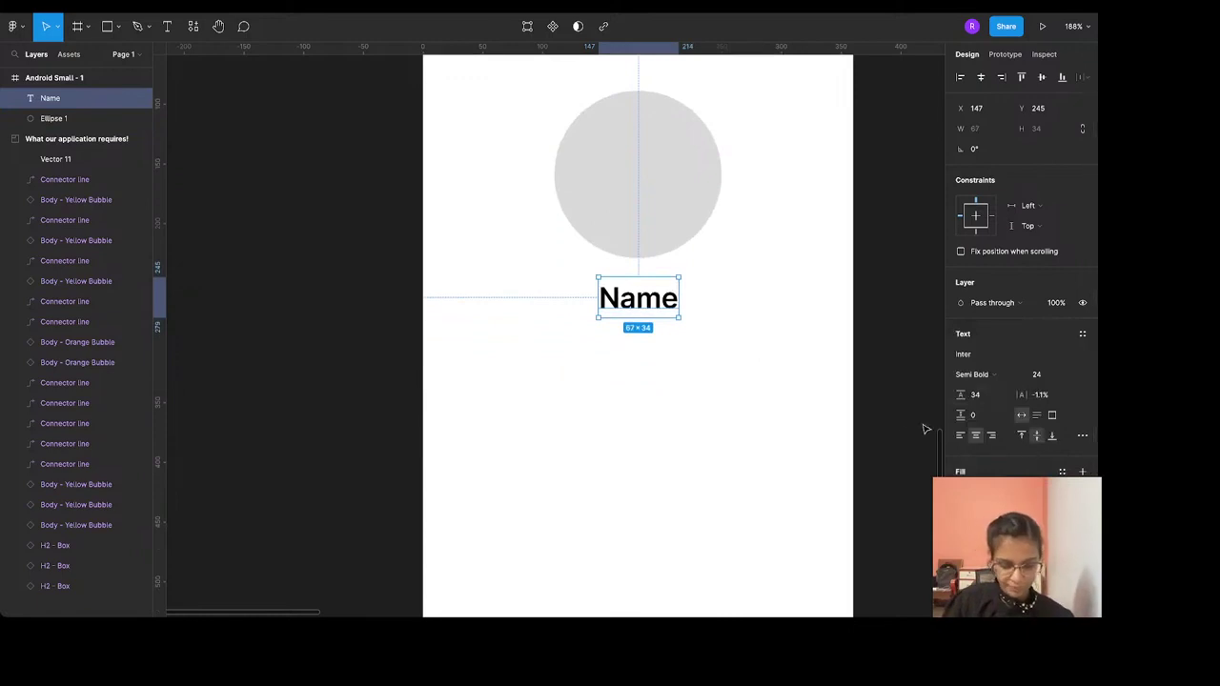
# Duplicate the Name text just below the original and style the copy as Regular, size 16, with Auto line height
pyautogui.hotkey('ctrl', 'd')
pyautogui.moveTo(660, 314); pyautogui.dragTo(597, 351)
pyautogui.click(977, 374)
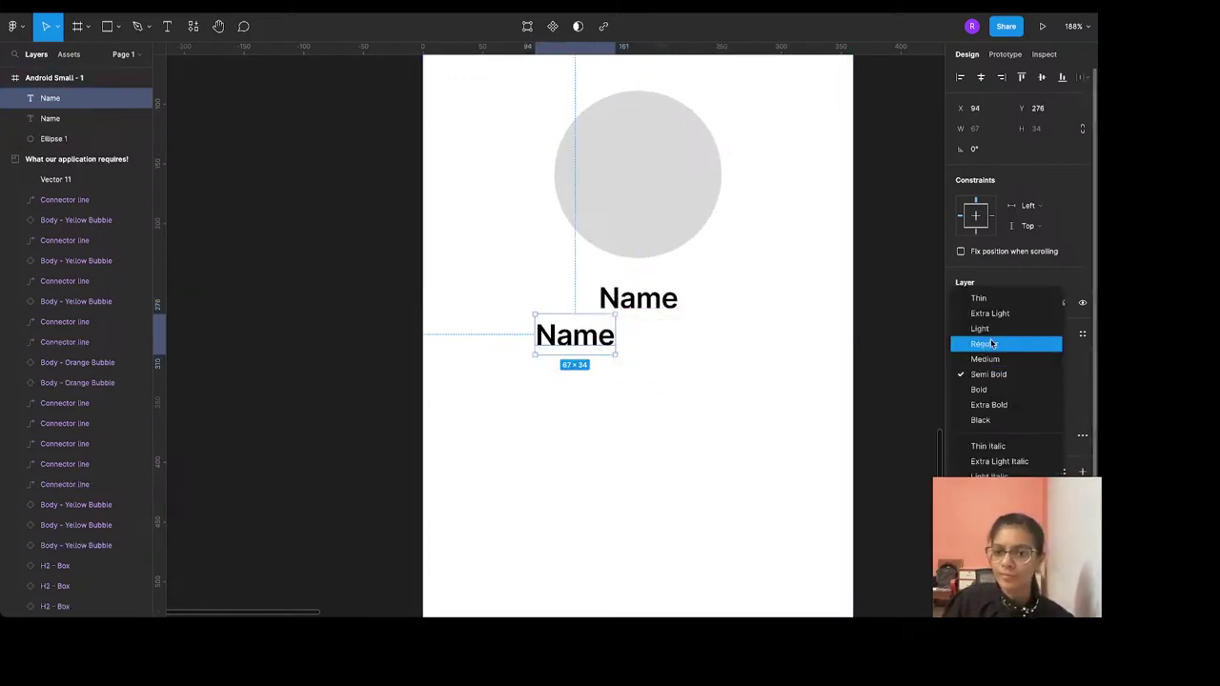
pyautogui.click(985, 343)
pyautogui.click(1052, 375)
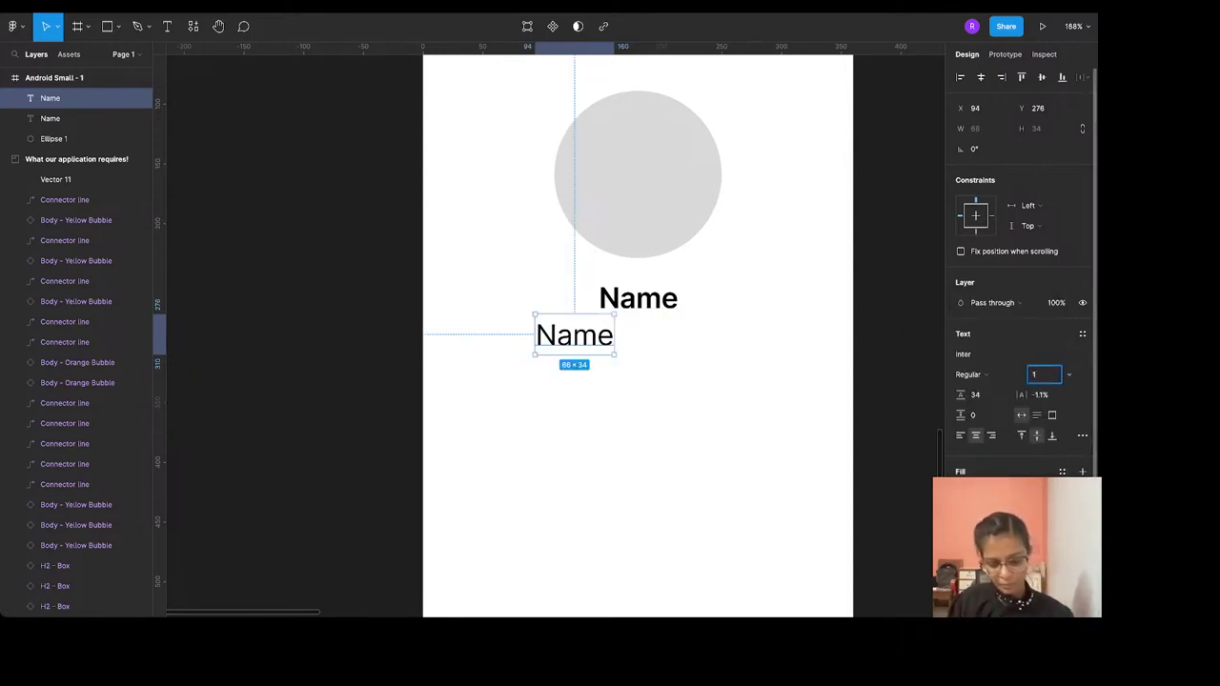
pyautogui.write('16')
pyautogui.press('Return')
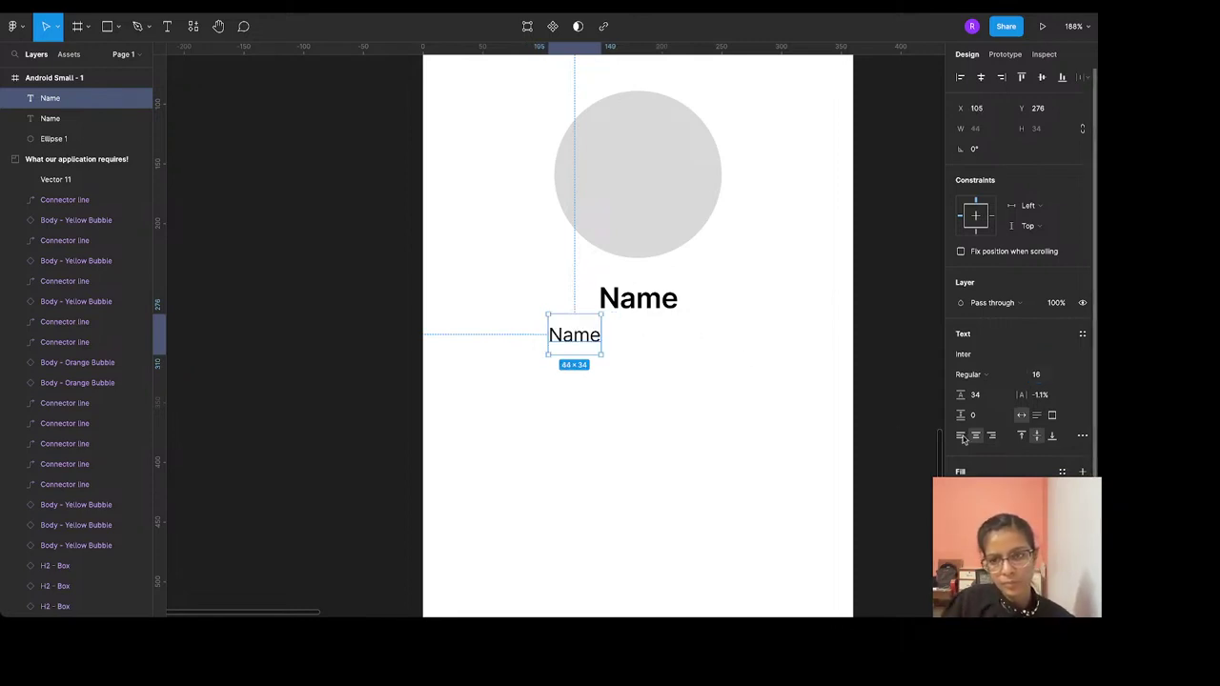
pyautogui.click(987, 396)
pyautogui.write('auto')
pyautogui.press('Return')
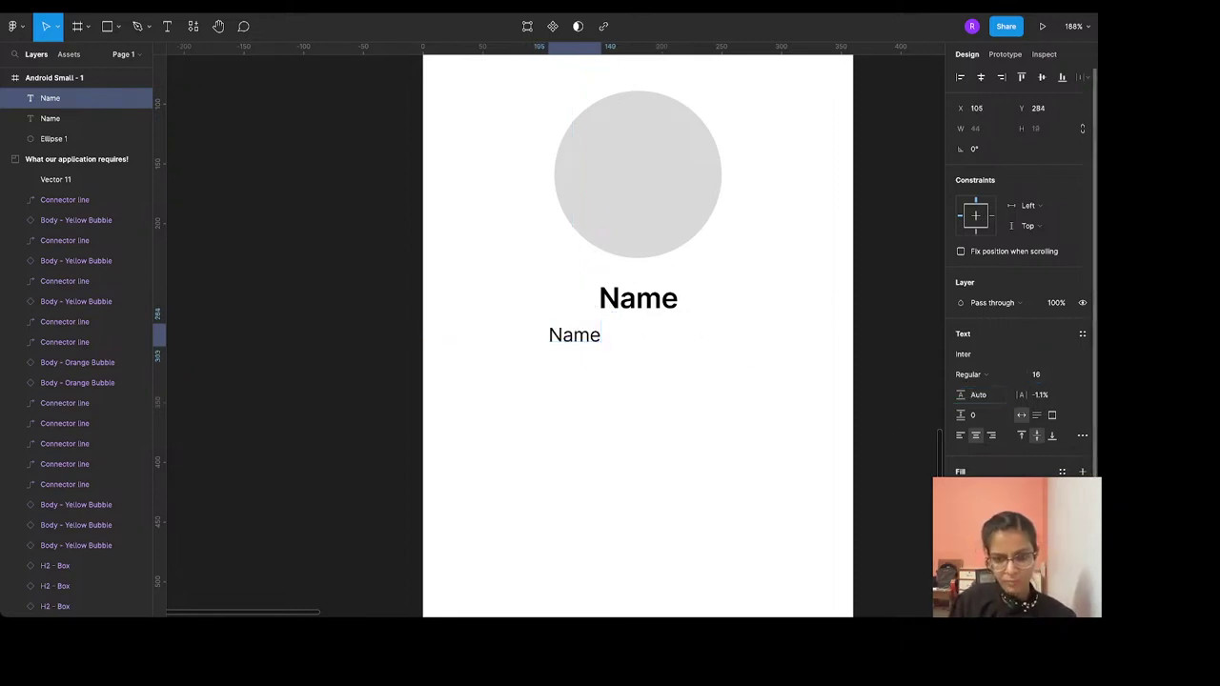
# Centre the duplicated text beneath Name and change its content to "Roll No- 23"
pyautogui.moveTo(591, 342); pyautogui.dragTo(645, 334)
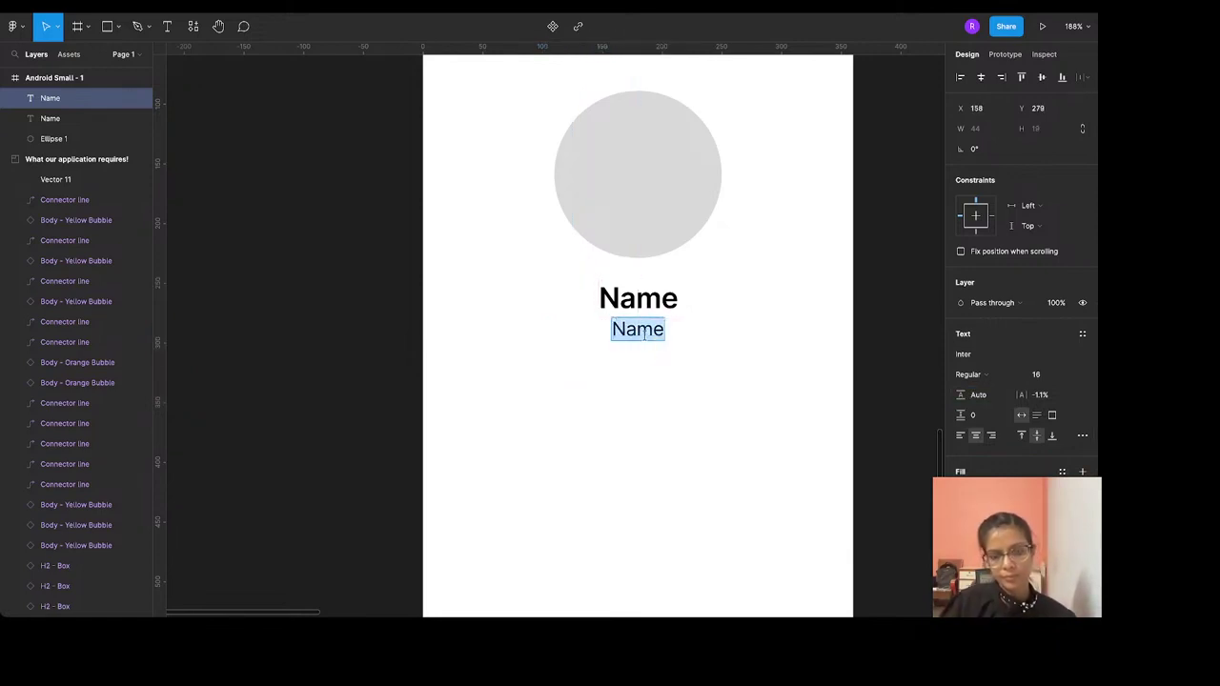
pyautogui.write('Roll')
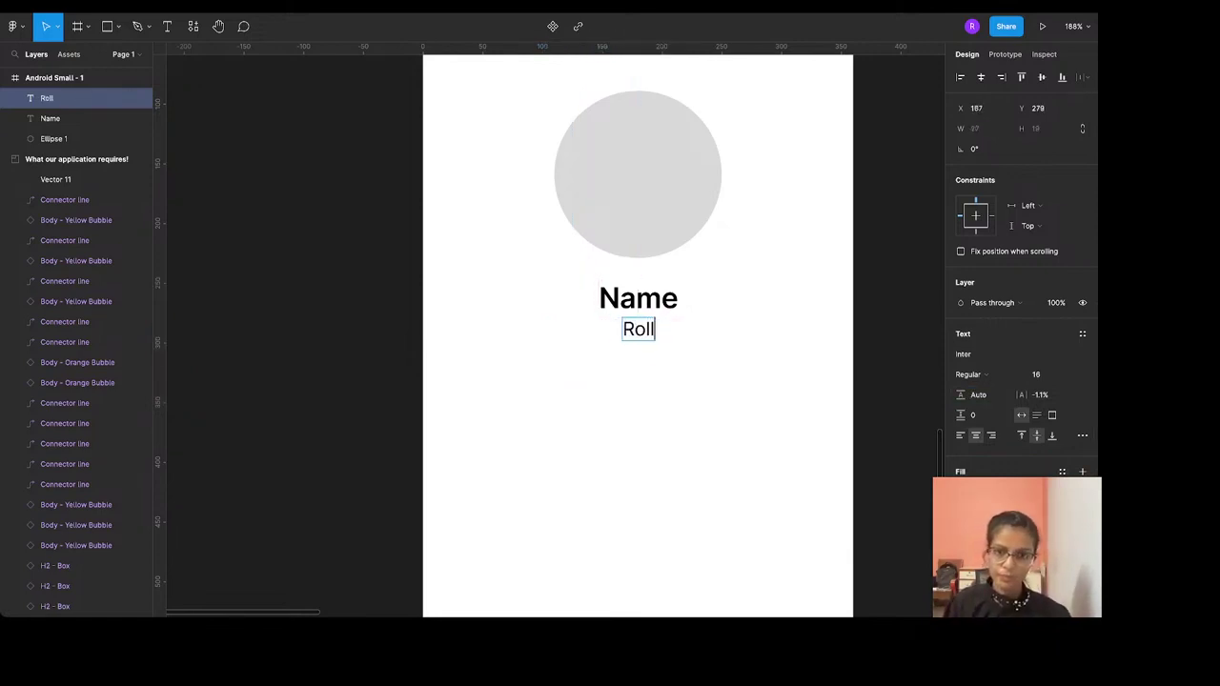
pyautogui.write(' No- 23')
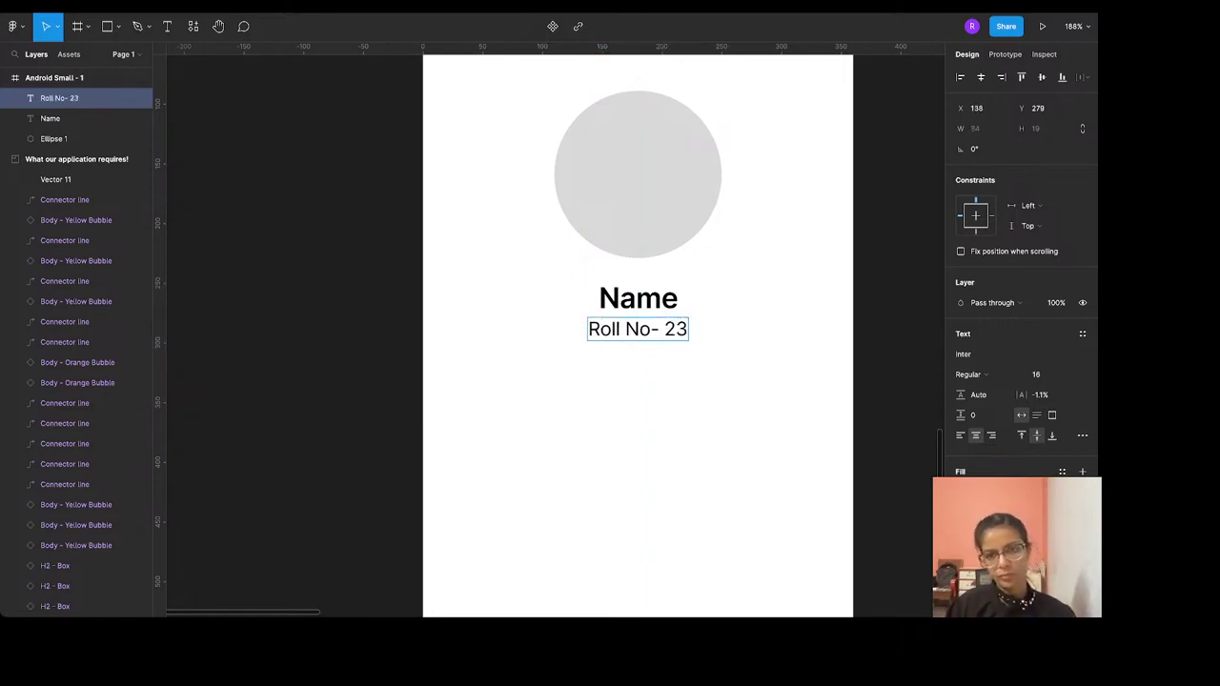
pyautogui.press('Escape')
# Examine the yellow requirement bubbles above the phone frame and compare them with the frame's current content
pyautogui.scroll(-5, 649, 390)
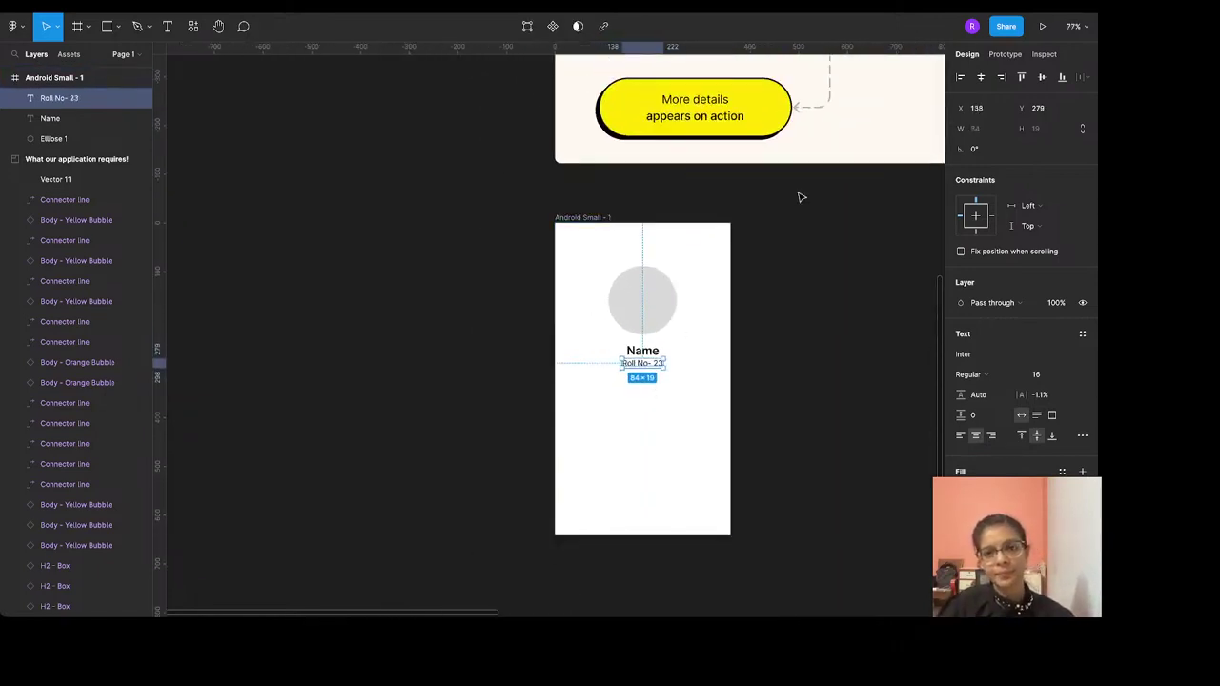
pyautogui.scroll(5, 801, 197)
pyautogui.scroll(-3, 801, 197)
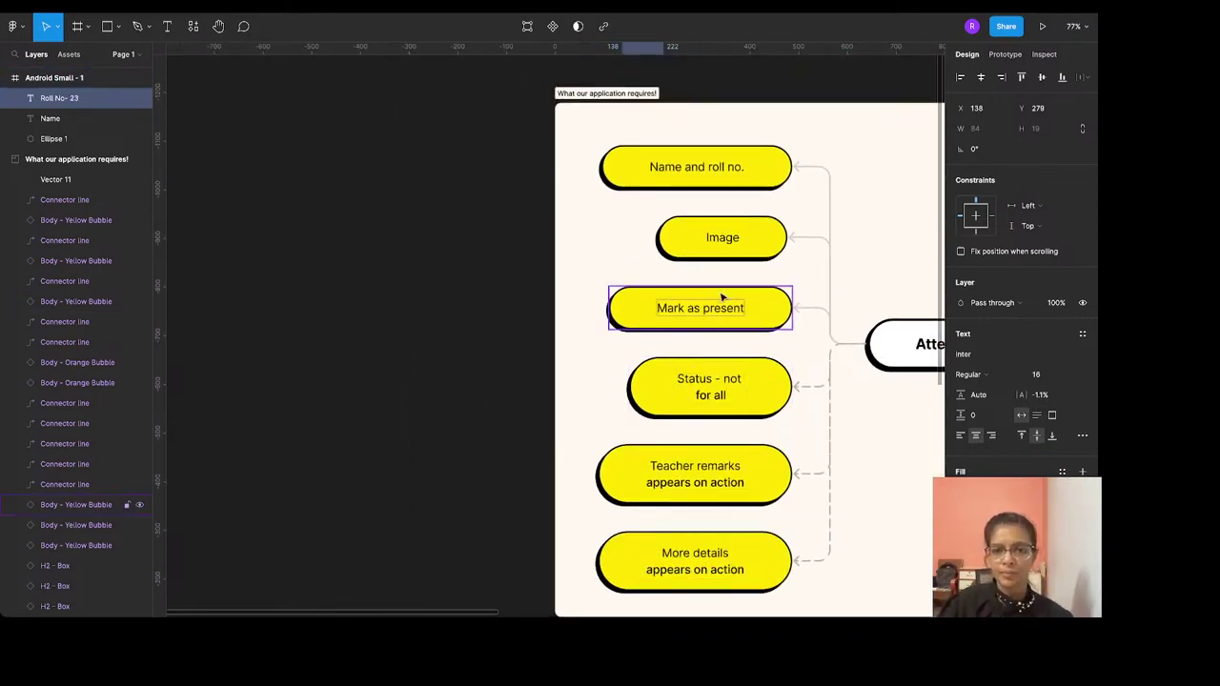
pyautogui.scroll(-5, 721, 298)
pyautogui.scroll(-3, 722, 299)
pyautogui.scroll(3, 577, 275)
pyautogui.scroll(2, 639, 302)
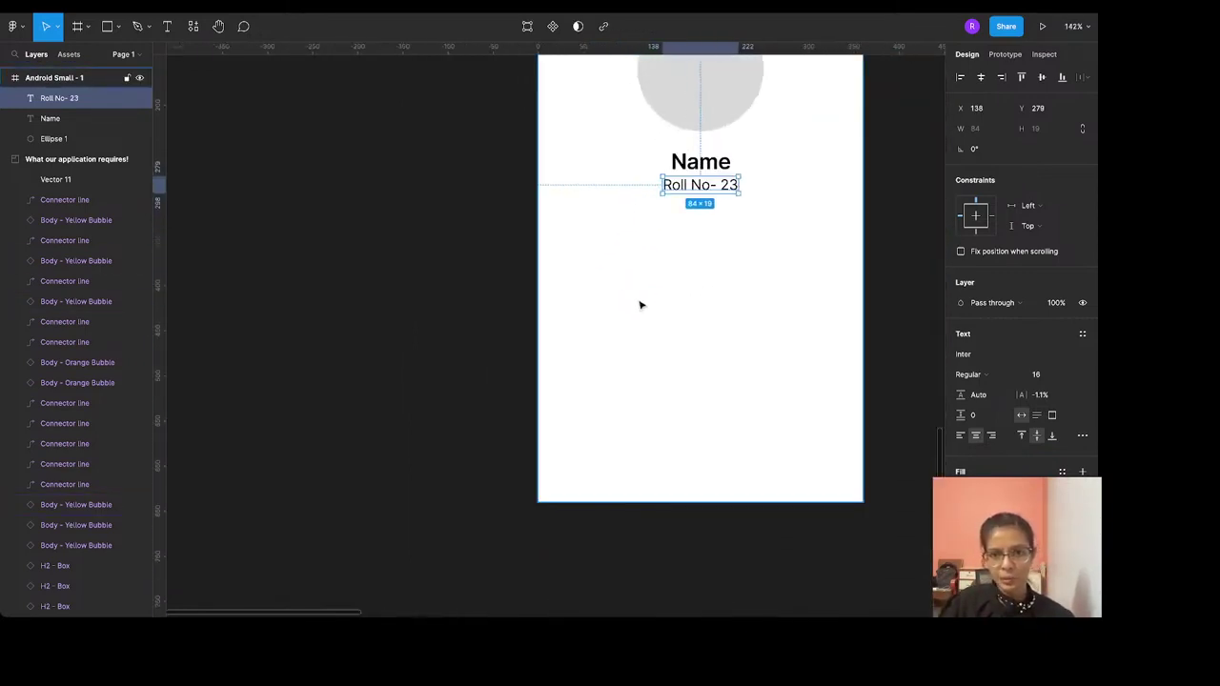
pyautogui.scroll(-2, 641, 305)
pyautogui.scroll(2, 640, 305)
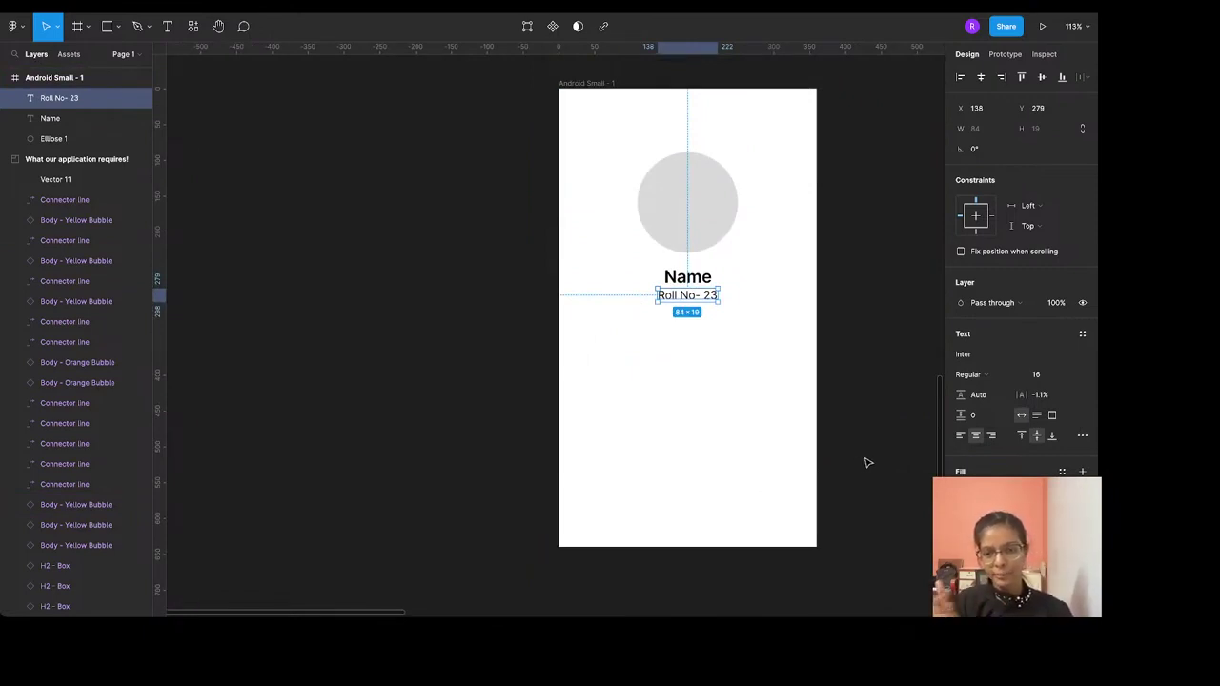
pyautogui.click(773, 373)
pyautogui.scroll(-1, 775, 376)
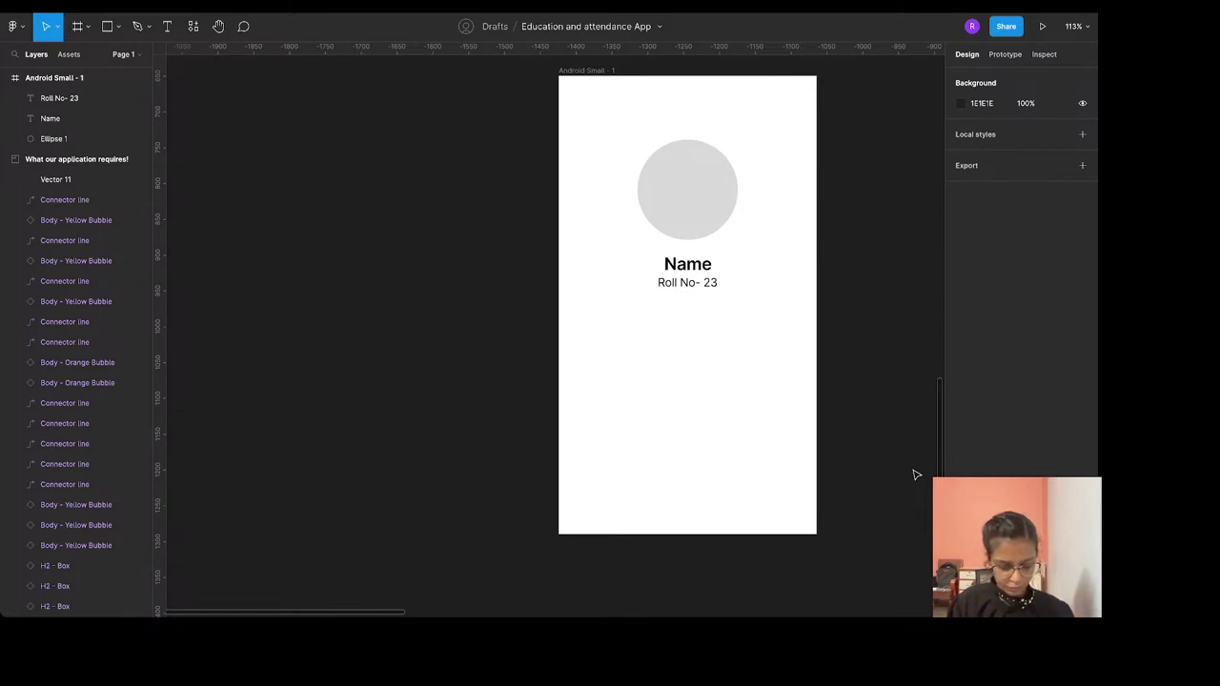
pyautogui.hotkey('ctrl', 'y')
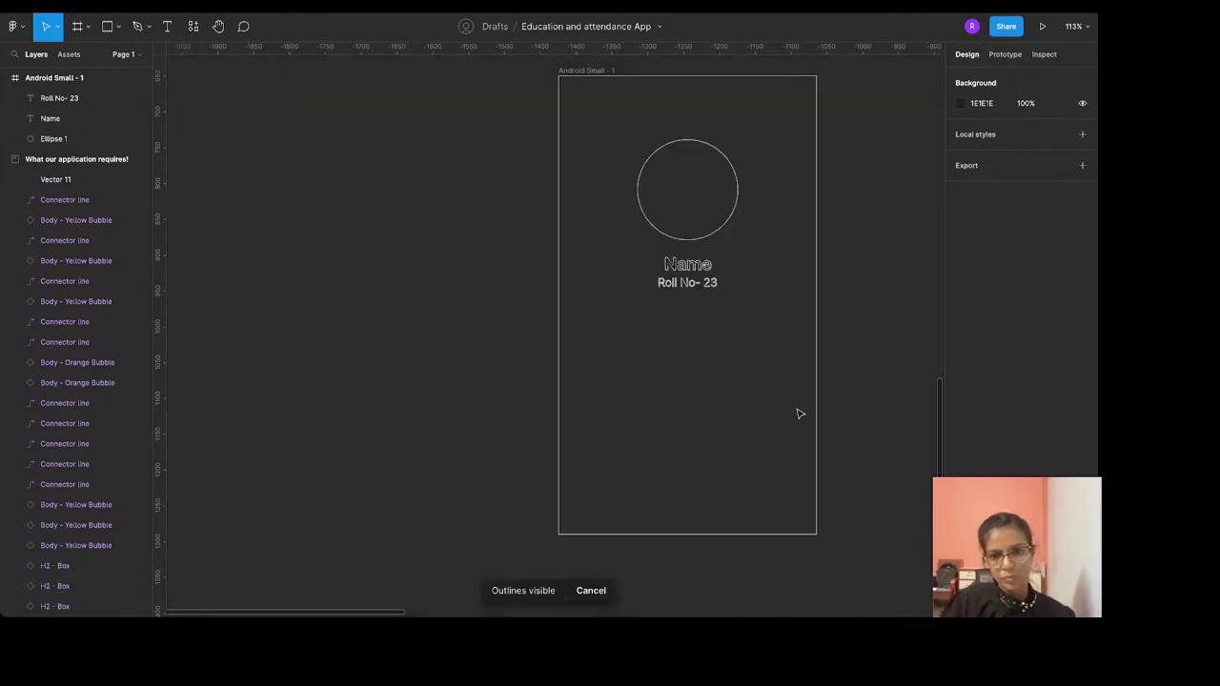
pyautogui.press('Tab')
pyautogui.press('Return')
pyautogui.press('BackSpace')
pyautogui.press('BackSpace')
pyautogui.press('BackSpace')
pyautogui.press('BackSpace')
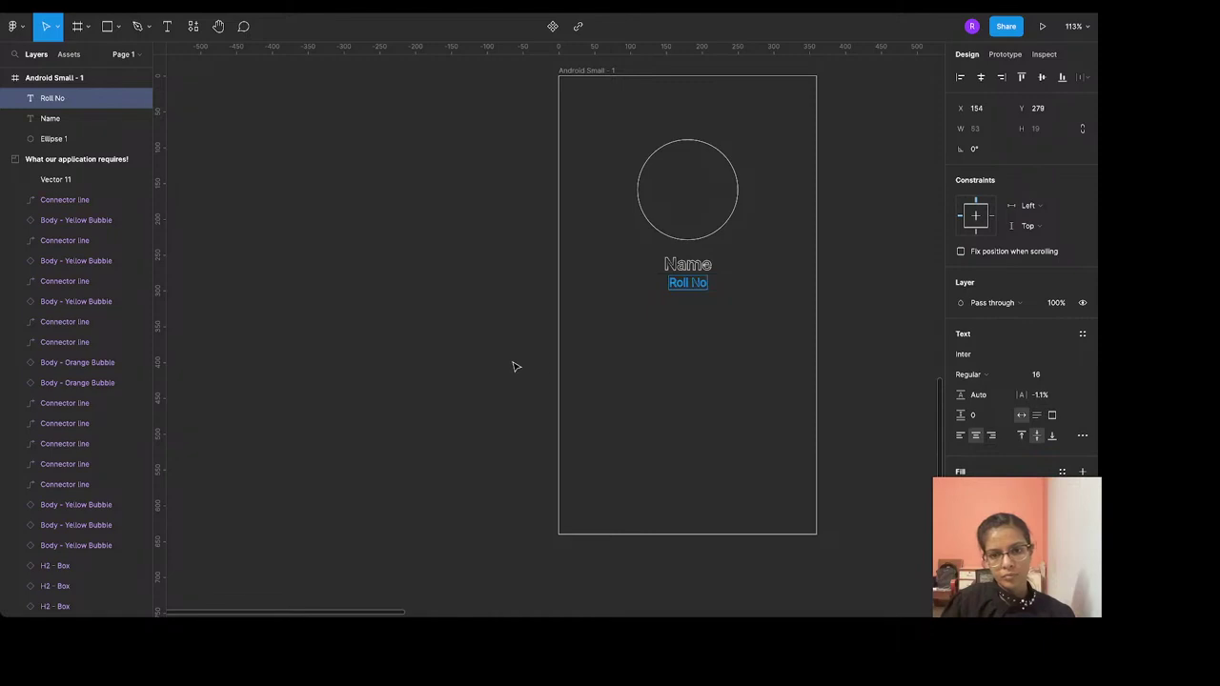
pyautogui.write('O')
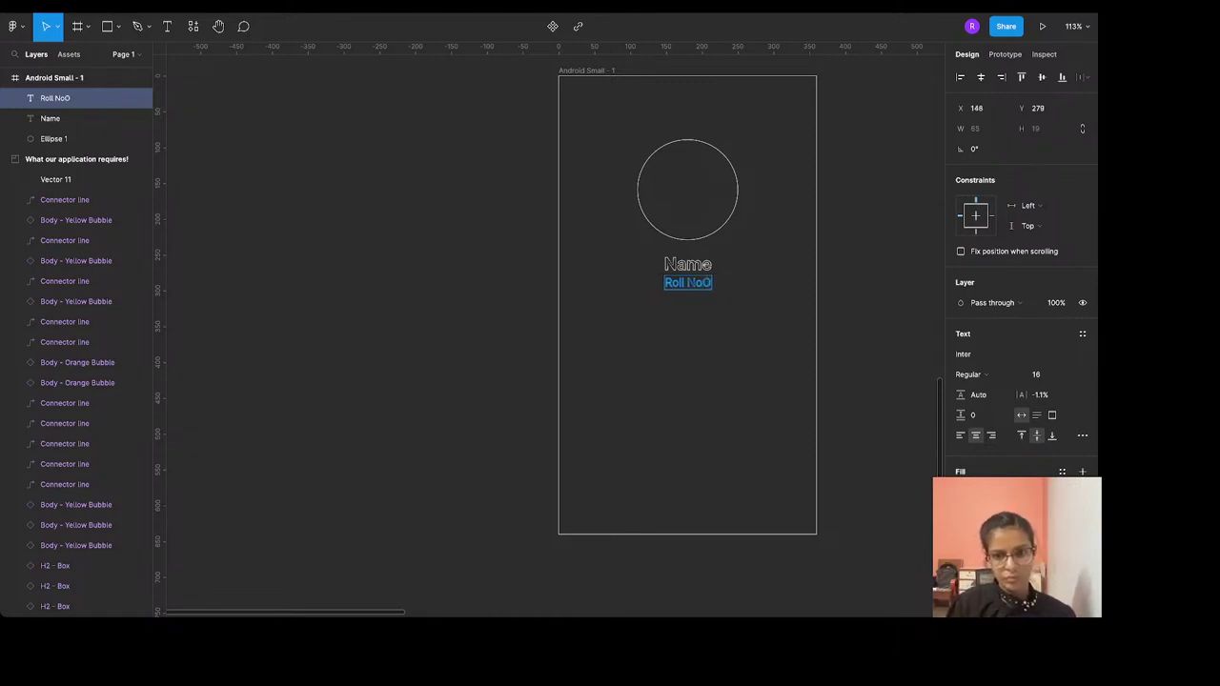
pyautogui.press('Escape')
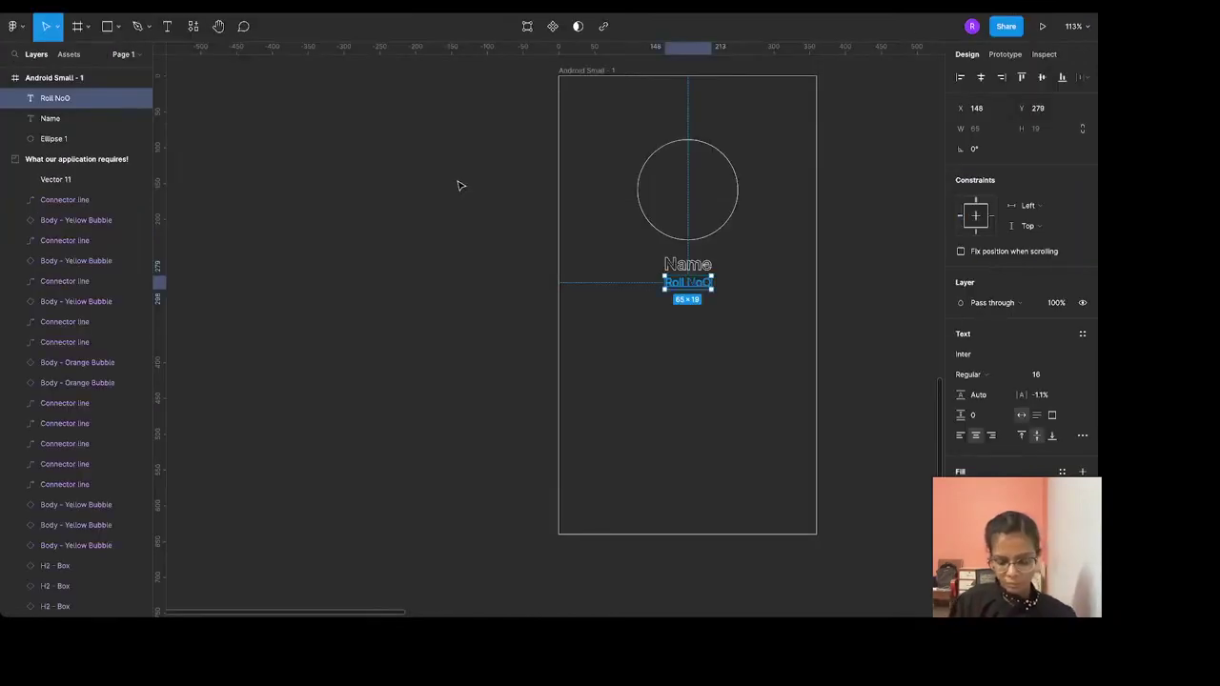
# Search the commands for outlines and turn off the outline view
pyautogui.hotkey('ctrl', '/')
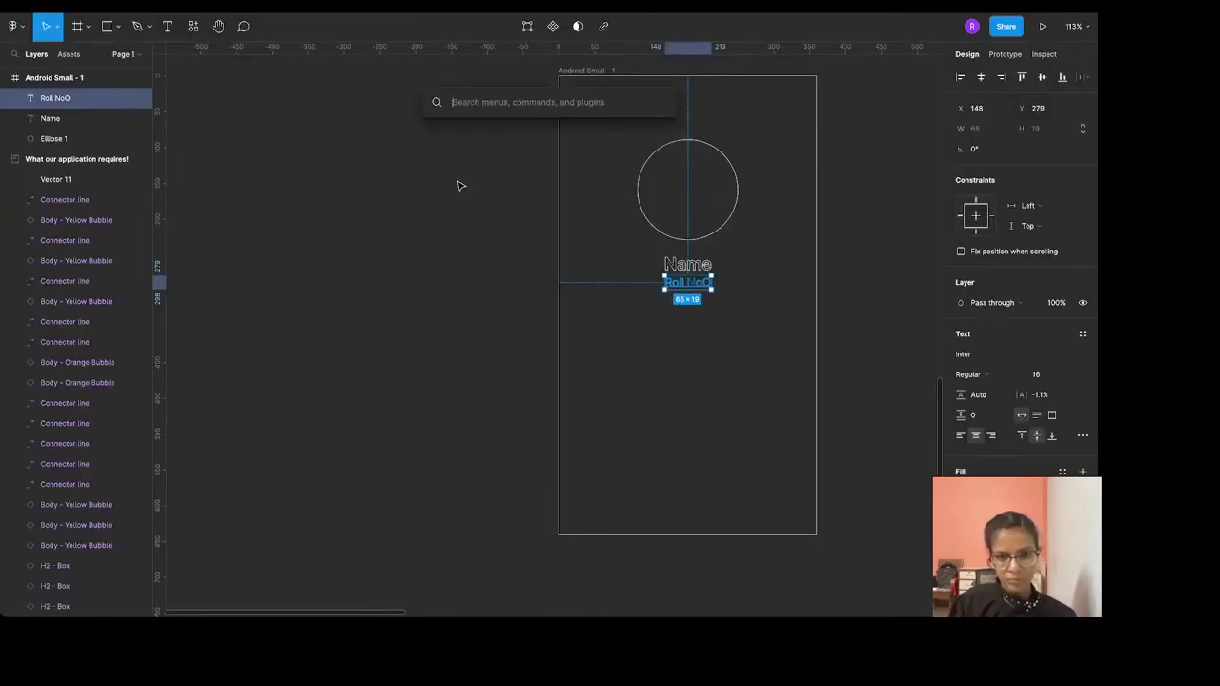
pyautogui.click(465, 193)
pyautogui.hotkey('ctrl', '/')
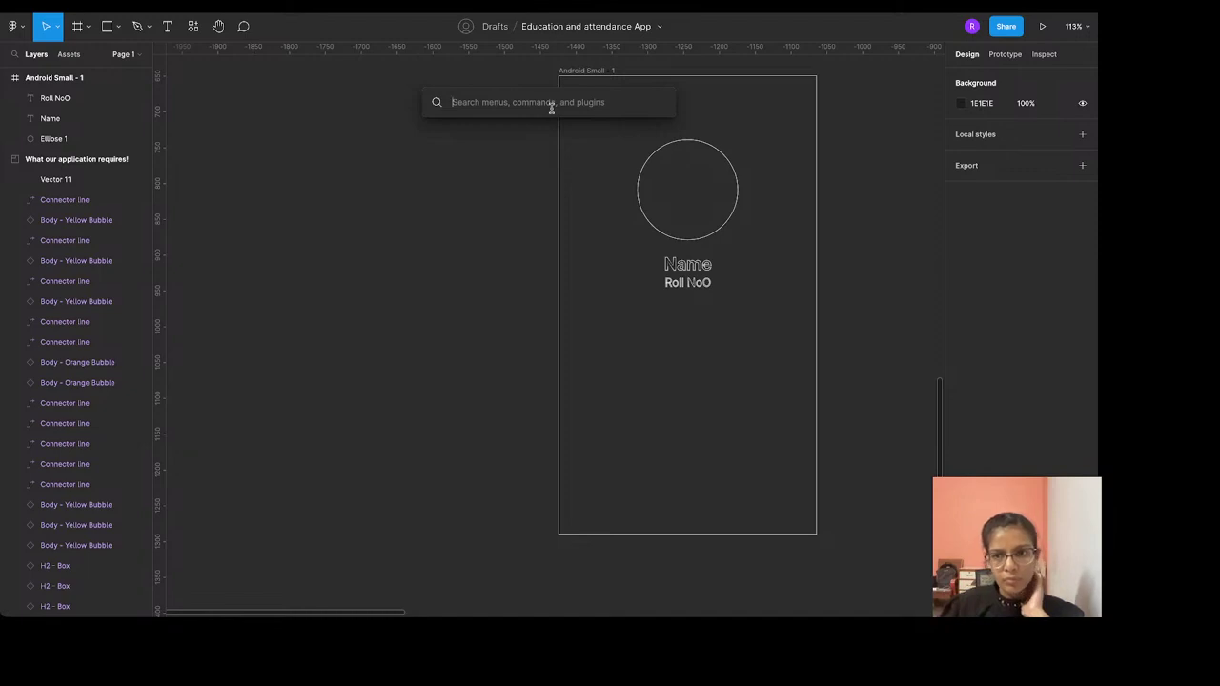
pyautogui.write('ou')
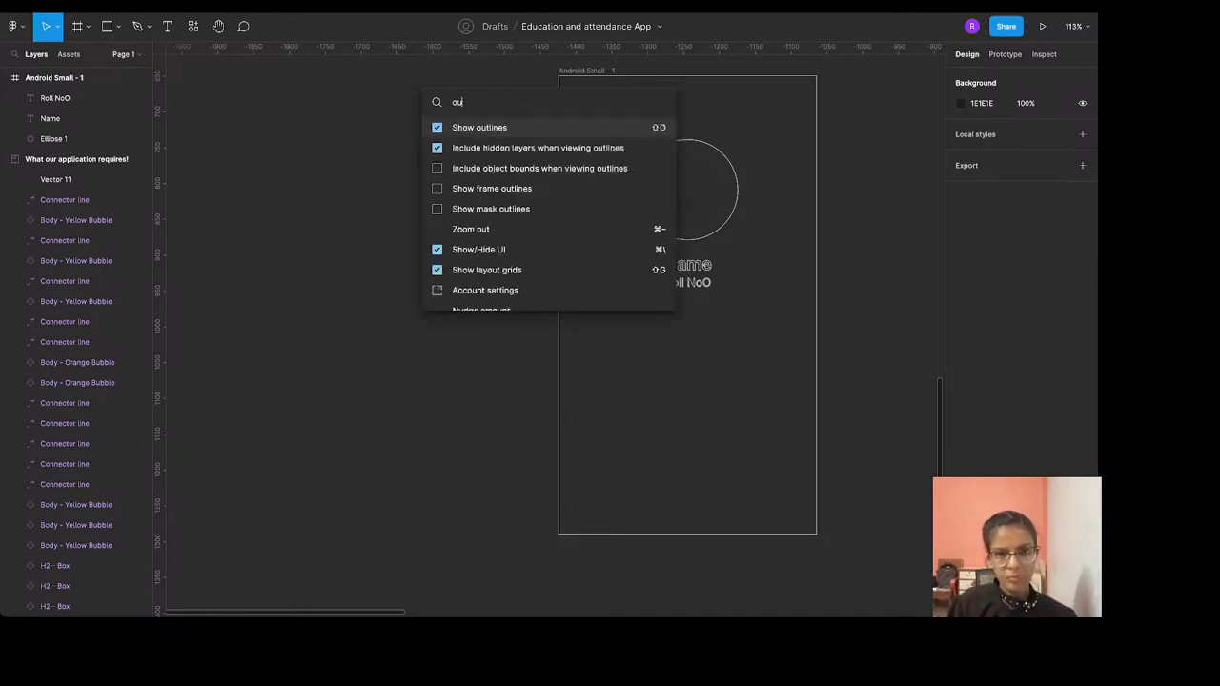
pyautogui.click(548, 121)
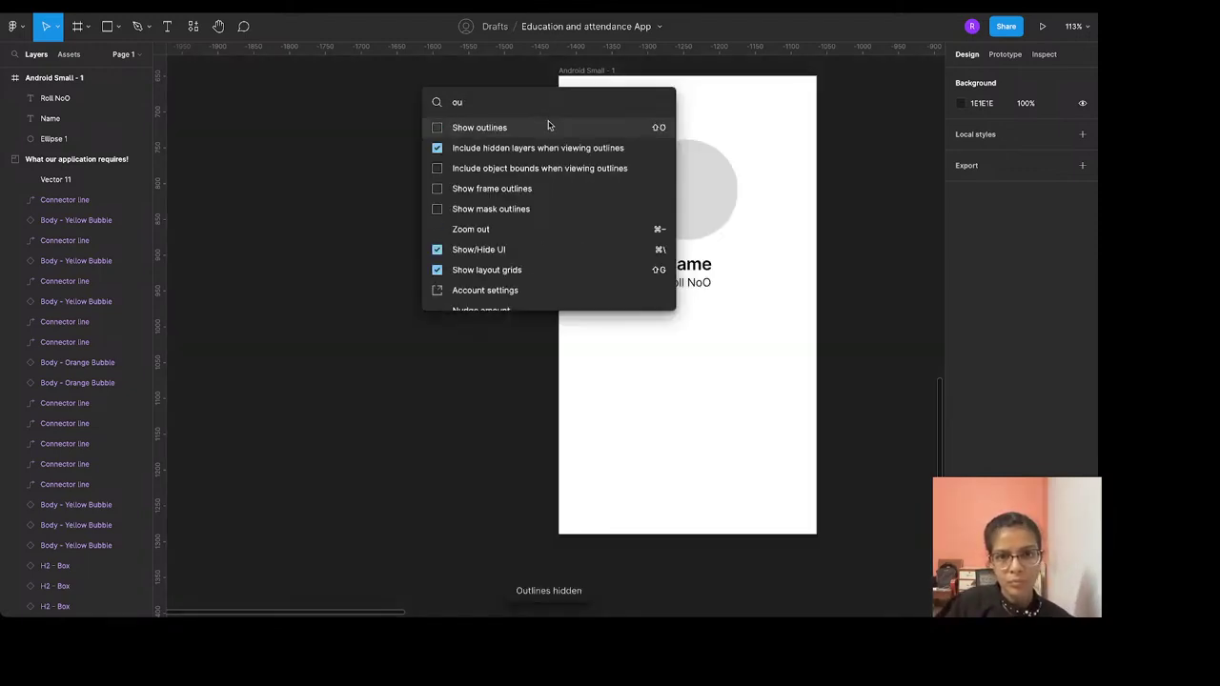
# Change the text under Name to "Roll No 23" and deselect it
pyautogui.scroll(3, 695, 283)
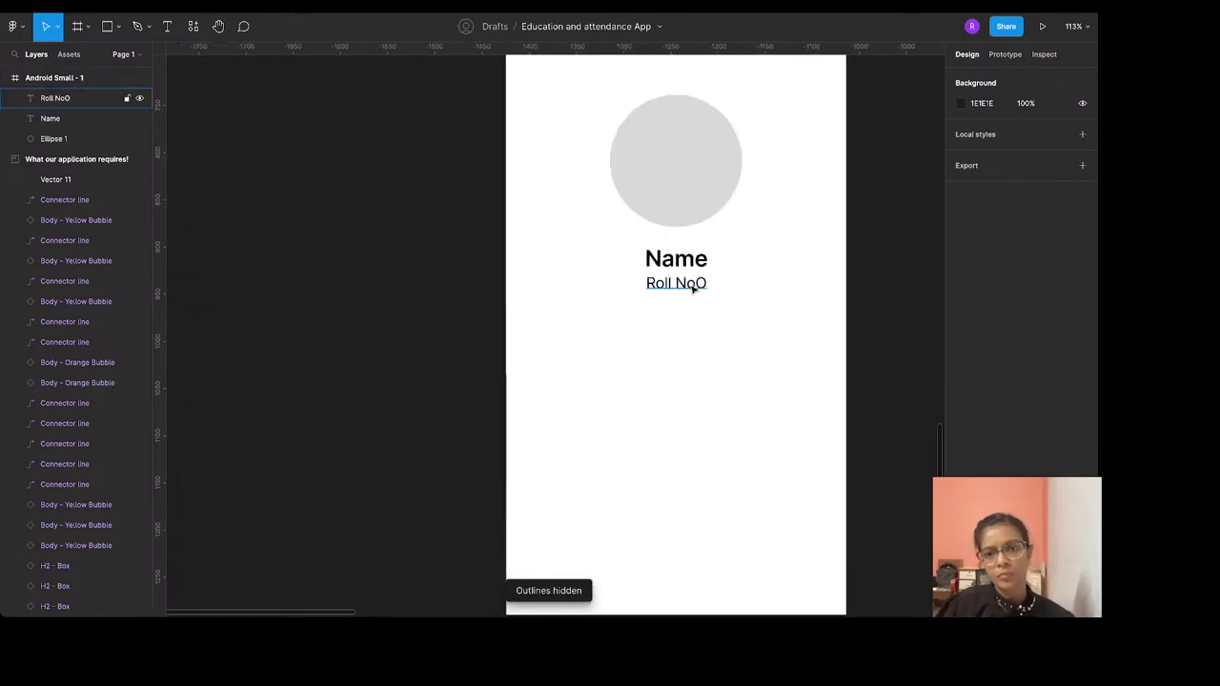
pyautogui.doubleClick(695, 283)
pyautogui.click(697, 283)
pyautogui.press('Delete')
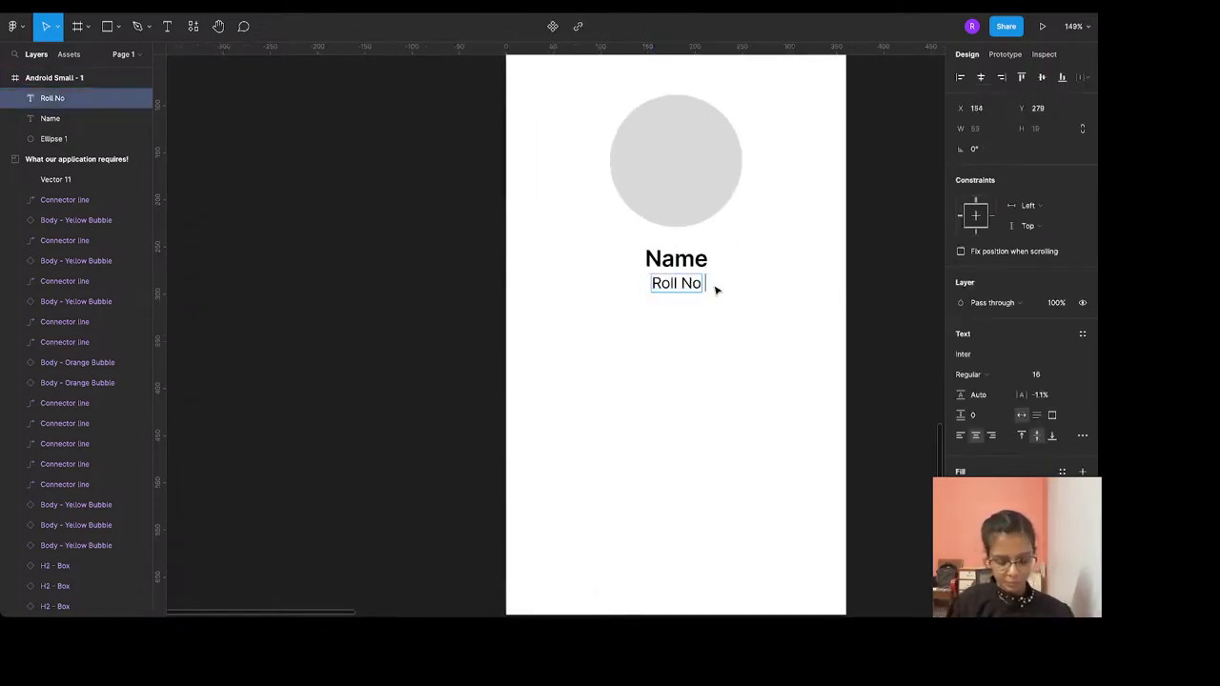
pyautogui.write('23')
pyautogui.press('Escape')
pyautogui.scroll(-3, 694, 376)
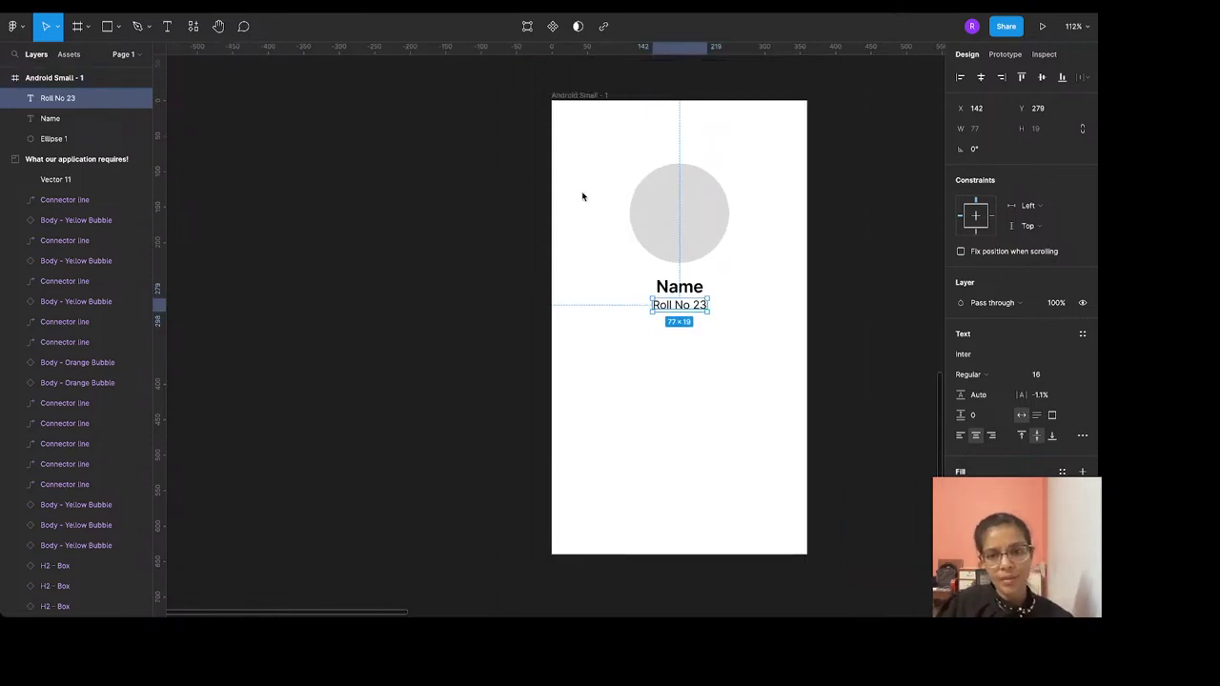
pyautogui.click(439, 246)
# Draw a circle about 43 × 44 below the roll number and duplicate it, with one circle near each side of the frame
pyautogui.scroll(10, 450, 245)
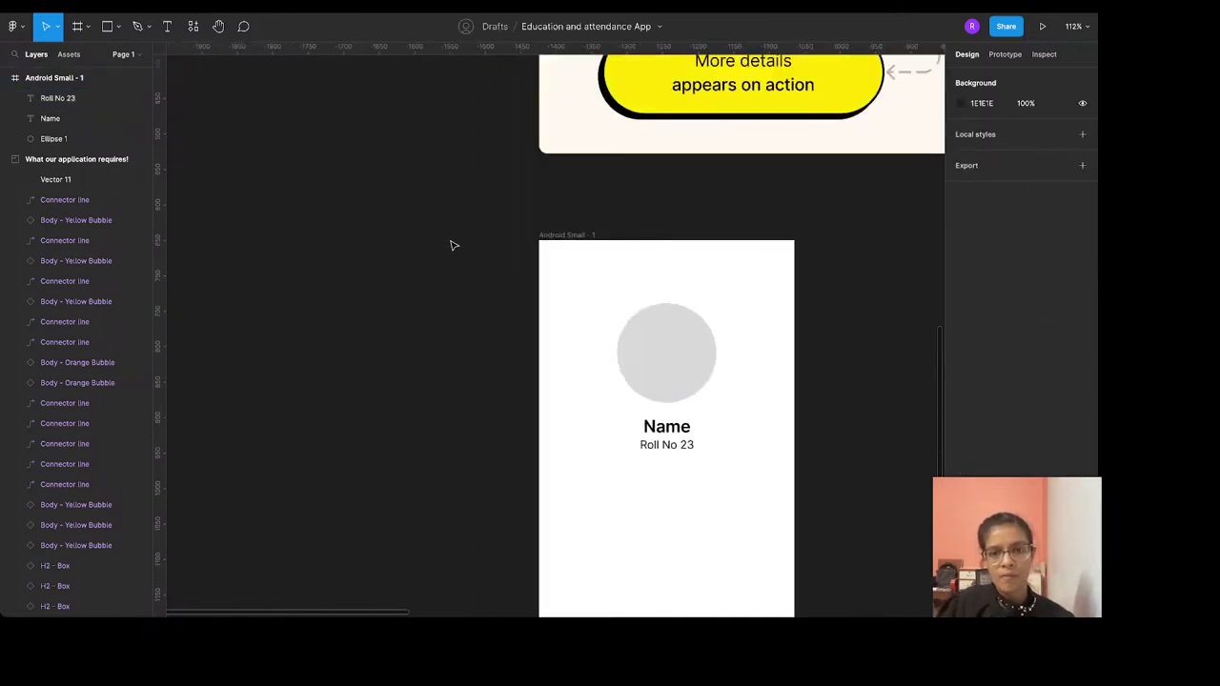
pyautogui.scroll(-8, 453, 245)
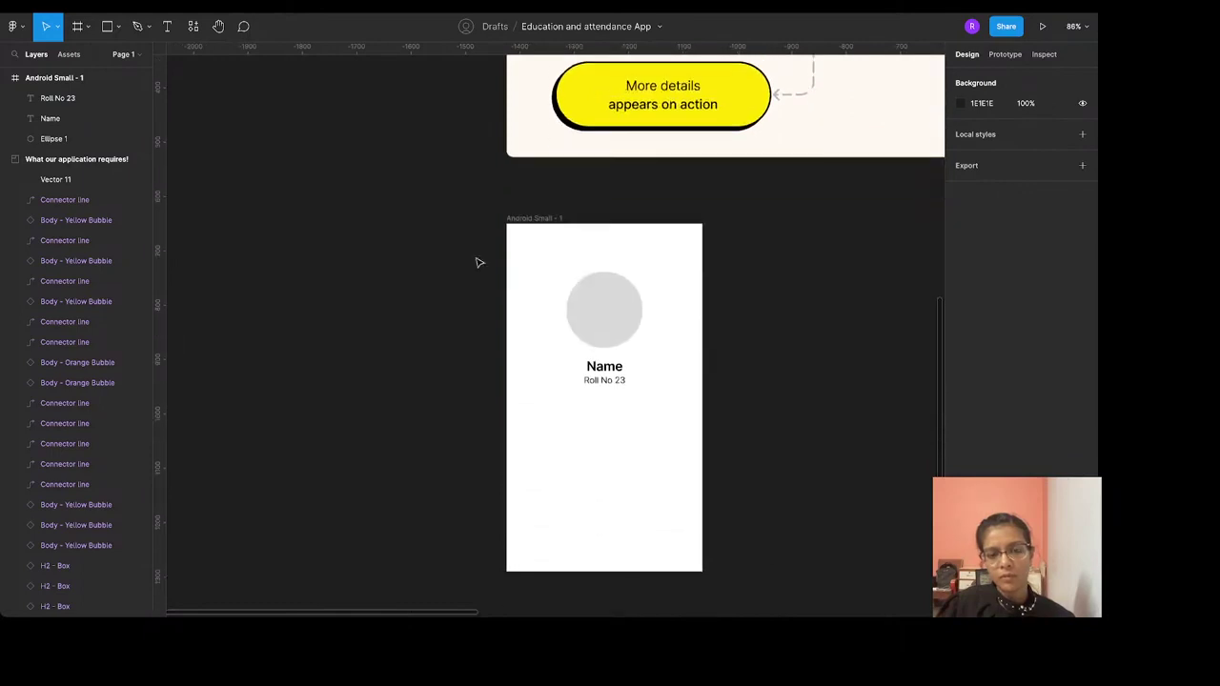
pyautogui.scroll(3, 651, 471)
pyautogui.scroll(-2, 667, 448)
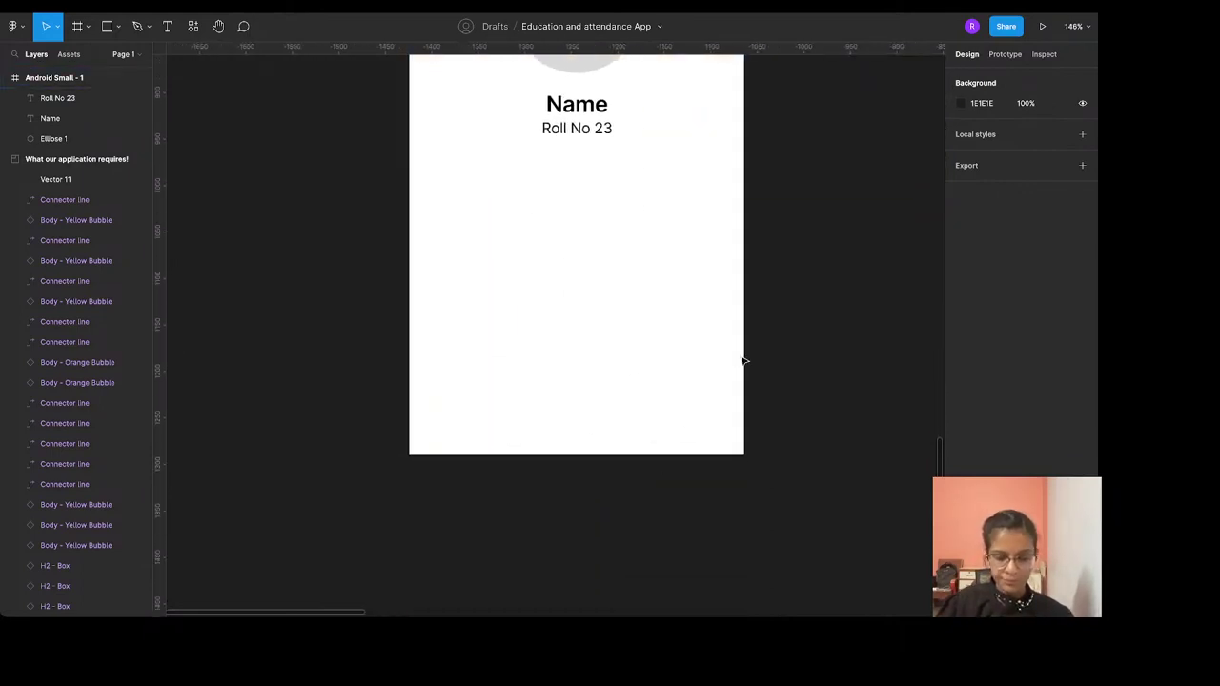
pyautogui.press('o')
pyautogui.moveTo(671, 203); pyautogui.dragTo(467, 229)
pyautogui.hotkey('ctrl', 'd')
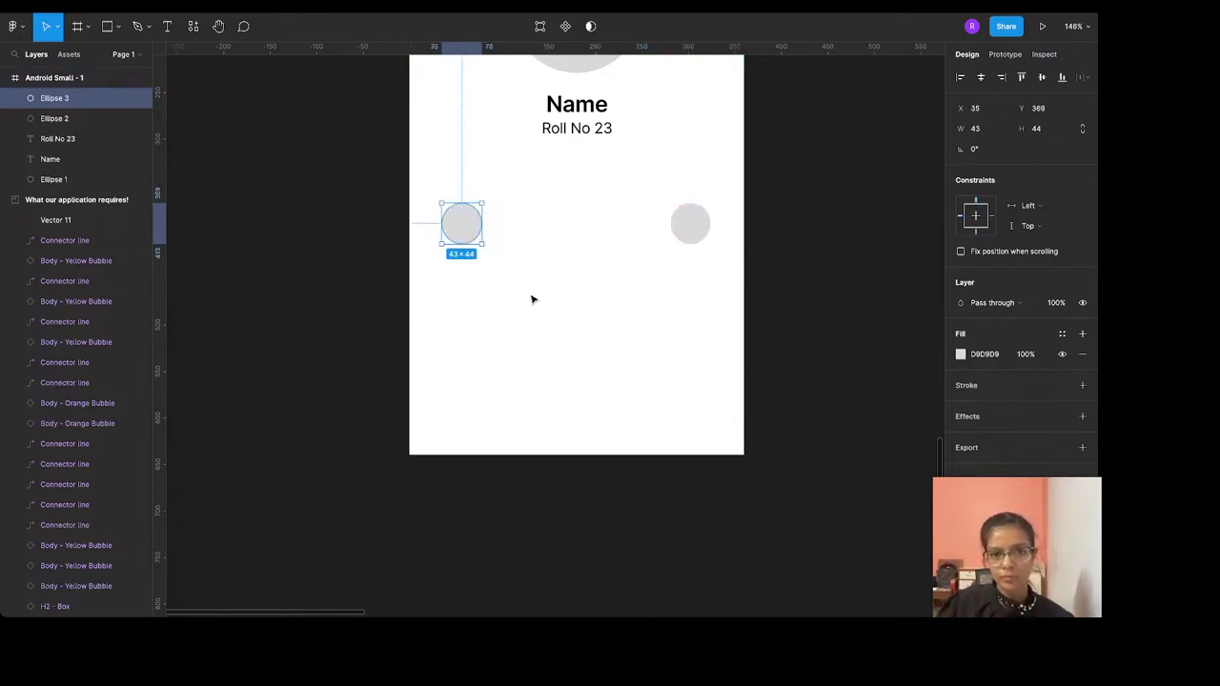
pyautogui.click(532, 297)
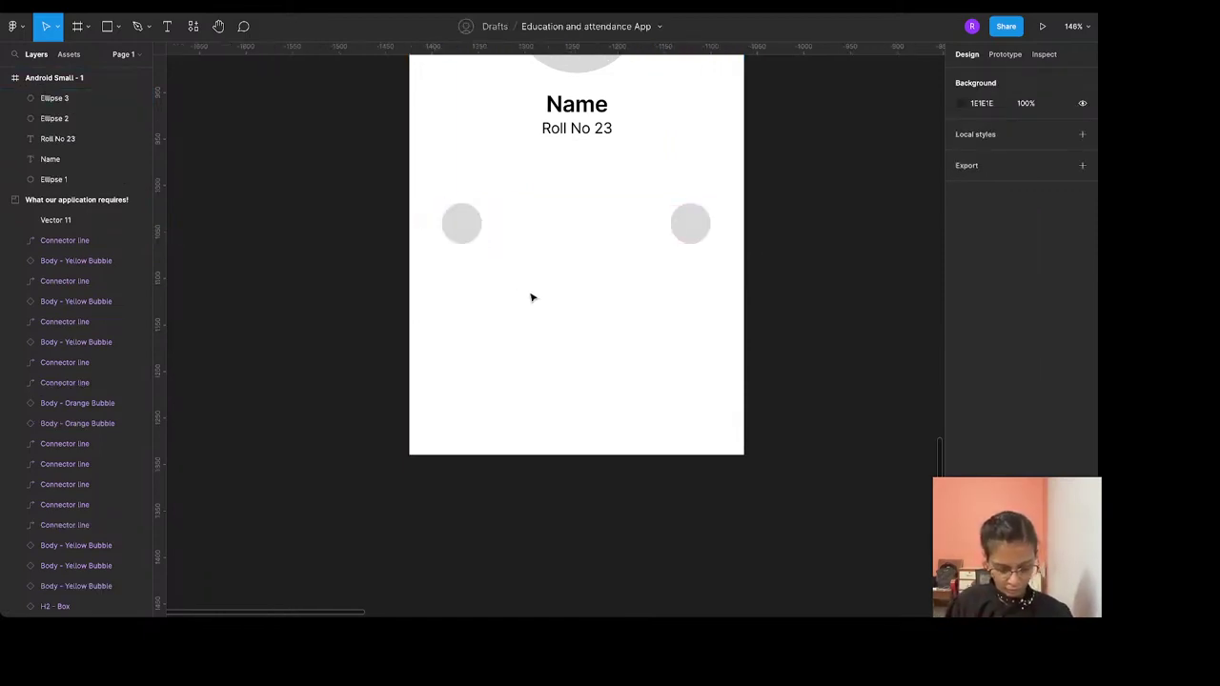
# Draw a diagonal line about 17 × 19 inside the left small circle with the Pen tool
pyautogui.press('p')
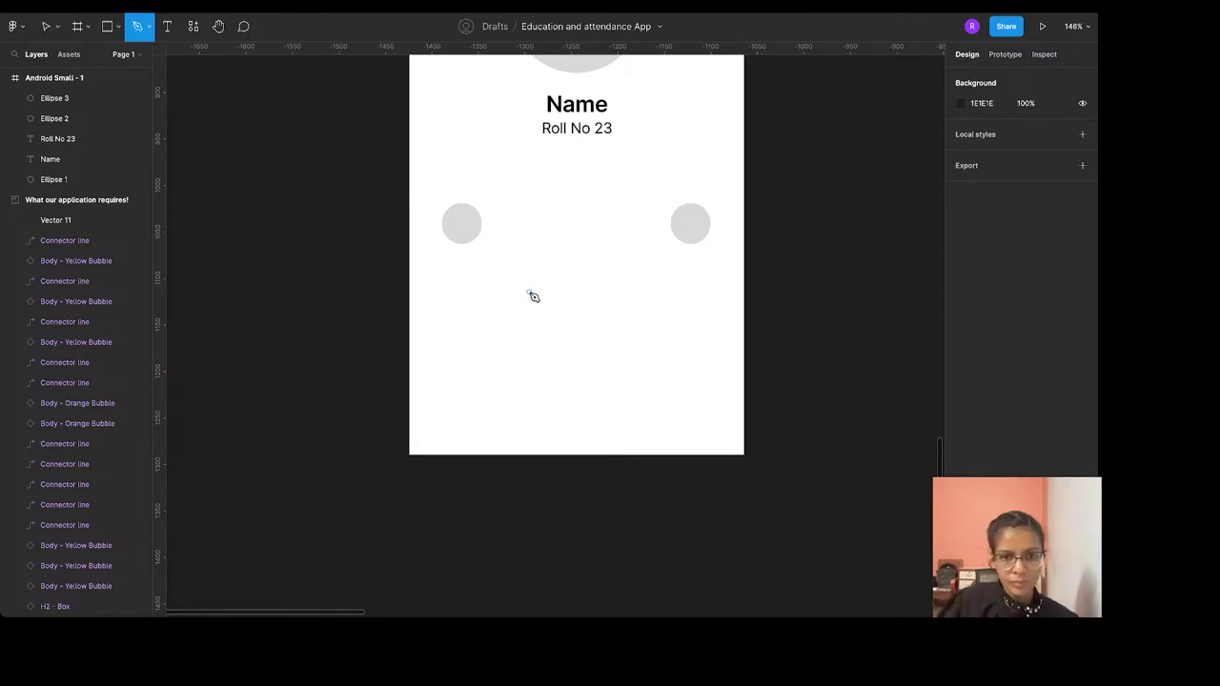
pyautogui.click(453, 215)
pyautogui.click(468, 233)
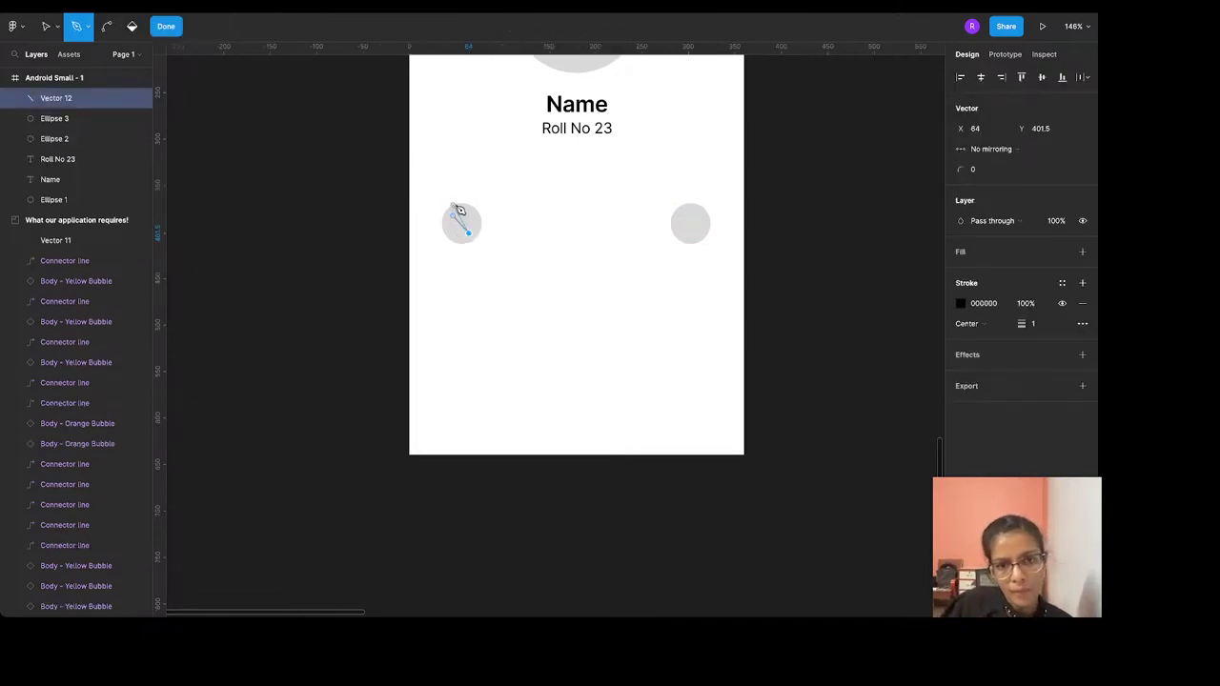
pyautogui.click(166, 27)
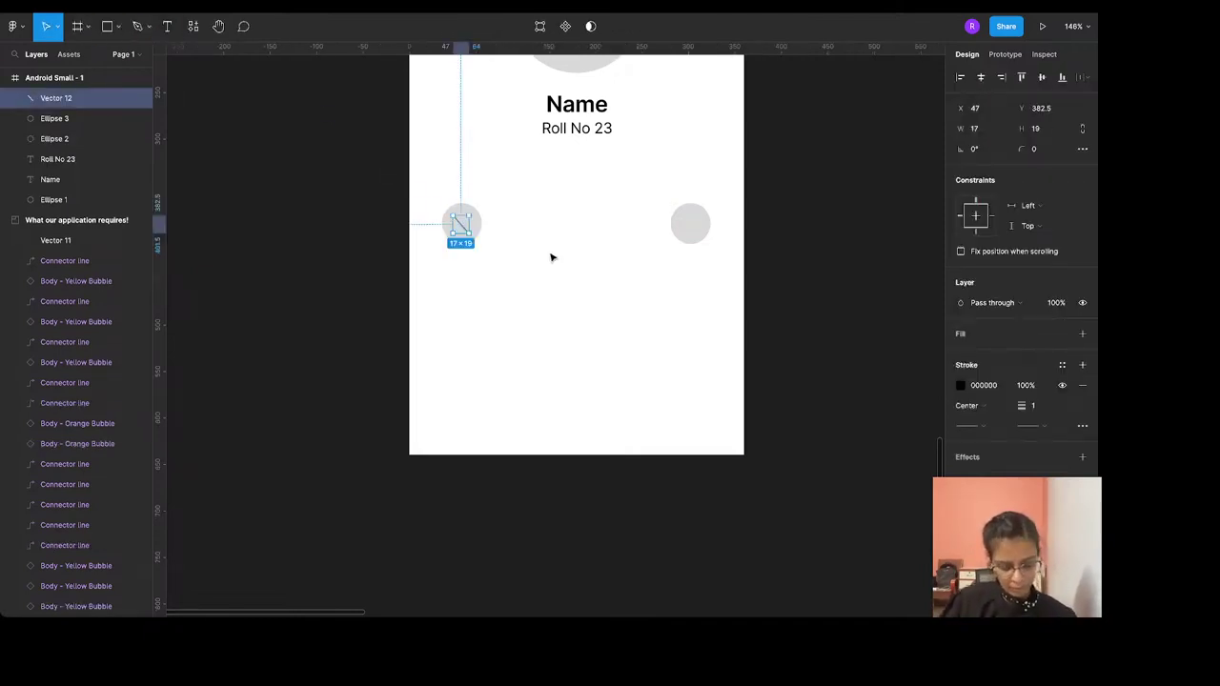
# Duplicate the diagonal line and rotate the copy to 90° to form a cross in the left circle
pyautogui.hotkey('ctrl', 'd')
pyautogui.click(992, 148)
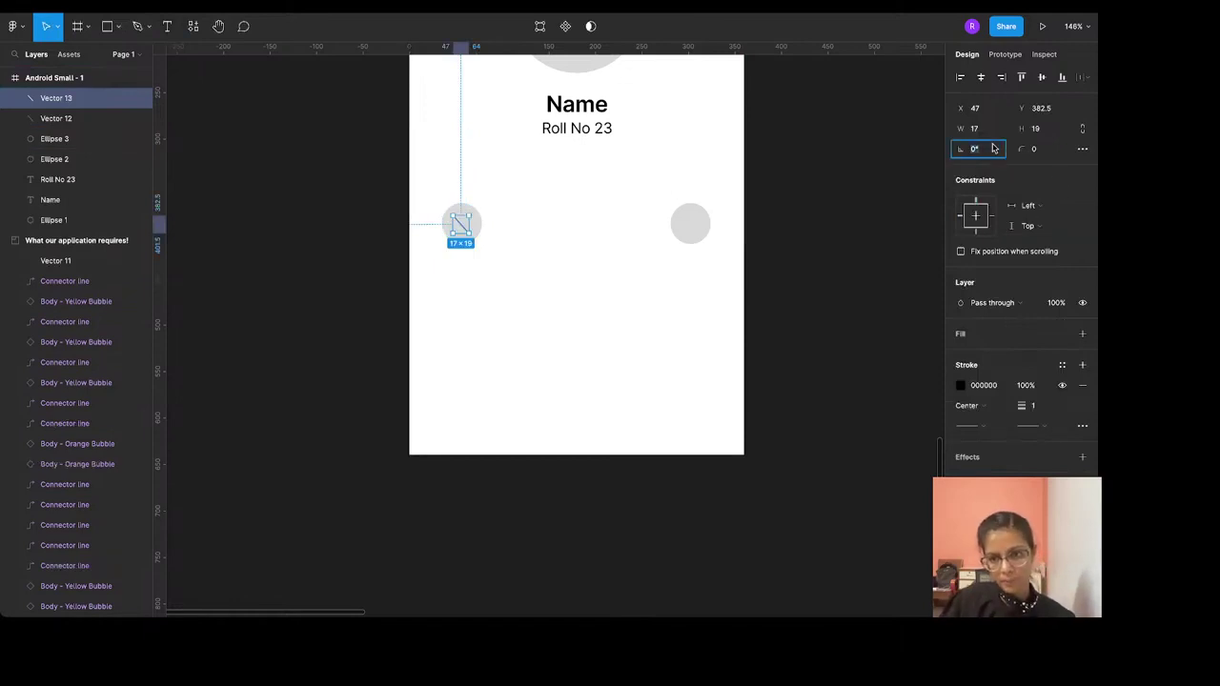
pyautogui.write('90')
pyautogui.press('Return')
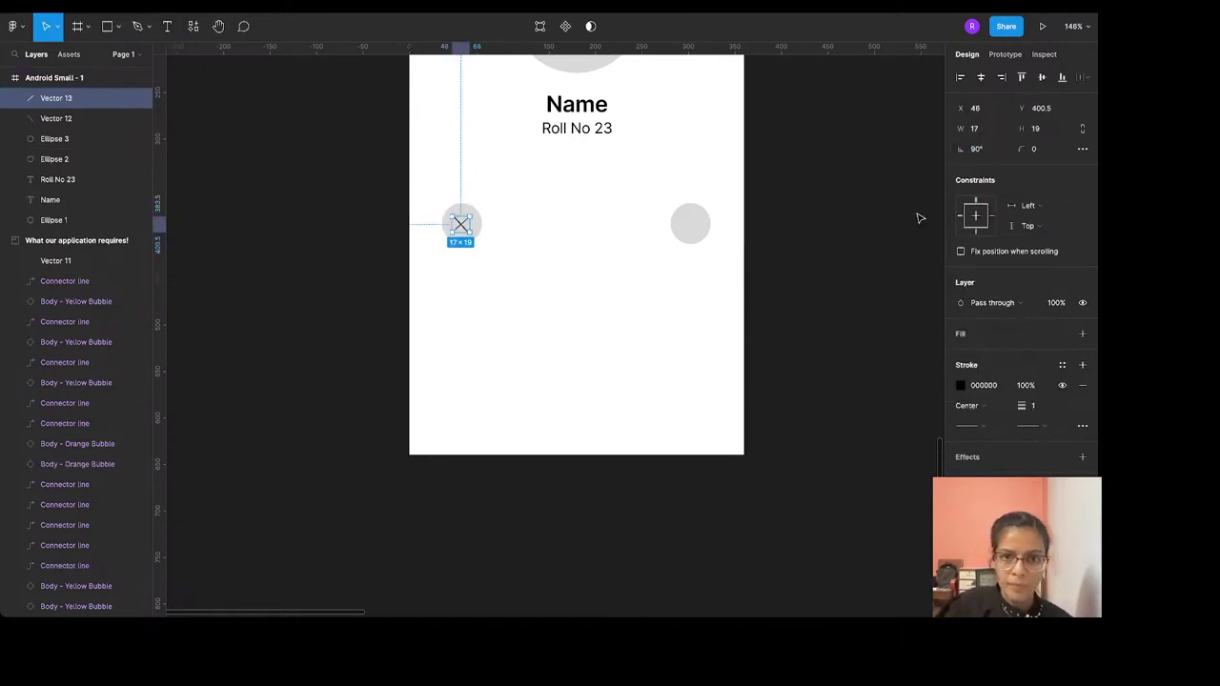
pyautogui.click(703, 313)
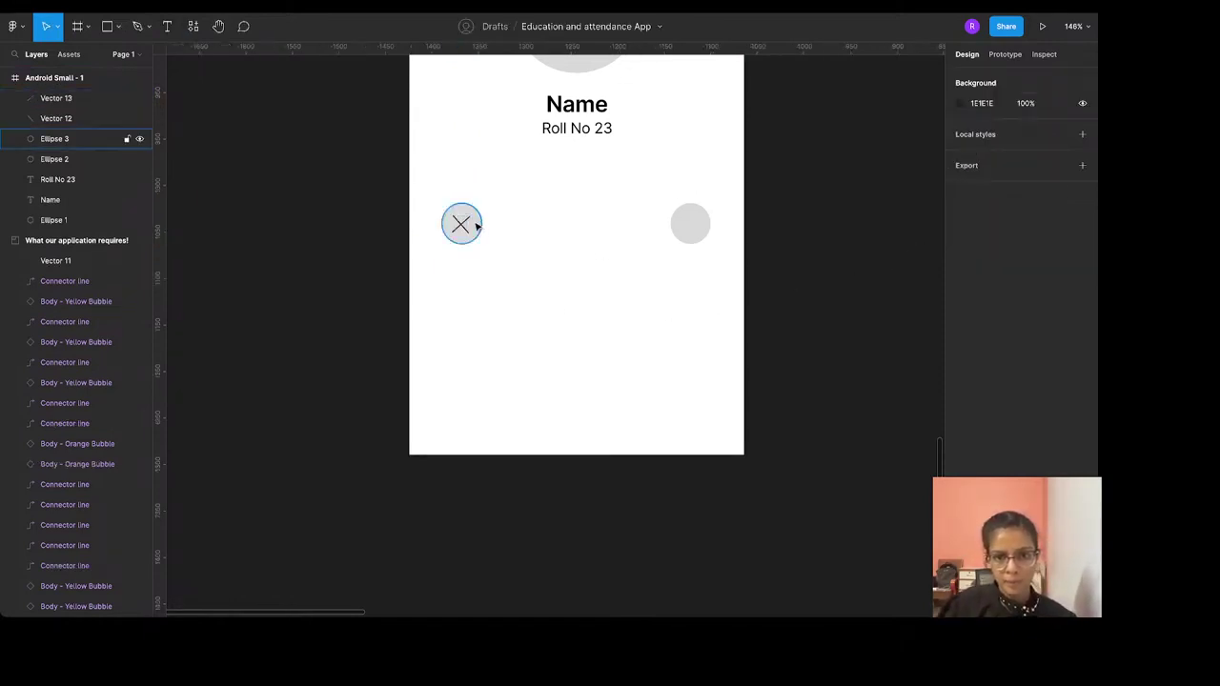
# Draw a black check mark about 27 × 27 inside the right small circle with the Pencil tool
pyautogui.hotkey('shift', 'p')
pyautogui.hscroll(5, 699, 321)
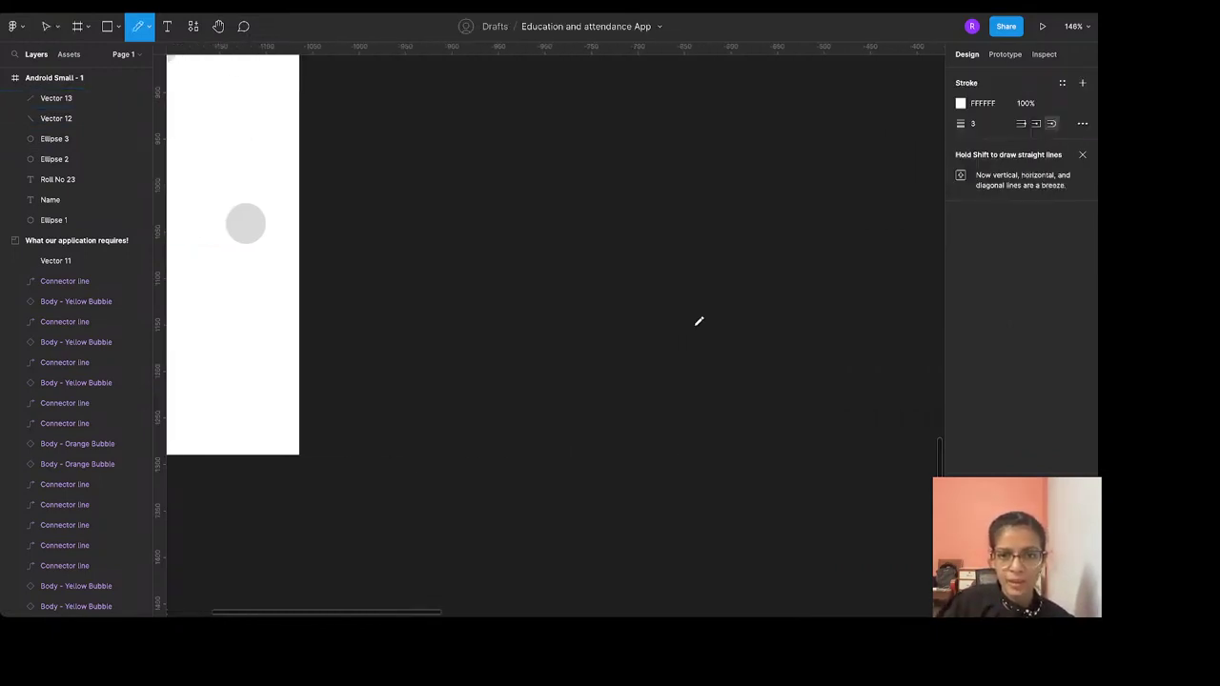
pyautogui.hscroll(-6, 699, 322)
pyautogui.hscroll(2, 702, 322)
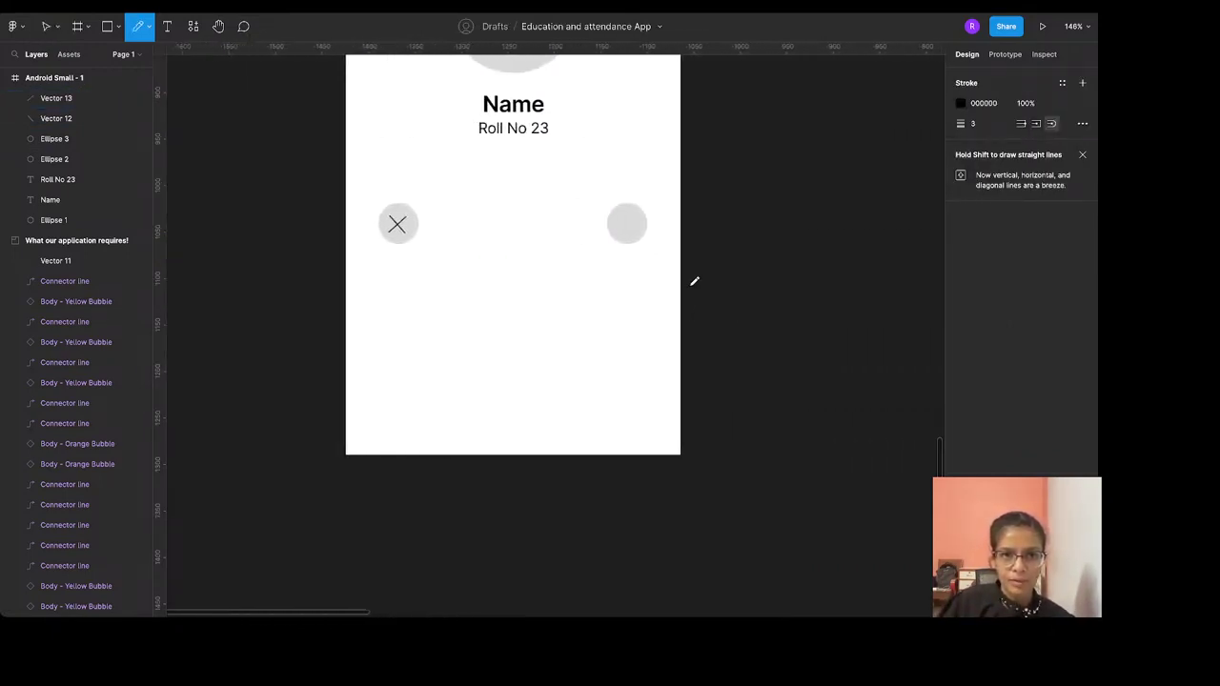
pyautogui.moveTo(618, 224); pyautogui.dragTo(646, 209)
pyautogui.hotkey('ctrl', 'z')
pyautogui.hotkey('ctrl', 'z')
pyautogui.press('v')
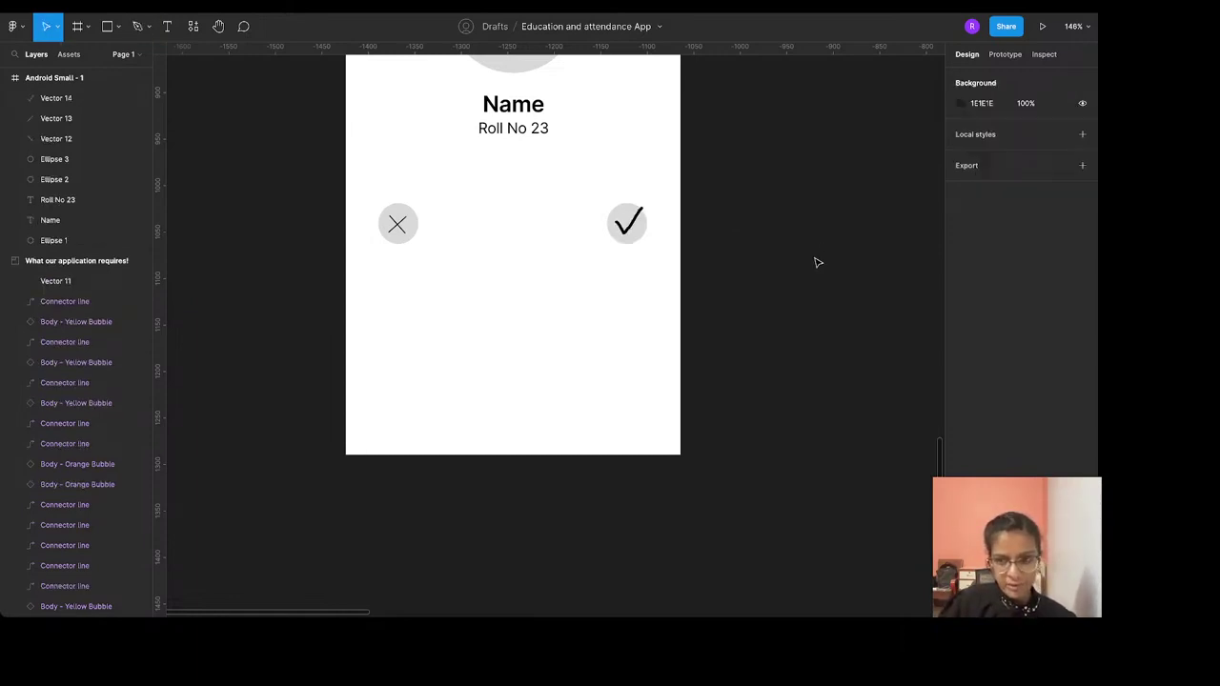
# Set the check mark's stroke weight to 1 and deselect it
pyautogui.click(627, 221)
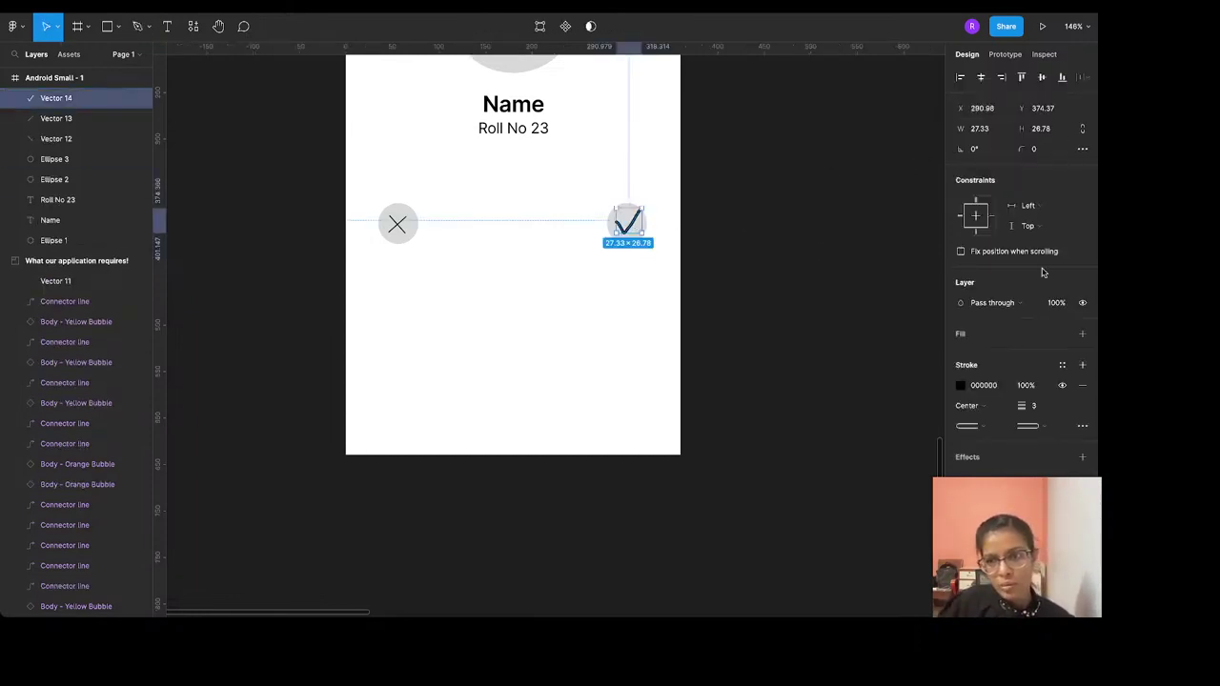
pyautogui.click(1040, 413)
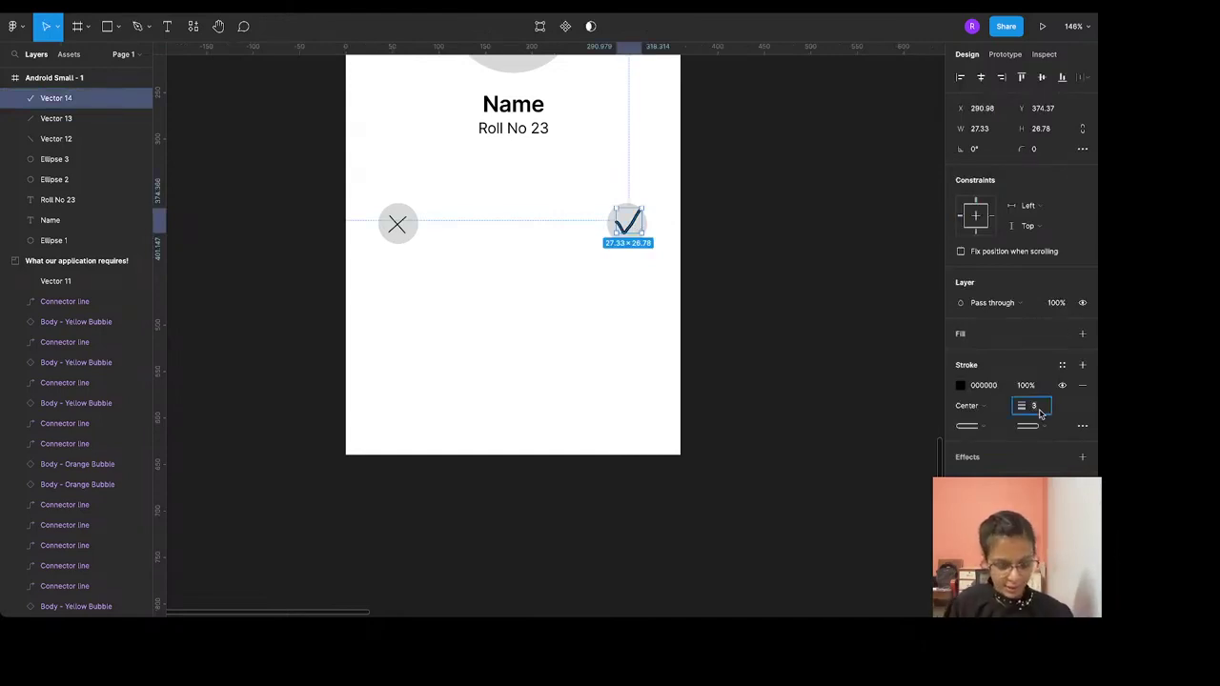
pyautogui.click(763, 389)
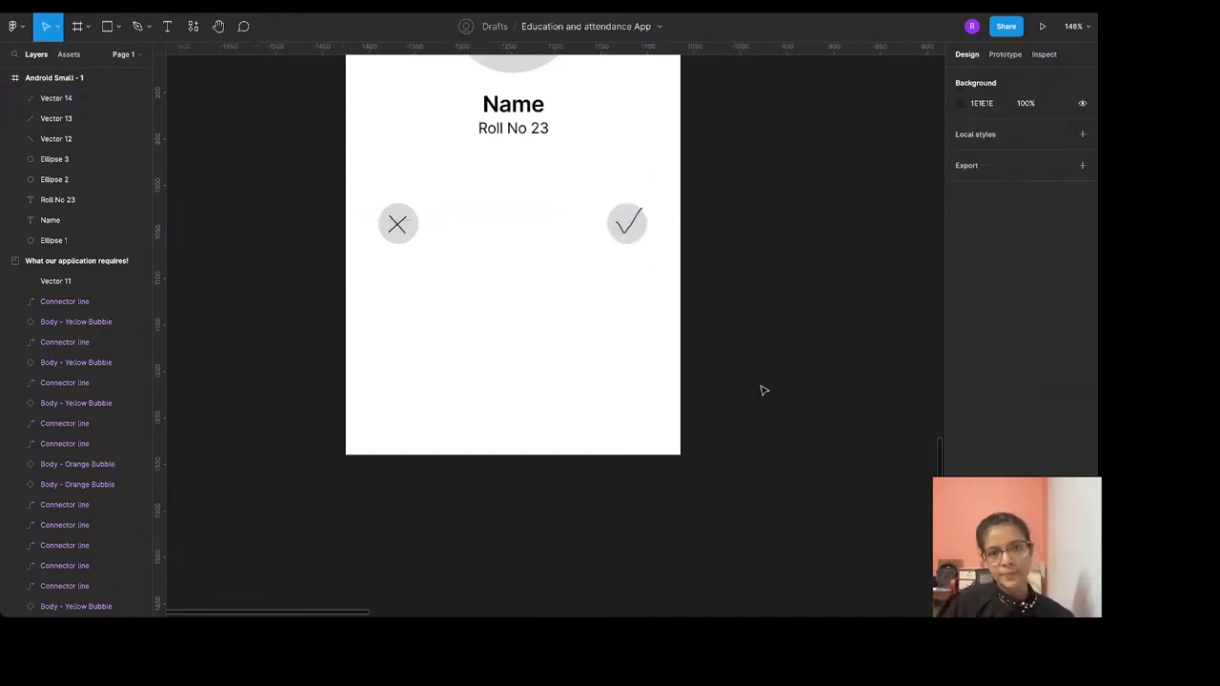
# Add the text "Swipe Left" below the circle with the cross
pyautogui.hscroll(-5, 762, 389)
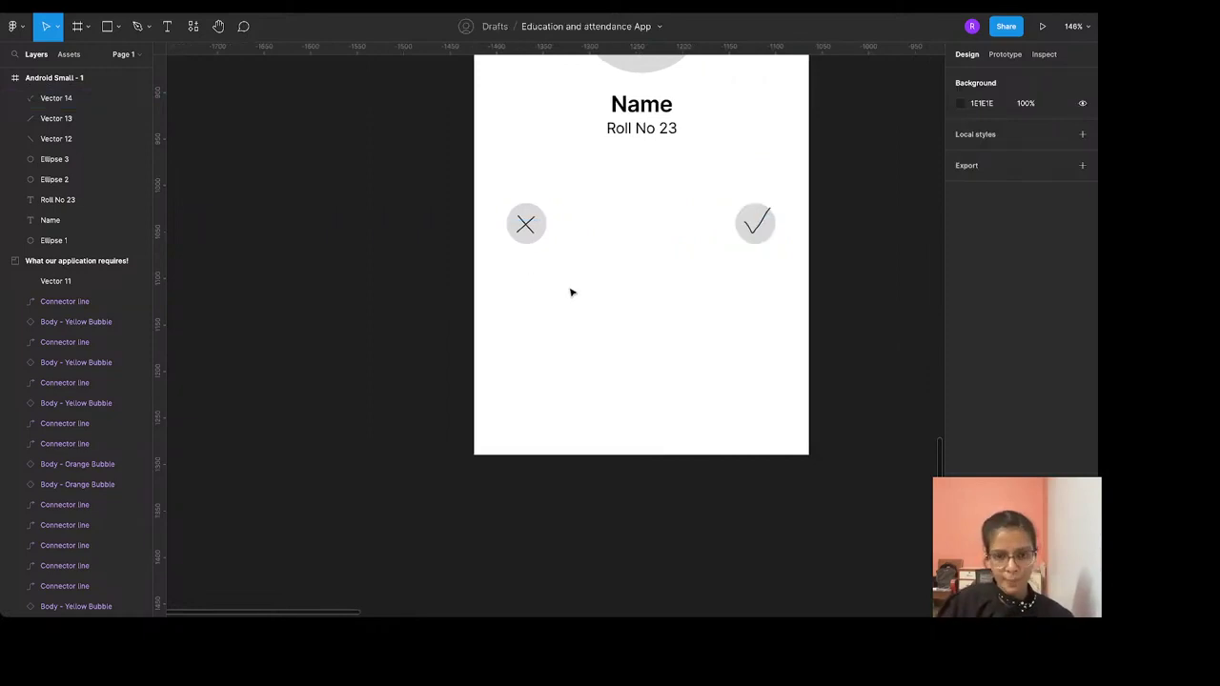
pyautogui.press('t')
pyautogui.click(510, 255)
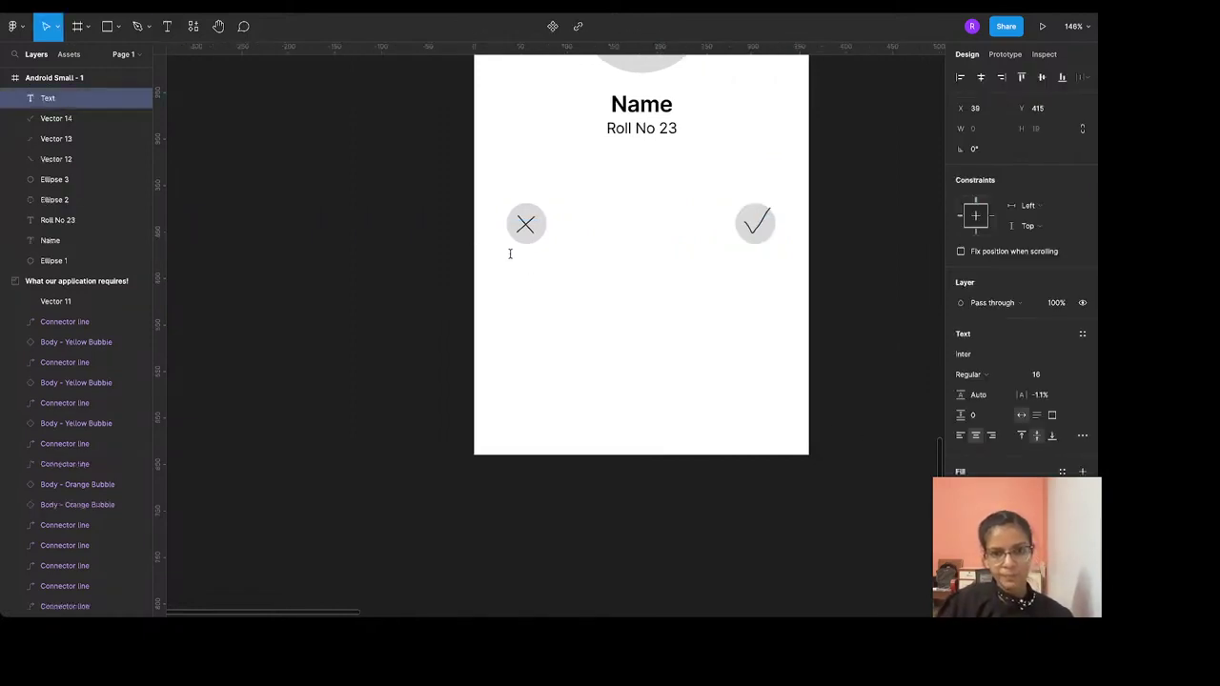
pyautogui.write('Swipe')
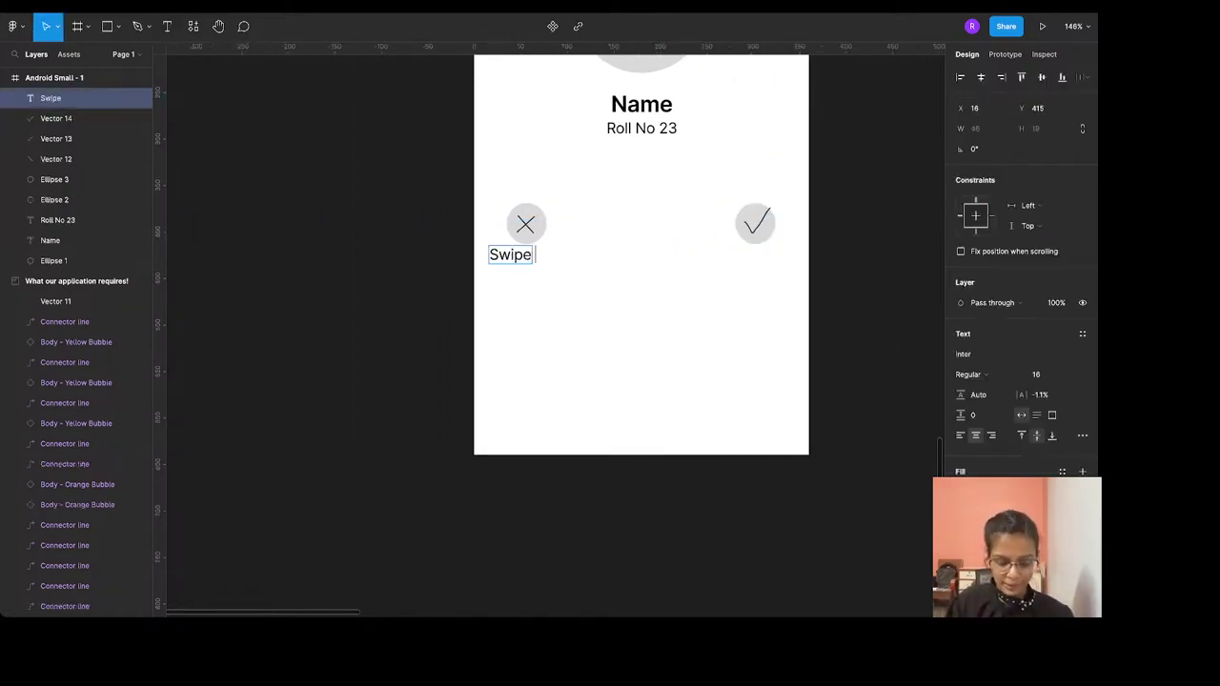
pyautogui.write(' Left')
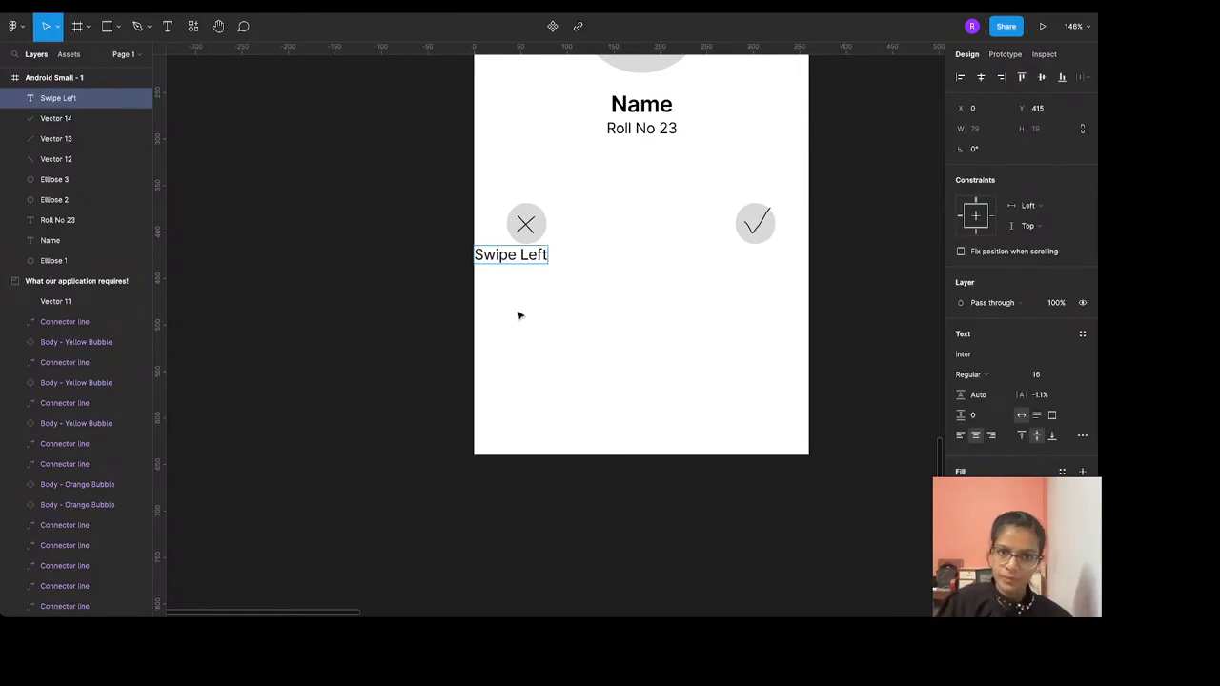
pyautogui.press('Escape')
# Duplicate the Swipe Left label below the check mark circle and change the copy's text to "Swipe Right"
pyautogui.moveTo(506, 264); pyautogui.dragTo(765, 276)
pyautogui.hotkey('ctrl', 'd')
pyautogui.doubleClick(766, 271)
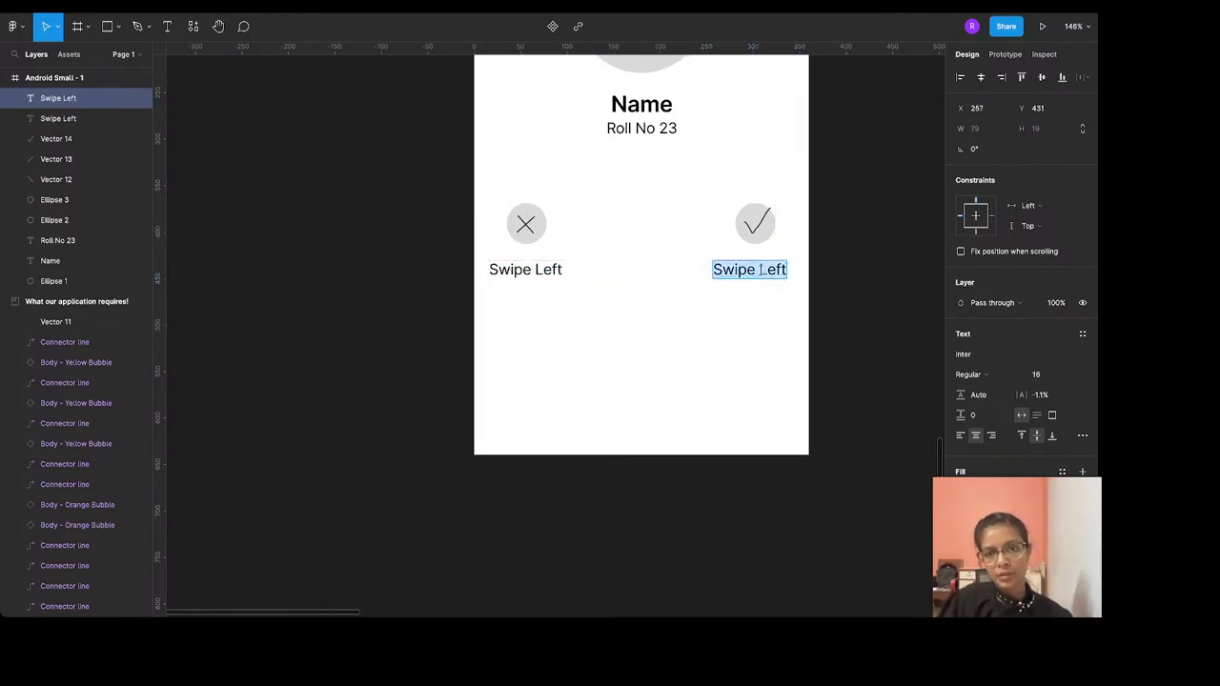
pyautogui.doubleClick(772, 270)
pyautogui.write('RIght')
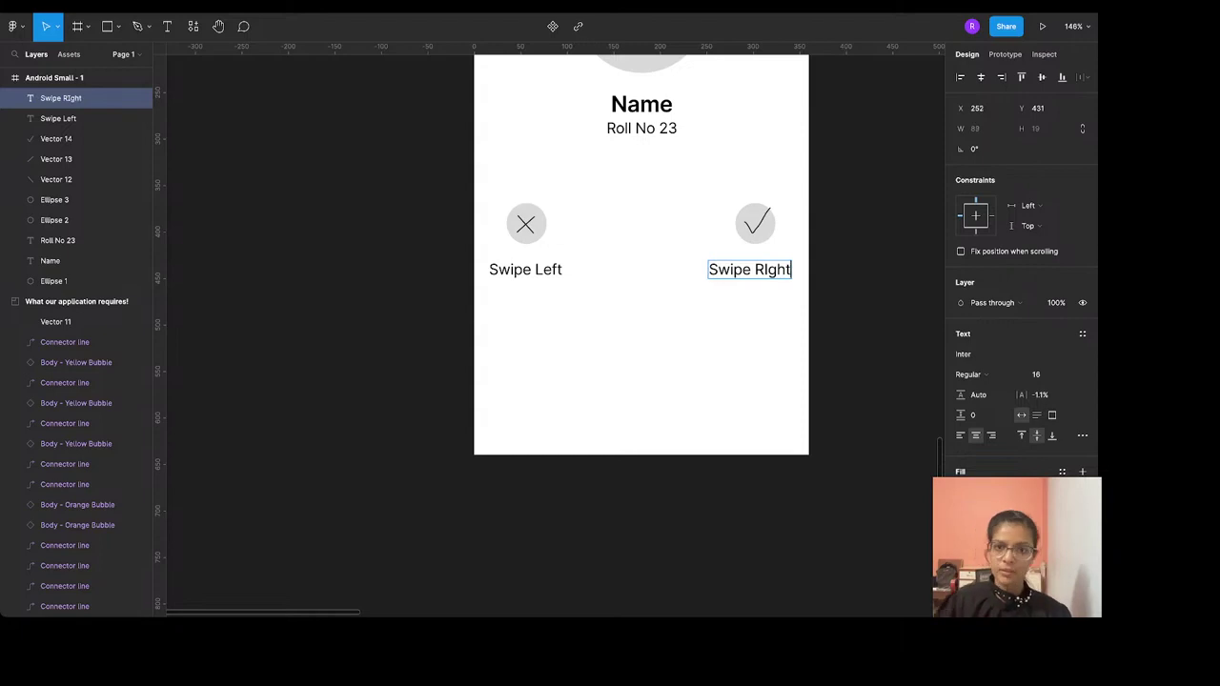
pyautogui.rightClick(774, 273)
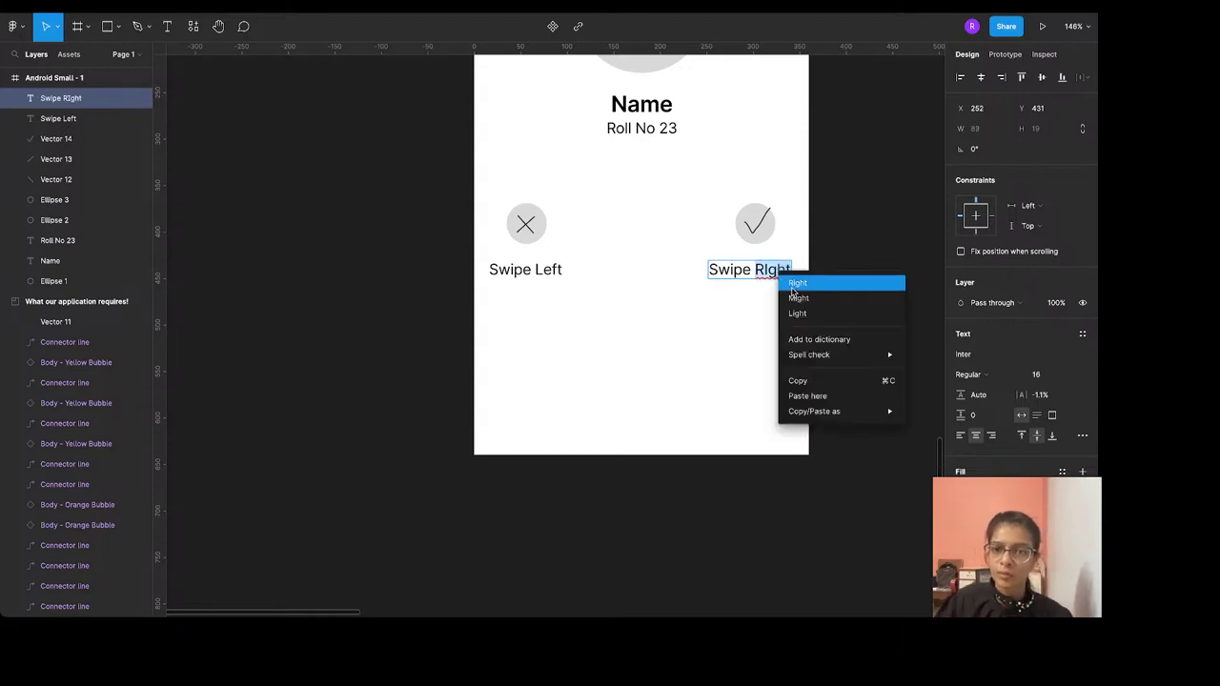
pyautogui.click(795, 280)
# Draw a freehand arrow about 232 × 12 from outside the frame's right edge toward Name with the Pencil tool
pyautogui.scroll(5, 674, 295)
pyautogui.scroll(-5, 674, 295)
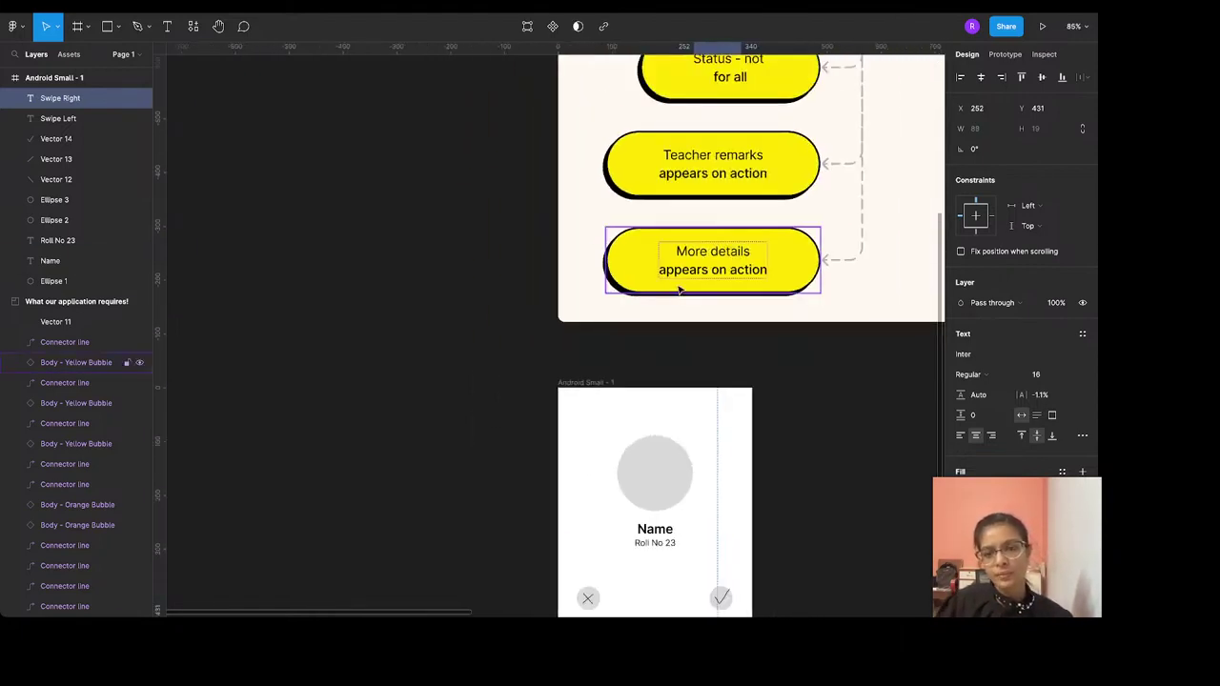
pyautogui.scroll(-3, 678, 289)
pyautogui.scroll(2, 662, 434)
pyautogui.scroll(3, 662, 434)
pyautogui.click(646, 409)
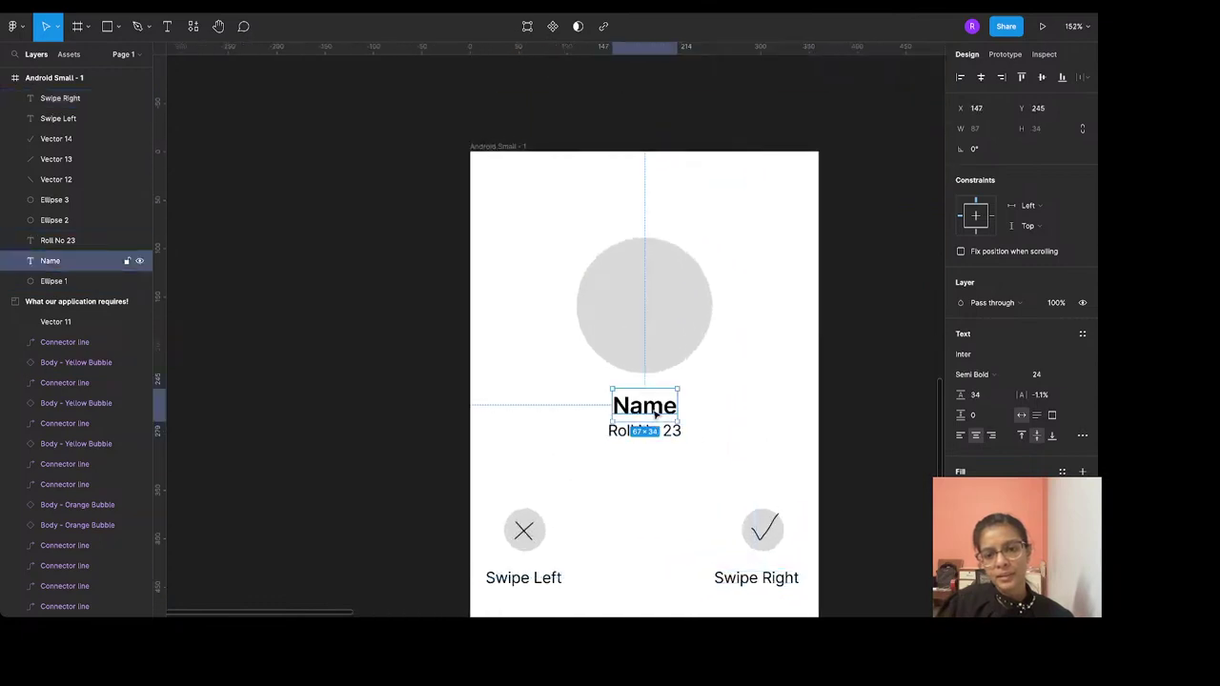
pyautogui.hscroll(3, 654, 414)
pyautogui.scroll(-1, 686, 418)
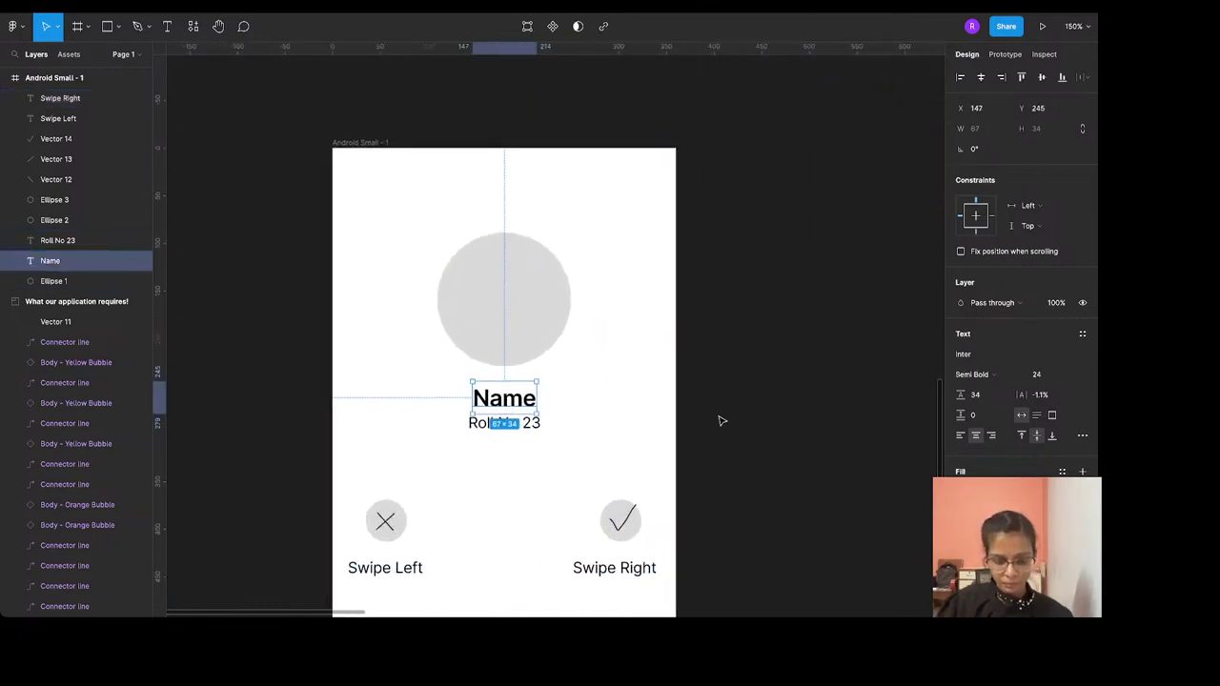
pyautogui.click(773, 411)
pyautogui.hotkey('shift', 'p')
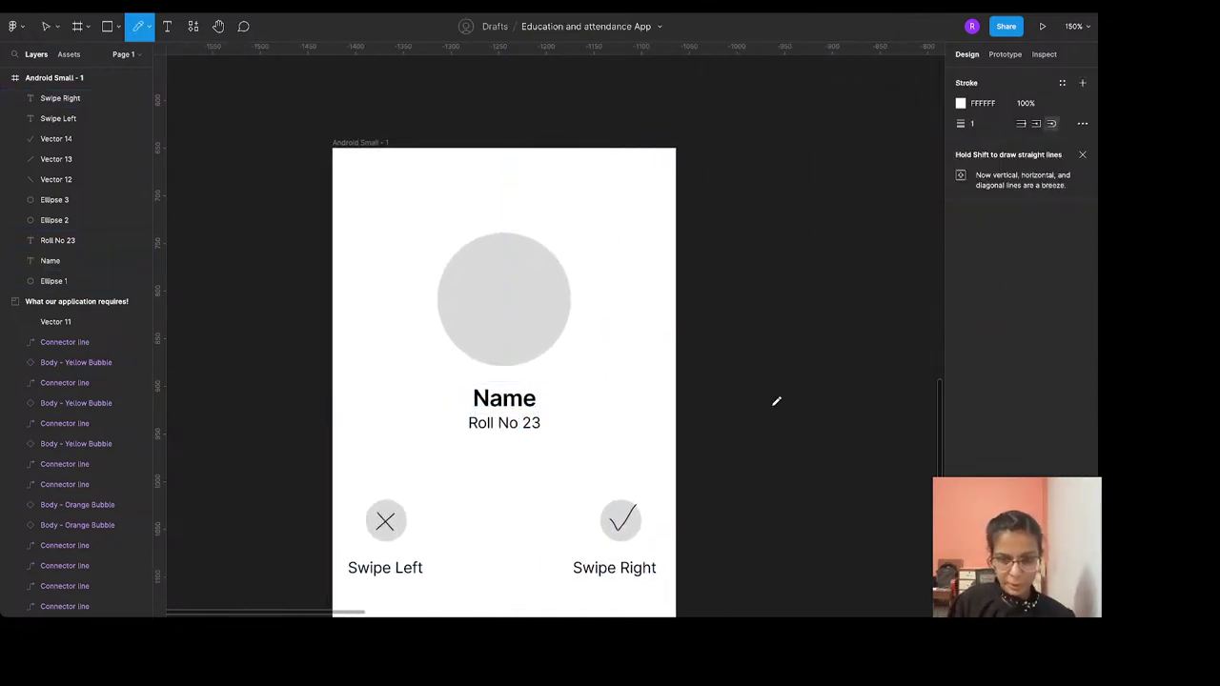
pyautogui.moveTo(771, 395)
pyautogui.mouseDown()
pyautogui.moveTo(553, 386)
pyautogui.moveTo(566, 392)
pyautogui.mouseUp()
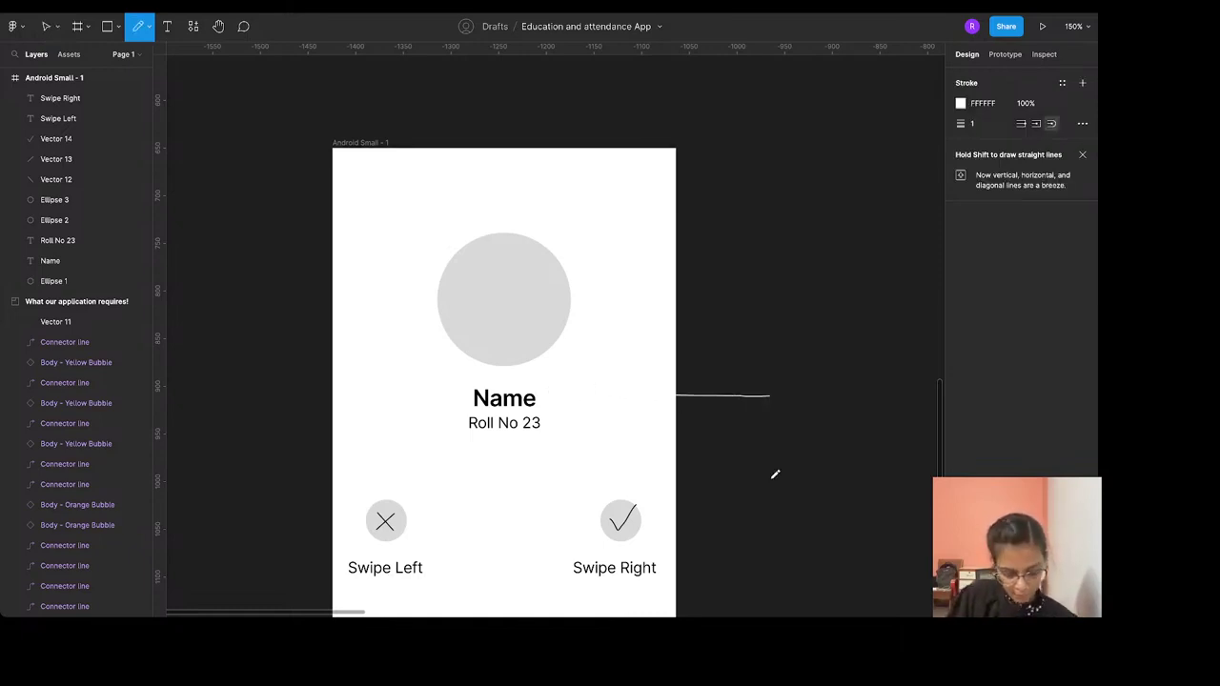
pyautogui.press('Escape')
# Set the arrow's stroke colour to grey 847575
pyautogui.click(722, 395)
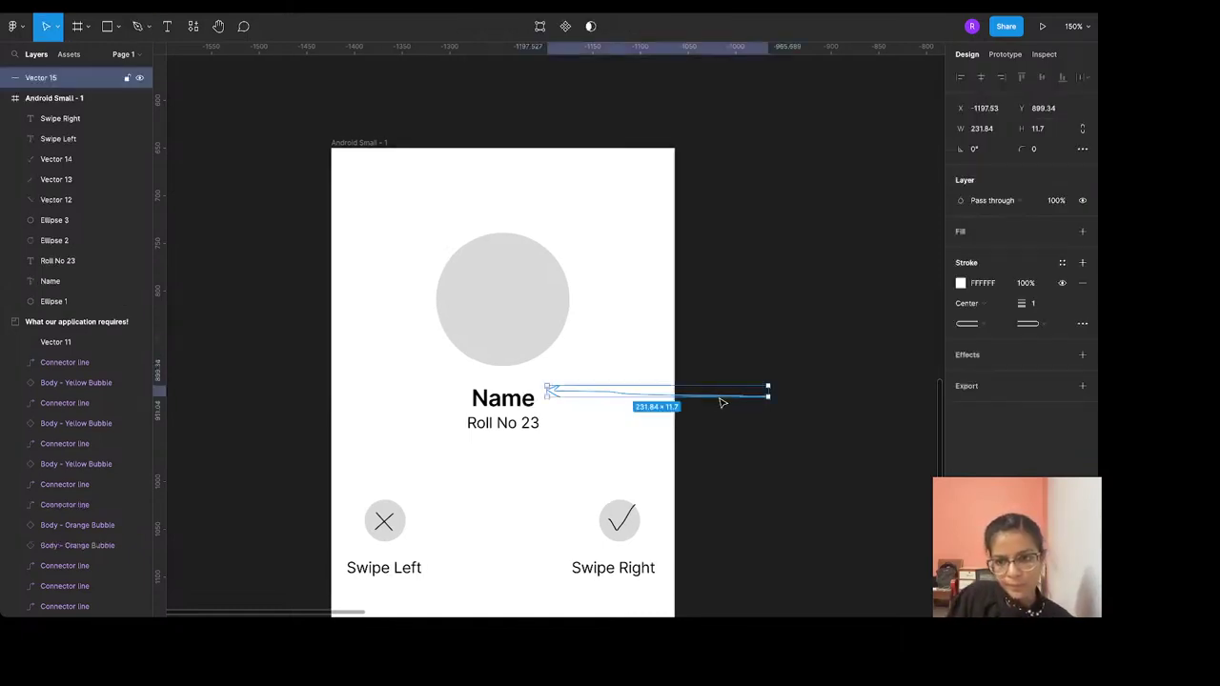
pyautogui.click(960, 284)
pyautogui.moveTo(840, 326)
pyautogui.mouseDown()
pyautogui.moveTo(813, 344)
pyautogui.moveTo(809, 378)
pyautogui.mouseUp()
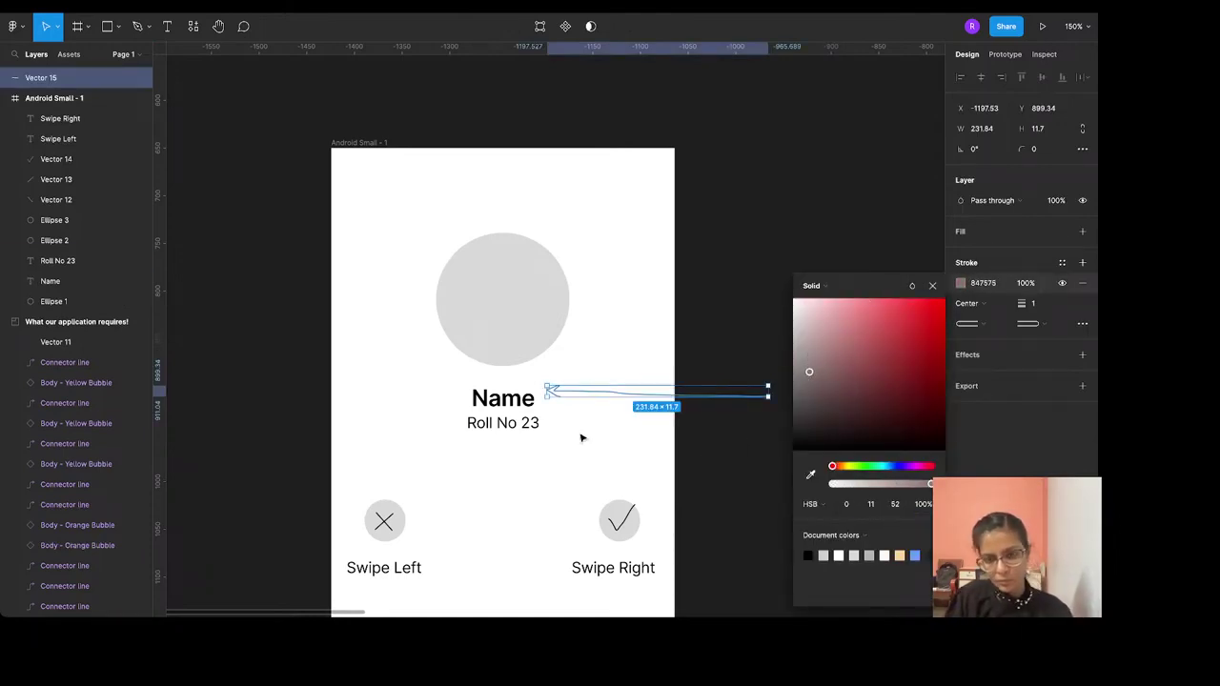
# Try to reshape the arrowhead by moving its vector points, and delete the whole arrow
pyautogui.scroll(5, 566, 410)
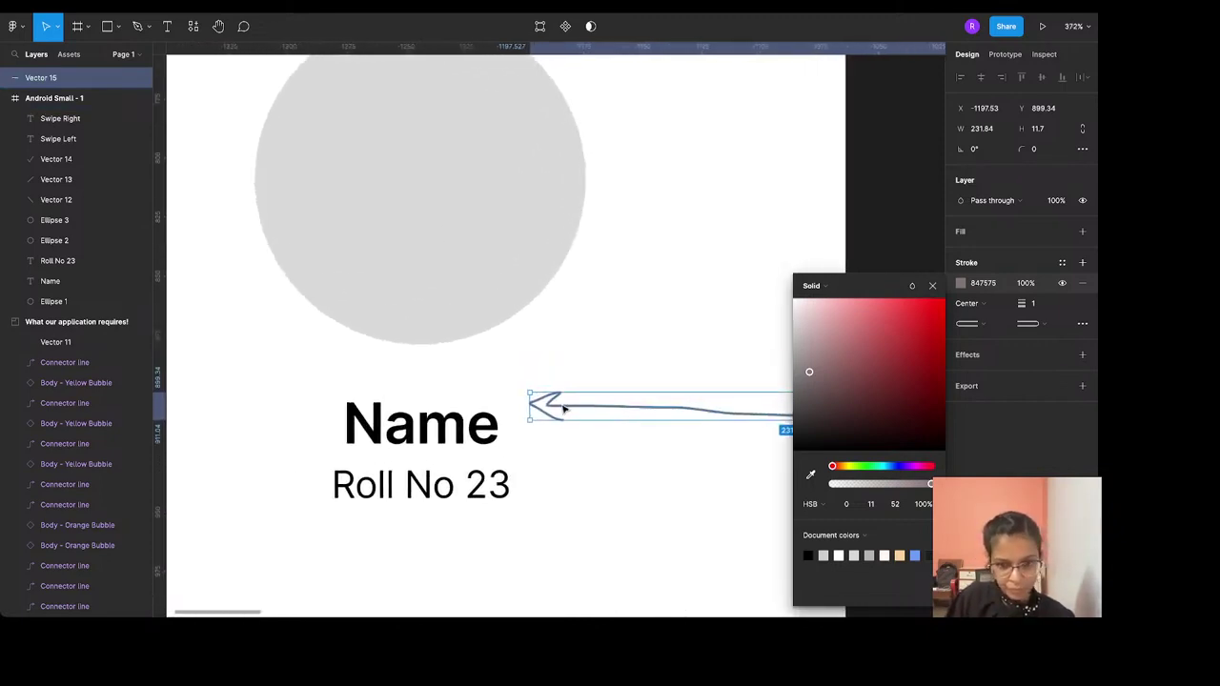
pyautogui.doubleClick(563, 408)
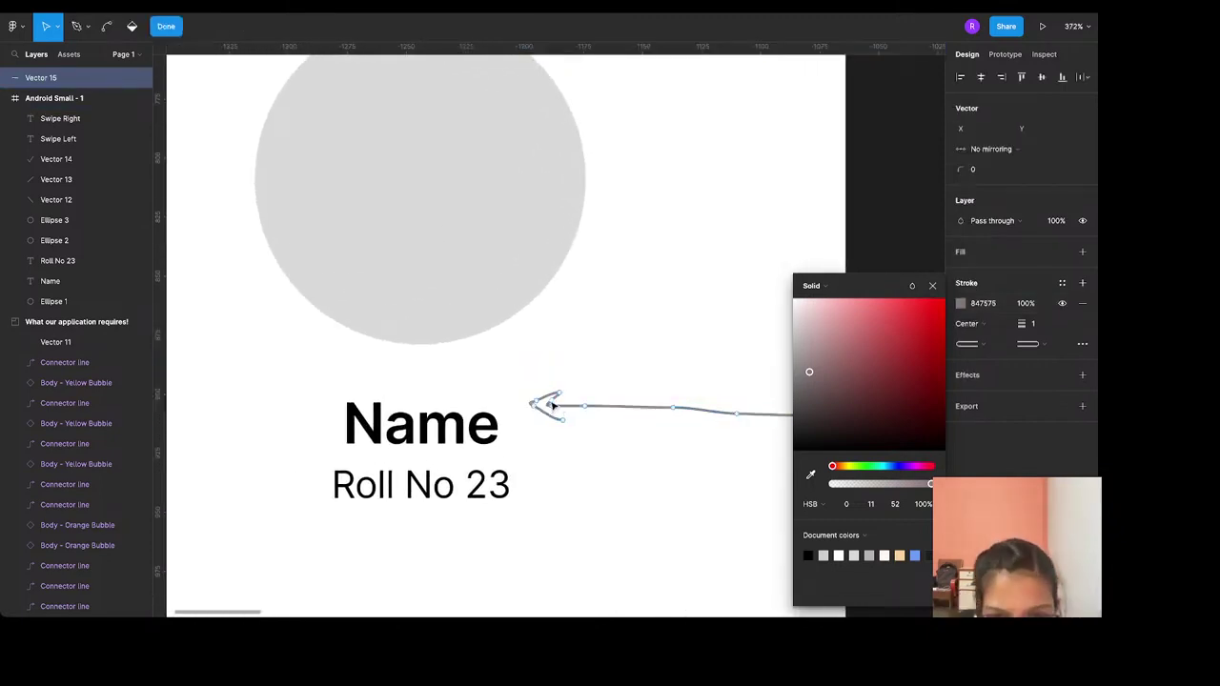
pyautogui.click(553, 408)
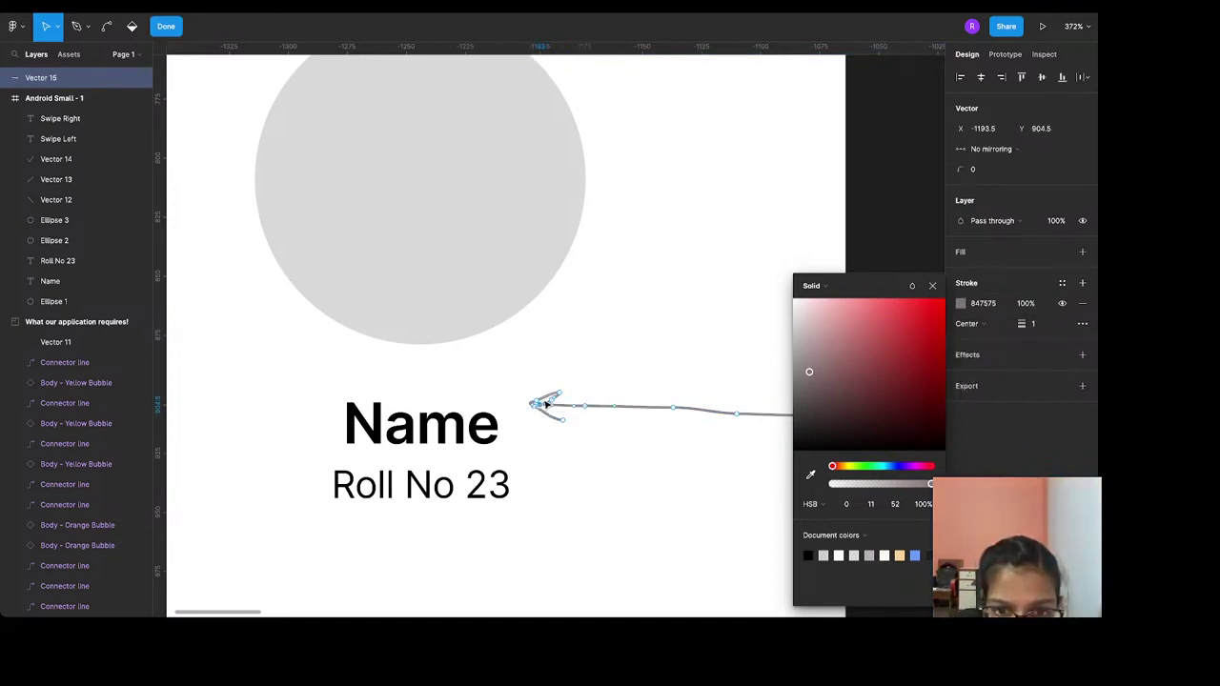
pyautogui.moveTo(553, 404); pyautogui.dragTo(542, 402)
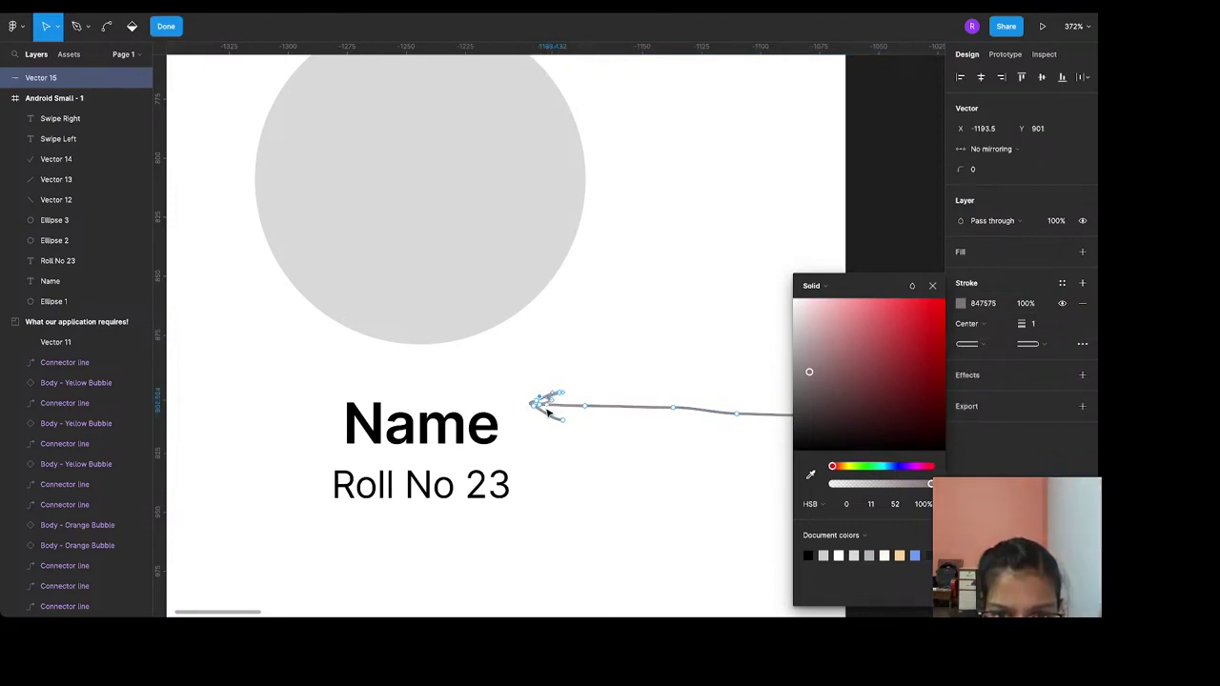
pyautogui.click(548, 412)
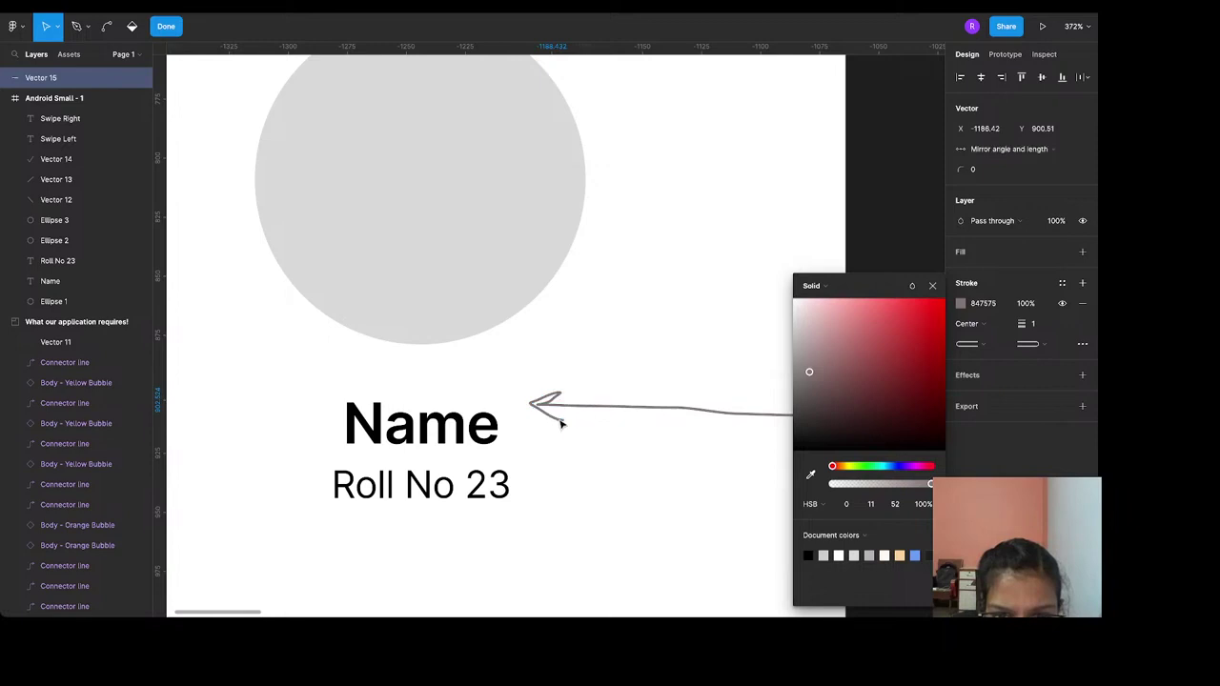
pyautogui.press('Escape')
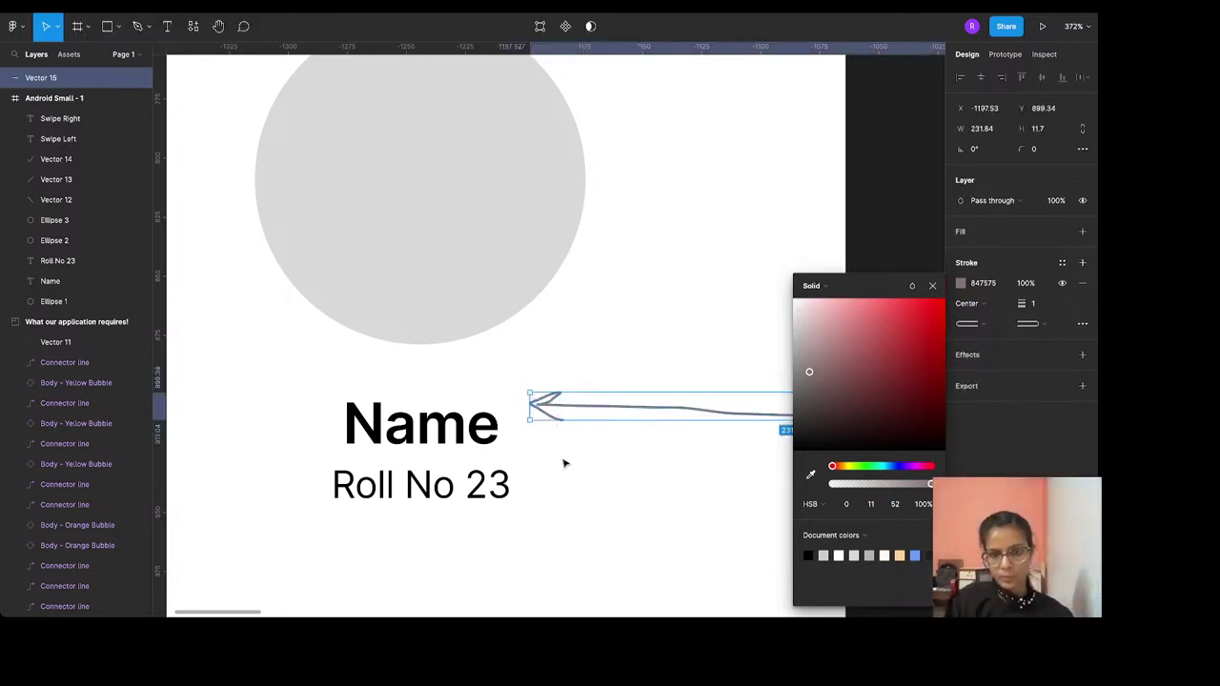
pyautogui.press('Delete')
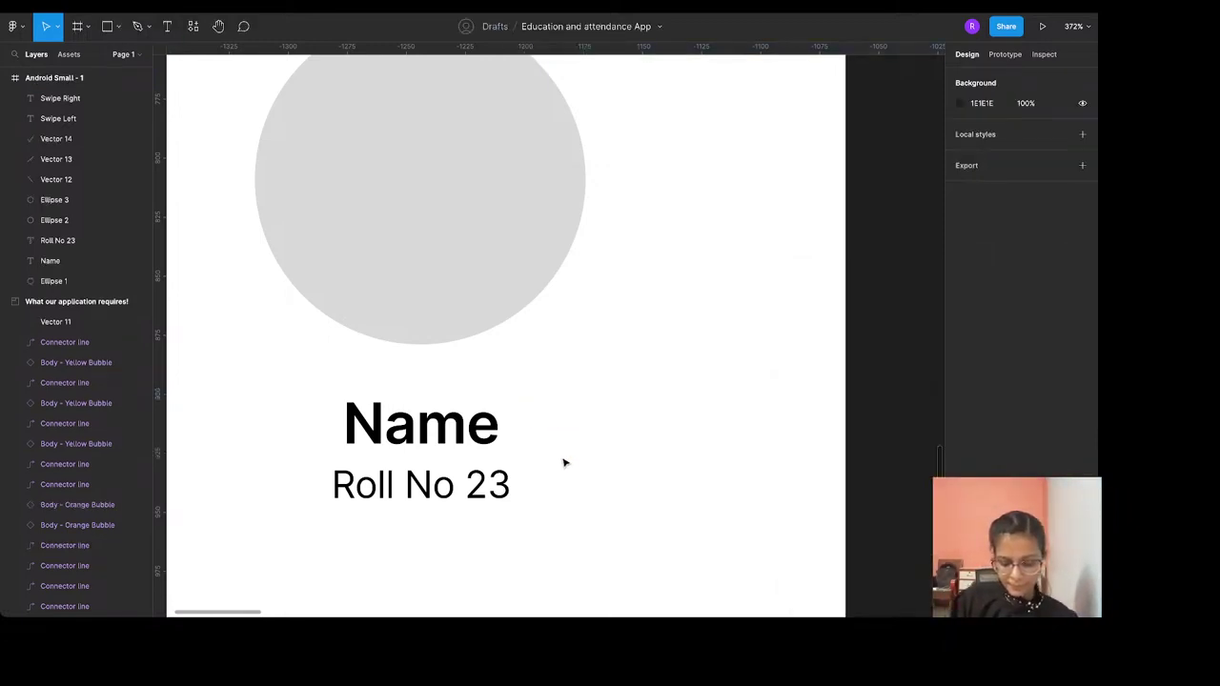
# Draw an arrowhead beside Name and a straight shaft extending past the frame's right edge with the Pencil tool, about 144 × 9 overall, stroke 847575
pyautogui.press('p')
pyautogui.click(548, 414)
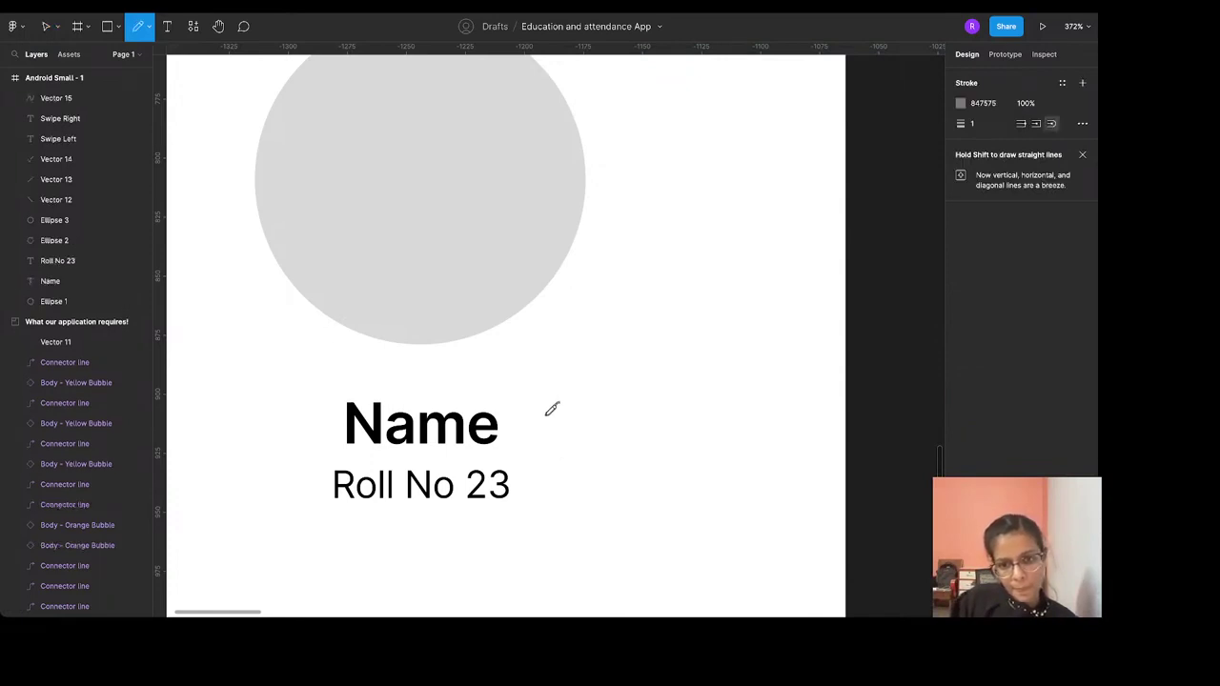
pyautogui.moveTo(547, 415); pyautogui.dragTo(570, 417)
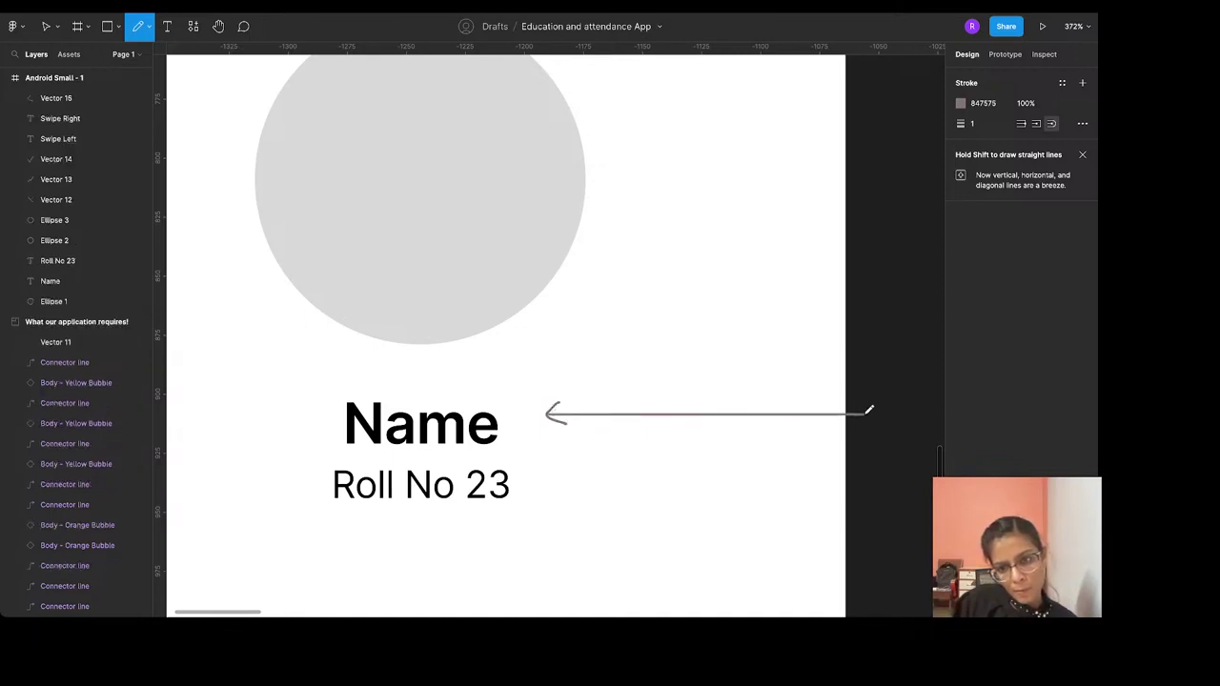
pyautogui.scroll(-5, 715, 320)
pyautogui.hscroll(1, 710, 309)
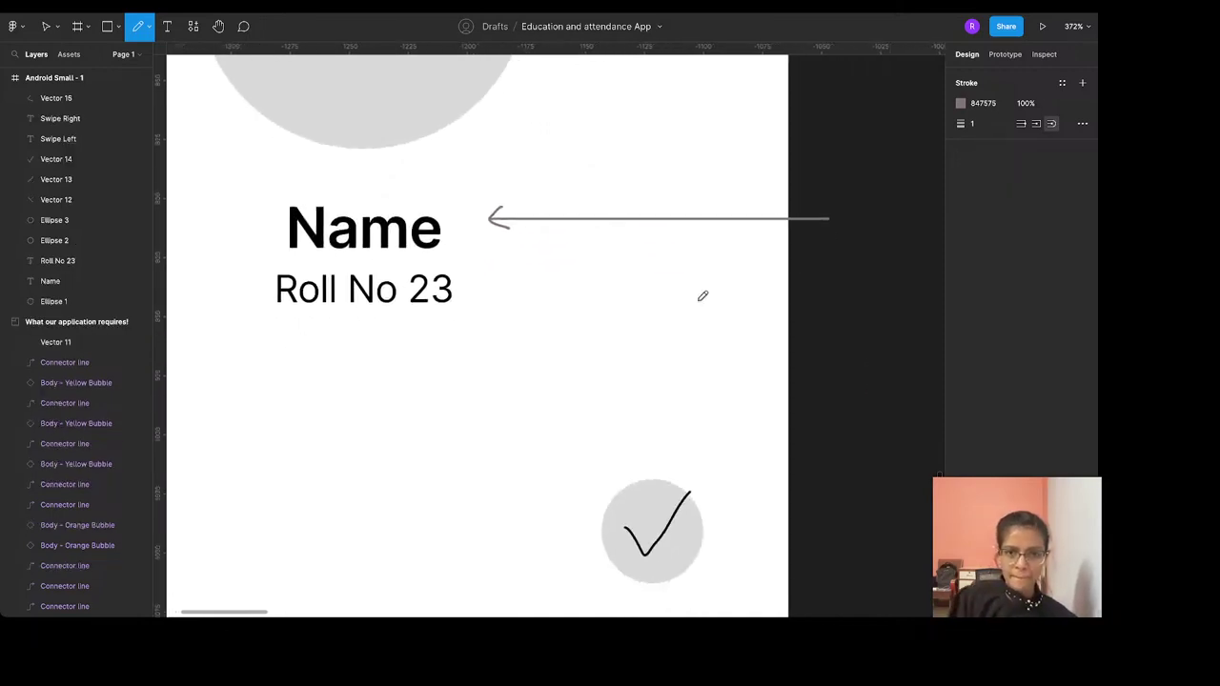
pyautogui.press('Escape')
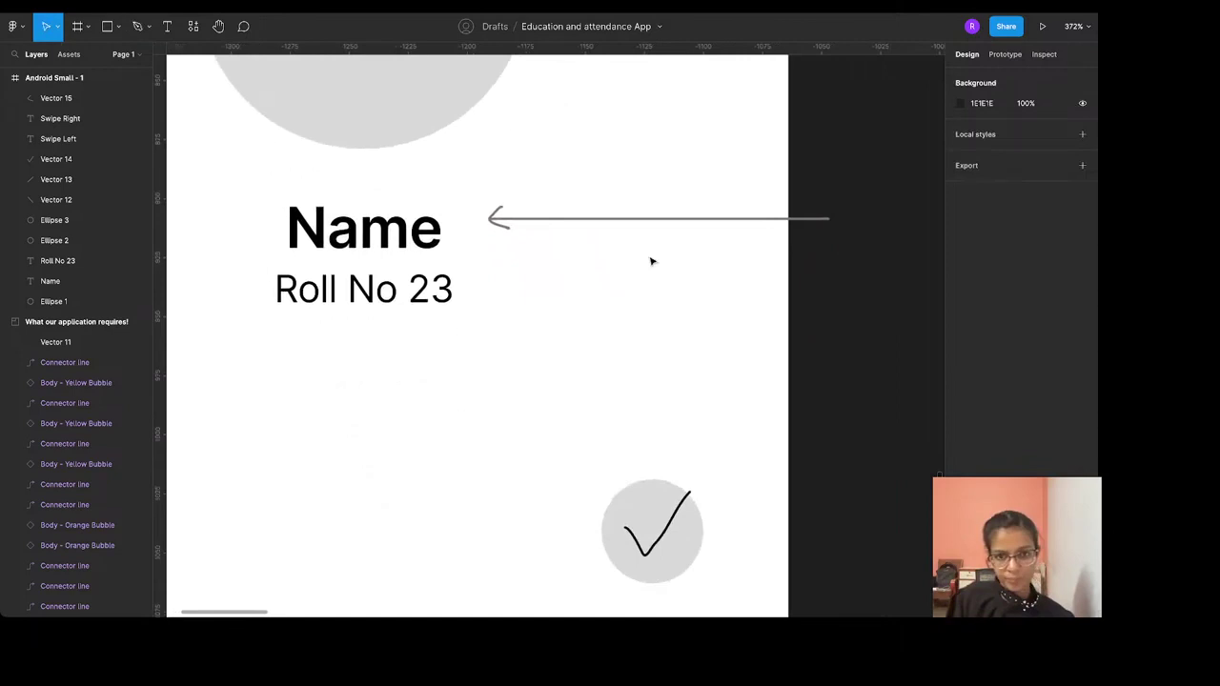
# Combine the arrow's shaft and head into one shape with a Union
pyautogui.click(509, 219)
pyautogui.keyDown('shift'); pyautogui.click(499, 214); pyautogui.keyUp('shift')
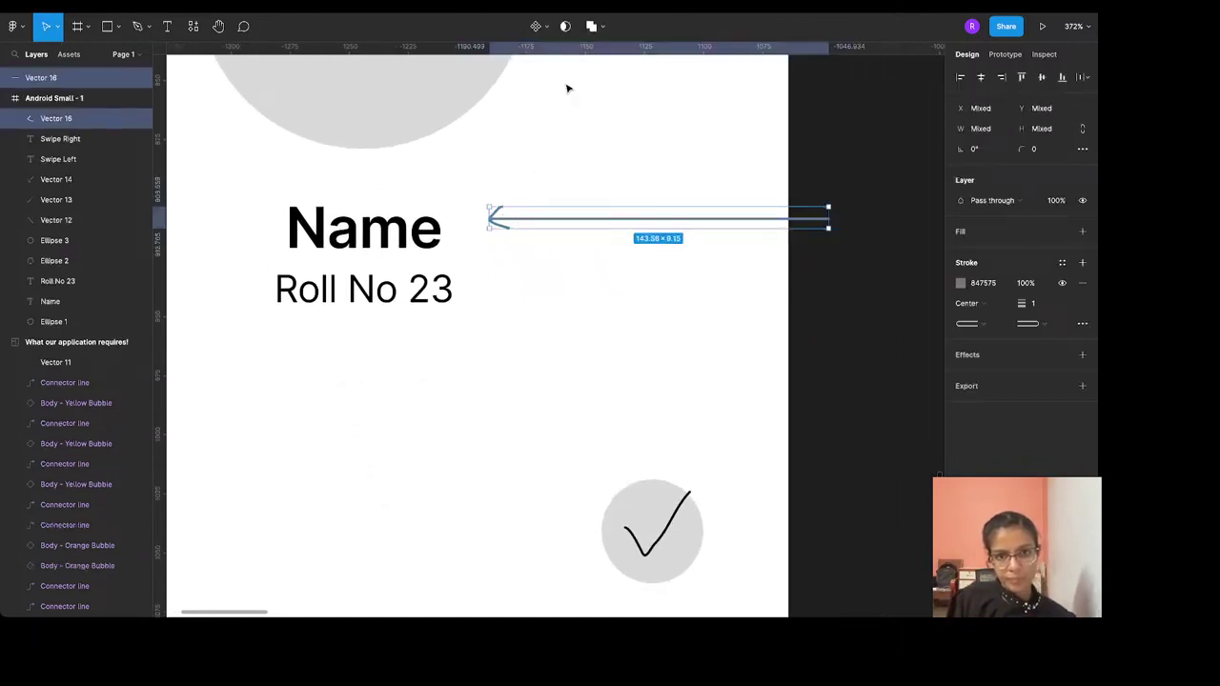
pyautogui.click(591, 27)
# Duplicate the Roll No 23 text and place the copy outside the frame at the tail end of the Name arrow
pyautogui.hscroll(2, 786, 178)
pyautogui.scroll(-2, 784, 176)
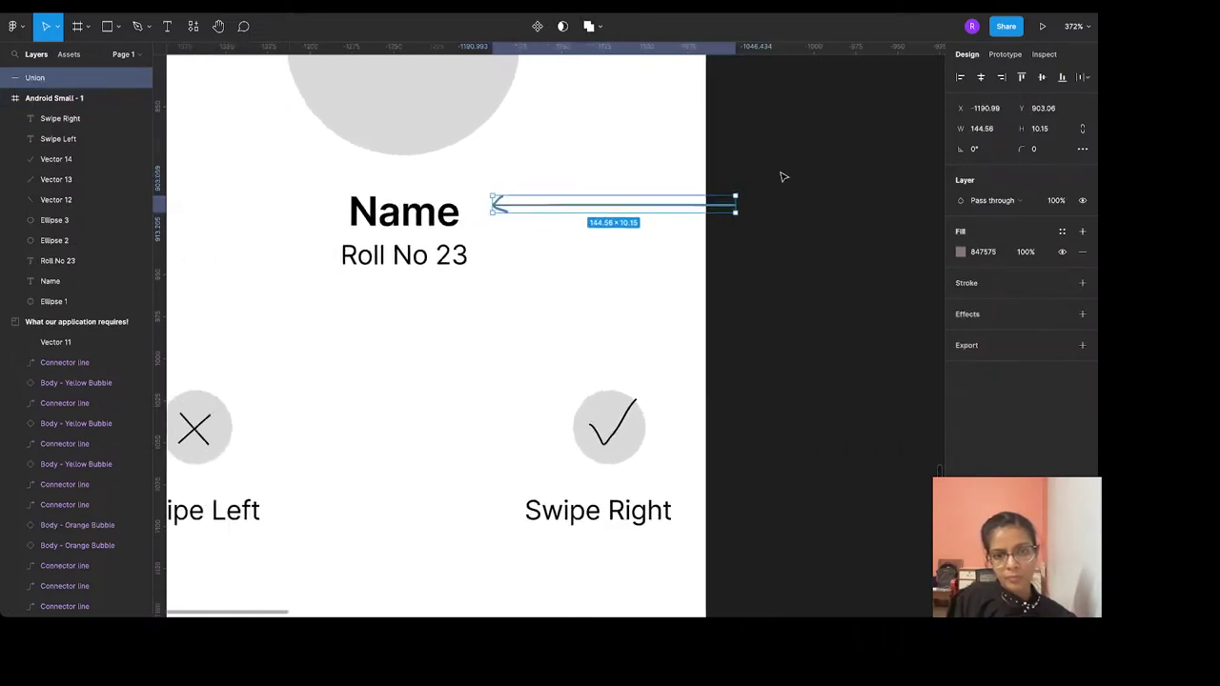
pyautogui.scroll(-3, 784, 176)
pyautogui.hscroll(2, 782, 177)
pyautogui.click(482, 306)
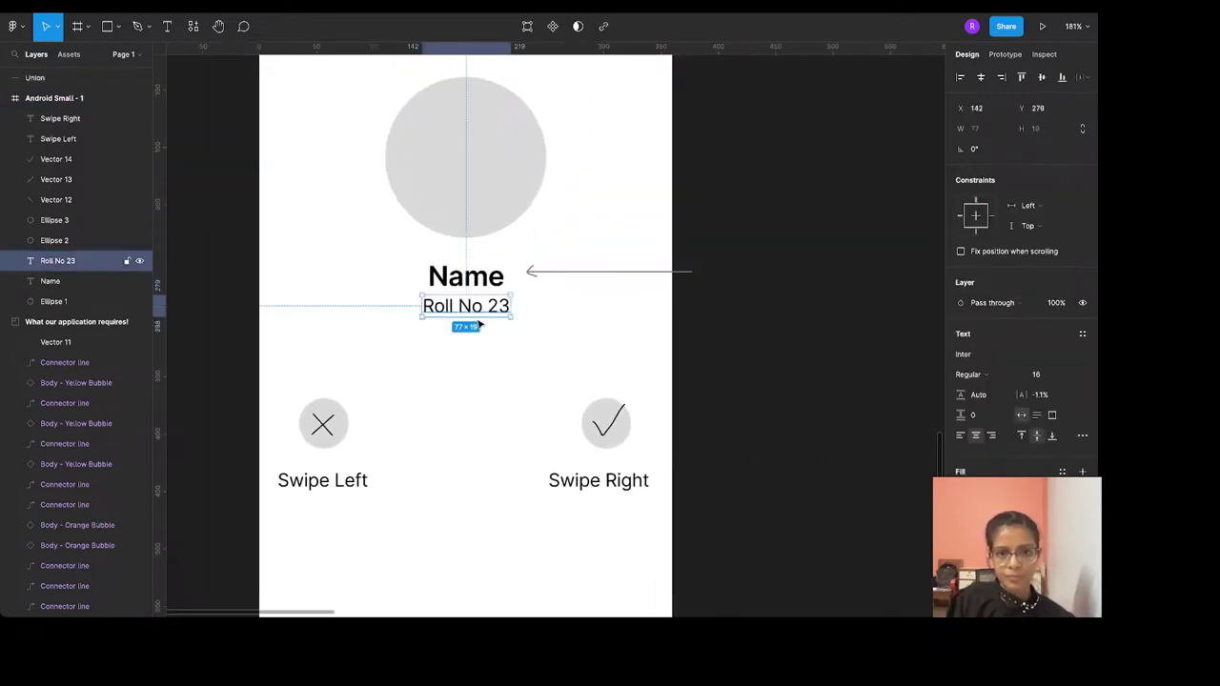
pyautogui.hotkey('ctrl', 'd')
pyautogui.moveTo(481, 306); pyautogui.dragTo(762, 271)
# Set the copied text's fill colour to white
pyautogui.click(1001, 392)
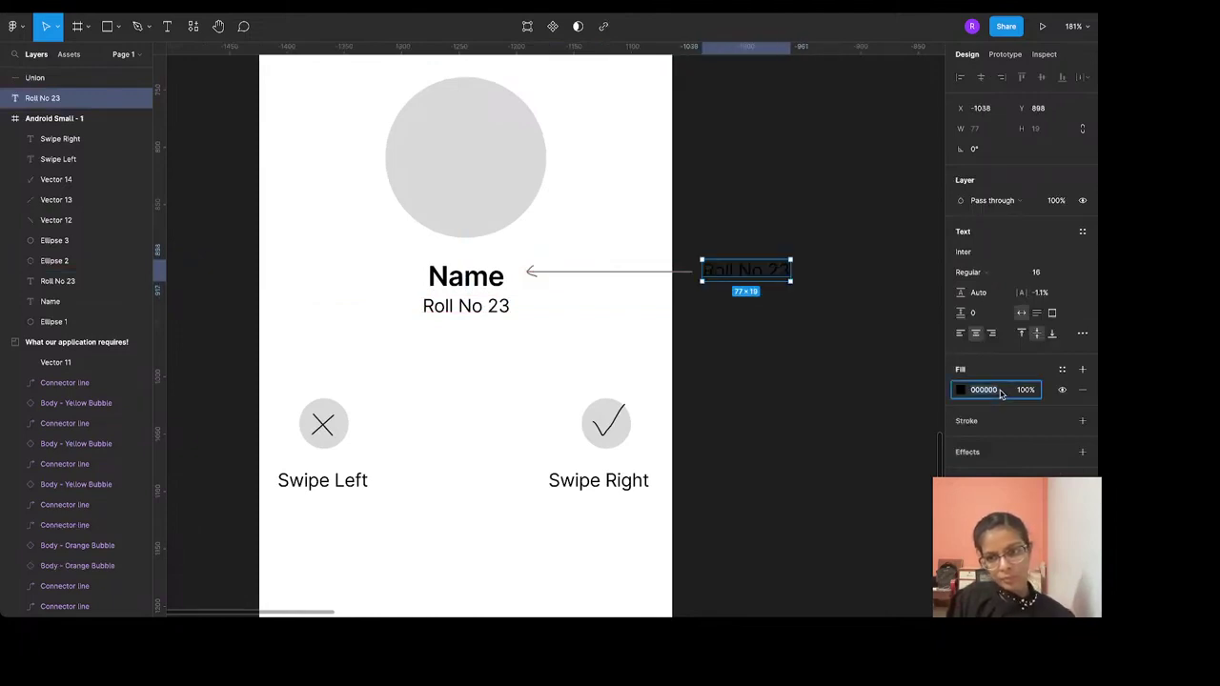
pyautogui.write('w')
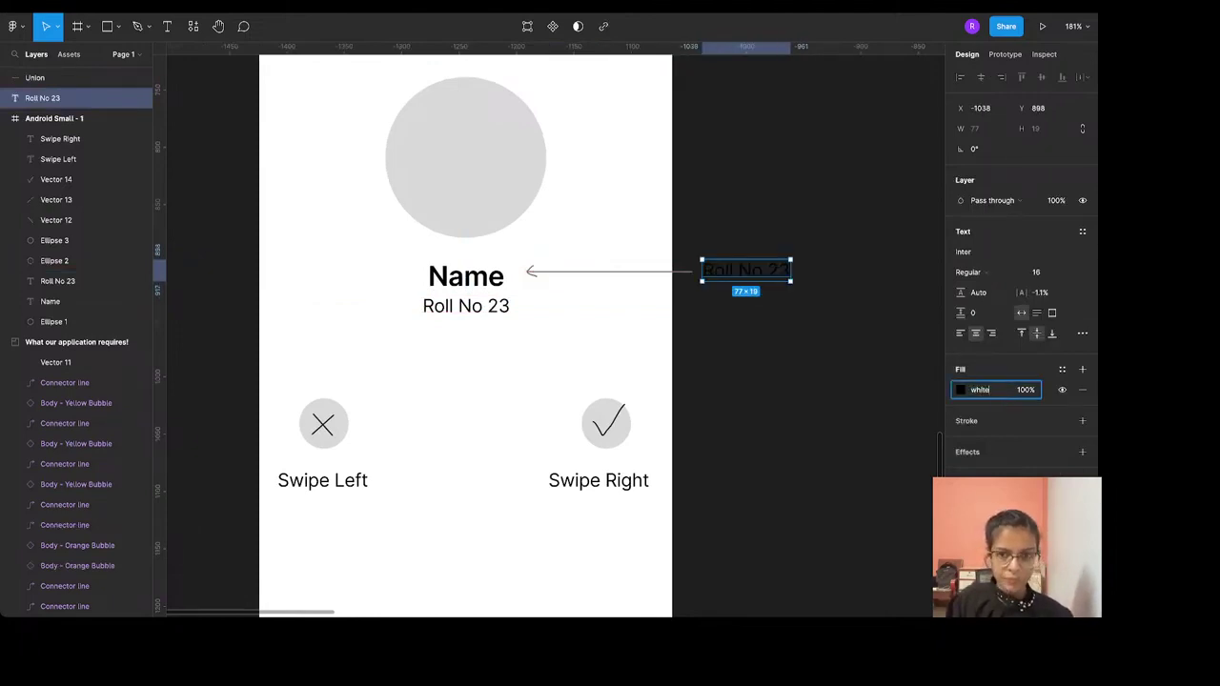
pyautogui.write('hite')
pyautogui.press('Return')
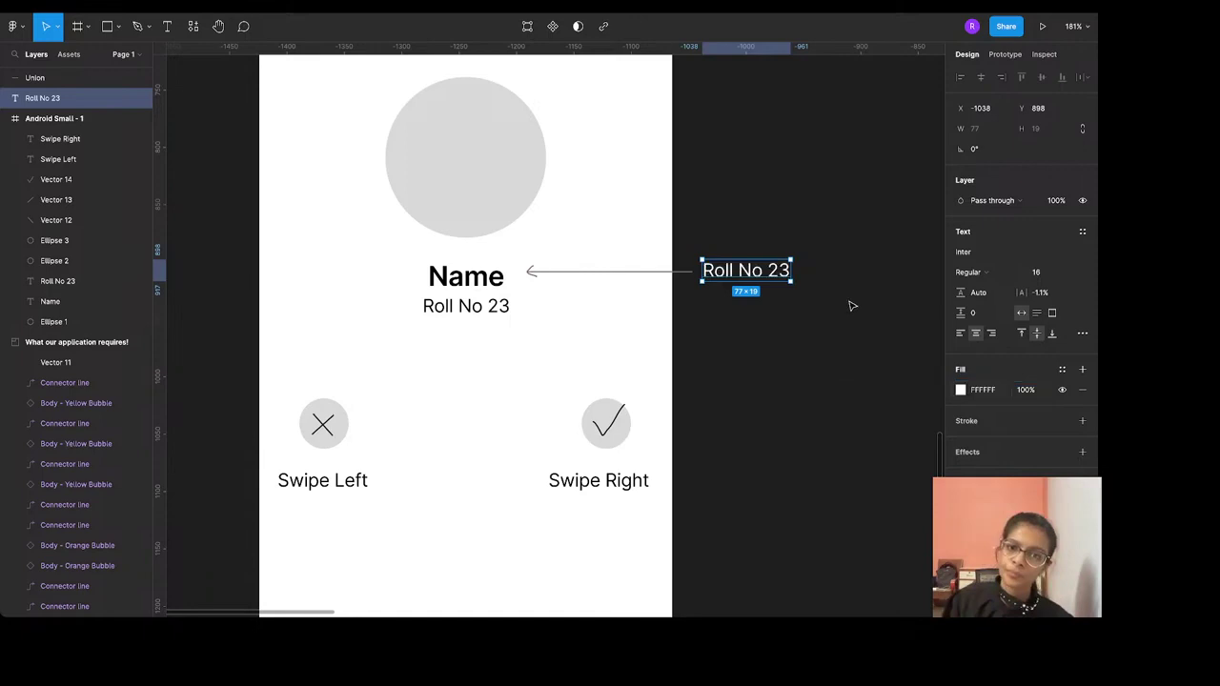
# Replace the wording of the white copied text with "Clickable Link"
pyautogui.doubleClick(740, 271)
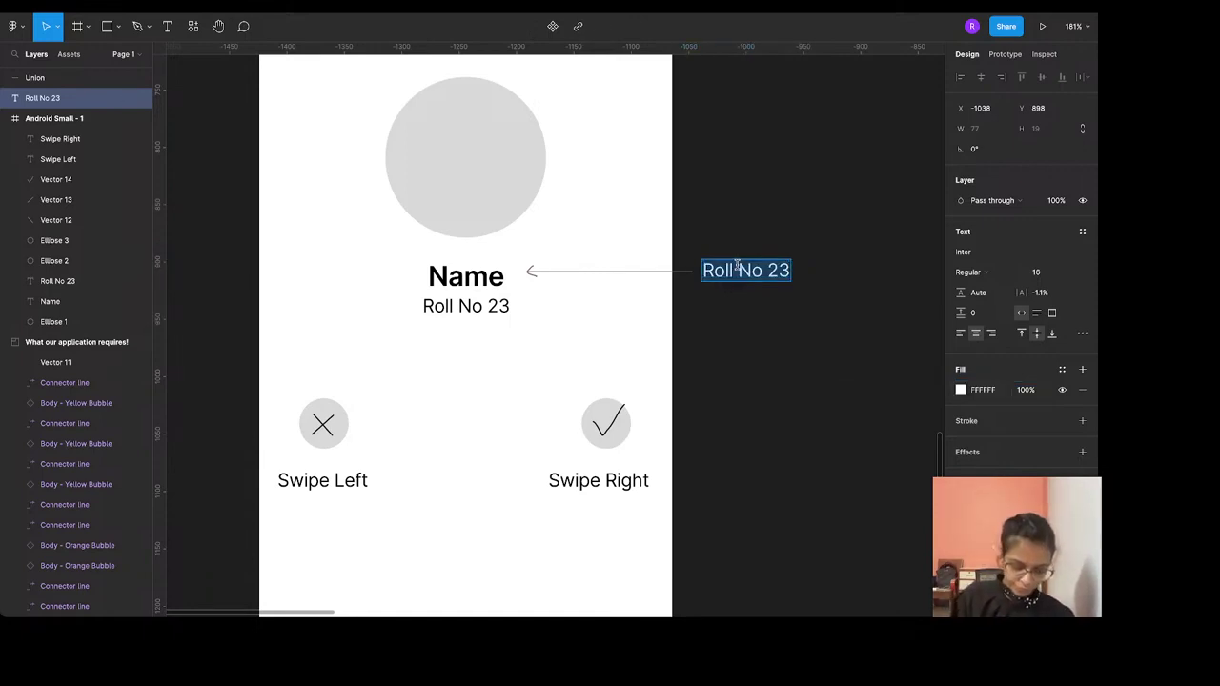
pyautogui.write('Clickable')
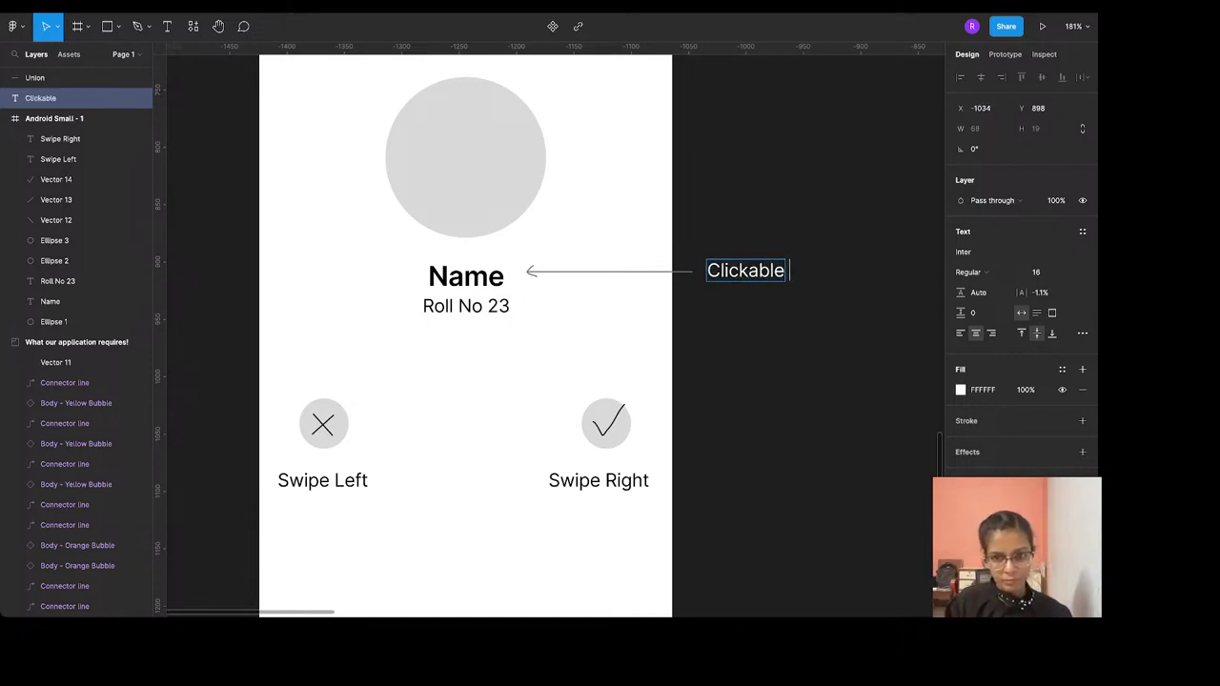
pyautogui.write(' LInk')
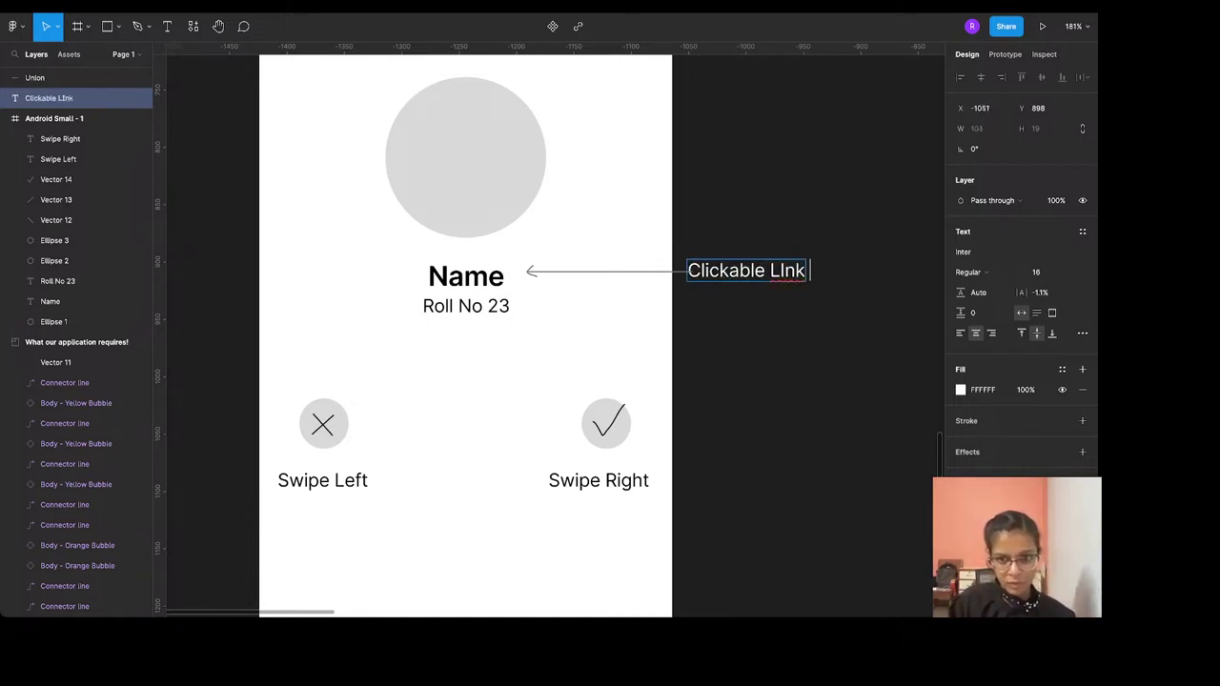
pyautogui.hscroll(2, 763, 278)
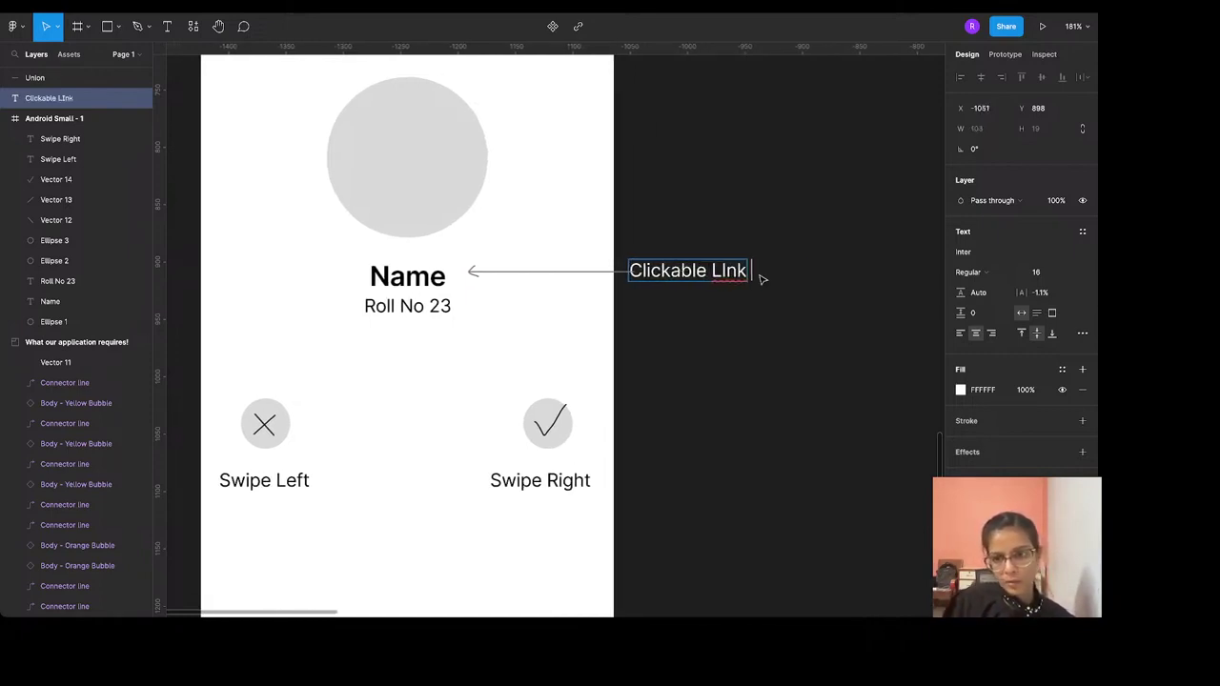
pyautogui.click(717, 270)
pyautogui.press('BackSpace')
pyautogui.write('i')
pyautogui.scroll(1, 768, 276)
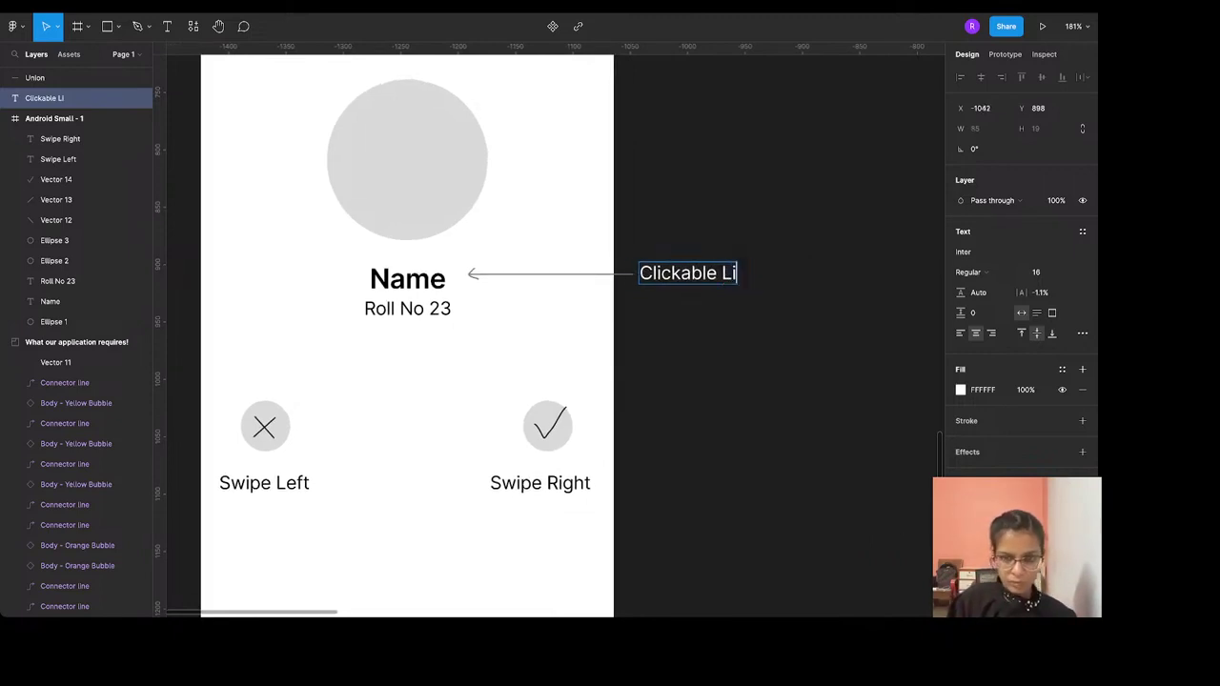
# Continue the annotation text with "where complete profile opens uop"
pyautogui.write('where co')
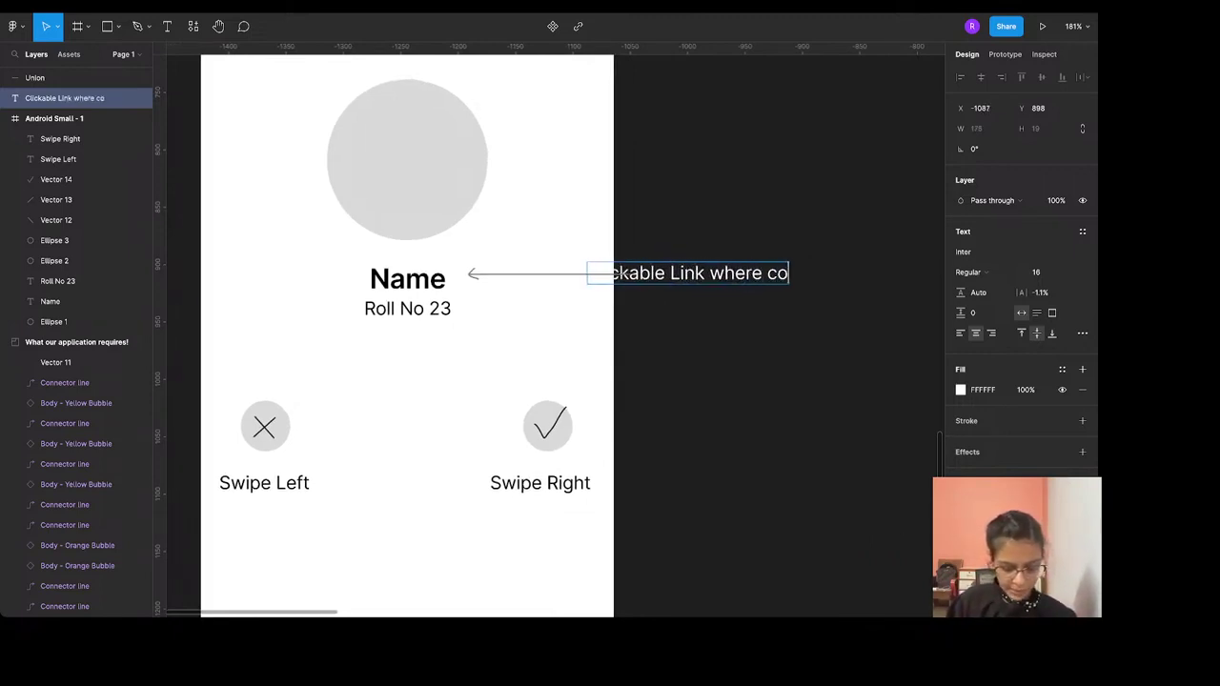
pyautogui.write('mplete')
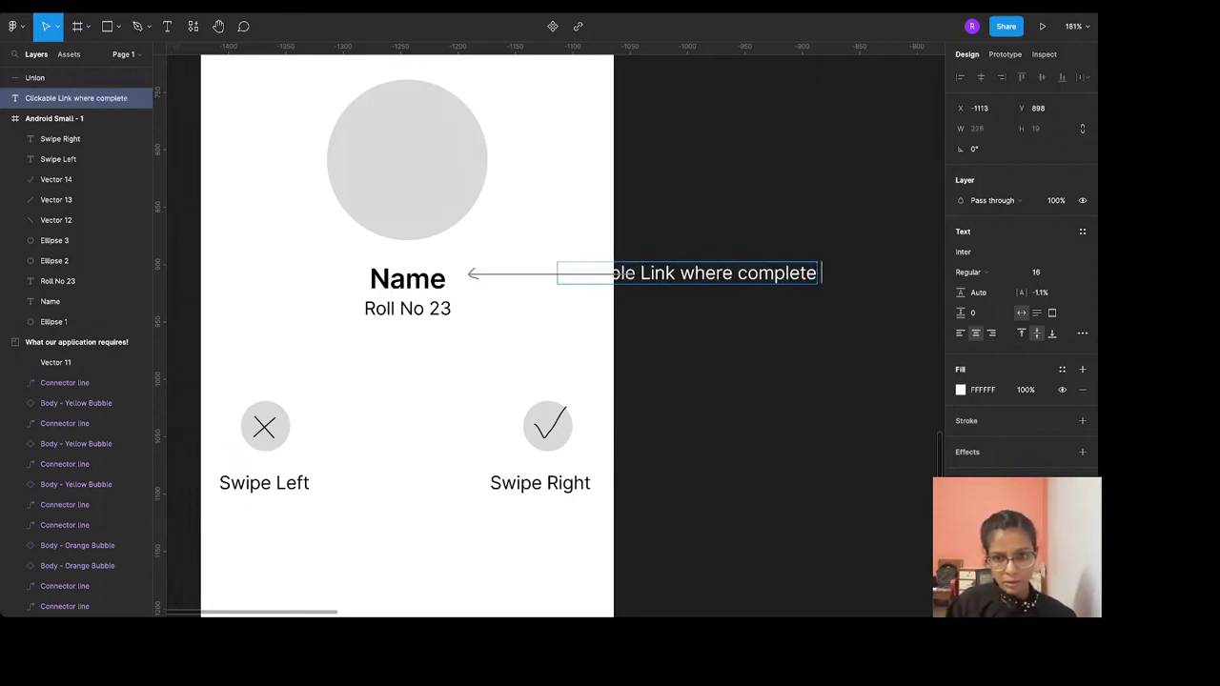
pyautogui.write(' profile op')
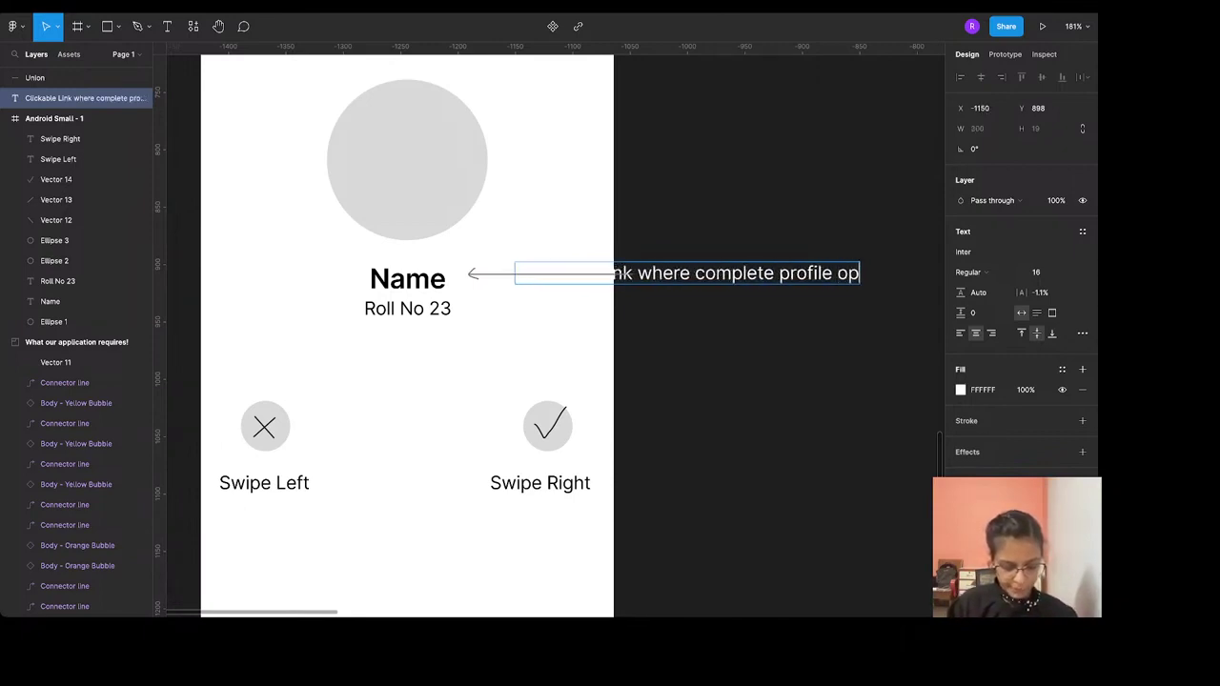
pyautogui.write('ens uo')
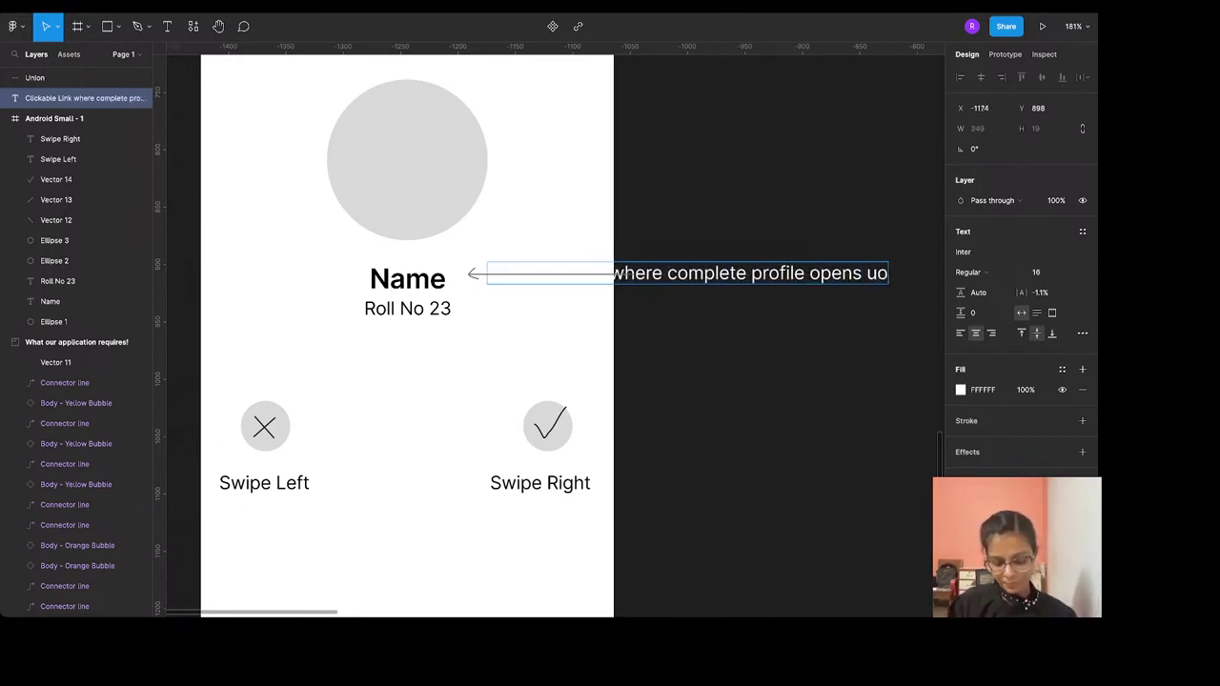
pyautogui.write('p')
# Try to correct the misspelled last word of the annotation beside the Name arrow
pyautogui.moveTo(881, 274); pyautogui.dragTo(872, 275)
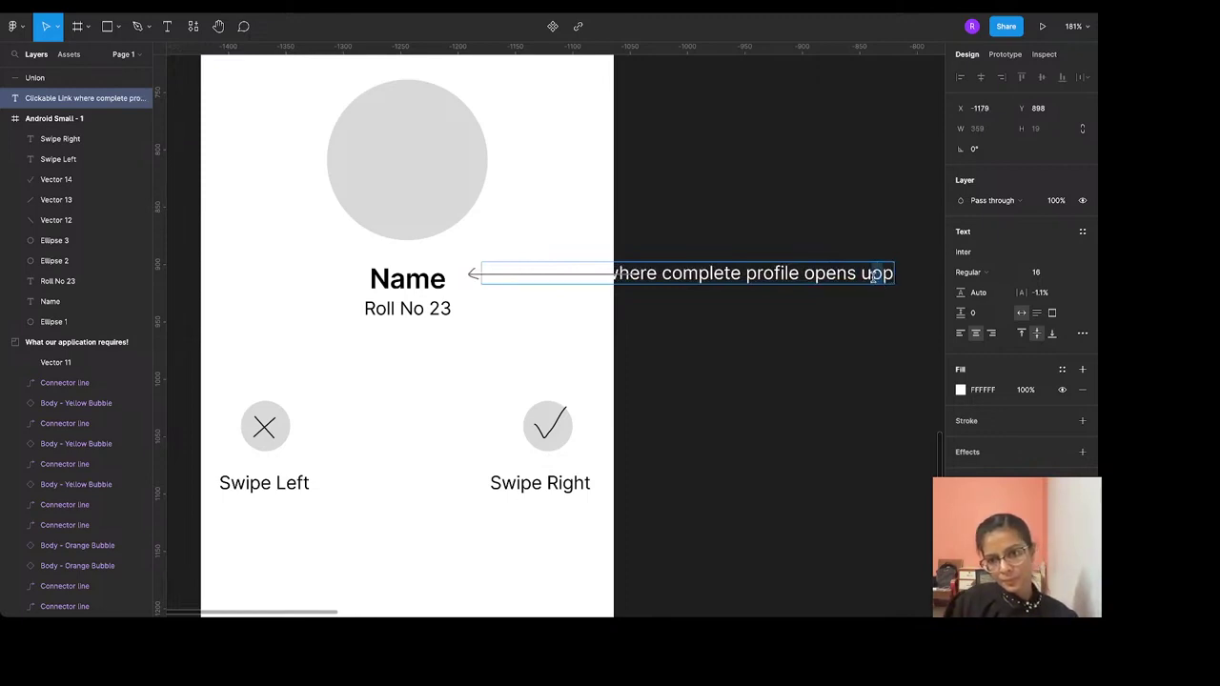
pyautogui.press('Escape')
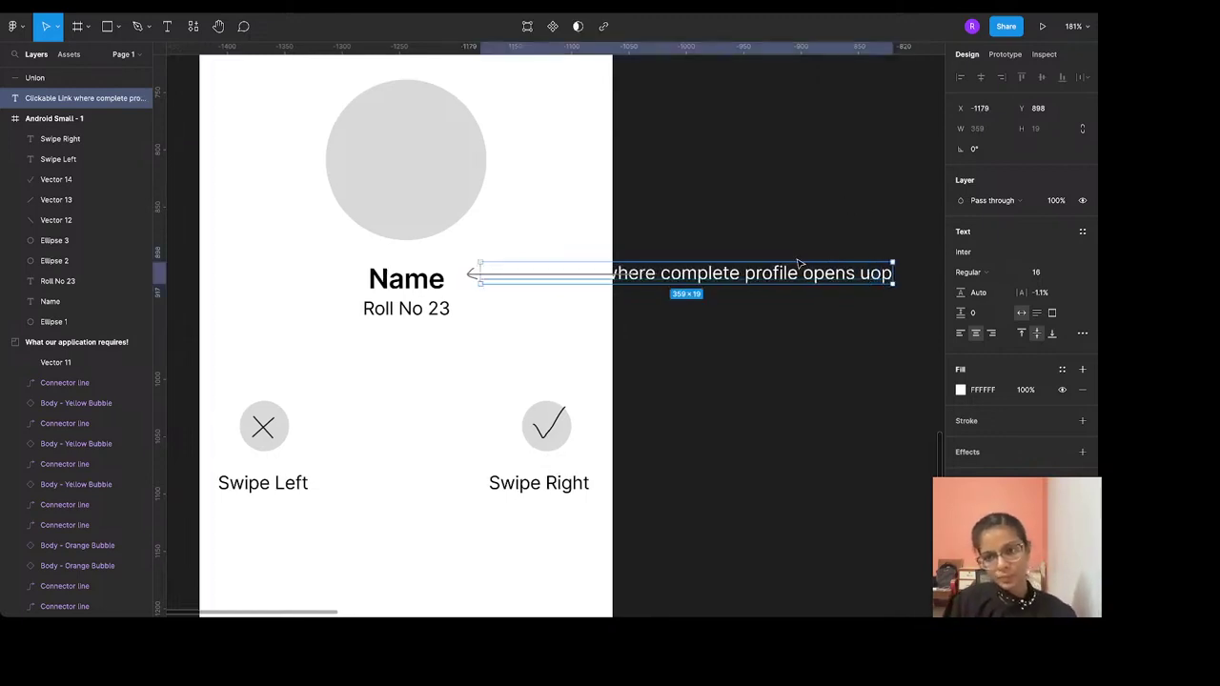
pyautogui.doubleClick(856, 273)
pyautogui.moveTo(856, 274); pyautogui.dragTo(877, 274)
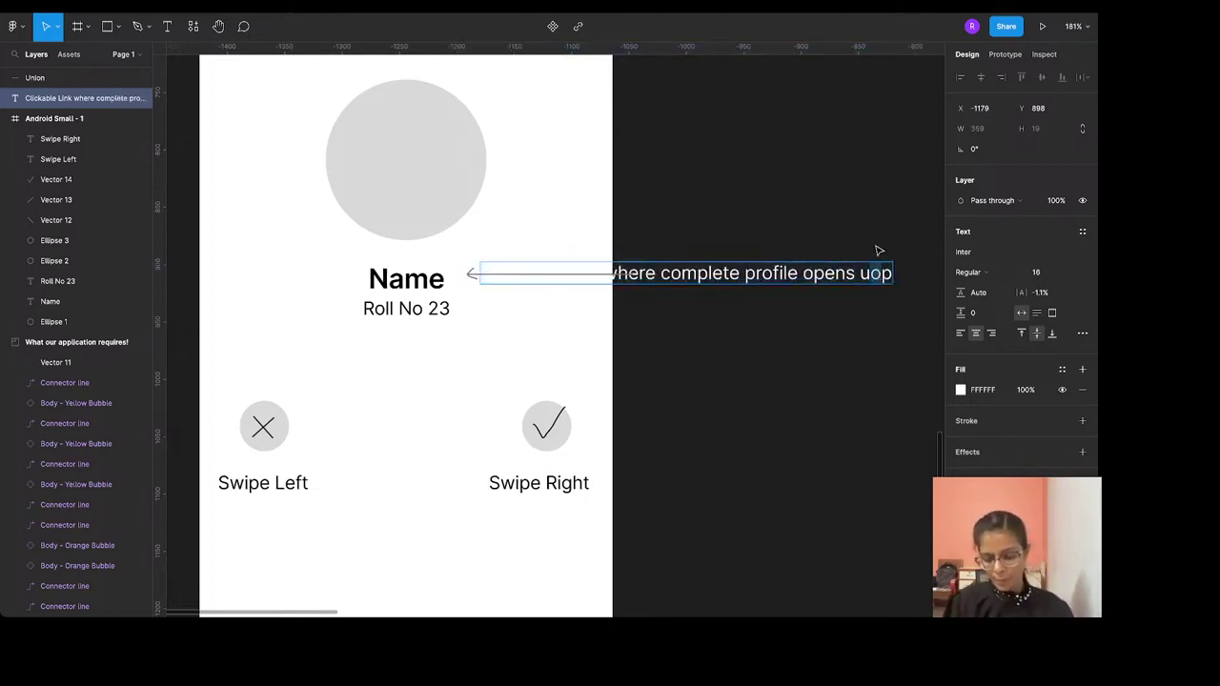
pyautogui.press('Escape')
pyautogui.doubleClick(865, 275)
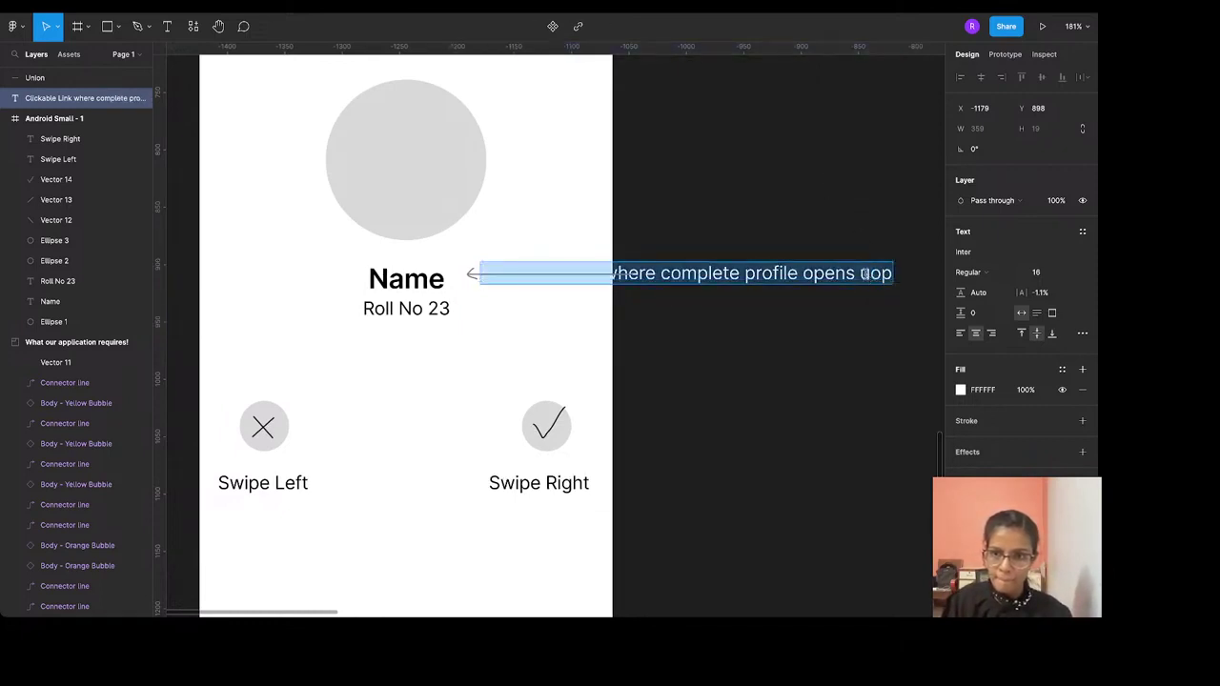
pyautogui.click(872, 275)
pyautogui.hotkey('ctrl', 'z')
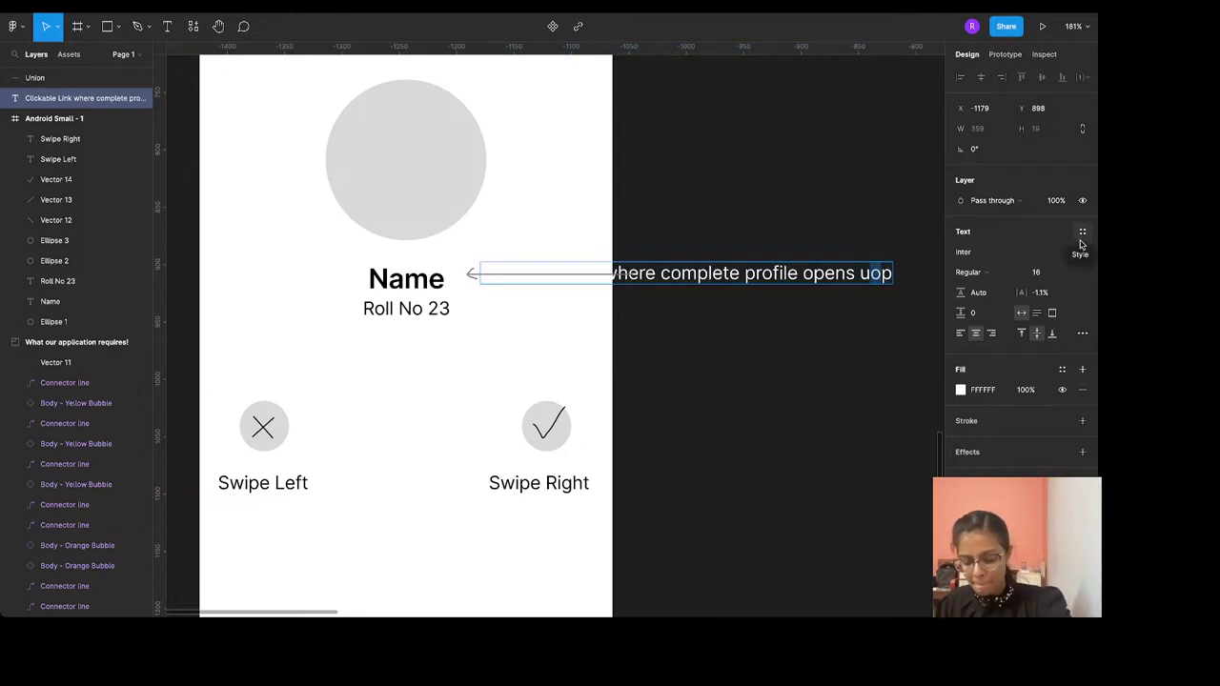
pyautogui.press('Escape')
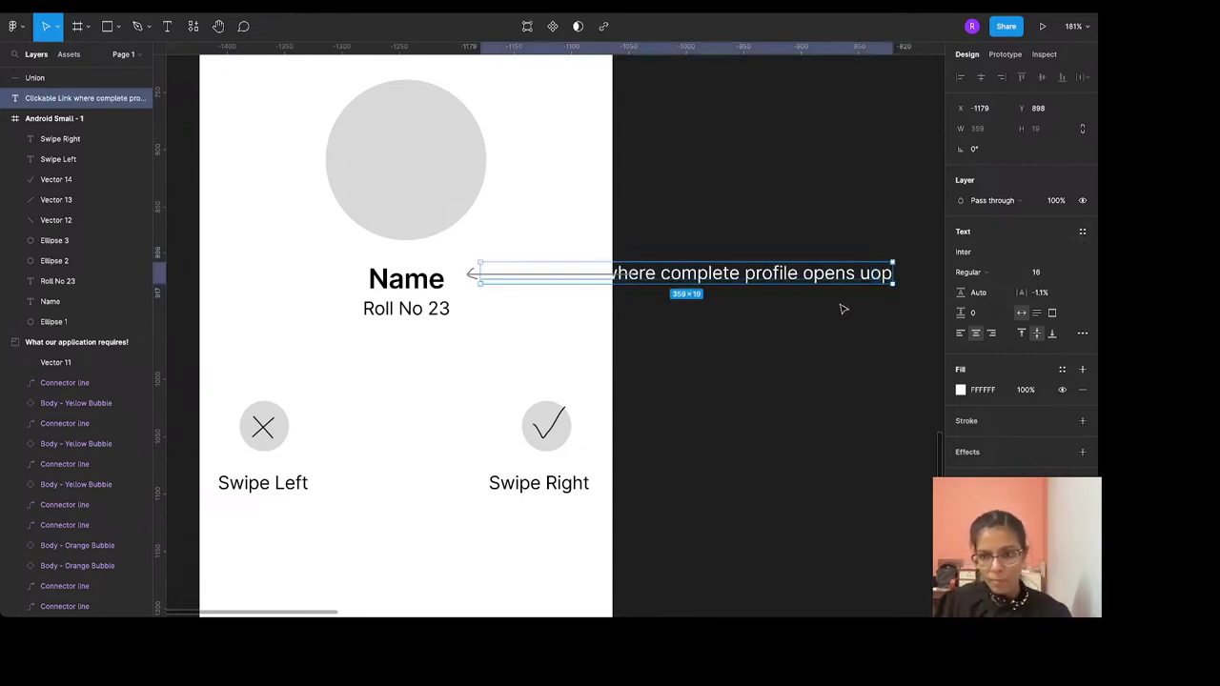
pyautogui.doubleClick(866, 275)
pyautogui.click(888, 275)
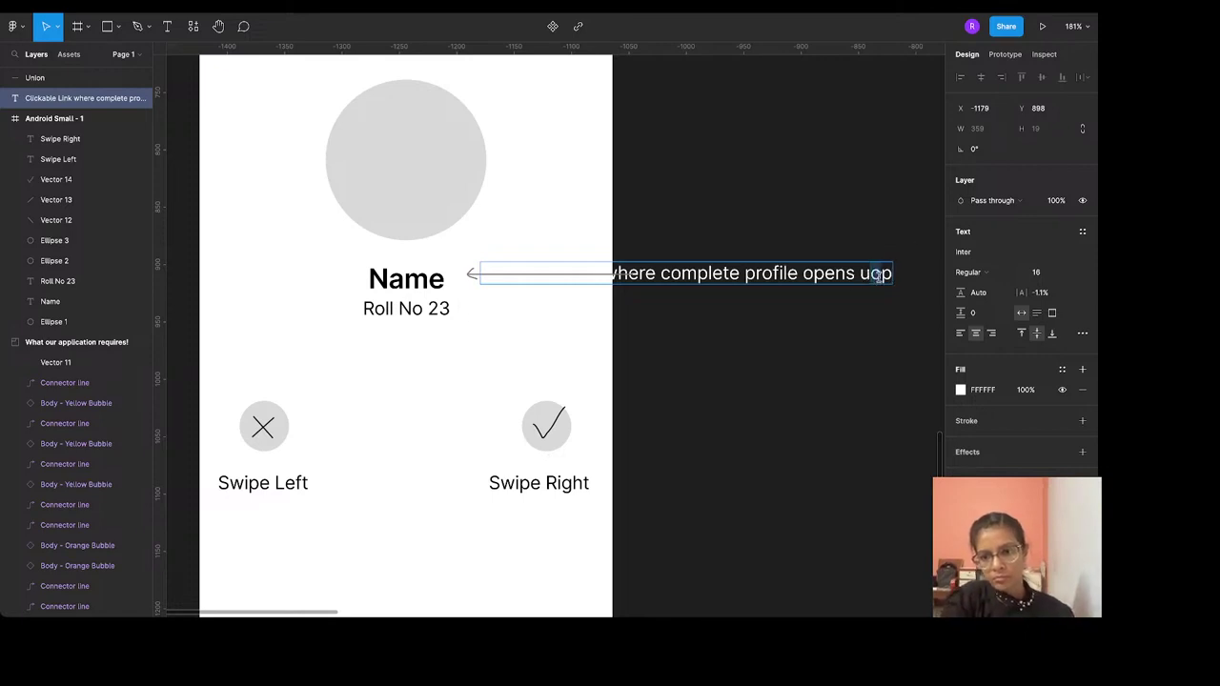
pyautogui.press('Escape')
# Move the annotation clear of the arrow's tail outside the frame and narrow its text box to 319 wide, wrapping onto two lines
pyautogui.moveTo(763, 274); pyautogui.dragTo(837, 258)
pyautogui.scroll(-3, 930, 277)
pyautogui.hscroll(3, 907, 272)
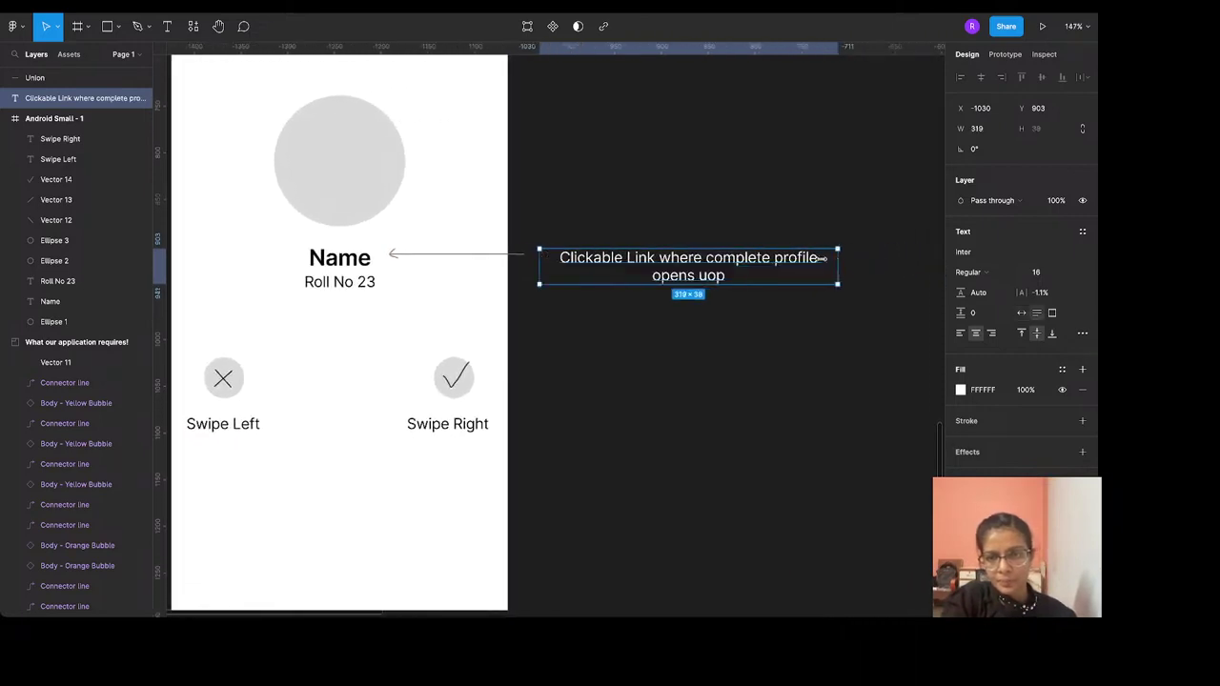
pyautogui.doubleClick(713, 276)
pyautogui.click(707, 277)
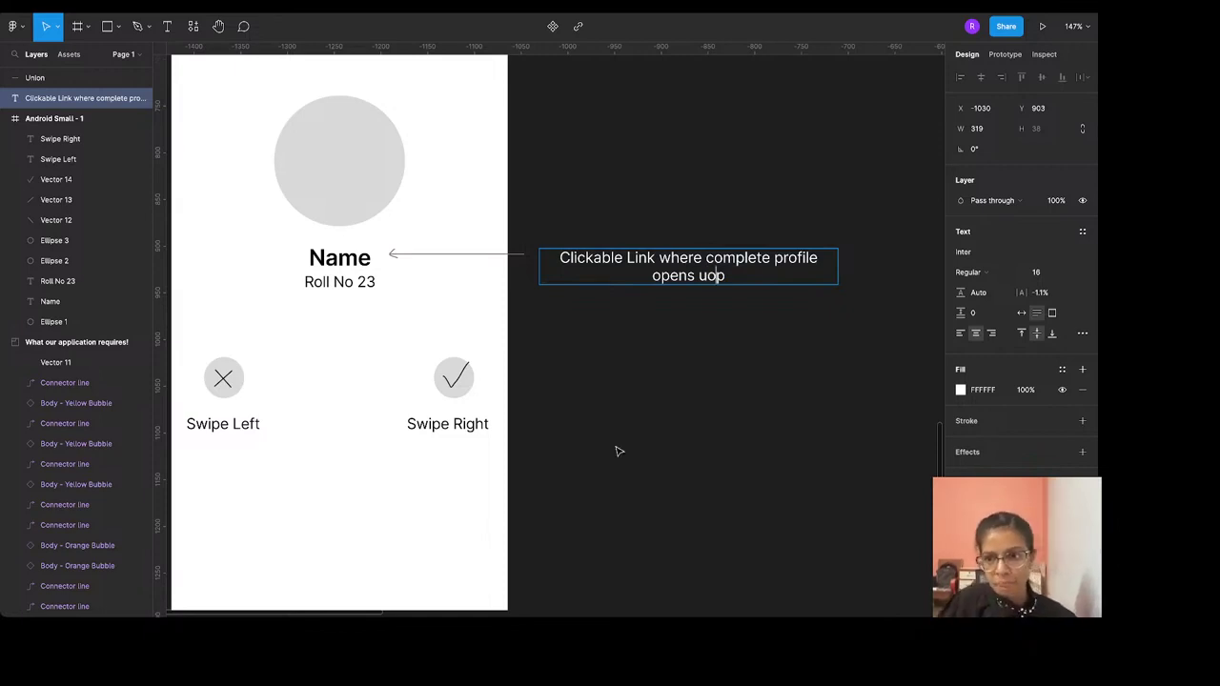
pyautogui.press('Escape')
pyautogui.click(807, 387)
pyautogui.doubleClick(703, 277)
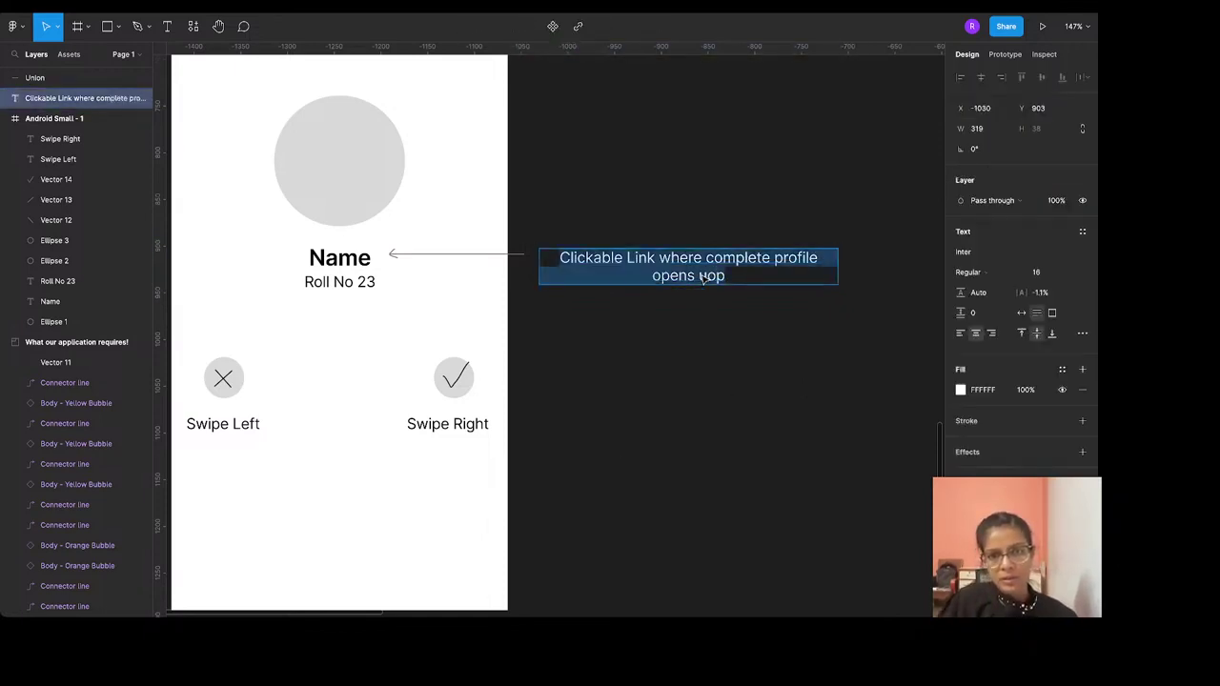
pyautogui.press('BackSpace')
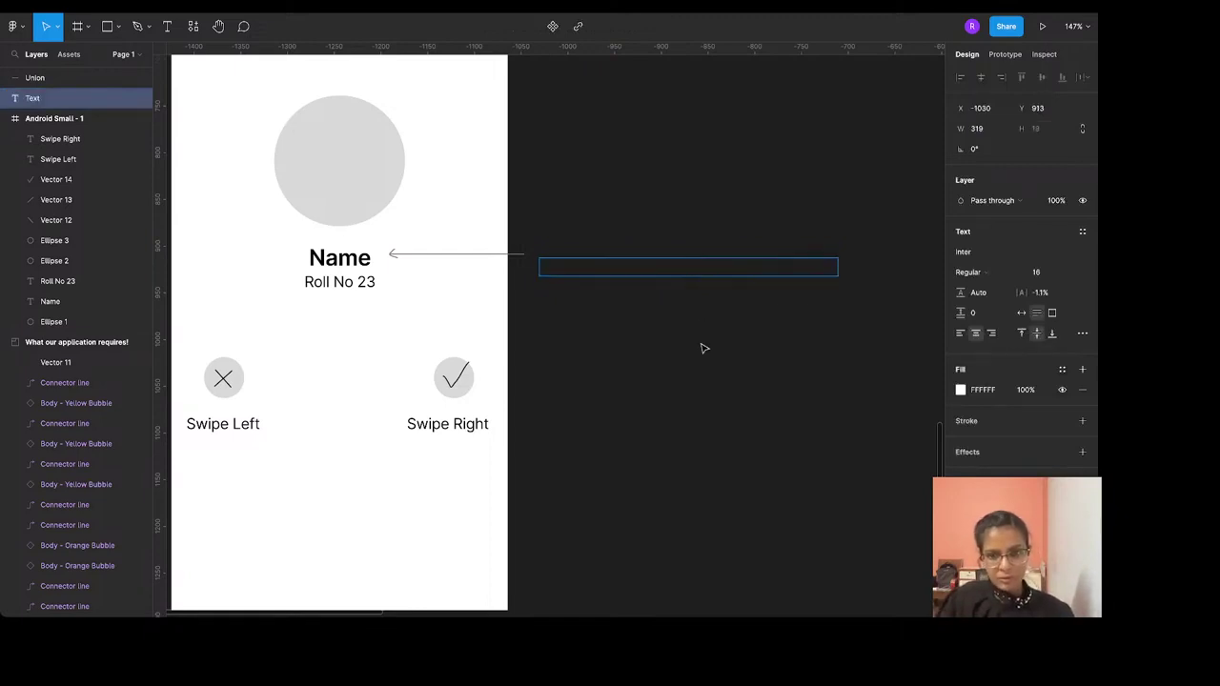
pyautogui.hotkey('ctrl', 'z')
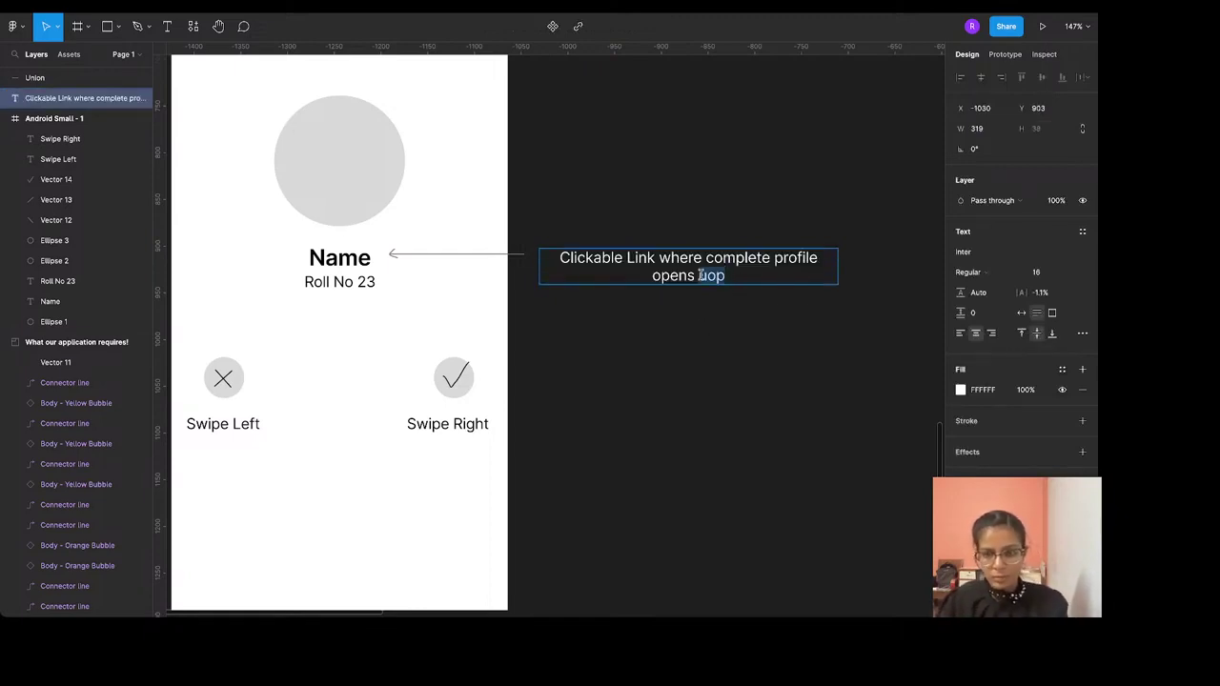
# Correct the annotation's last word from "uop" to "up" and deselect the text
pyautogui.press('BackSpace')
pyautogui.press('BackSpace')
pyautogui.write('u')
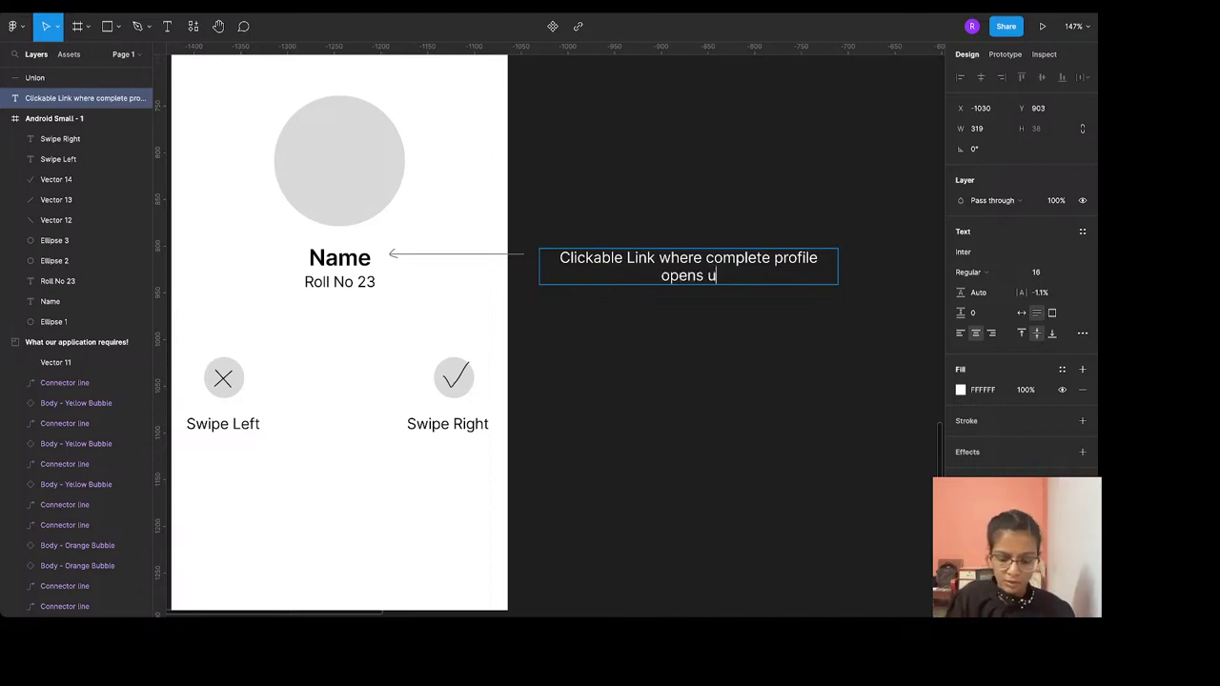
pyautogui.write('p')
pyautogui.press('Escape')
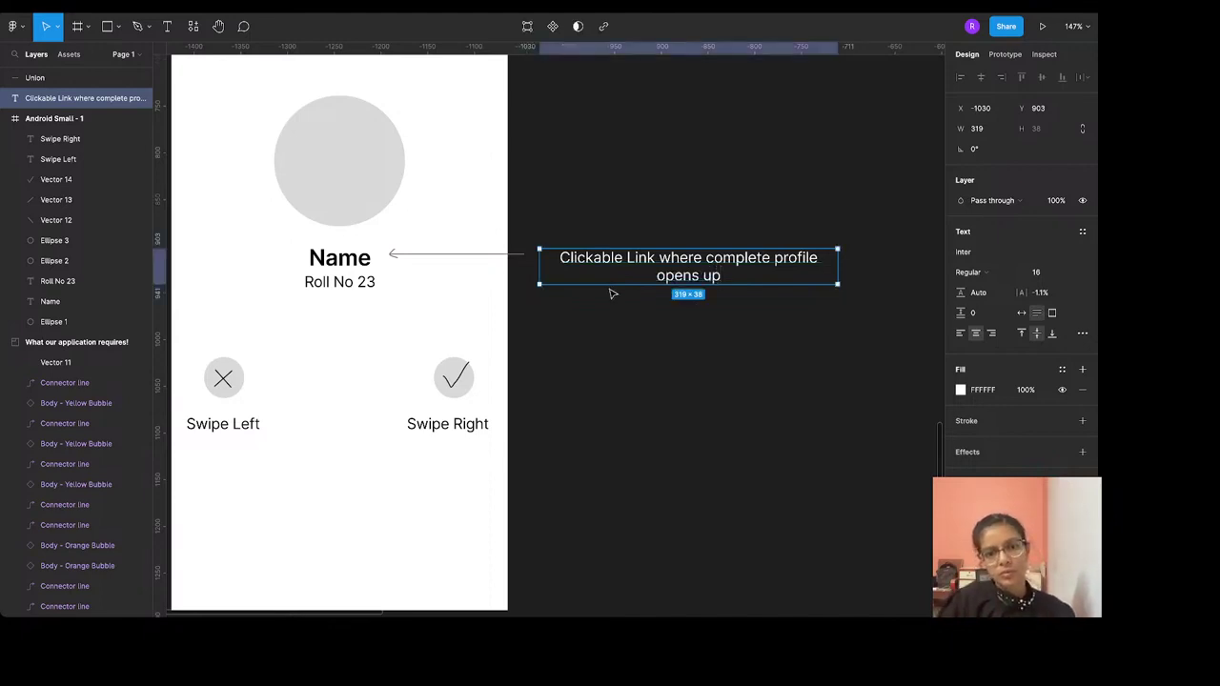
pyautogui.click(595, 166)
# Review the attendance requirements chart above the phone frame and compare it with the elements on the attendance screen
pyautogui.scroll(3, 595, 166)
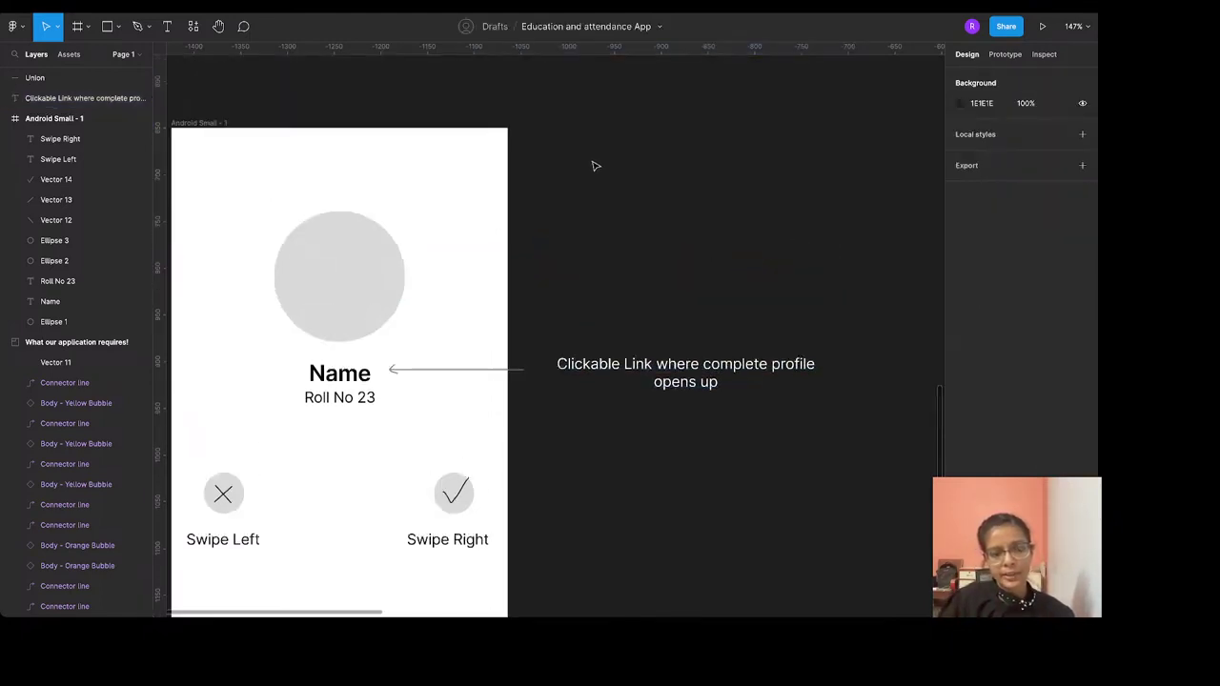
pyautogui.scroll(10, 595, 166)
pyautogui.scroll(-3, 593, 167)
pyautogui.scroll(2, 593, 164)
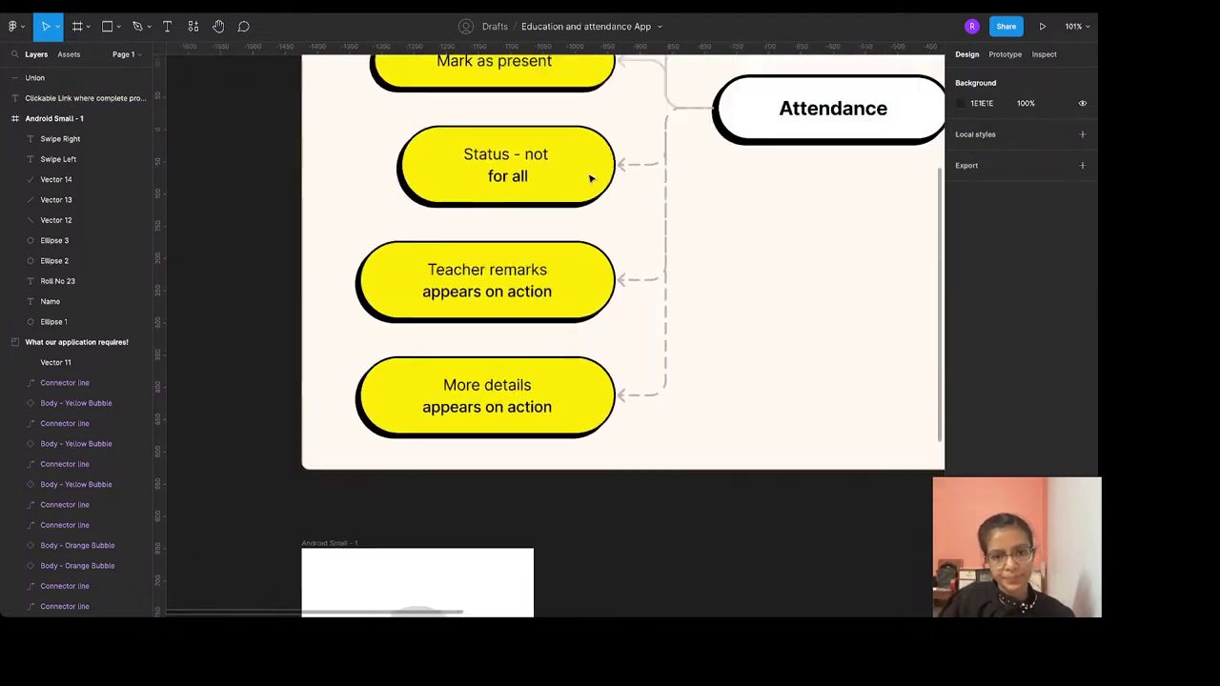
pyautogui.scroll(-10, 591, 171)
pyautogui.scroll(5, 591, 178)
pyautogui.hscroll(-5, 588, 175)
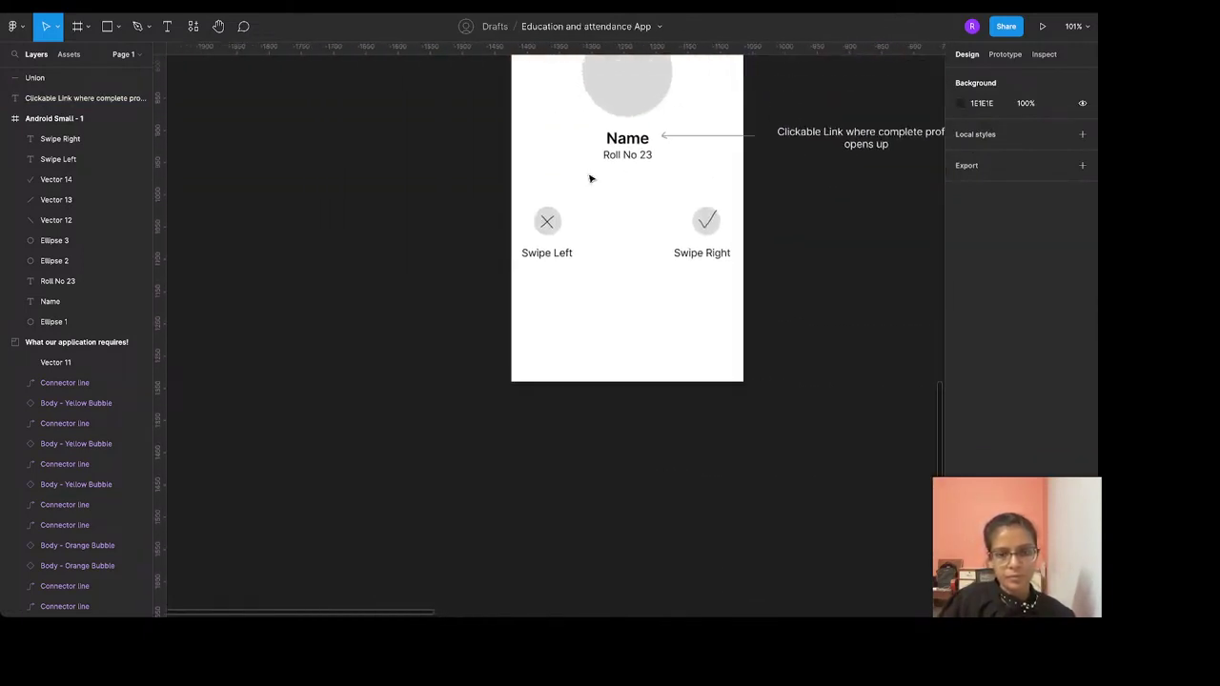
pyautogui.scroll(3, 578, 316)
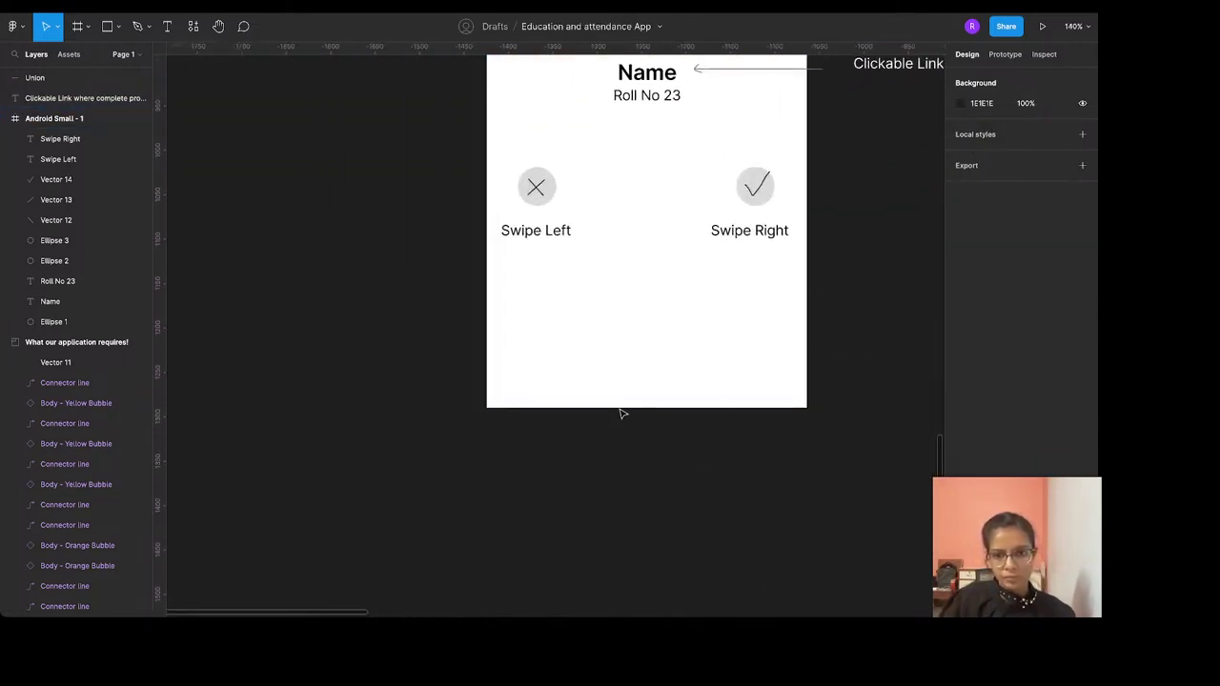
pyautogui.scroll(5, 629, 323)
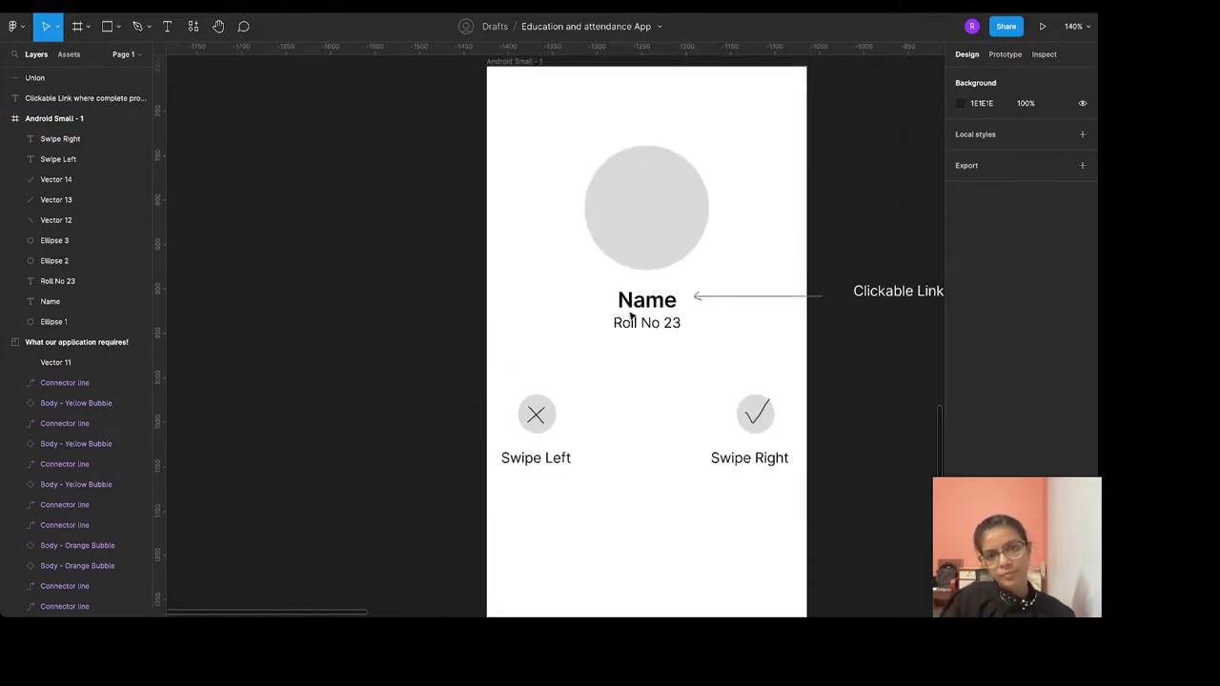
# Duplicate the check mark circle with its Swipe Right label and place the copy in the phone frame's upper right corner
pyautogui.click(742, 412)
pyautogui.keyDown('shift'); pyautogui.click(757, 412); pyautogui.keyUp('shift')
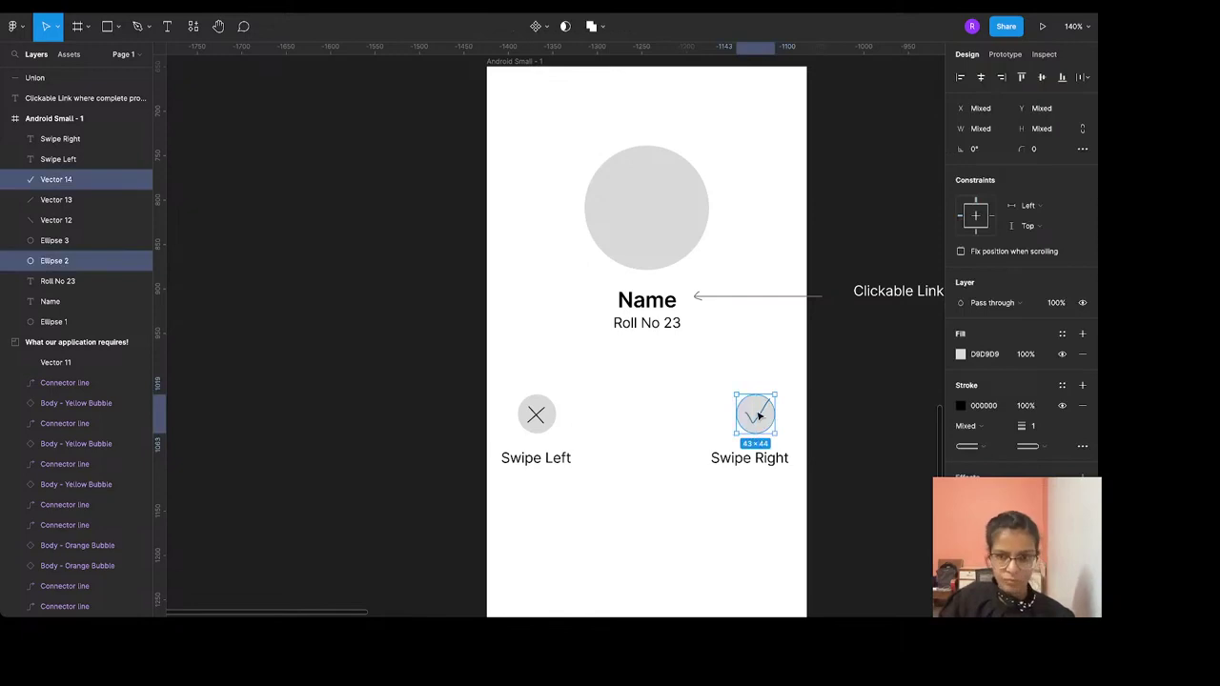
pyautogui.click(721, 420)
pyautogui.moveTo(714, 410); pyautogui.dragTo(796, 487)
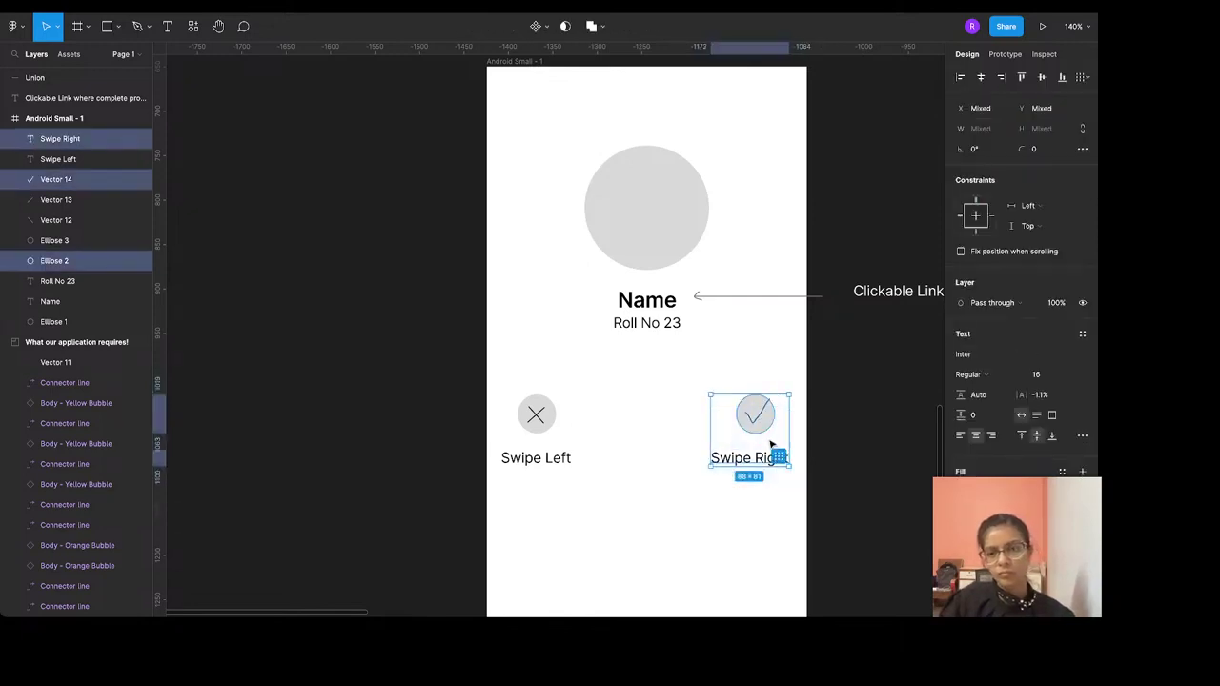
pyautogui.hotkey('ctrl', 'd')
pyautogui.moveTo(763, 434); pyautogui.dragTo(766, 243)
pyautogui.scroll(3, 768, 286)
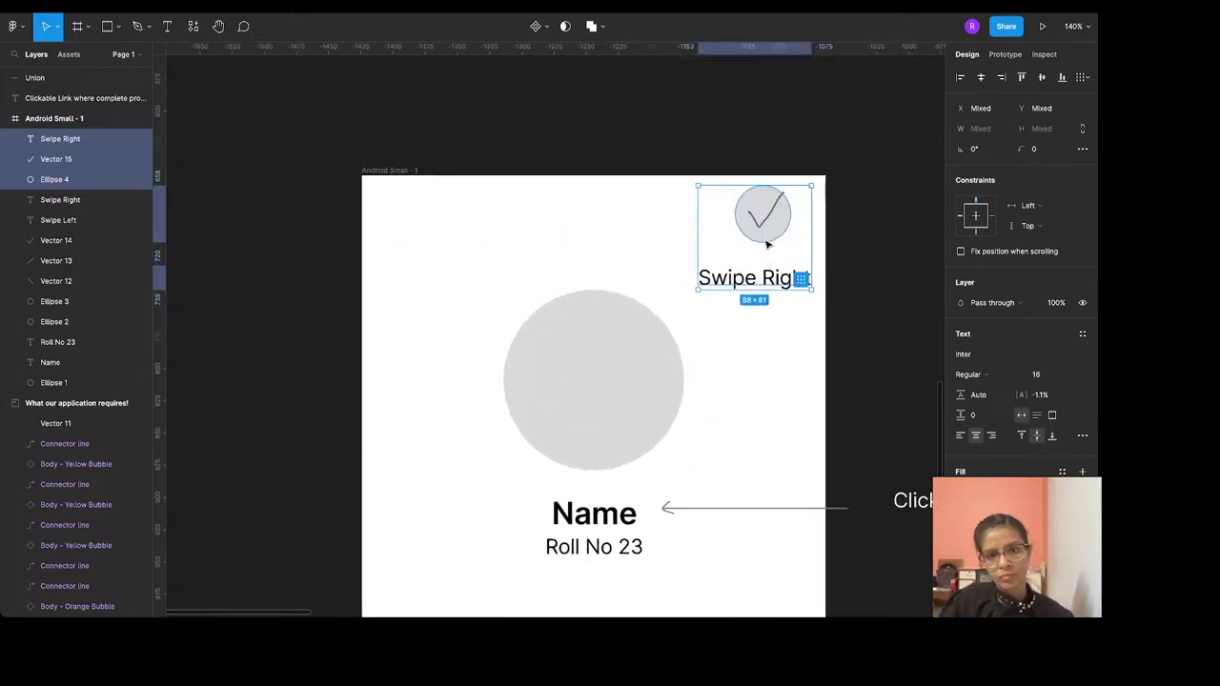
# Change the copied Swipe Right label in the frame's upper corner to "Add Note"
pyautogui.scroll(3, 766, 242)
pyautogui.click(768, 280)
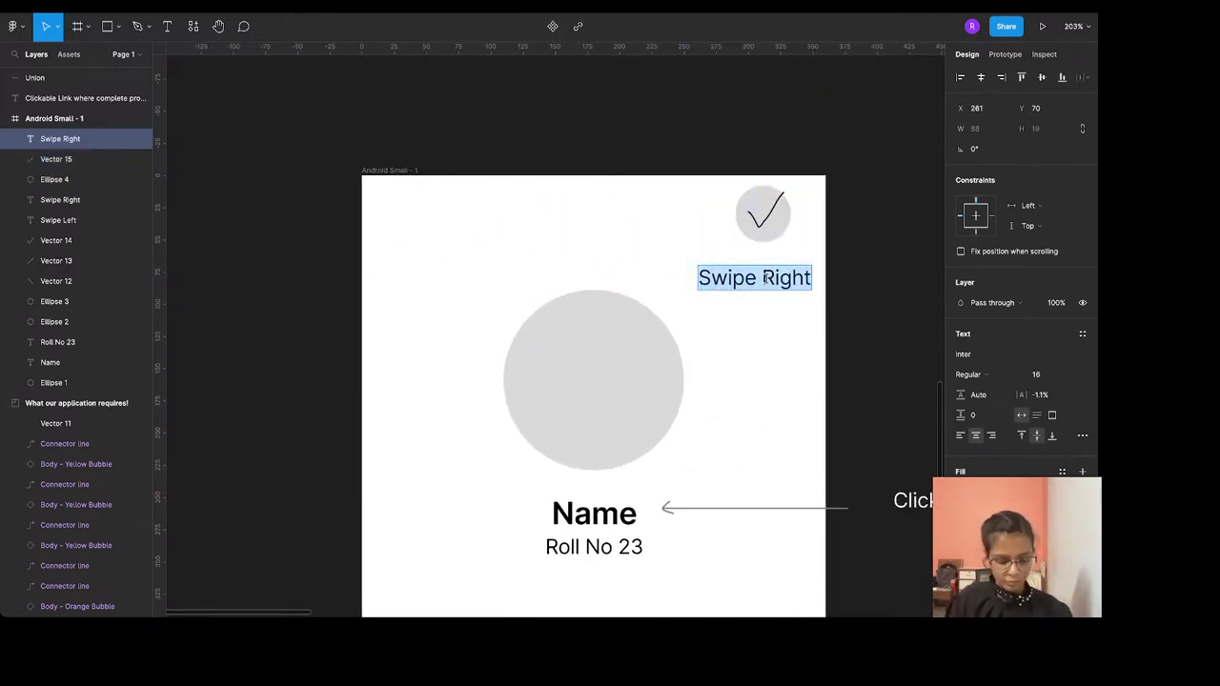
pyautogui.write('Add No')
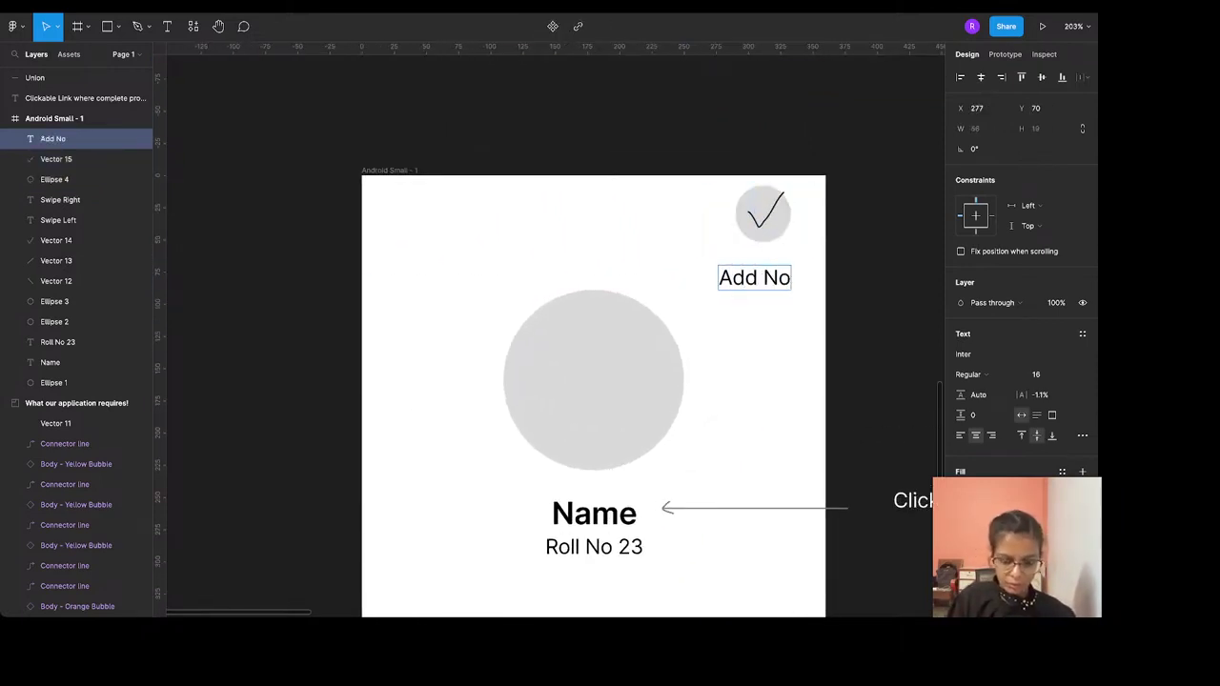
pyautogui.write('te')
pyautogui.press('Escape')
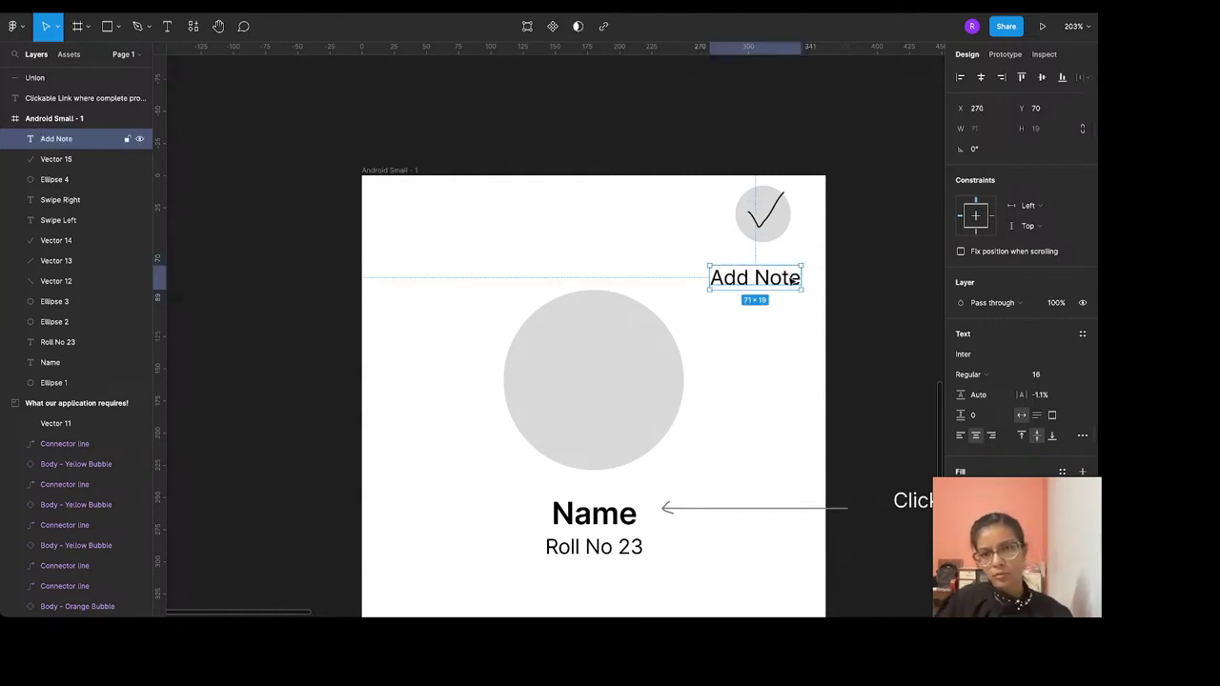
# Remove the check mark from the copied circle and arrange the Add Note label directly beside the circle, at its left
pyautogui.moveTo(793, 278); pyautogui.dragTo(709, 220)
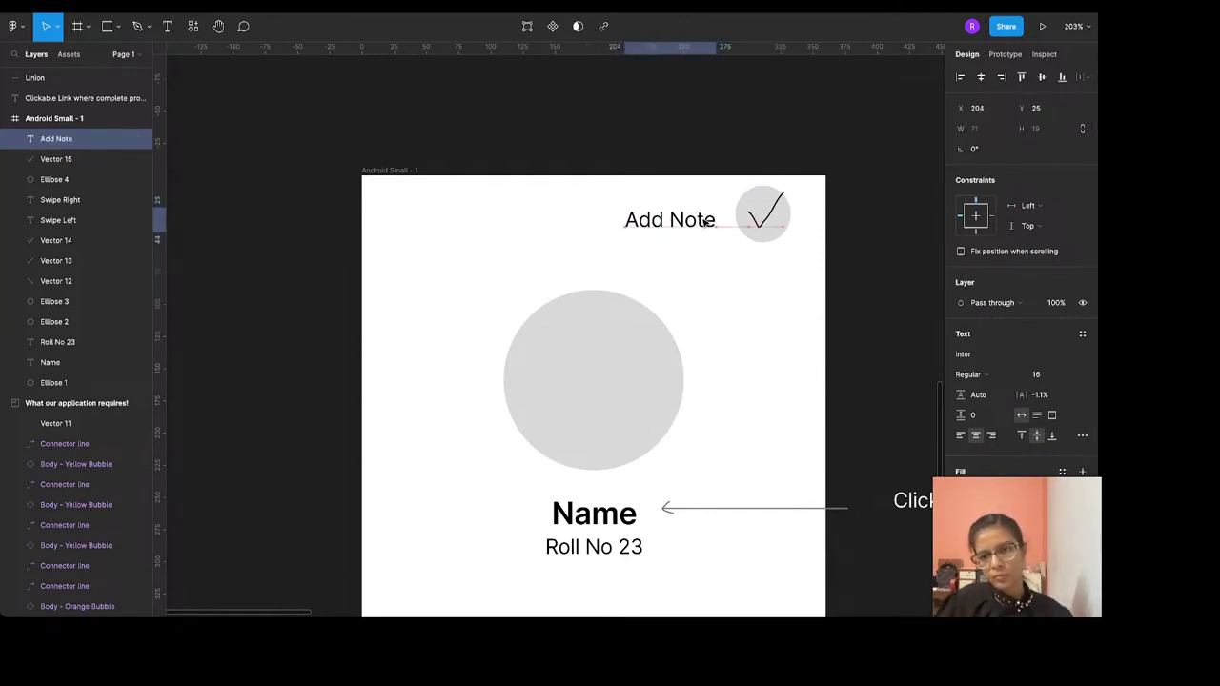
pyautogui.click(753, 219)
pyautogui.press('Delete')
pyautogui.click(772, 226)
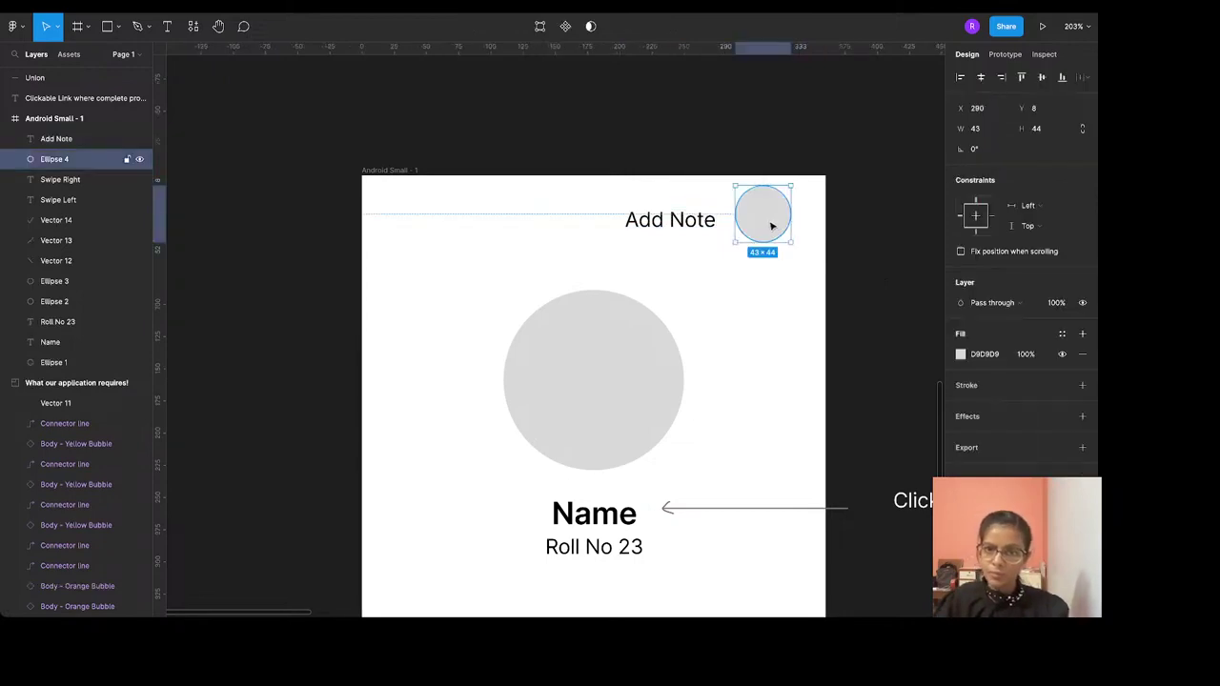
pyautogui.moveTo(773, 226)
pyautogui.mouseDown()
pyautogui.moveTo(798, 235)
pyautogui.moveTo(784, 231)
pyautogui.mouseUp()
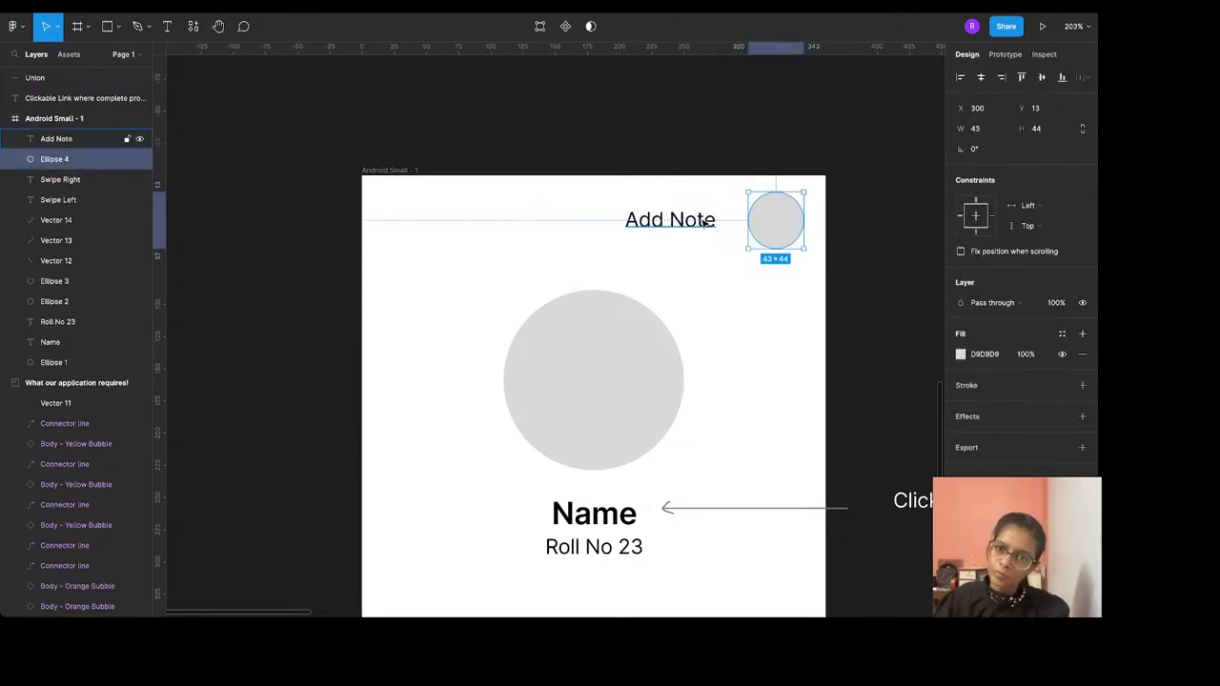
pyautogui.moveTo(705, 221); pyautogui.dragTo(728, 215)
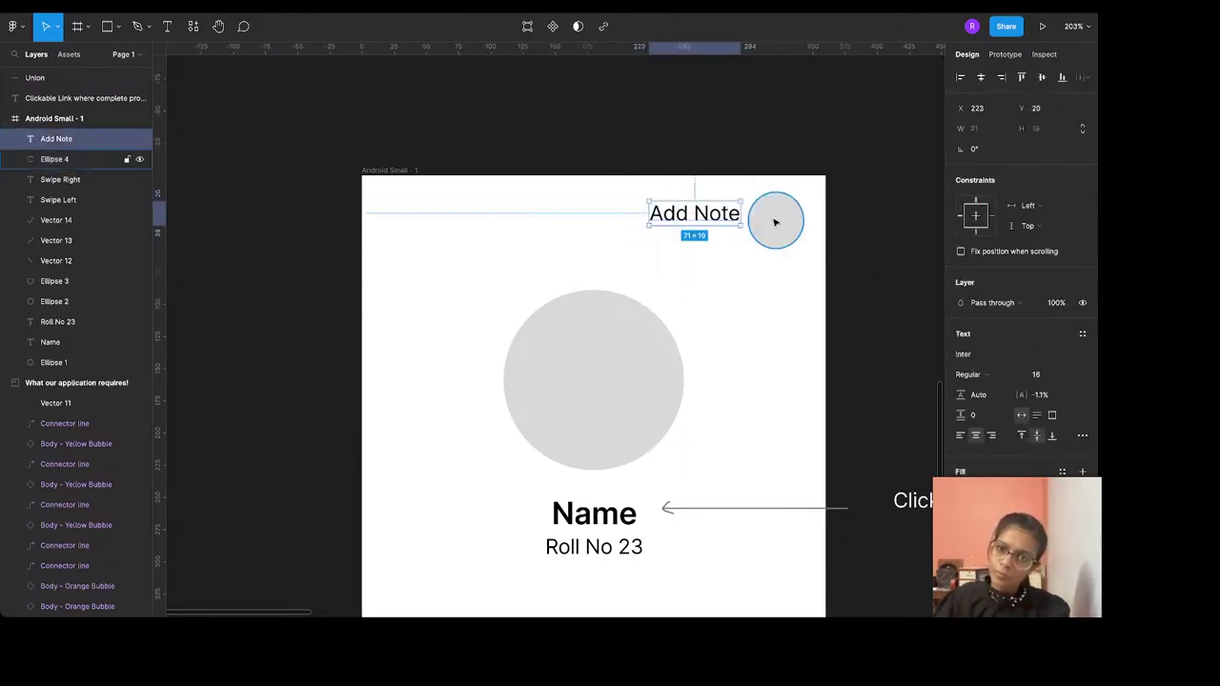
pyautogui.click(864, 235)
# Duplicate the Name arrow with its annotation and place the copy so the arrow points at the Add Note circle
pyautogui.scroll(-5, 752, 220)
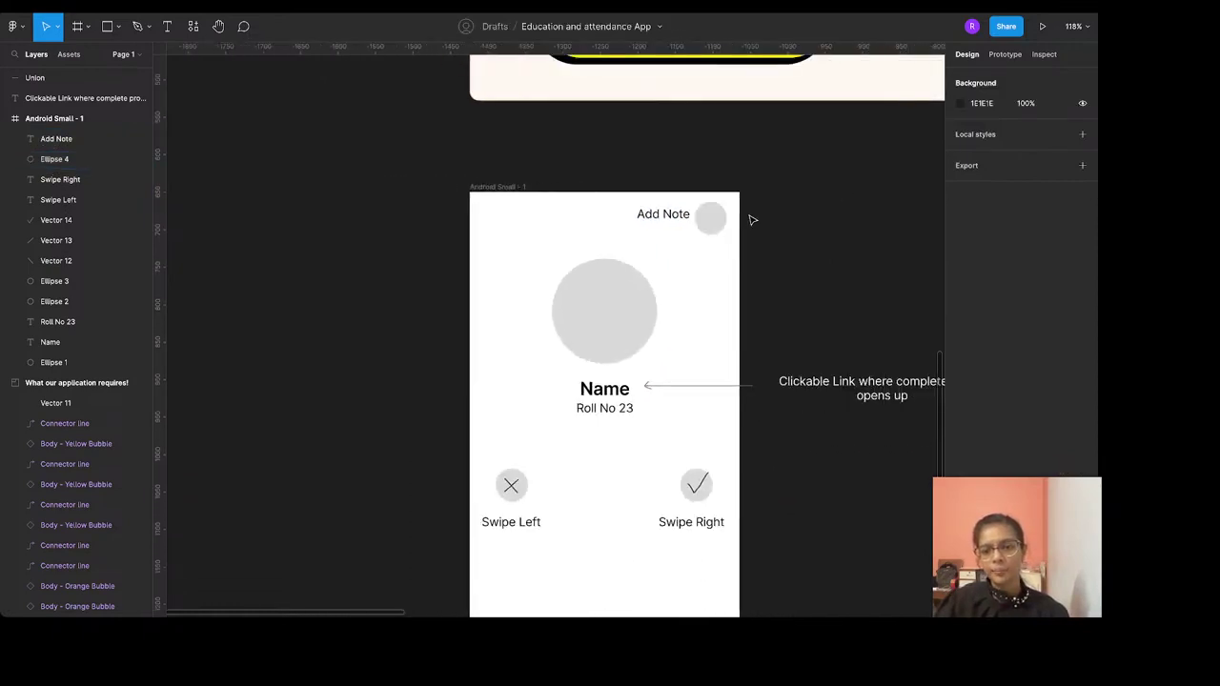
pyautogui.hscroll(5, 753, 220)
pyautogui.click(527, 384)
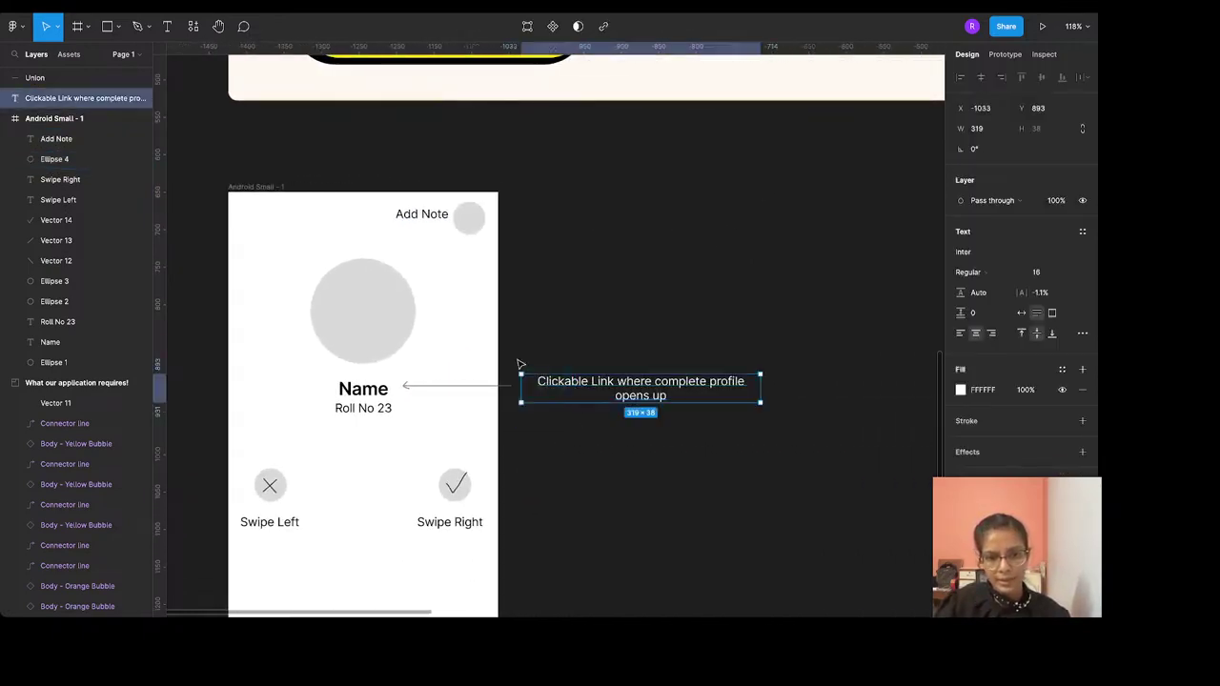
pyautogui.moveTo(508, 371); pyautogui.dragTo(599, 445)
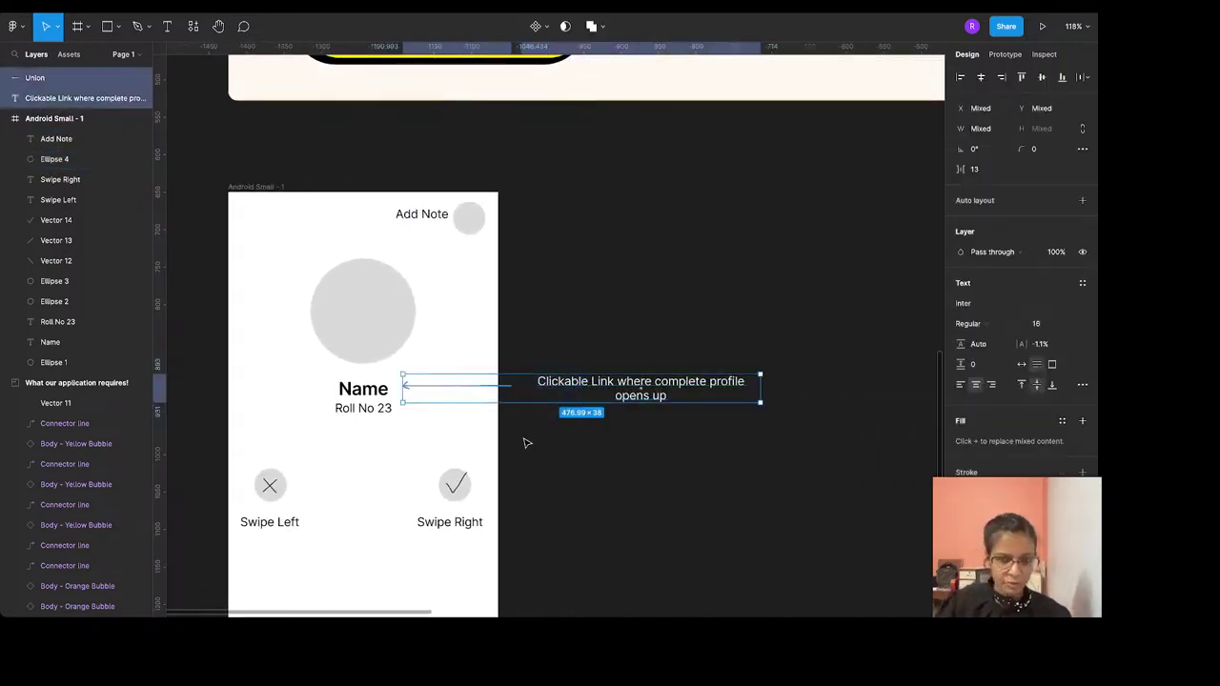
pyautogui.hotkey('ctrl', 'd')
pyautogui.moveTo(449, 392); pyautogui.dragTo(539, 226)
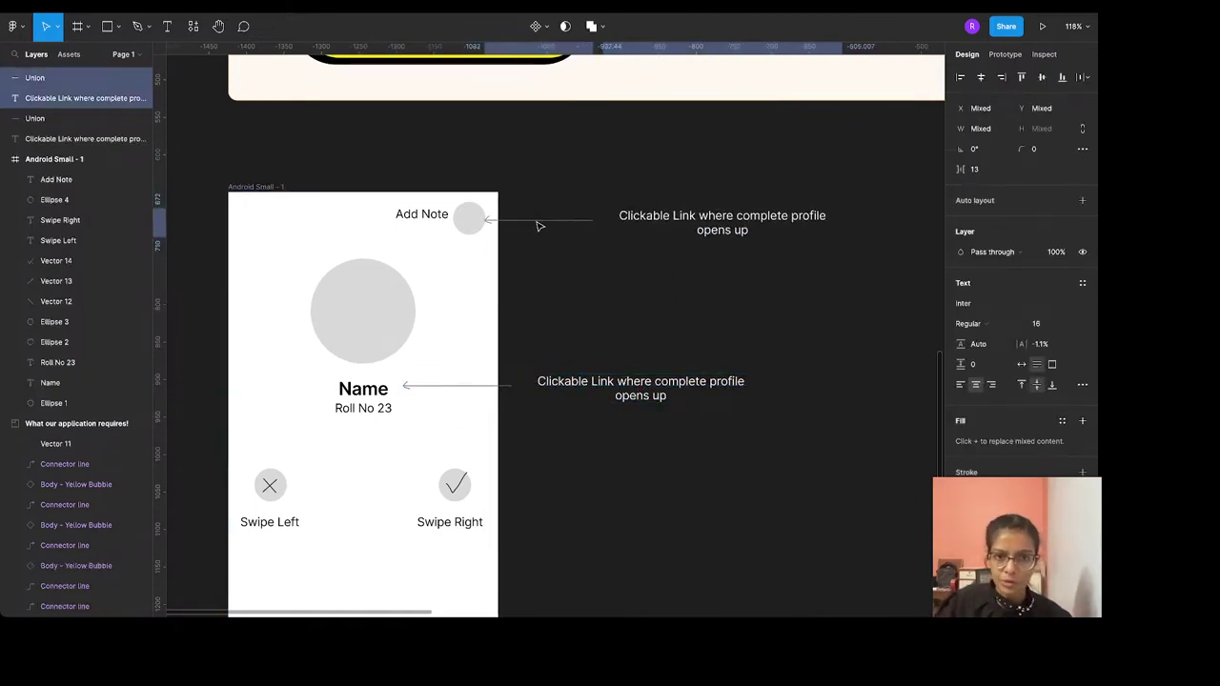
# Replace the copied annotation's text with "Special case" and set its text box to auto width
pyautogui.scroll(5, 538, 226)
pyautogui.click(551, 229)
pyautogui.click(676, 219)
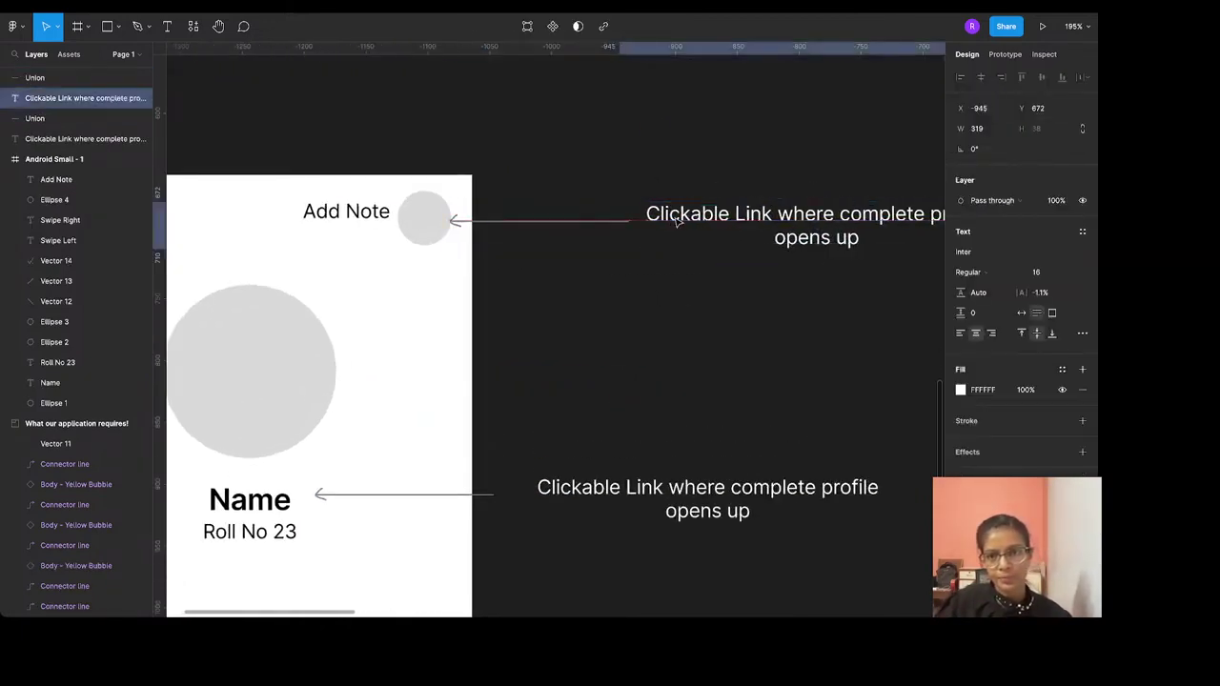
pyautogui.doubleClick(676, 220)
pyautogui.write('S')
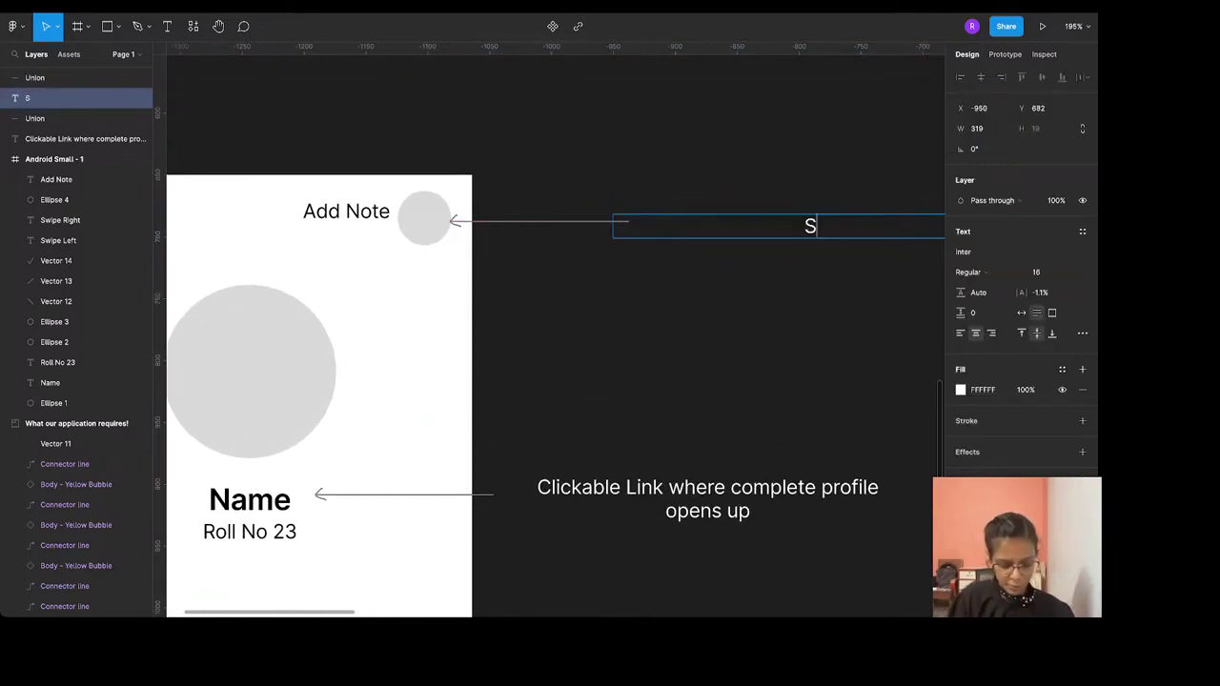
pyautogui.write('pecial cas')
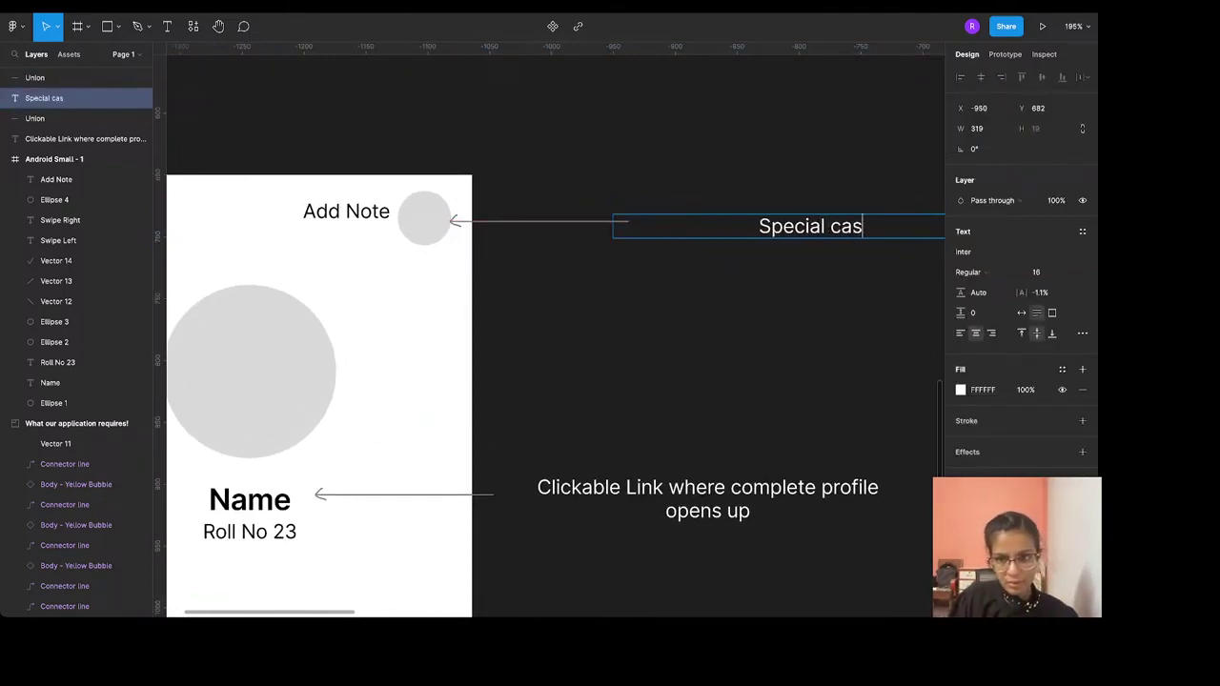
pyautogui.write('e')
pyautogui.click(1016, 317)
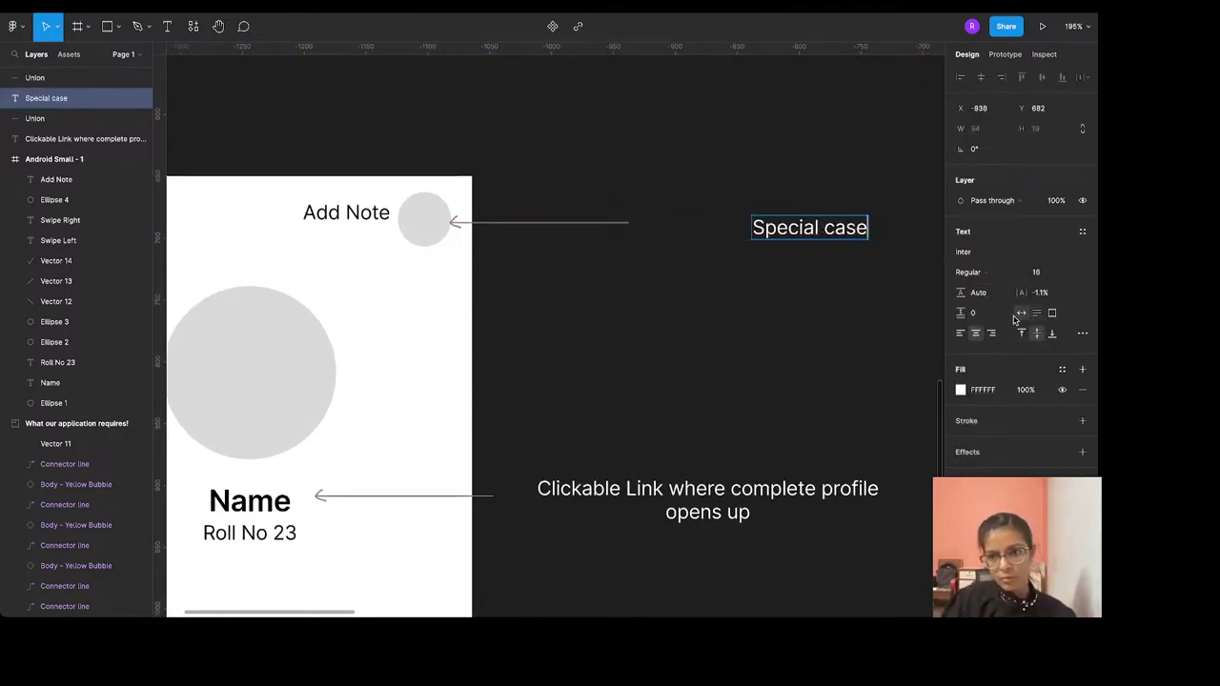
# Extend the Add Note annotation to read "Special case; rarely to be used"
pyautogui.hscroll(5, 784, 274)
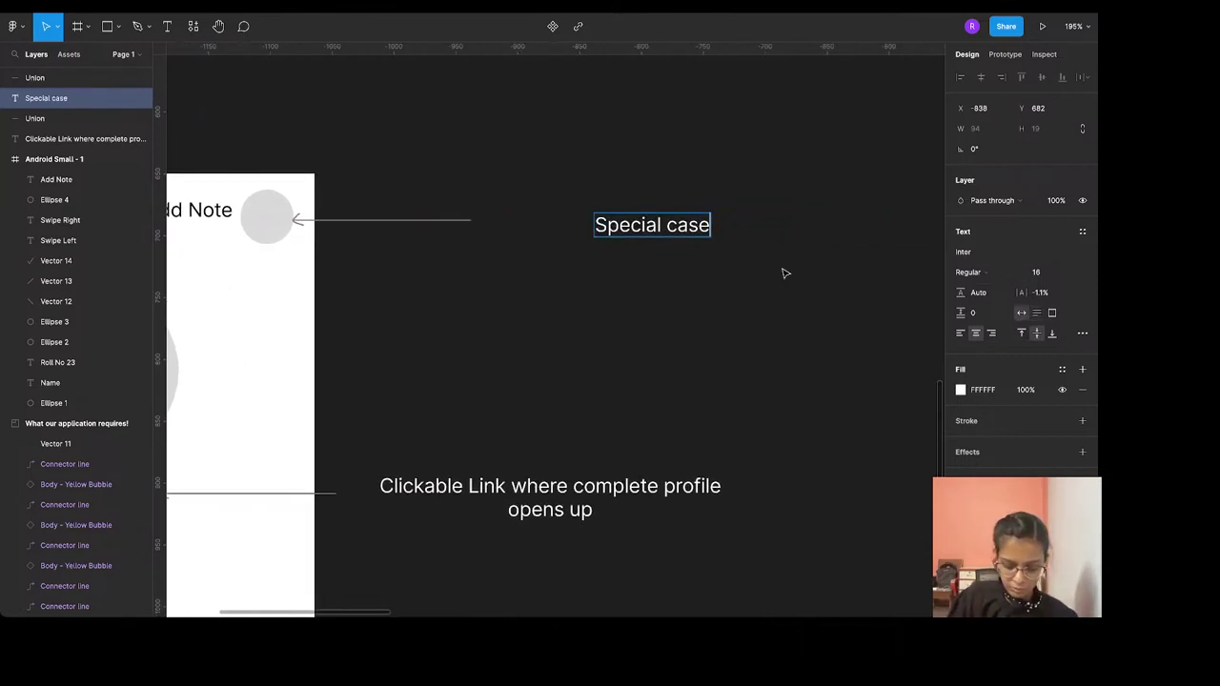
pyautogui.write('; not ')
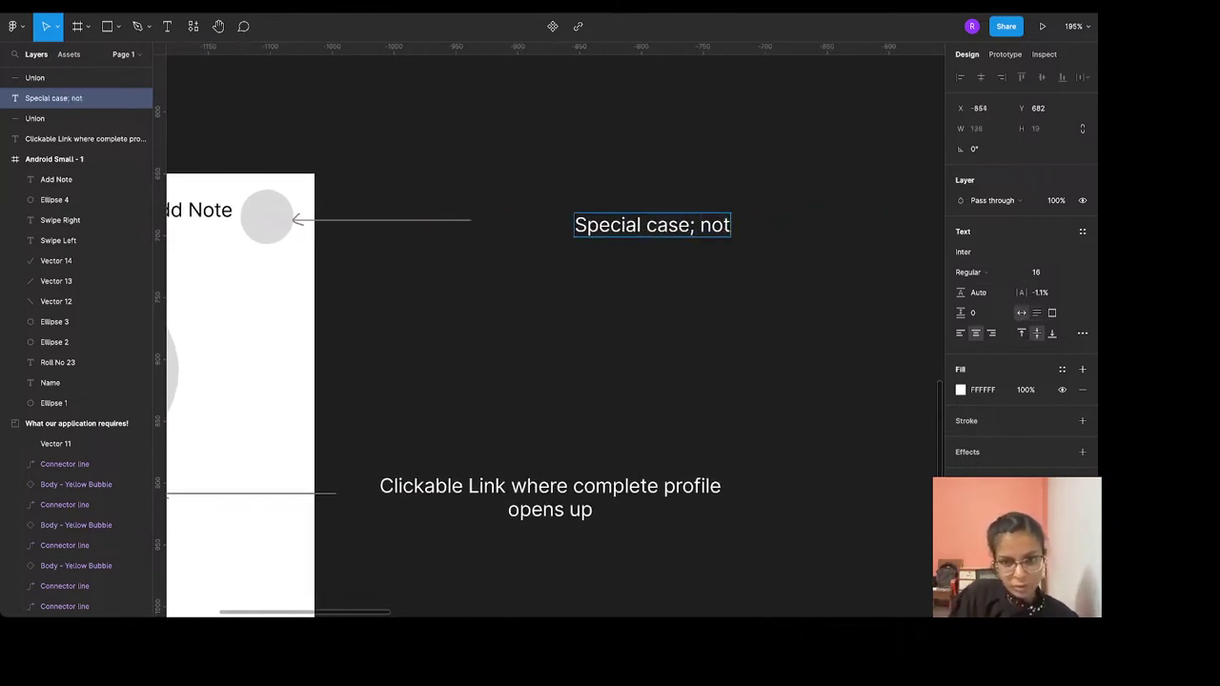
pyautogui.write('to')
pyautogui.press('BackSpace')
pyautogui.press('BackSpace')
pyautogui.press('BackSpace')
pyautogui.press('BackSpace')
pyautogui.press('BackSpace')
pyautogui.press('BackSpace')
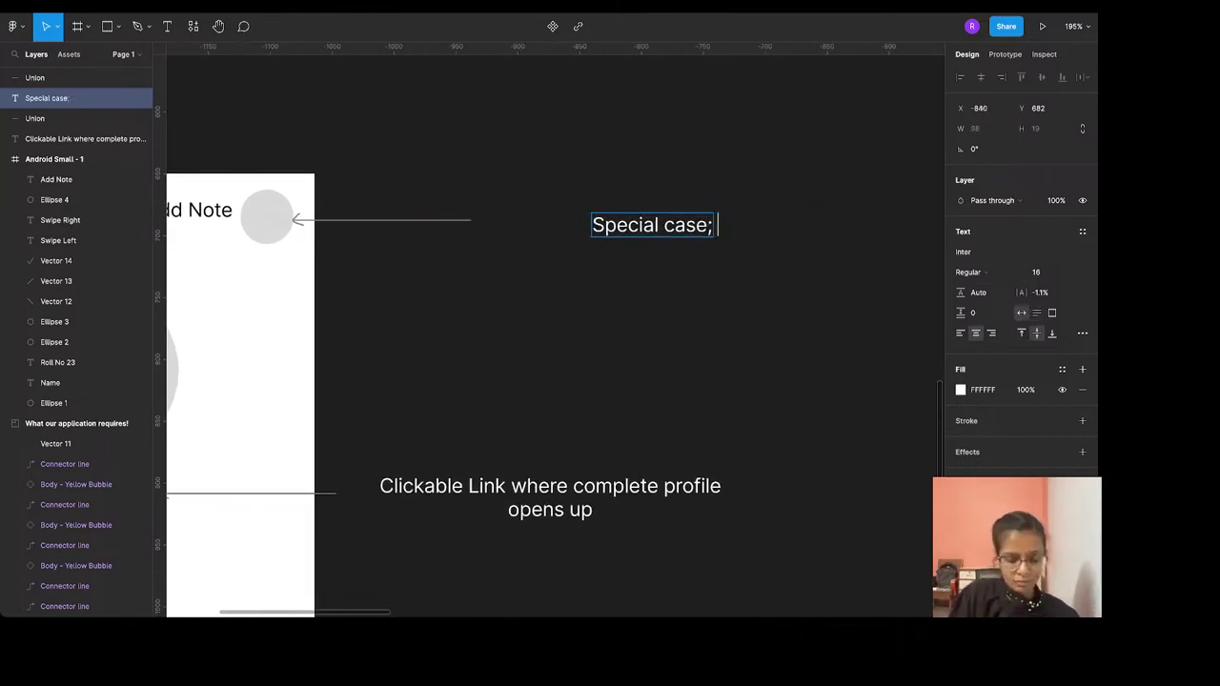
pyautogui.write('rarely to')
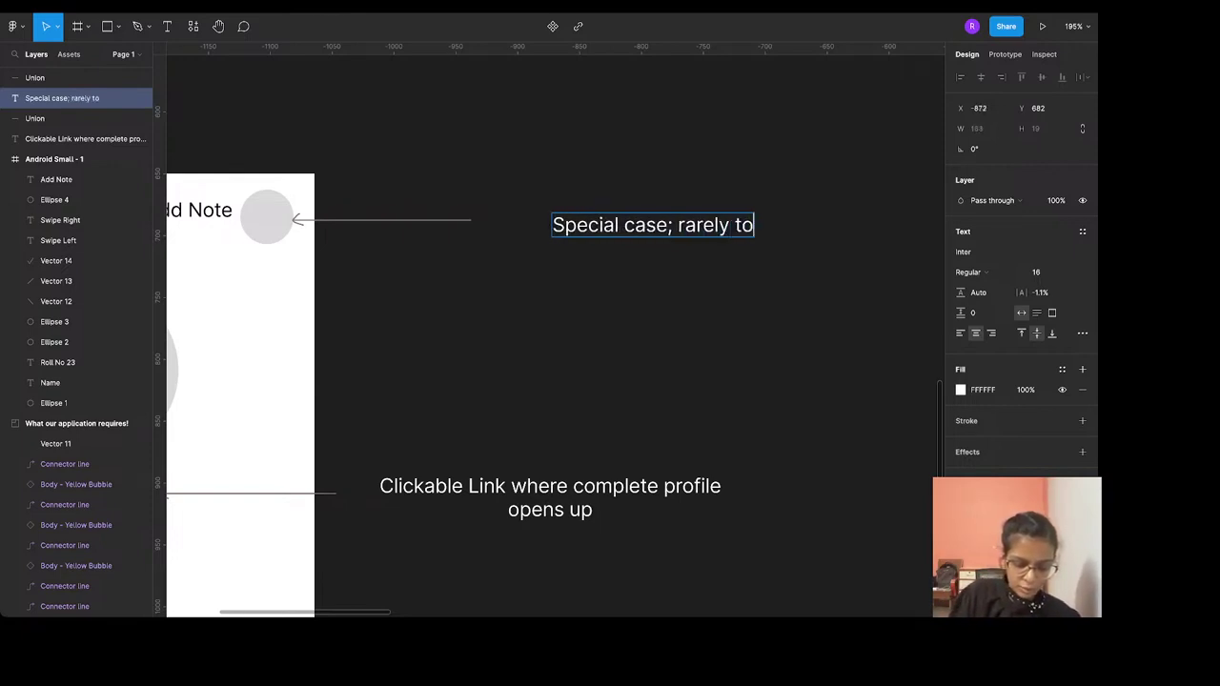
pyautogui.write(' be used')
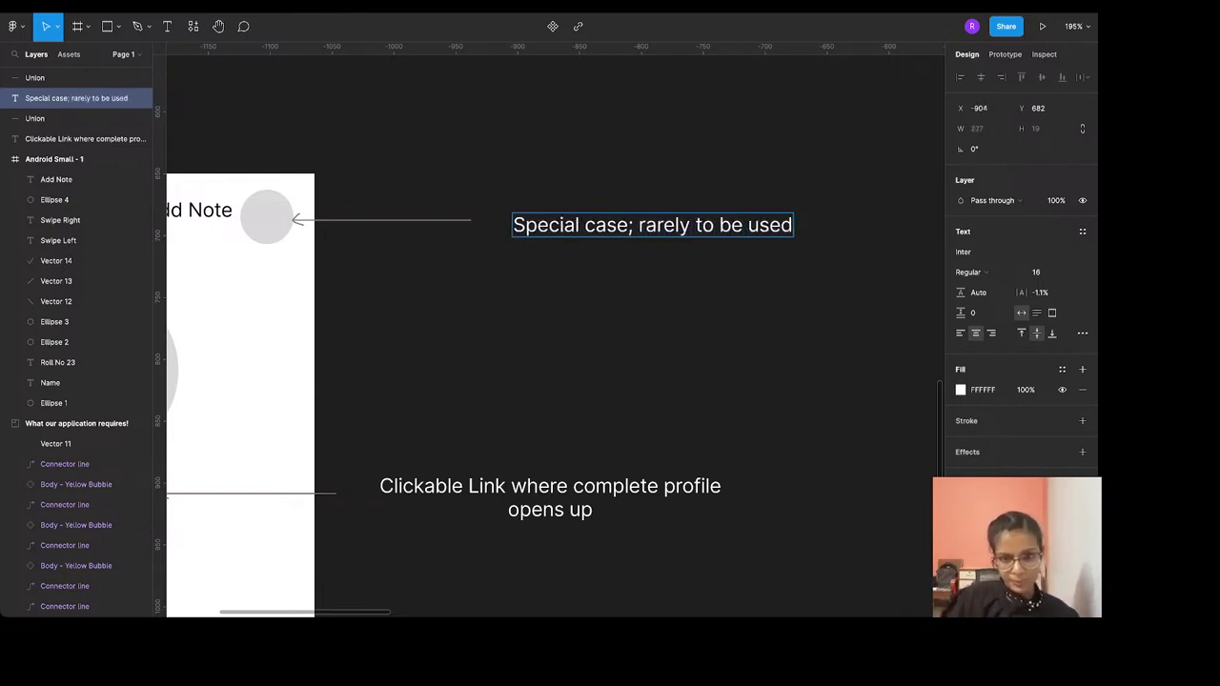
# Move the Add Note annotation next to its arrow's tail, level with the arrow, and deselect it
pyautogui.press('Escape')
pyautogui.moveTo(628, 229); pyautogui.dragTo(592, 226)
pyautogui.click(505, 163)
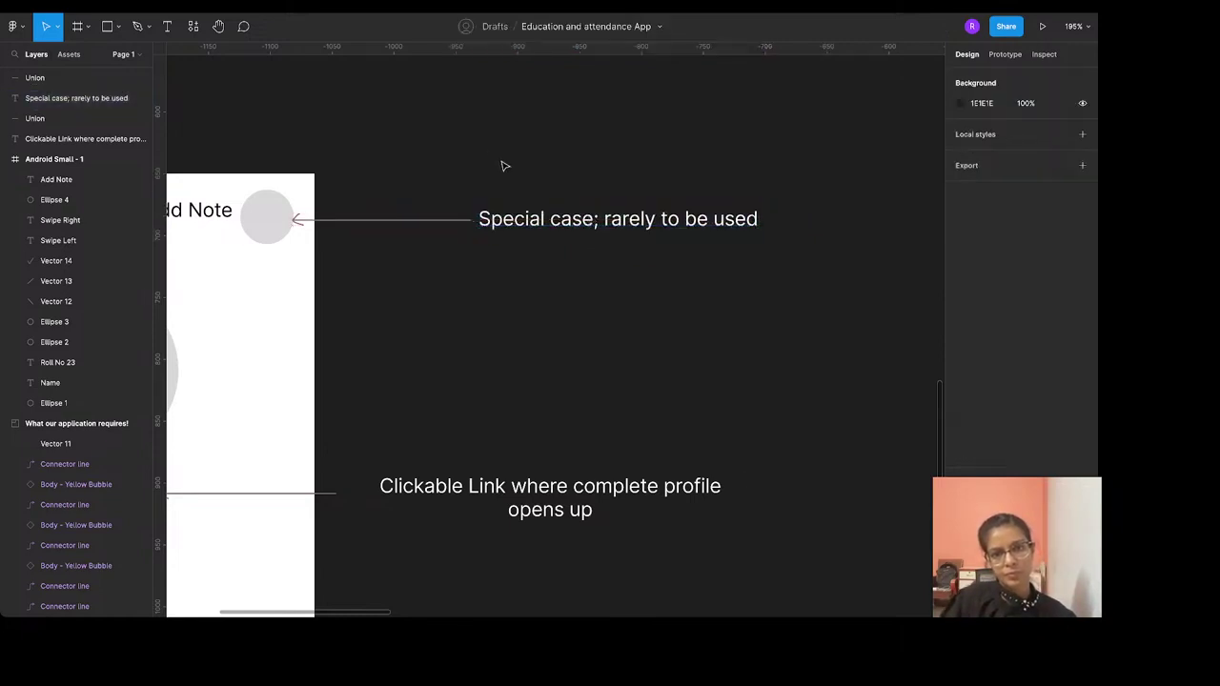
# Check the status, remarks and details items in the requirements chart against what the attendance screen contains so far
pyautogui.scroll(-5, 498, 197)
pyautogui.scroll(-5, 509, 176)
pyautogui.scroll(-5, 508, 176)
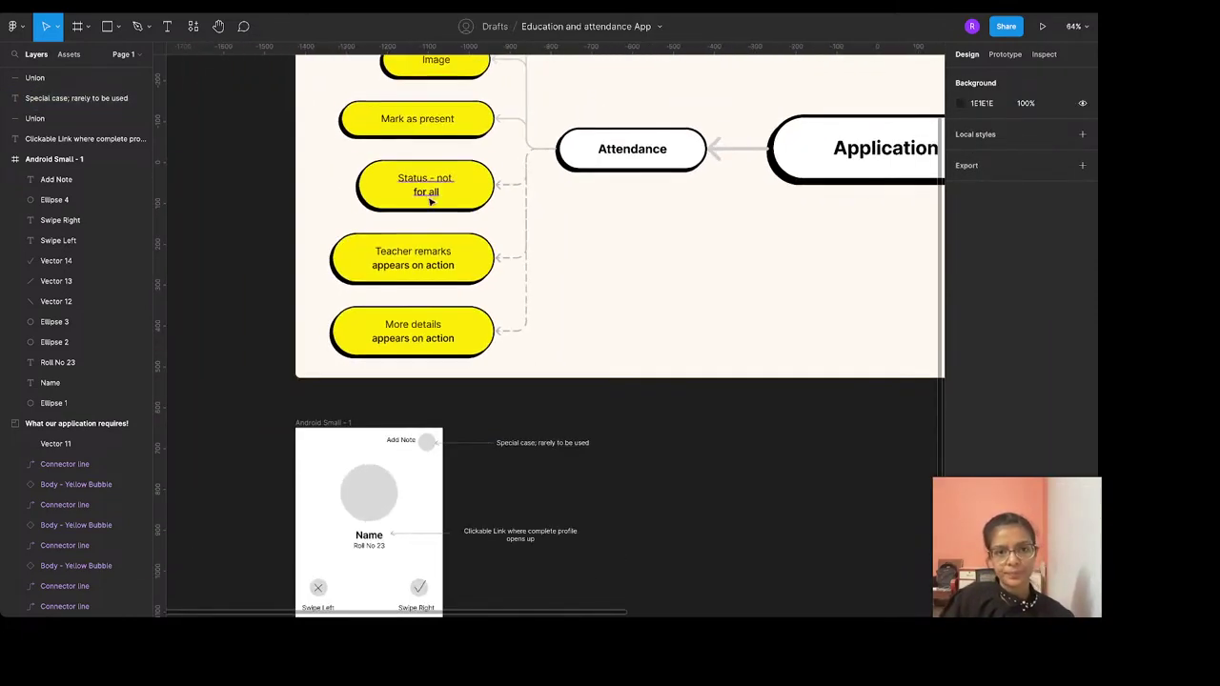
pyautogui.hscroll(-3, 448, 219)
pyautogui.scroll(-2, 459, 254)
pyautogui.scroll(5, 498, 536)
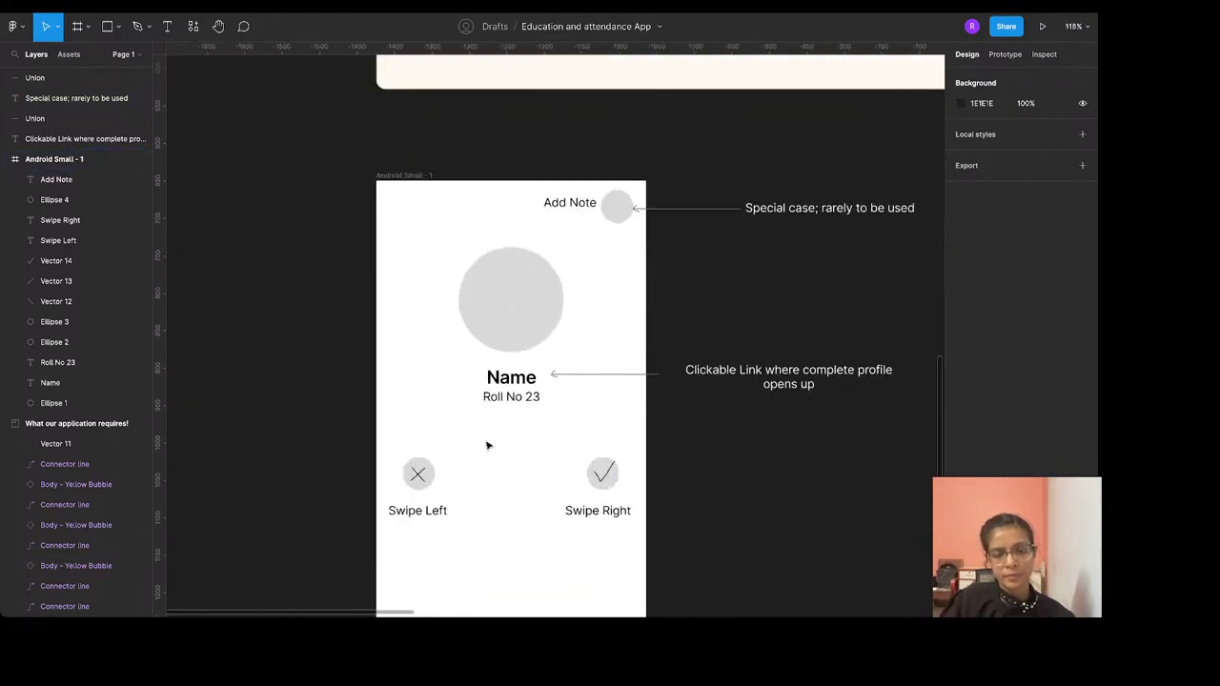
pyautogui.scroll(-2, 487, 441)
pyautogui.hscroll(-3, 517, 413)
pyautogui.scroll(5, 518, 421)
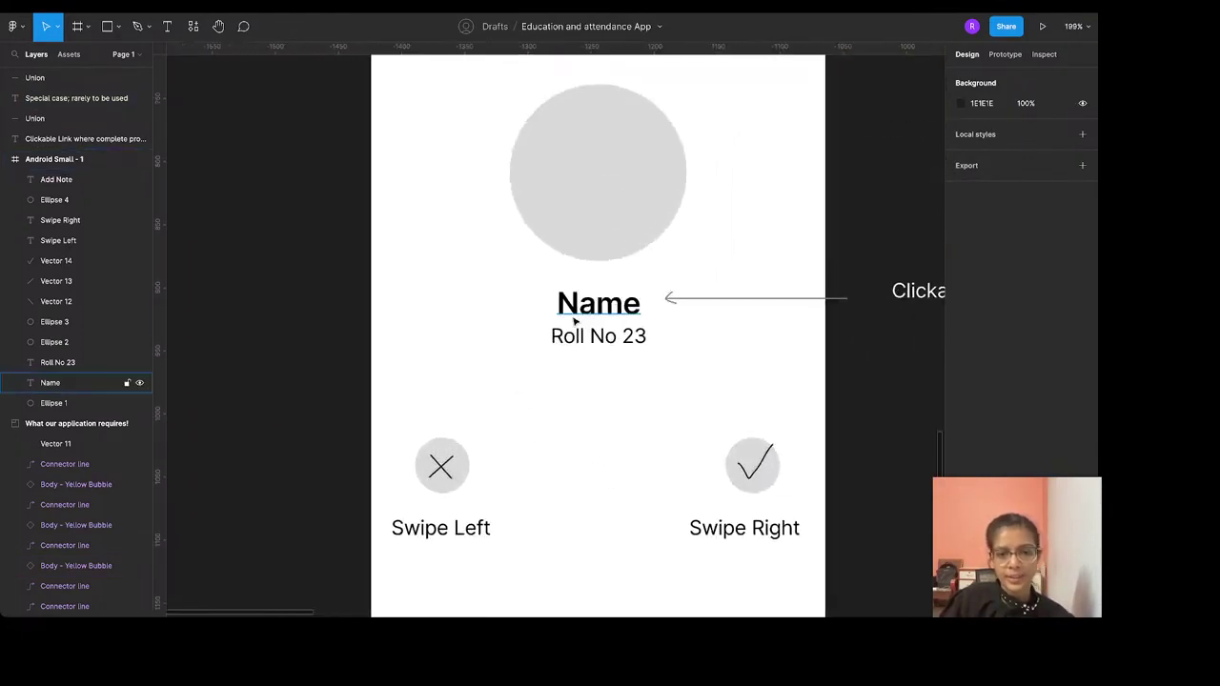
# Duplicate the Roll No 23 text directly below the original and add auto layout to the copy
pyautogui.click(573, 336)
pyautogui.moveTo(573, 336); pyautogui.dragTo(587, 380)
pyautogui.hotkey('shift', 'a')
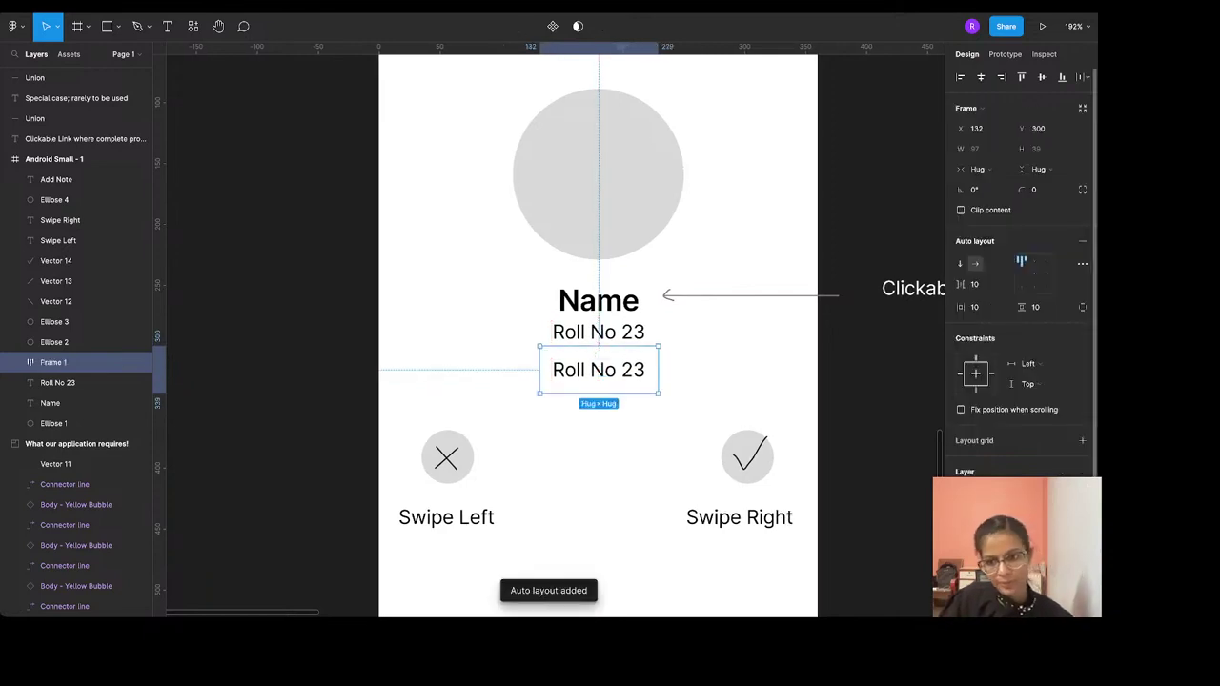
# Give the copied roll number's auto layout frame a light grey fill from the document colors and a corner radius of 30
pyautogui.scroll(-2, 996, 458)
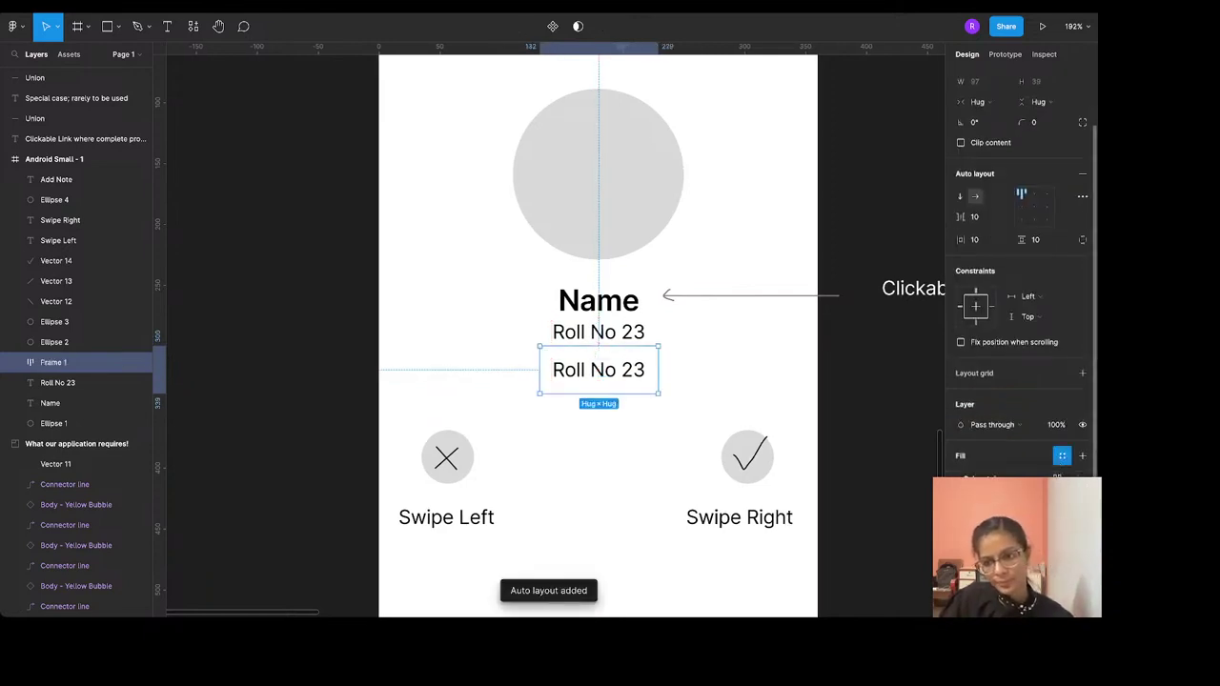
pyautogui.click(957, 475)
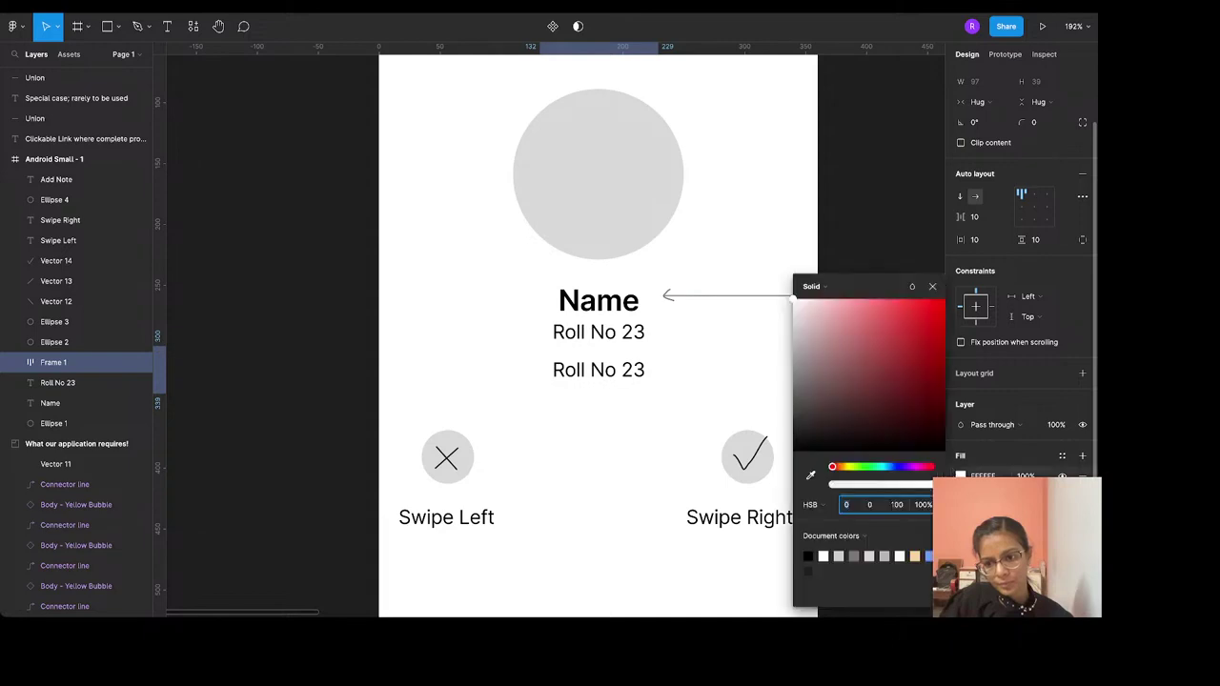
pyautogui.click(841, 556)
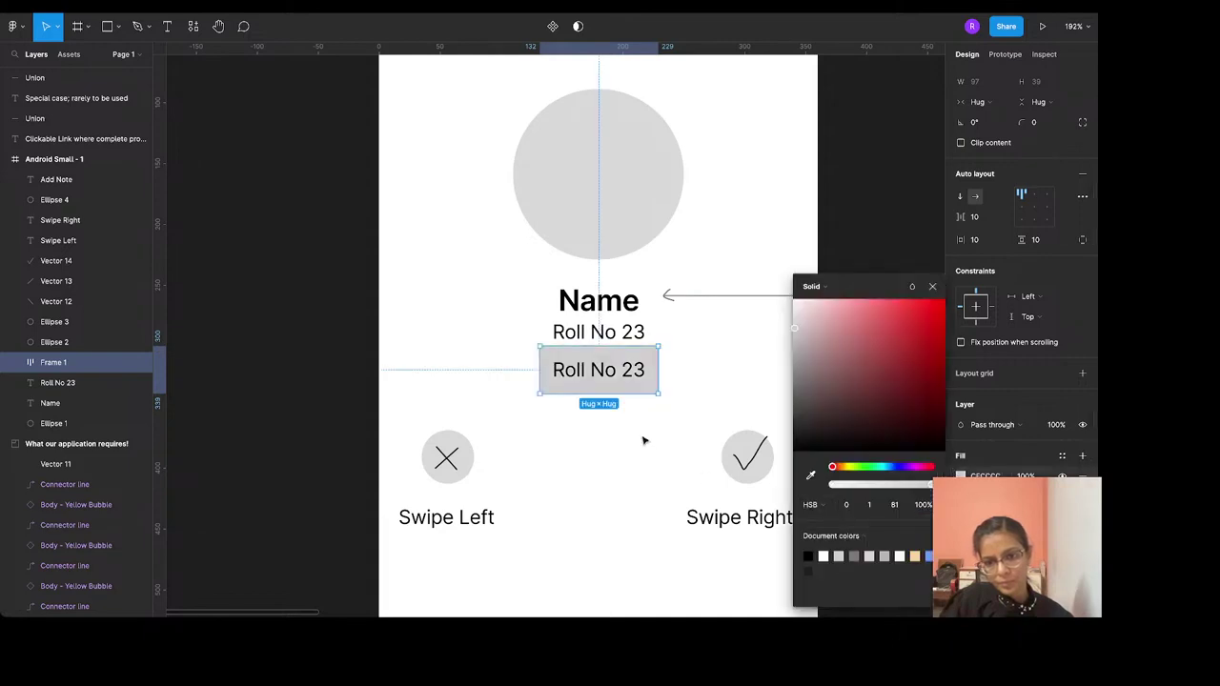
pyautogui.click(1058, 129)
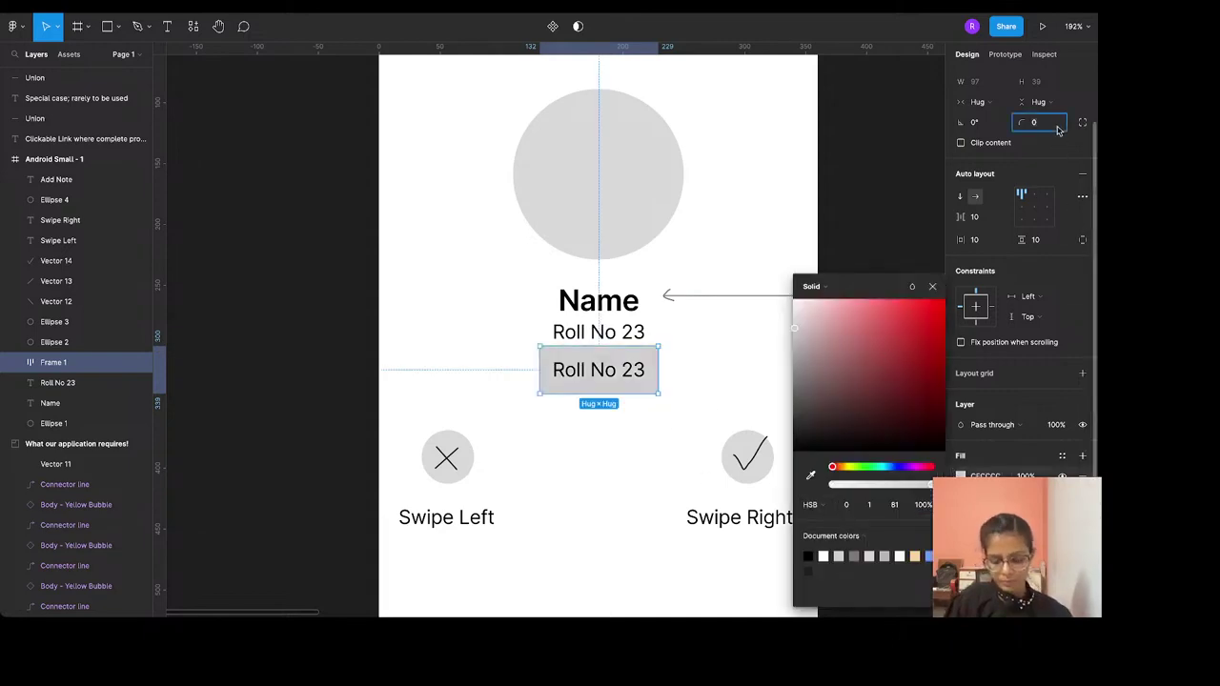
pyautogui.write('30')
pyautogui.press('Return')
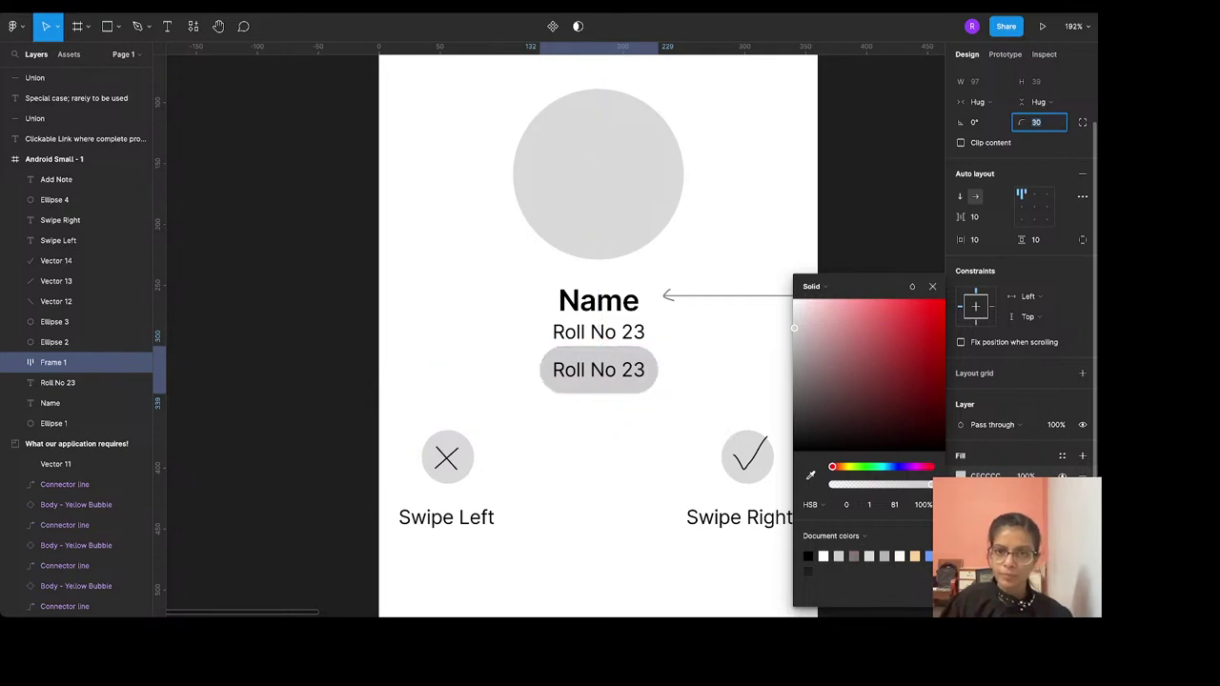
# Set the horizontal padding of the grey pill frame to 16
pyautogui.click(982, 240)
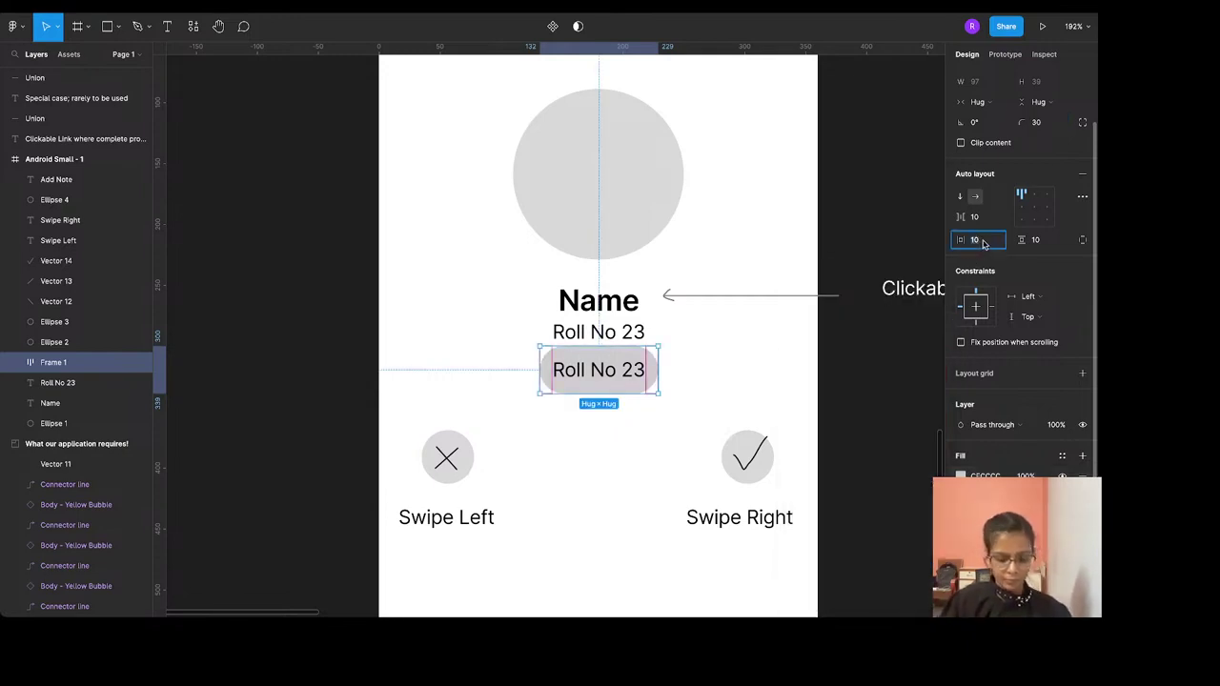
pyautogui.write('16')
pyautogui.press('Return')
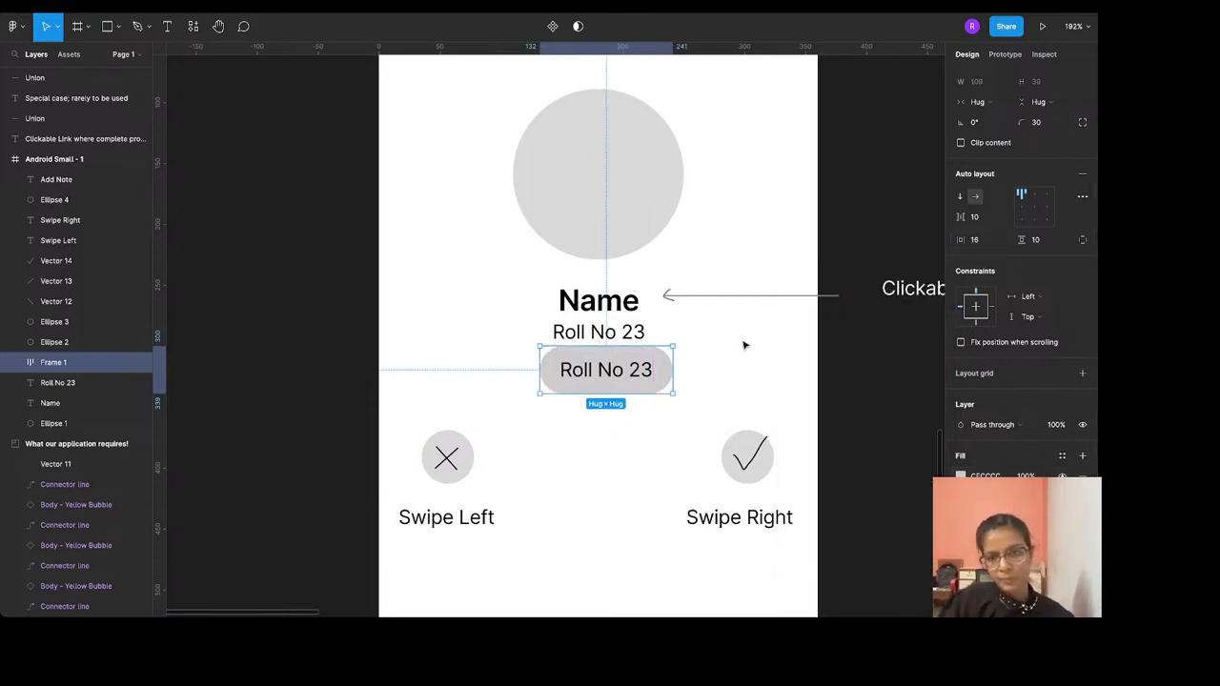
# Set the grey pill frame's vertical padding to 8 and lighten its fill to a paler grey
pyautogui.click(1057, 246)
pyautogui.write('8')
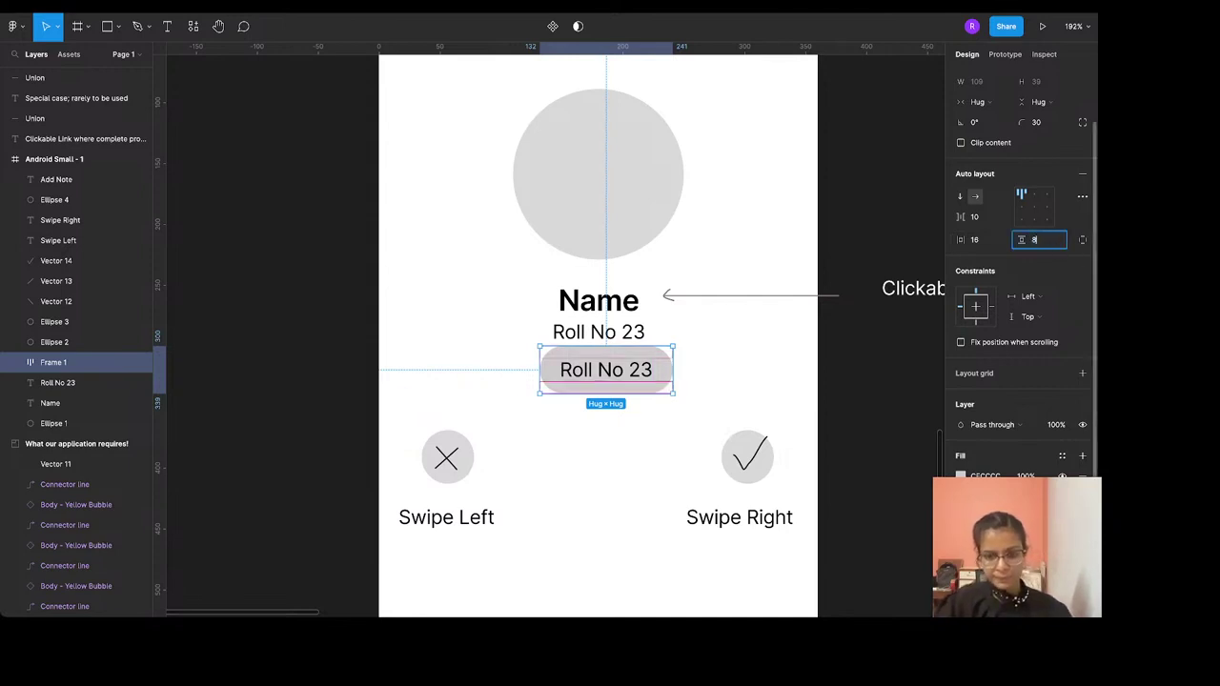
pyautogui.press('Return')
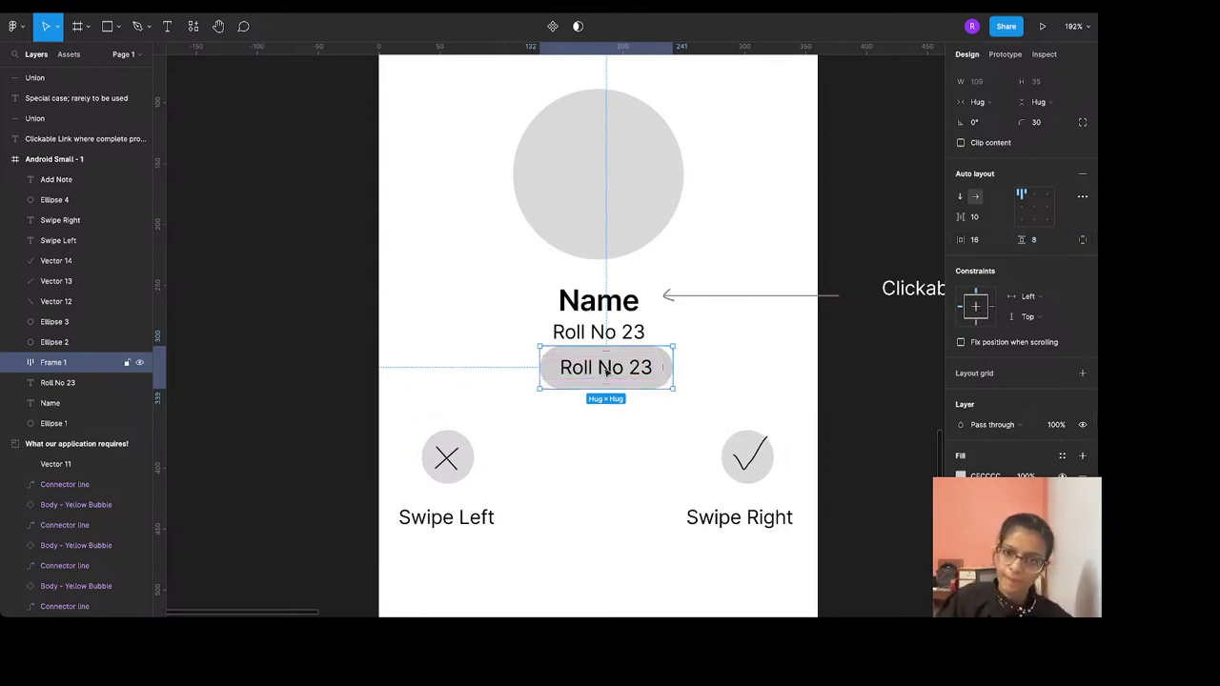
pyautogui.click(961, 476)
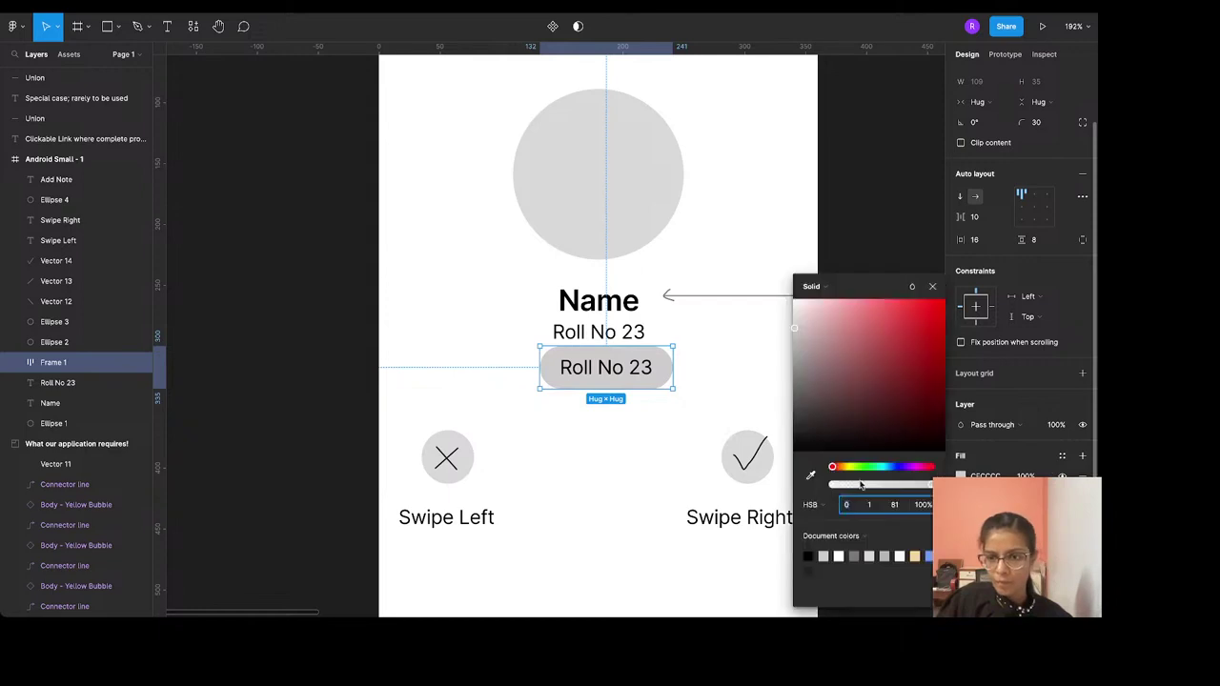
pyautogui.click(794, 321)
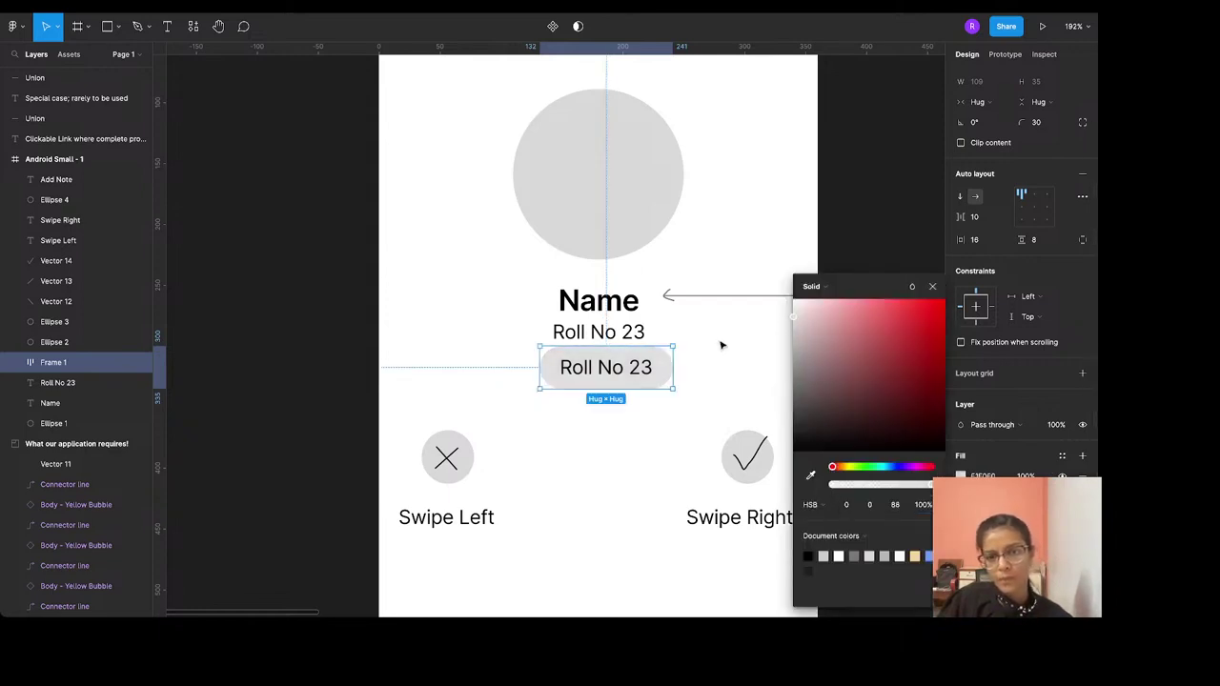
# Replace the pill's text with "Absent for 3 days" and centre the pill horizontally in the attendance screen
pyautogui.doubleClick(639, 367)
pyautogui.doubleClick(639, 367)
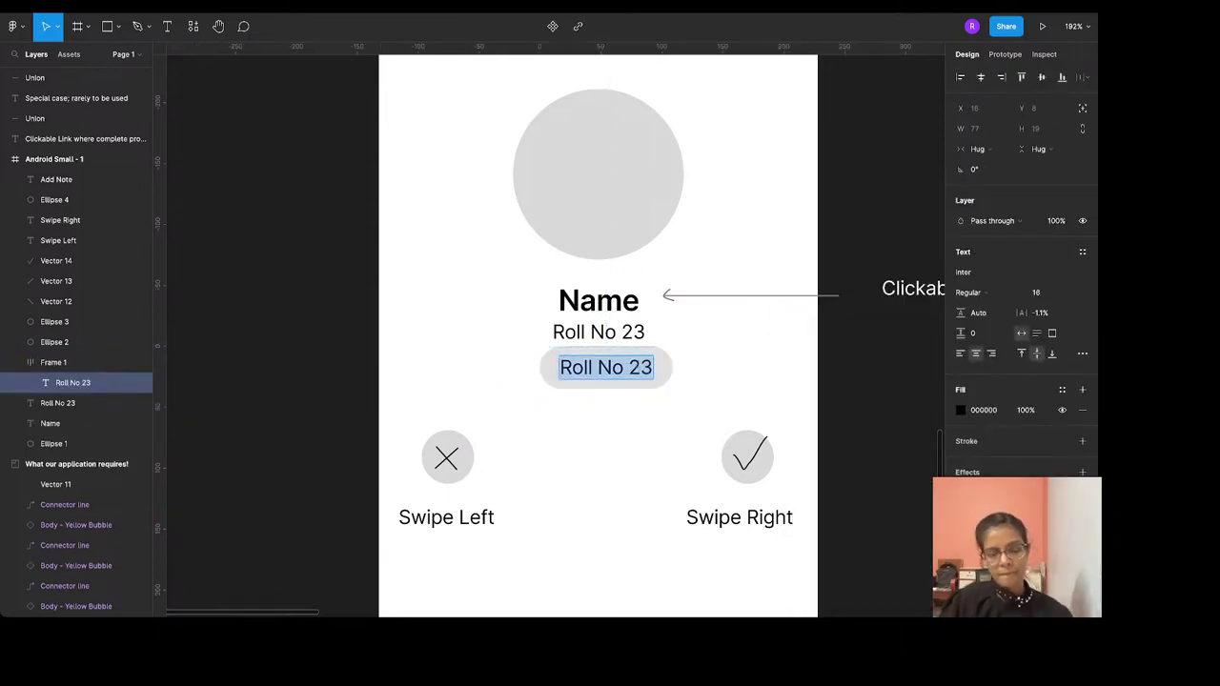
pyautogui.write('Abd')
pyautogui.press('BackSpace')
pyautogui.write('s')
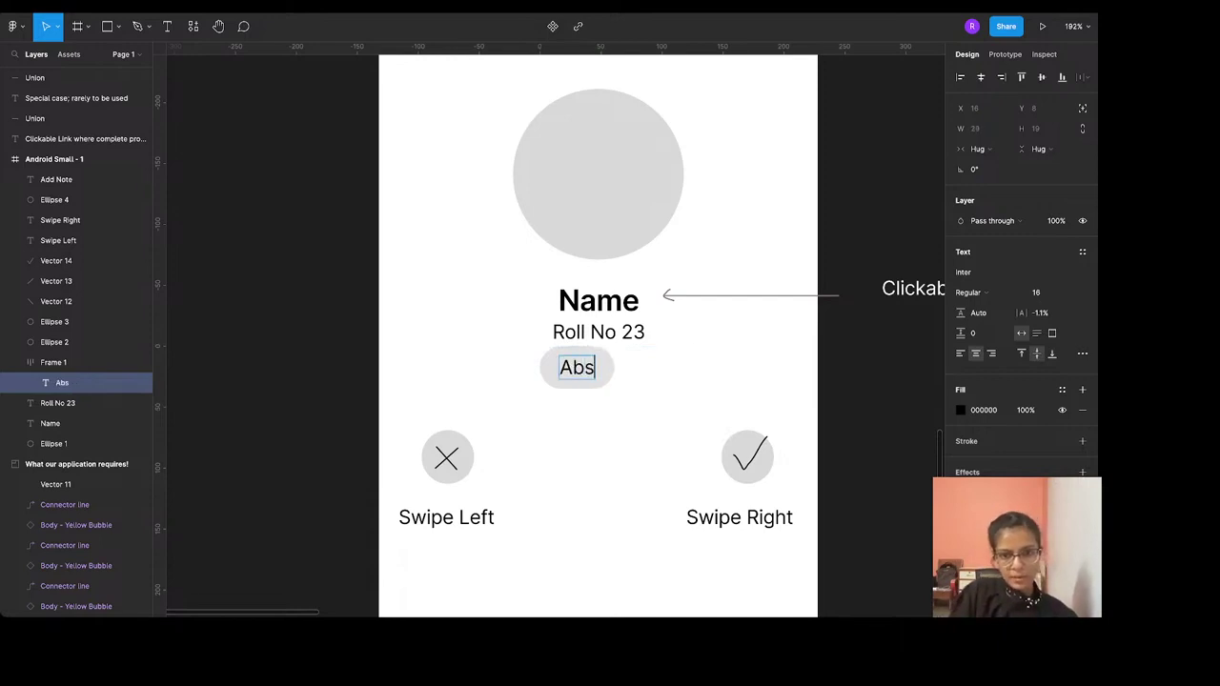
pyautogui.write('ent foe')
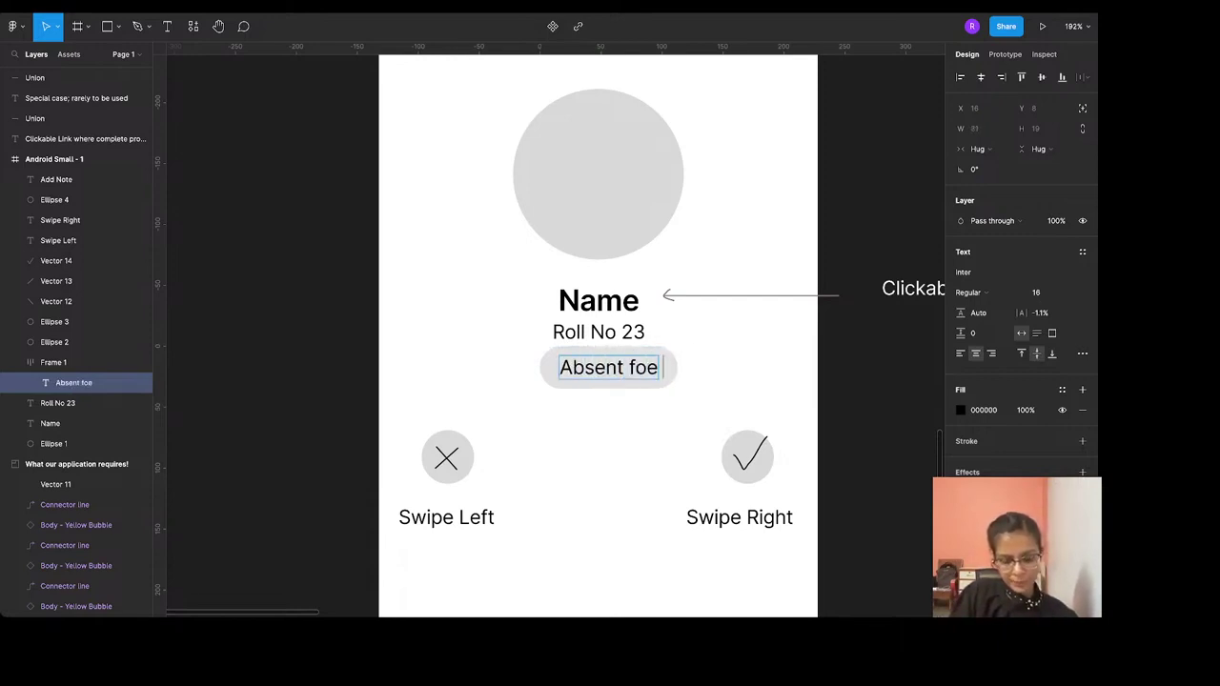
pyautogui.press('BackSpace')
pyautogui.write('r 3 days')
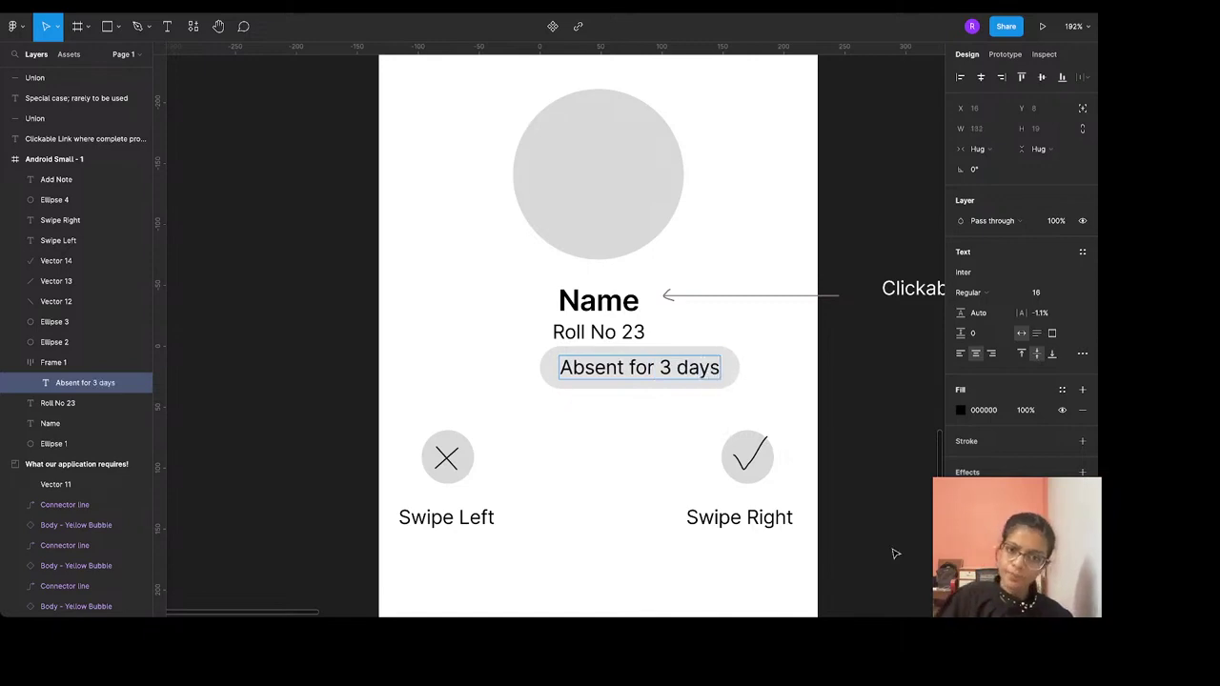
pyautogui.press('Escape')
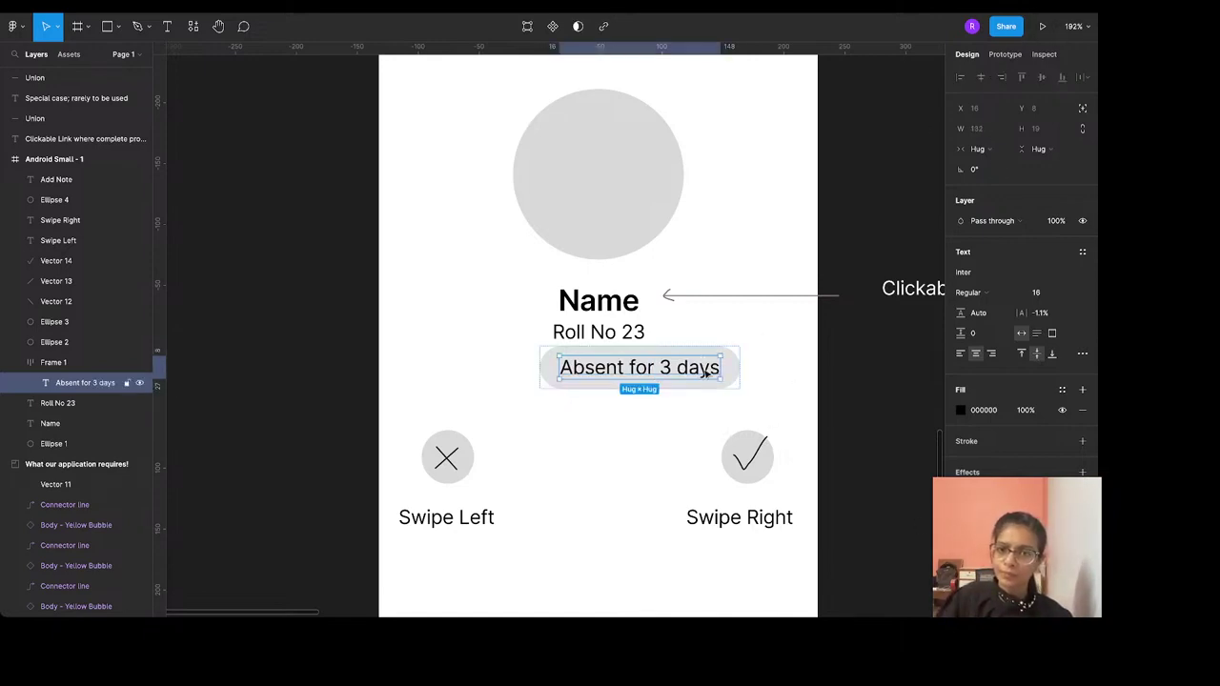
pyautogui.click(740, 366)
pyautogui.click(981, 77)
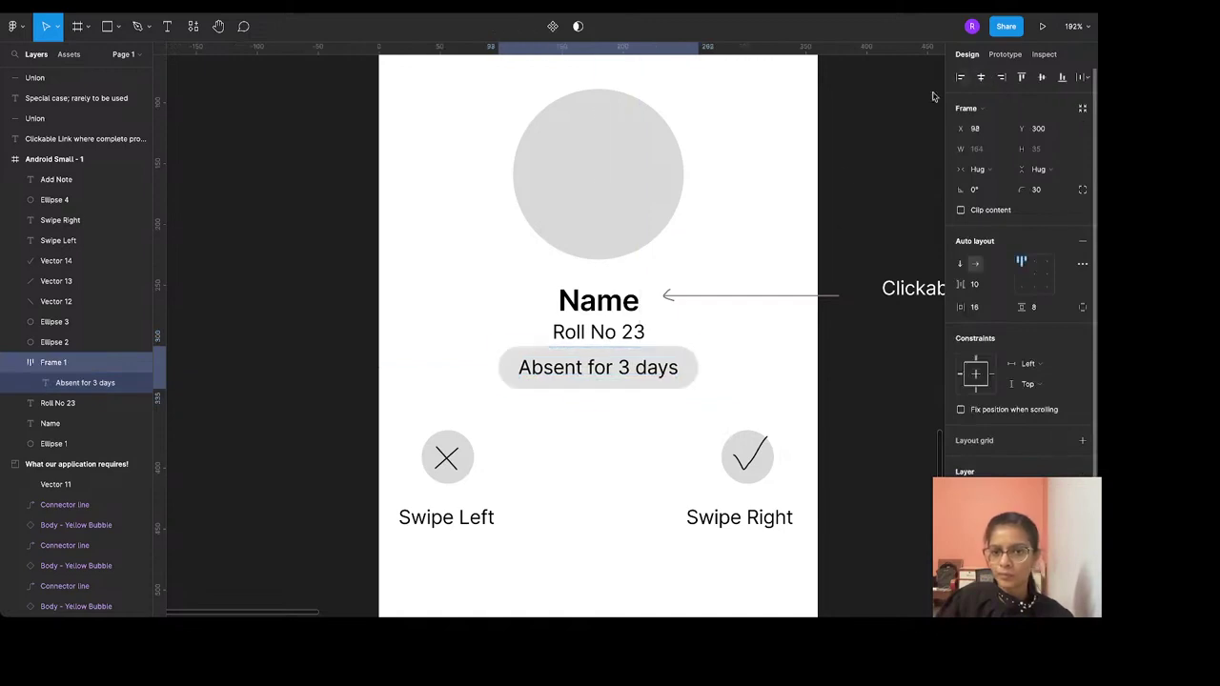
# Duplicate the arrow and the "Clickable Link where complete profile opens up" text that annotate the Name
pyautogui.hscroll(3, 722, 366)
pyautogui.click(707, 278)
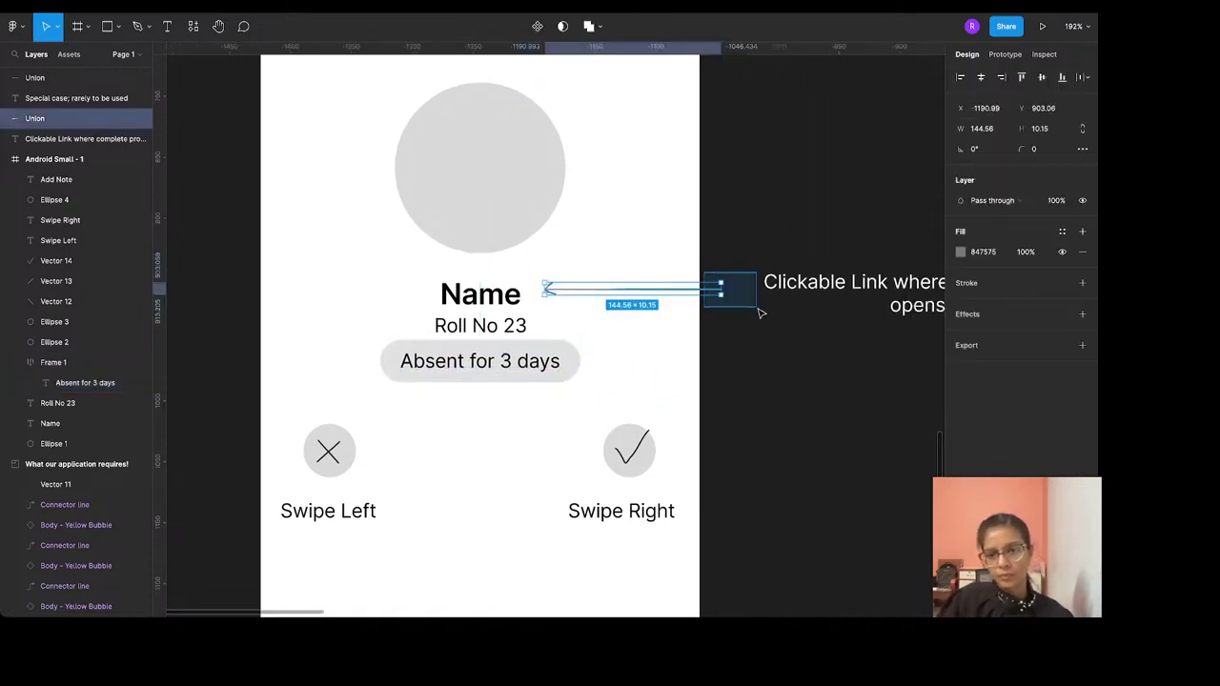
pyautogui.keyDown('shift'); pyautogui.click(797, 315); pyautogui.keyUp('shift')
pyautogui.scroll(-1, 797, 316)
pyautogui.scroll(1, 677, 303)
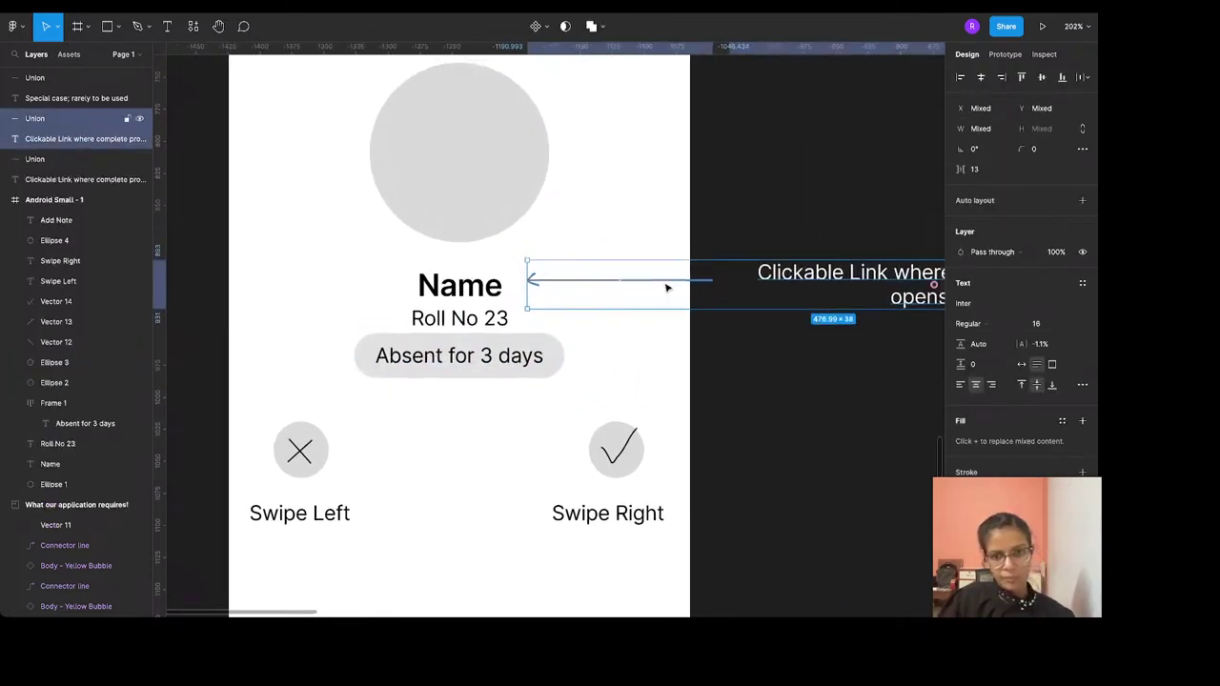
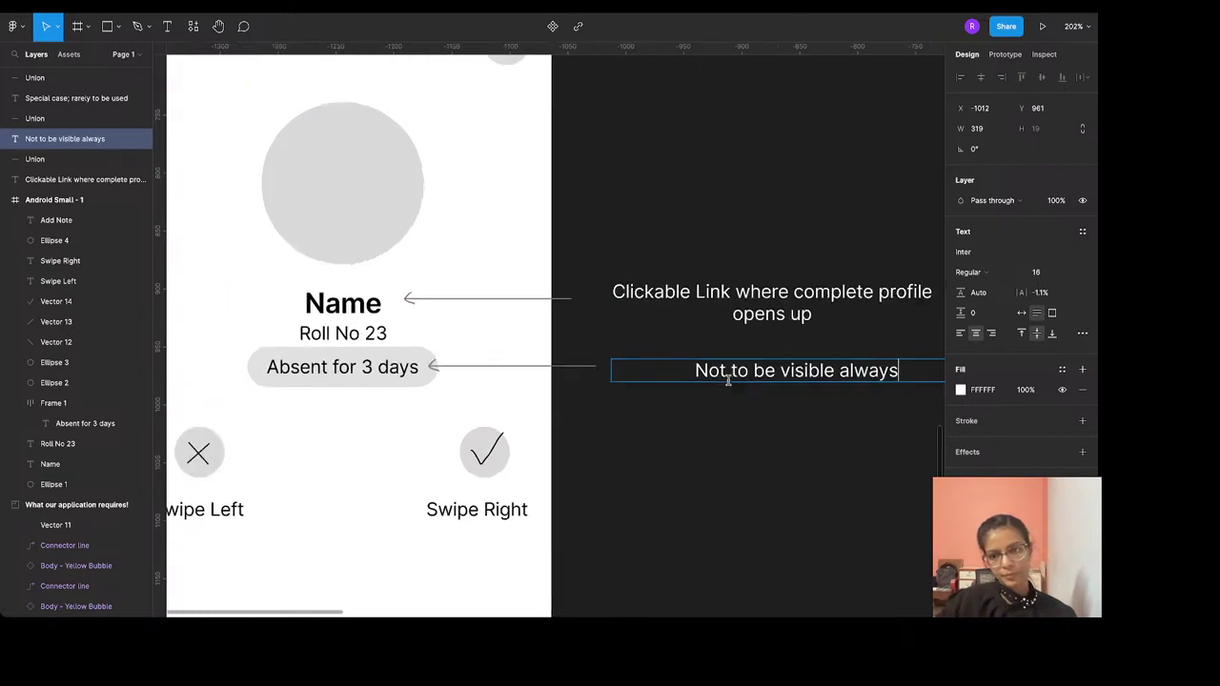
# Extend the pill's annotation to "Not to be visible always, appears frequently" and align the text with the end of its arrow
pyautogui.write(', ')
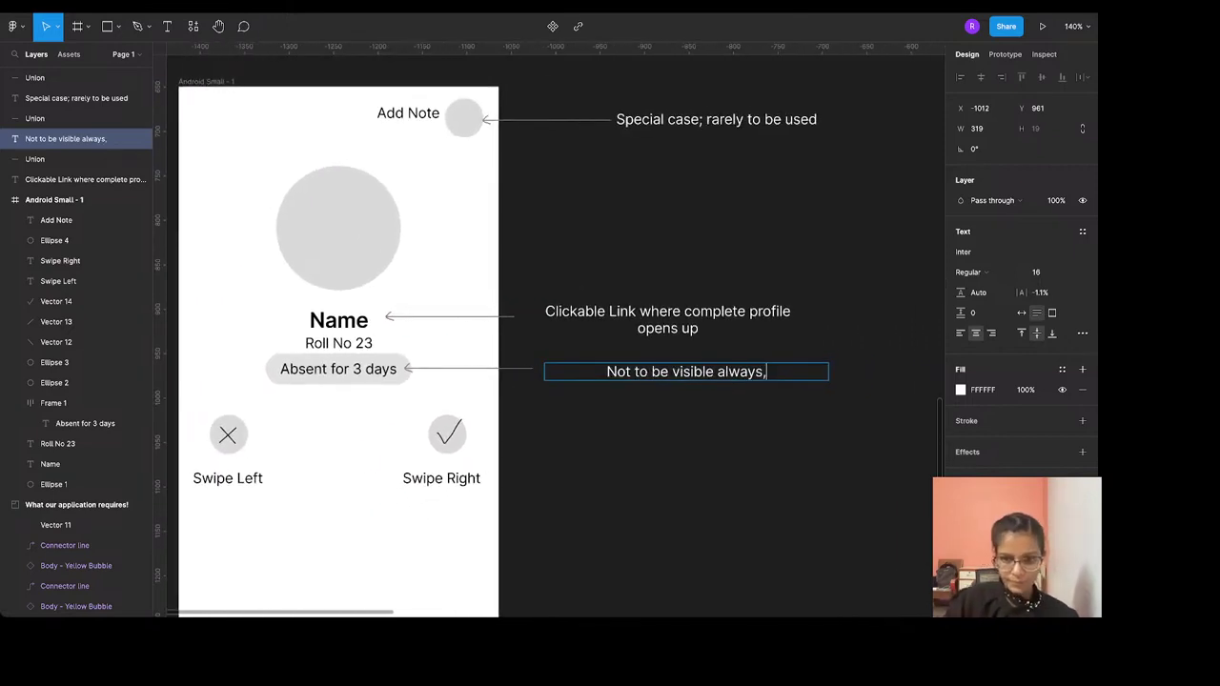
pyautogui.write('appears')
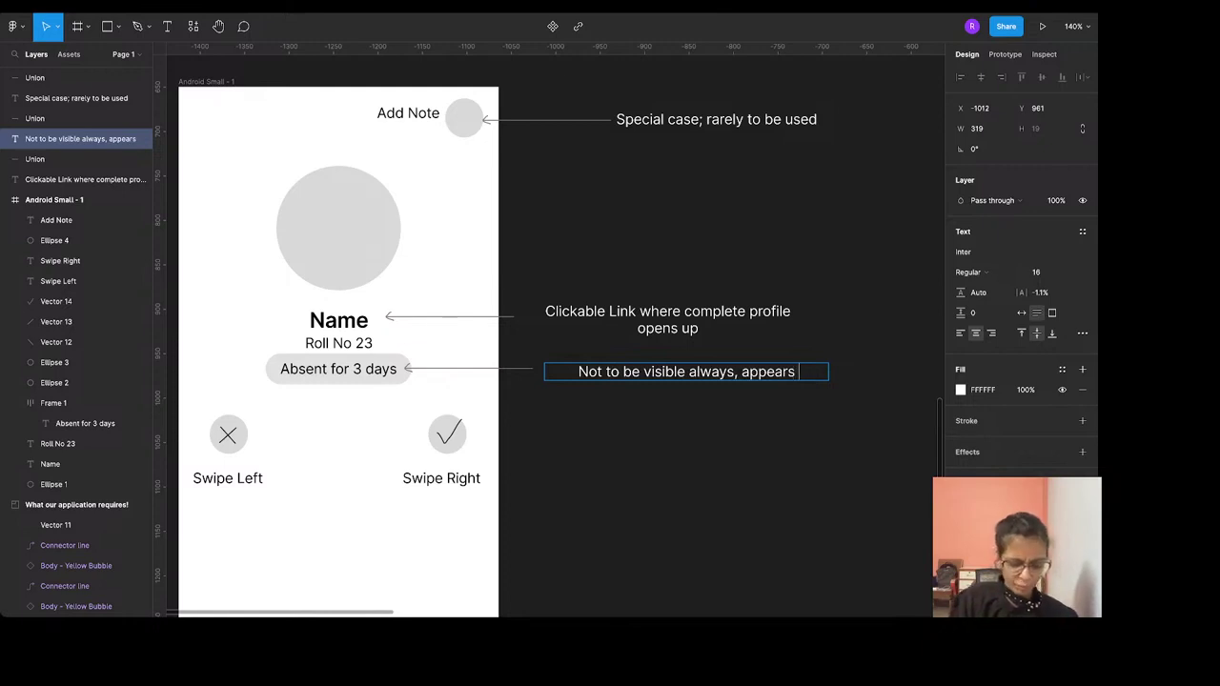
pyautogui.write(' frequenlt')
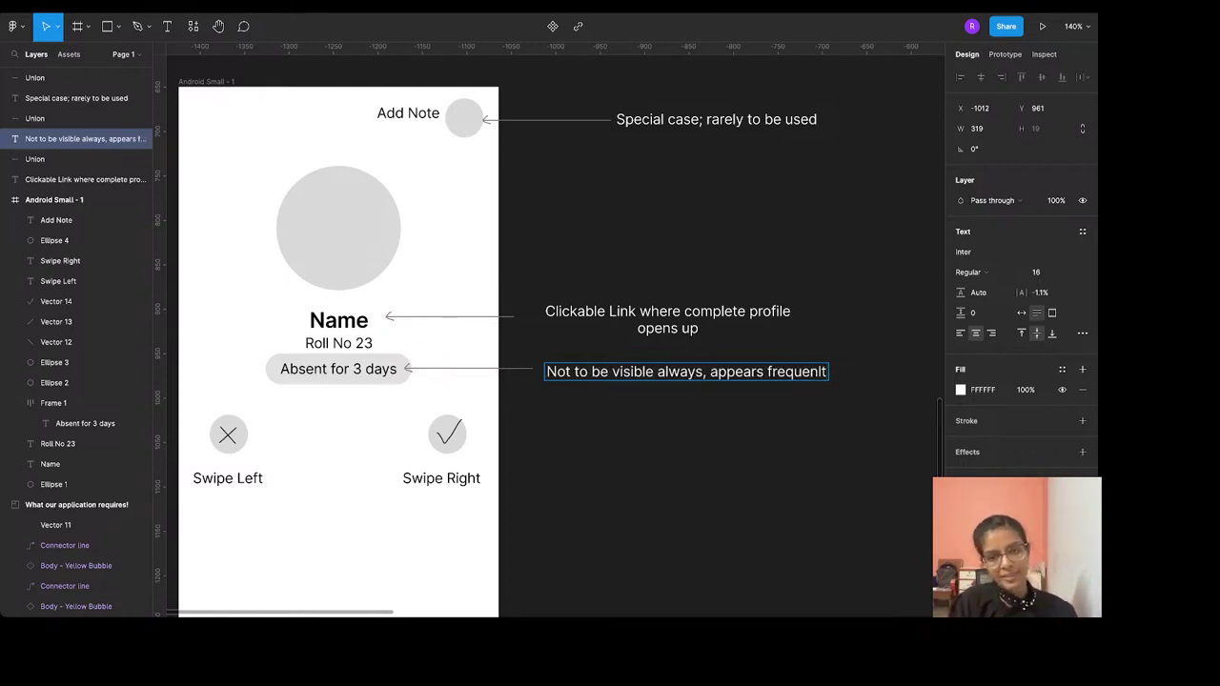
pyautogui.press('BackSpace')
pyautogui.press('BackSpace')
pyautogui.write('tly')
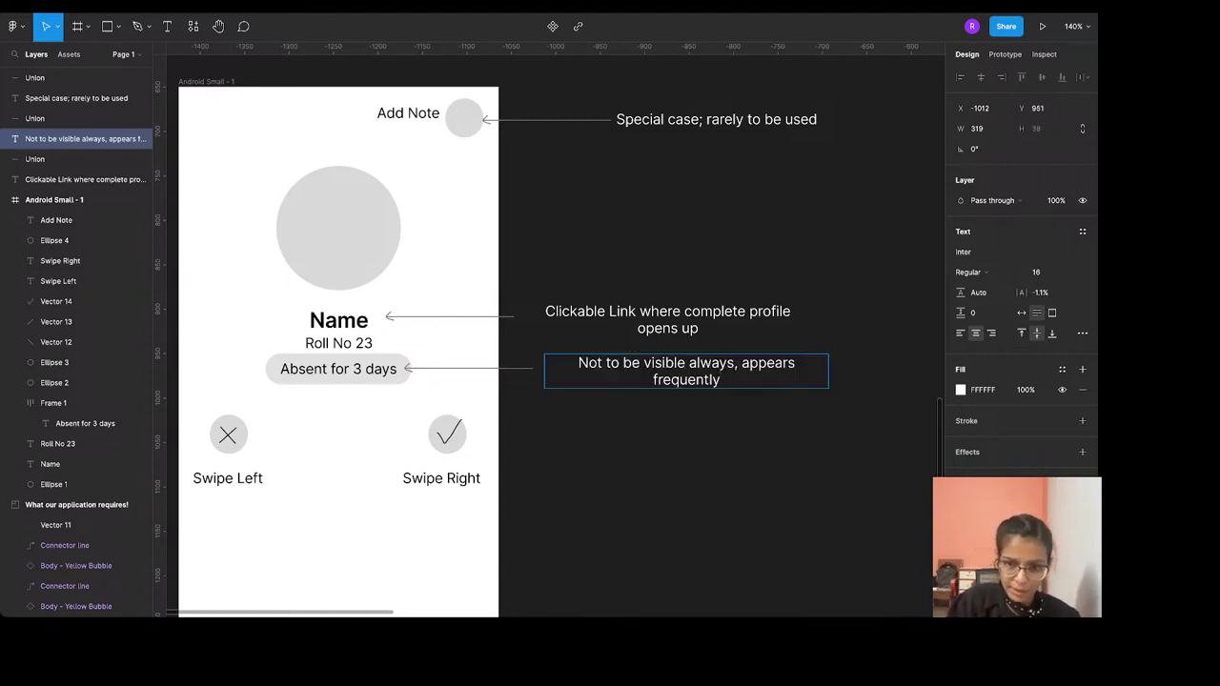
pyautogui.press('Escape')
pyautogui.moveTo(614, 379); pyautogui.dragTo(656, 391)
pyautogui.click(638, 419)
pyautogui.click(670, 389)
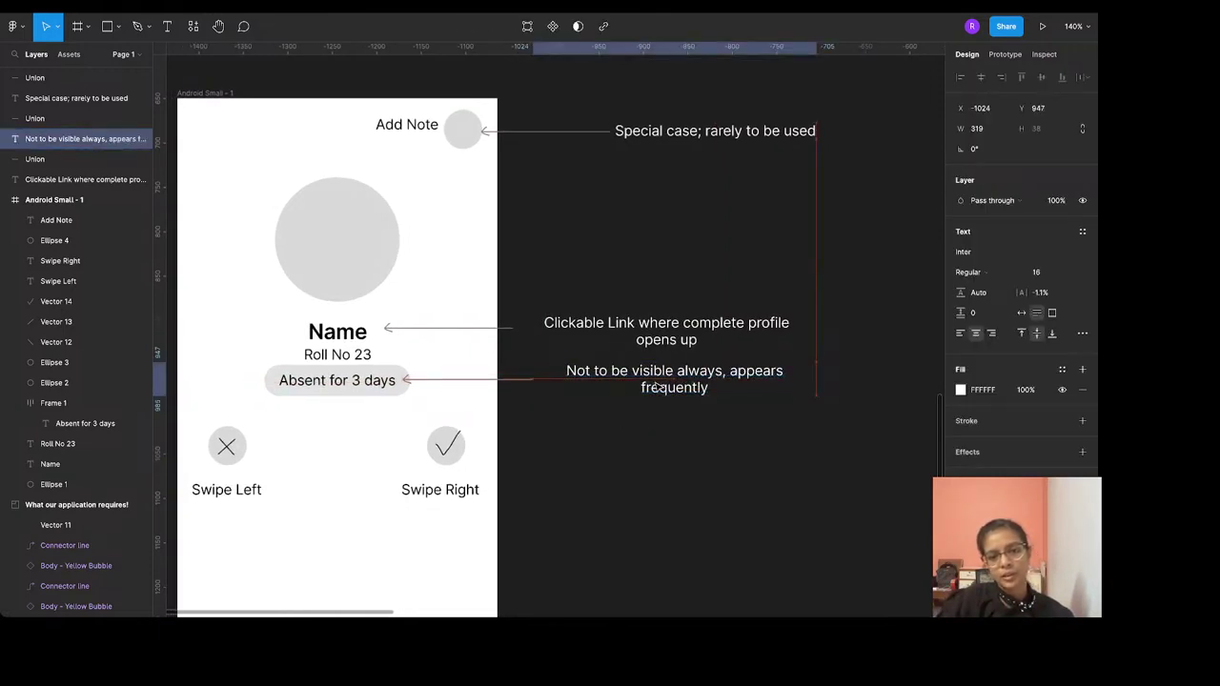
# Append "→ not clickable or closable" to the end of the pill's annotation text
pyautogui.doubleClick(671, 389)
pyautogui.click(708, 389)
pyautogui.write('-> n')
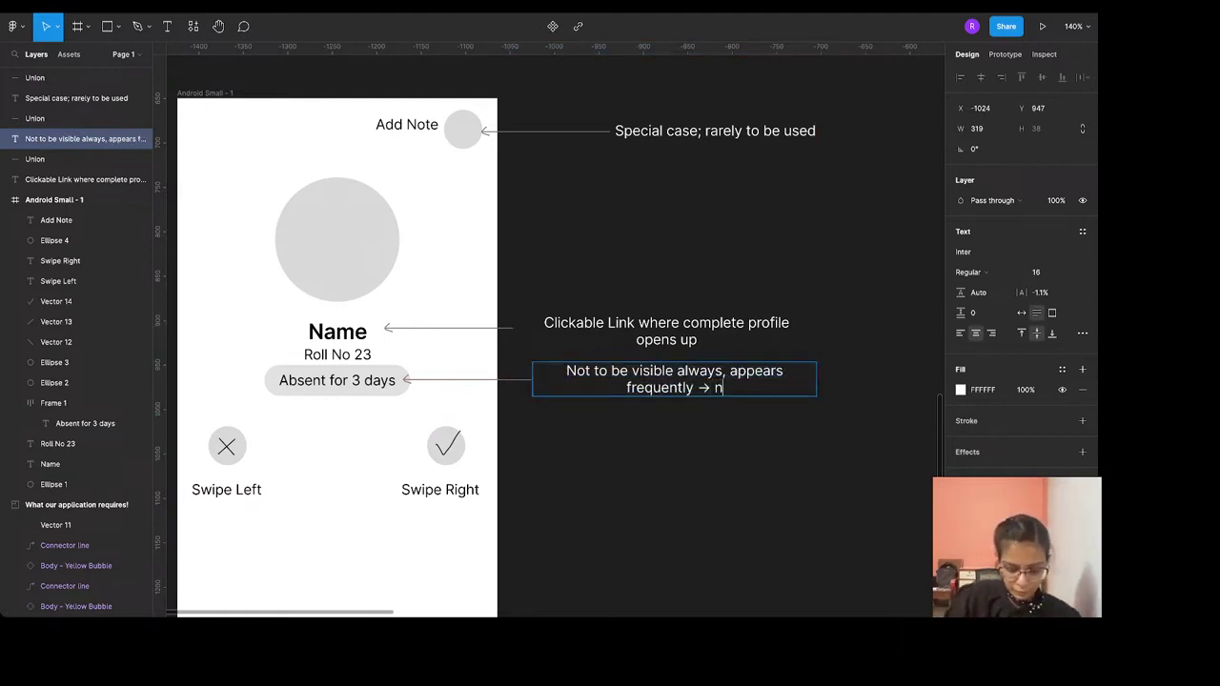
pyautogui.write('ot clicka')
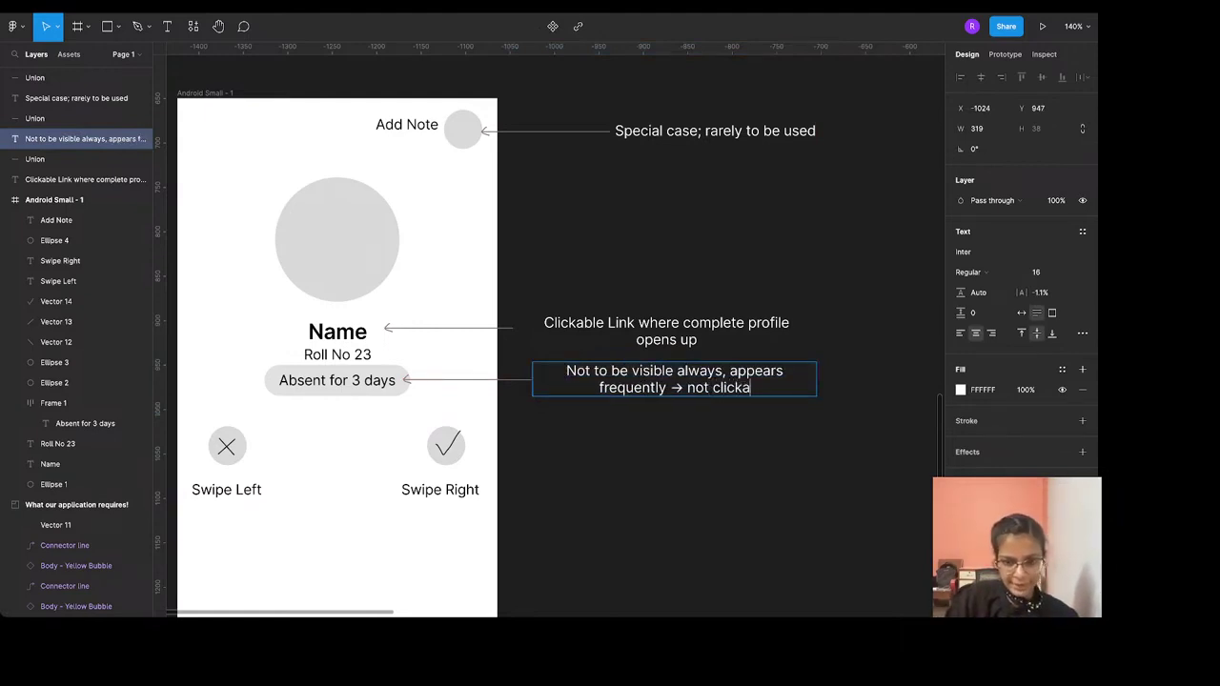
pyautogui.write('ble o')
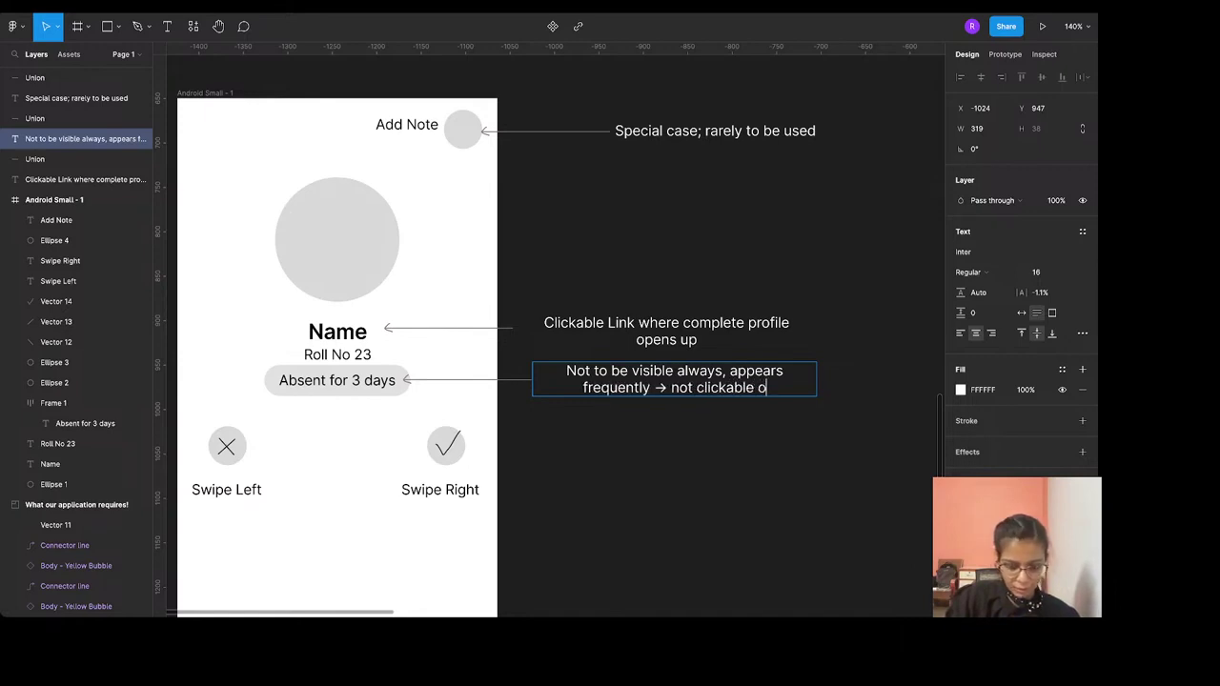
pyautogui.write('r closable')
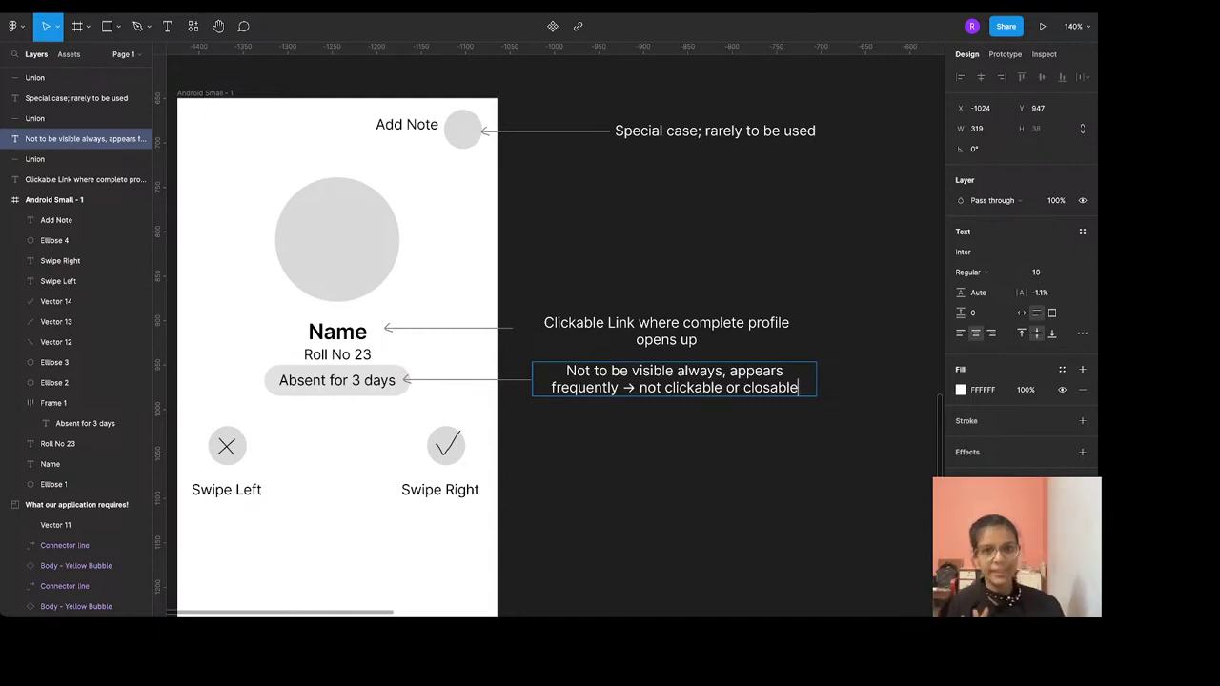
pyautogui.press('Escape')
# On the Brainstorming! FigJam board, add a green sticky note in the empty area below the "What our application requires!" section
pyautogui.scroll(-5, 717, 285)
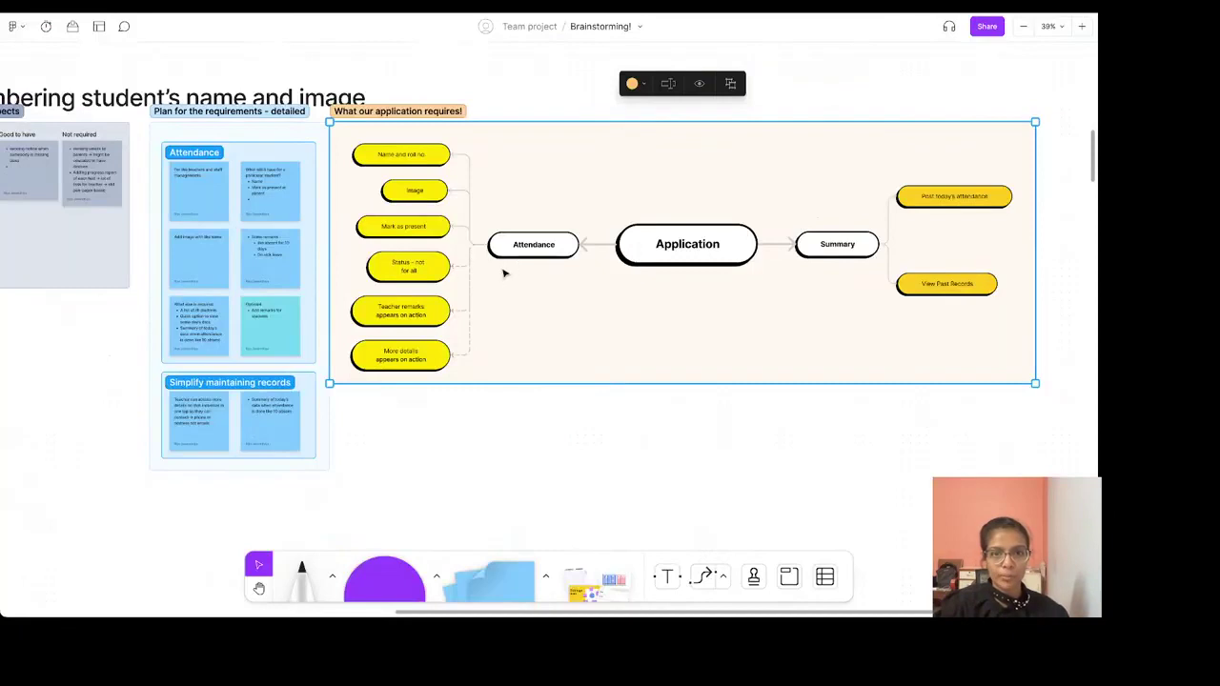
pyautogui.scroll(-3, 503, 274)
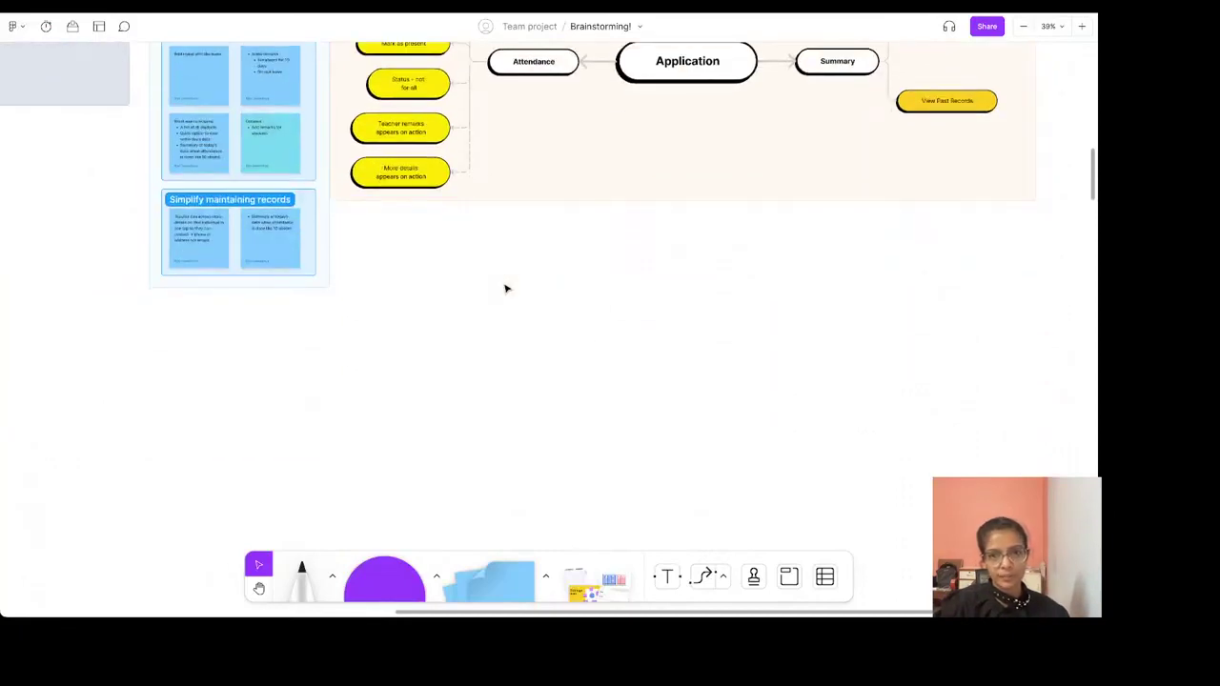
pyautogui.moveTo(513, 587); pyautogui.dragTo(492, 301)
pyautogui.click(381, 232)
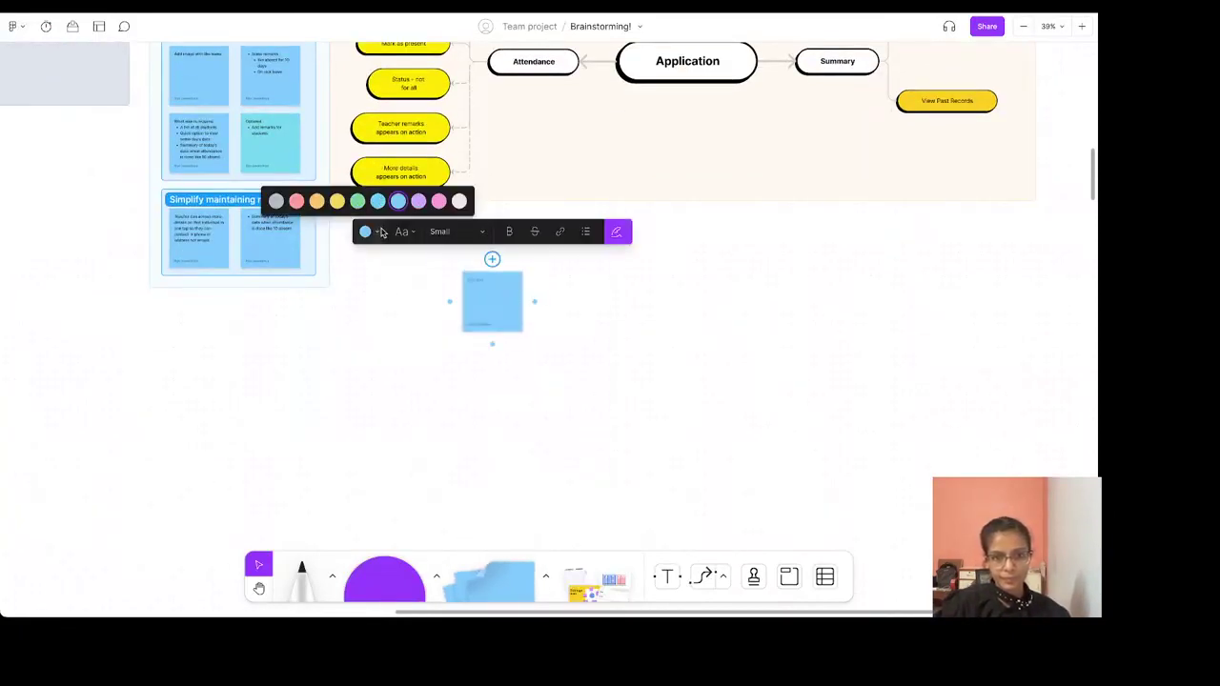
pyautogui.click(363, 203)
pyautogui.scroll(5, 422, 283)
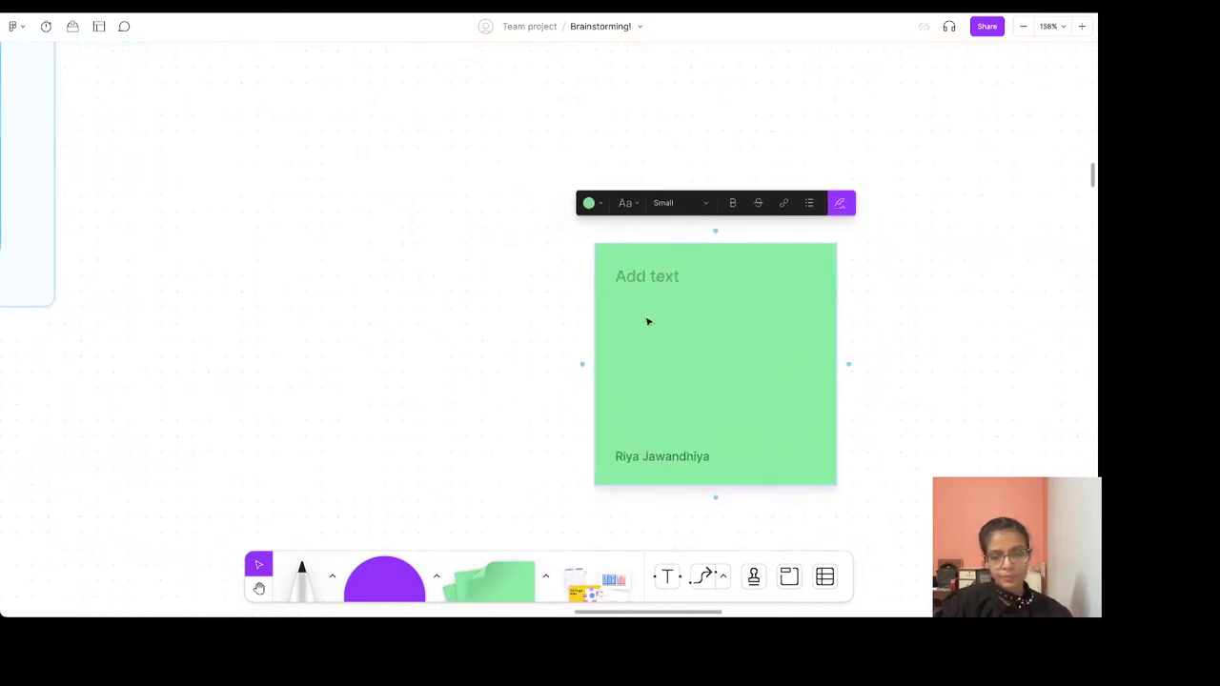
# Write "What if by mistake user marks a wrong attendance, in the end during summary they" on the green sticky note
pyautogui.write('What if by mistake user marks a wrong attendan')
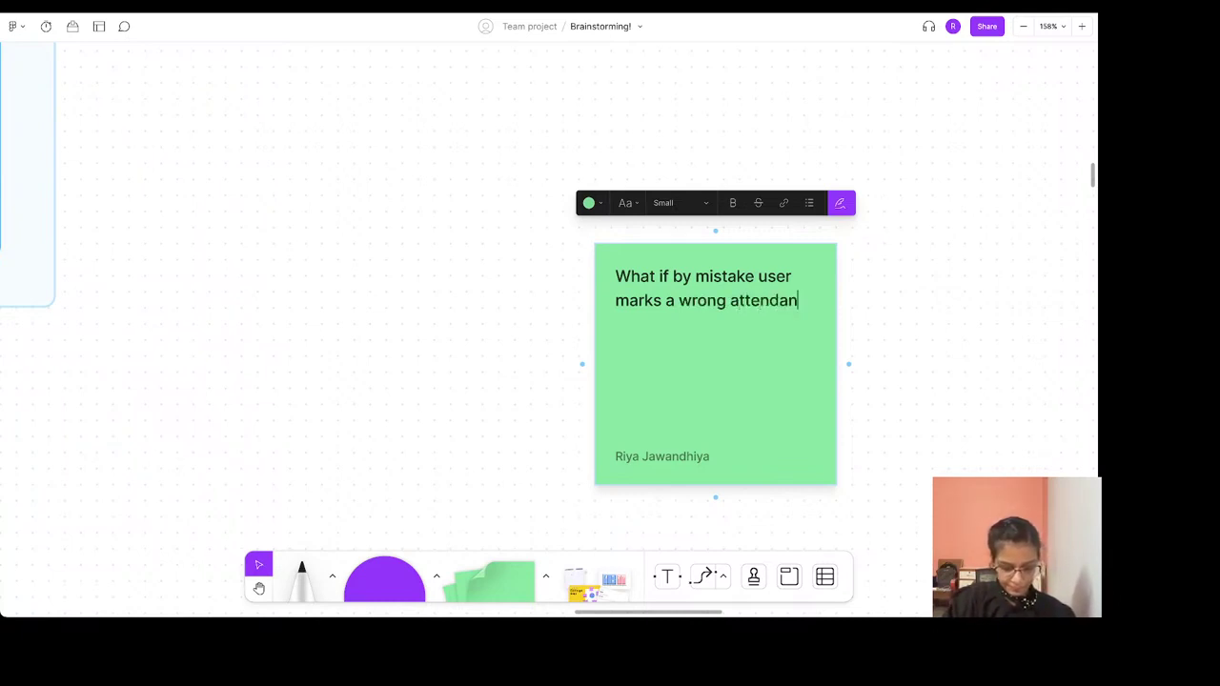
pyautogui.write('ce, in')
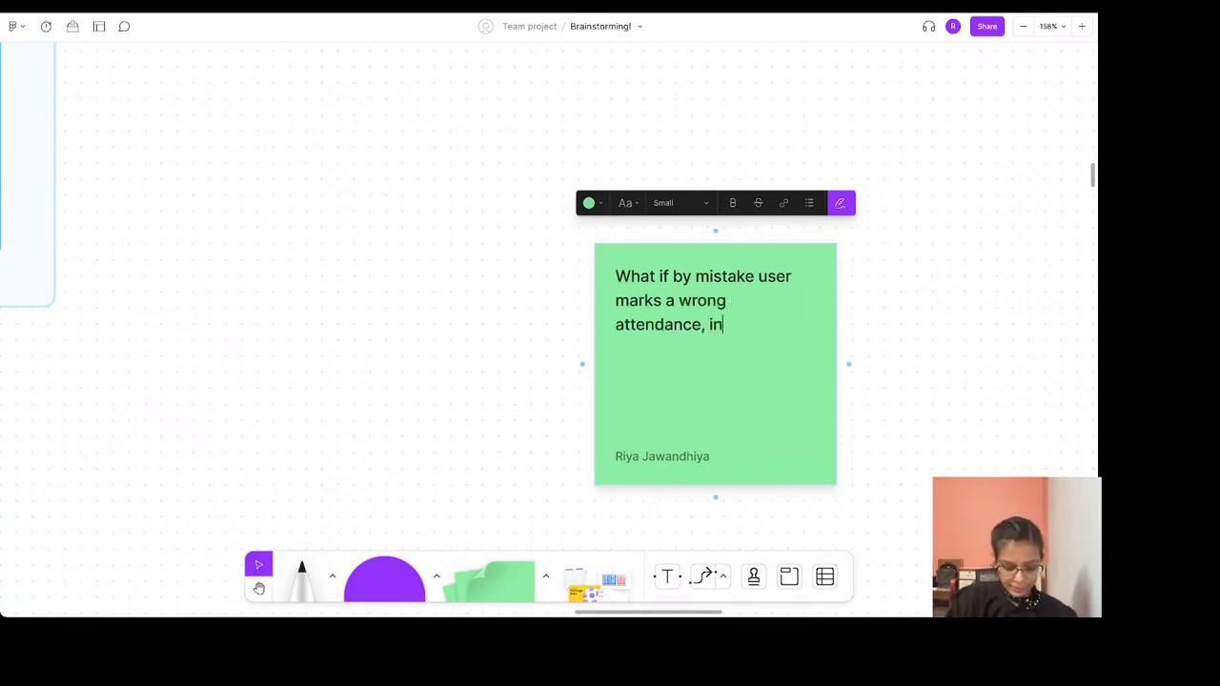
pyautogui.write(' the end during')
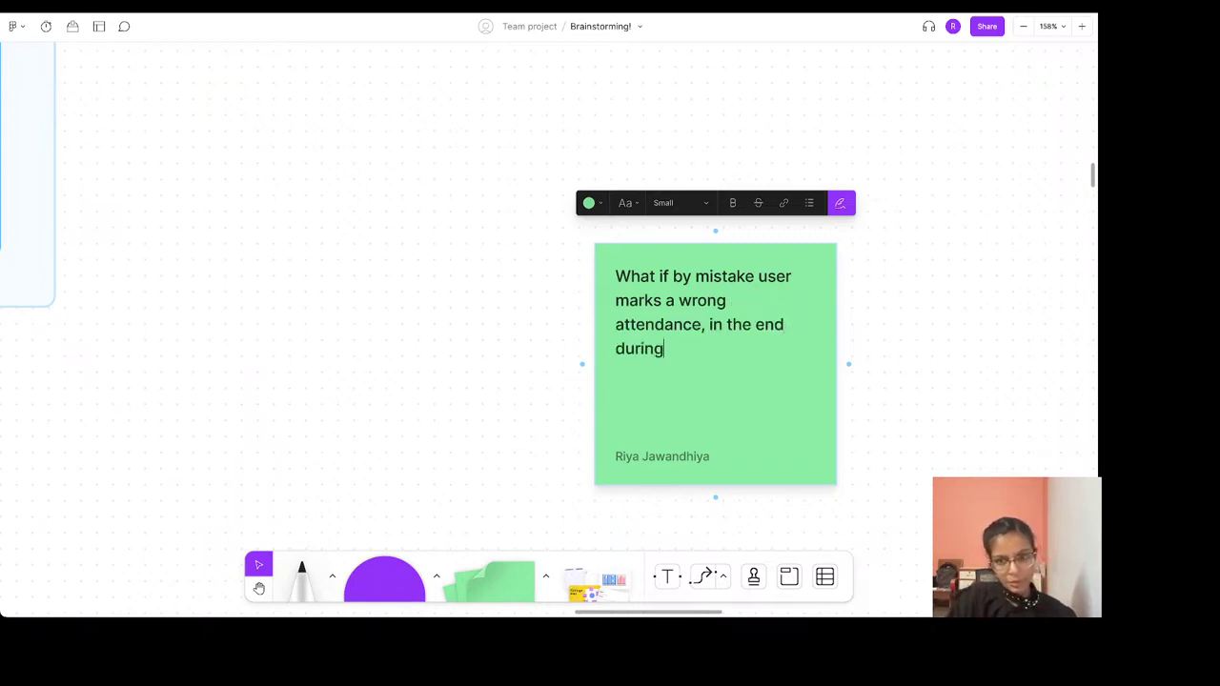
pyautogui.write(' summa')
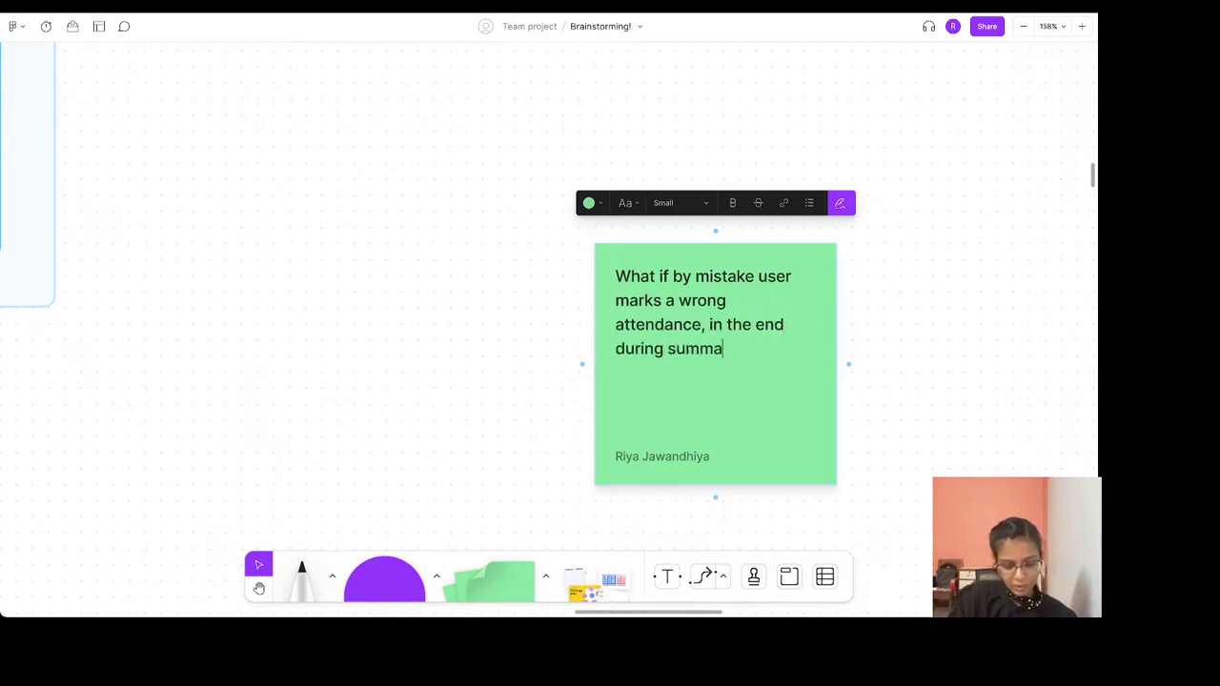
pyautogui.write('ry they')
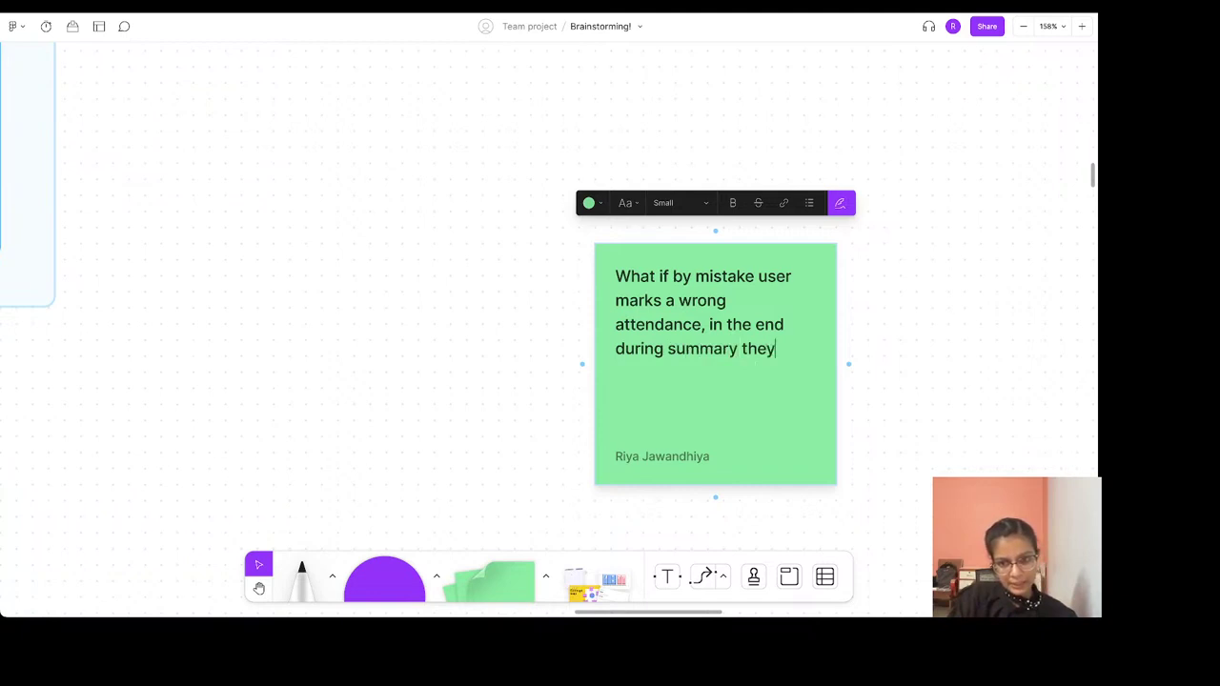
# Continue the green note with "can choose to go on a roll no, or search or alphabetical scroll and then"
pyautogui.write(' can choose to ')
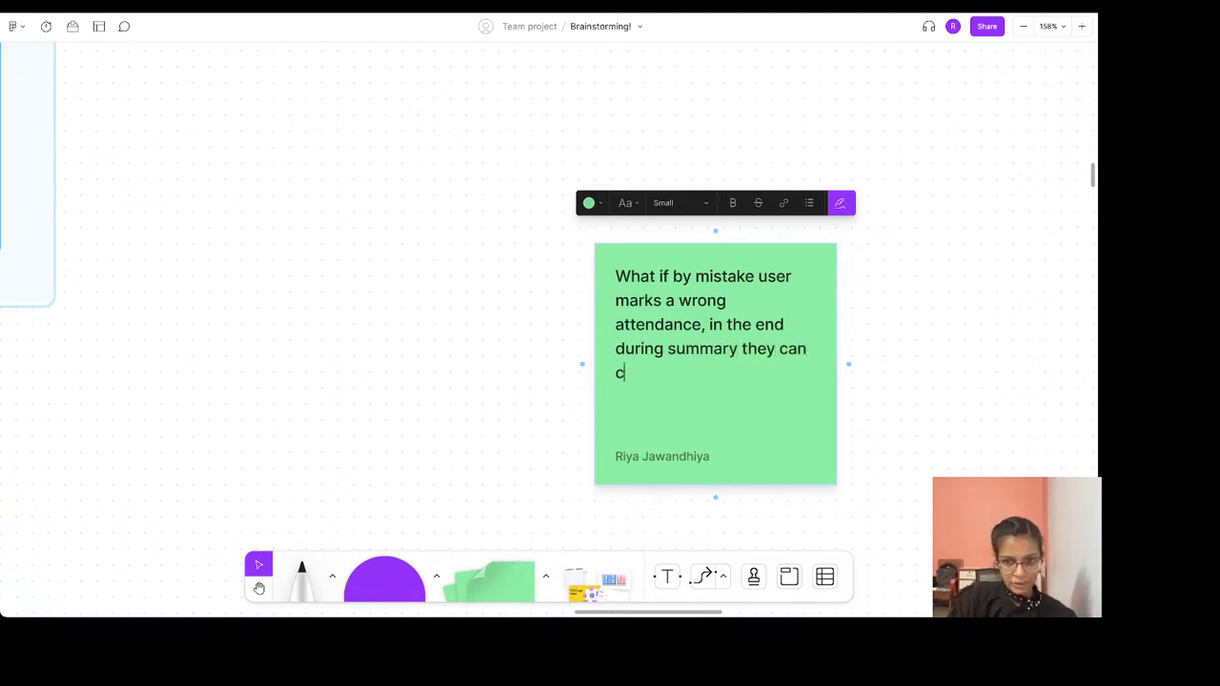
pyautogui.write('go on a')
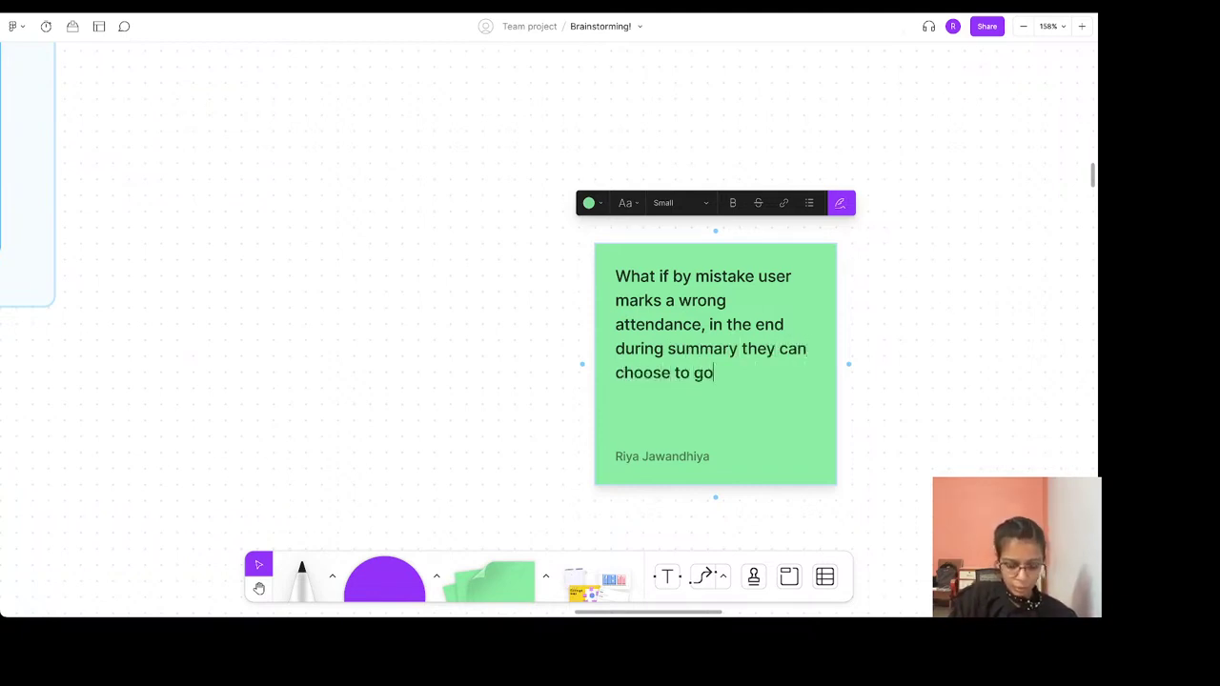
pyautogui.press('BackSpace')
pyautogui.press('BackSpace')
pyautogui.write('on a')
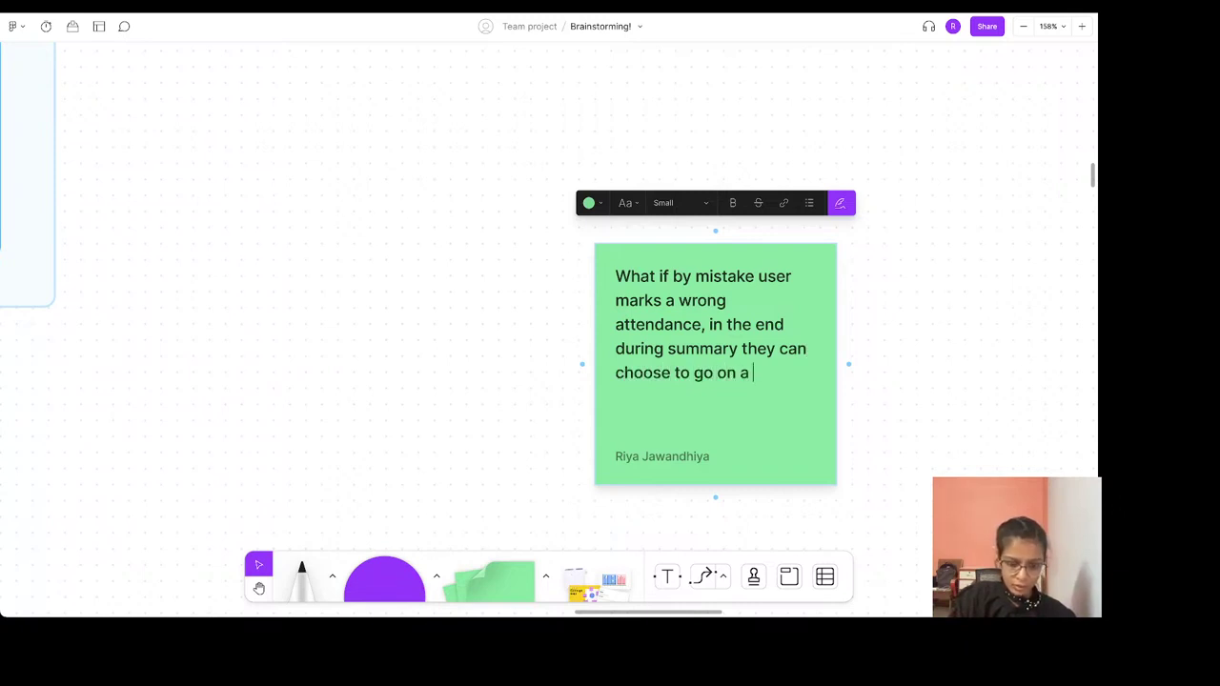
pyautogui.write(' roll no')
pyautogui.write(', or sear')
pyautogui.write('ch or a')
pyautogui.write('lpha')
pyautogui.write('beticl')
pyautogui.press('BackSpace')
pyautogui.write('al scroll and then ')
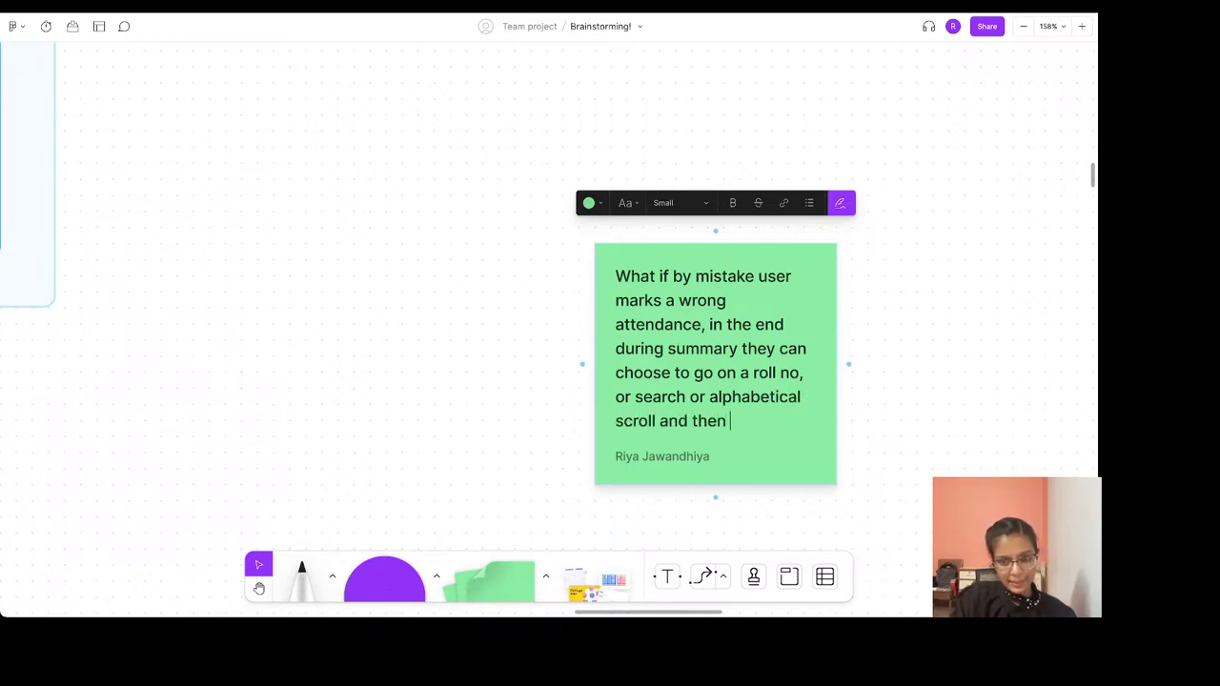
pyautogui.write('add thr')
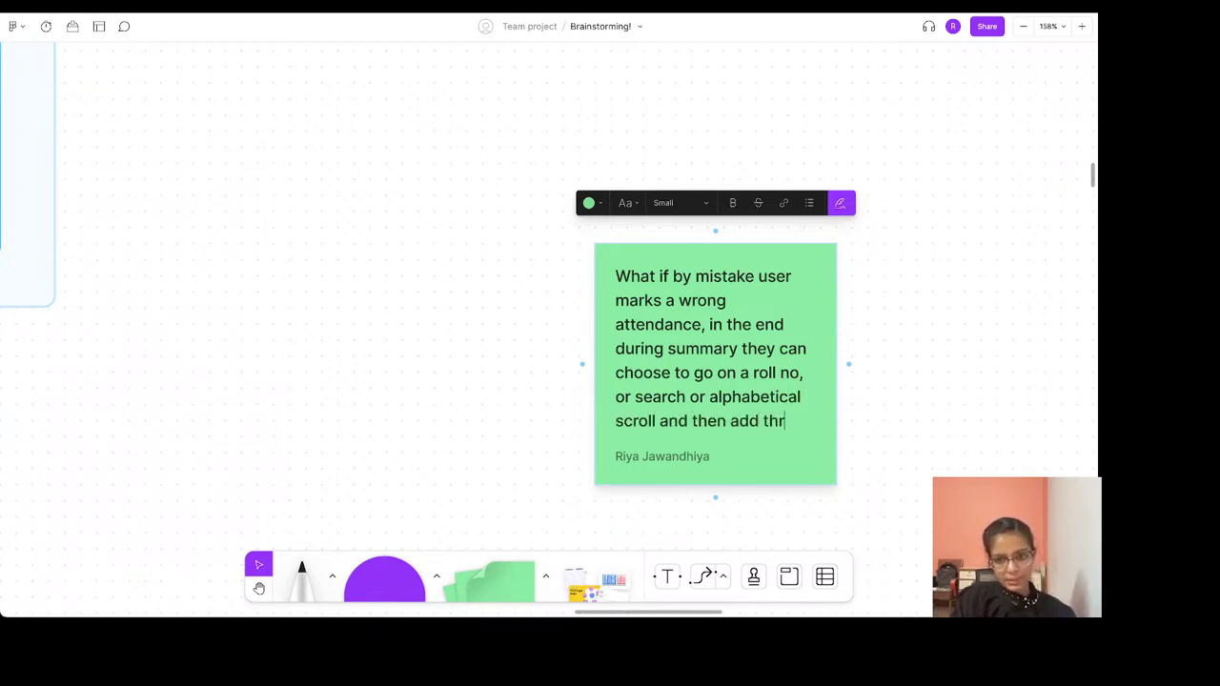
pyautogui.press('BackSpace')
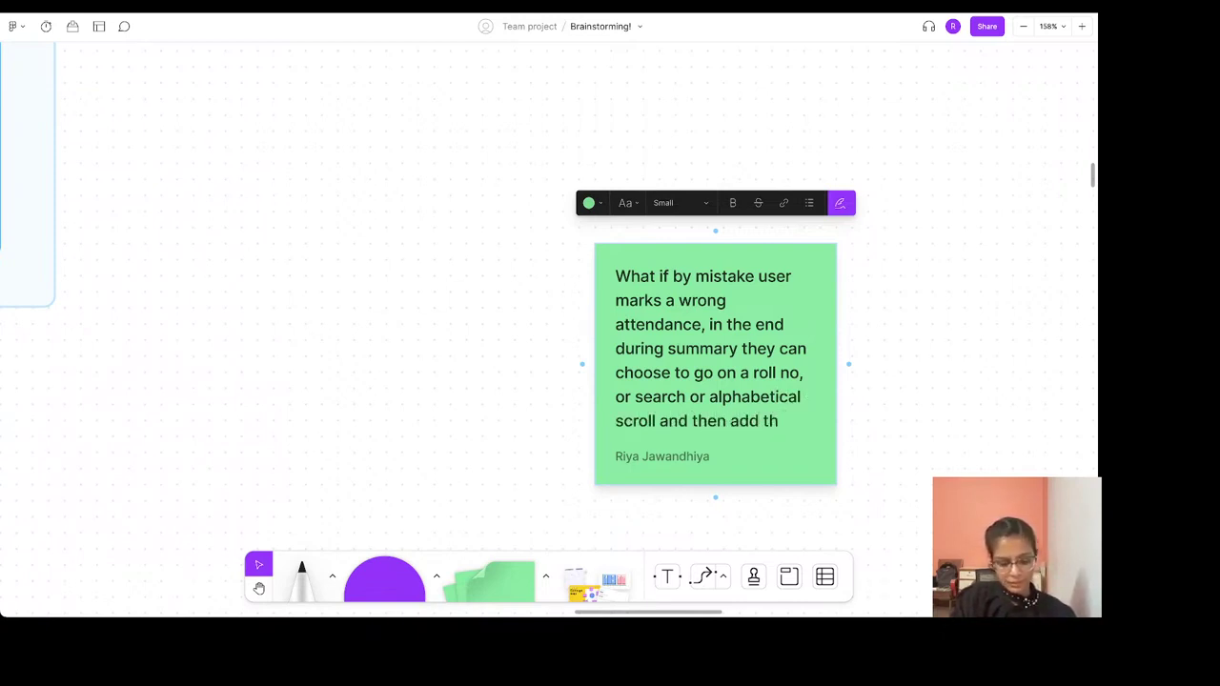
pyautogui.write('e')
pyautogui.press('BackSpace')
pyautogui.press('BackSpace')
pyautogui.press('BackSpace')
pyautogui.press('BackSpace')
pyautogui.press('BackSpace')
pyautogui.press('BackSpace')
pyautogui.press('BackSpace')
pyautogui.press('BackSpace')
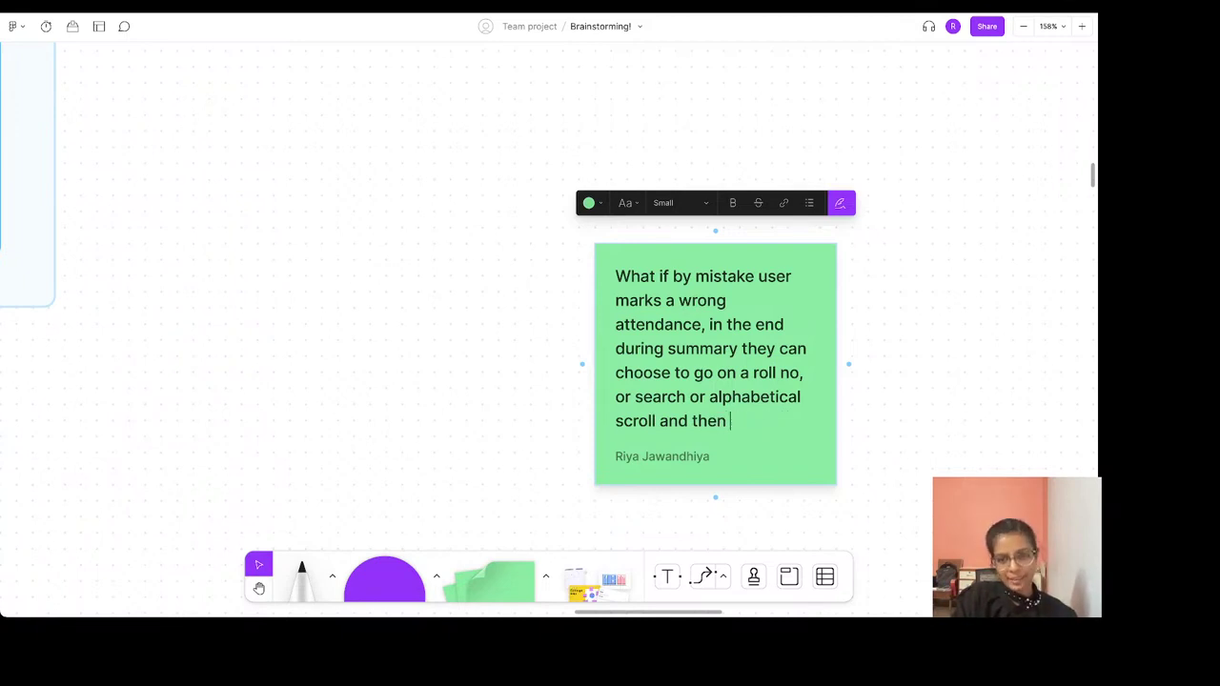
# End the green note's text with "edit" and move the note just outside the upper-right corner of the "What our application requires!" section
pyautogui.write('edit')
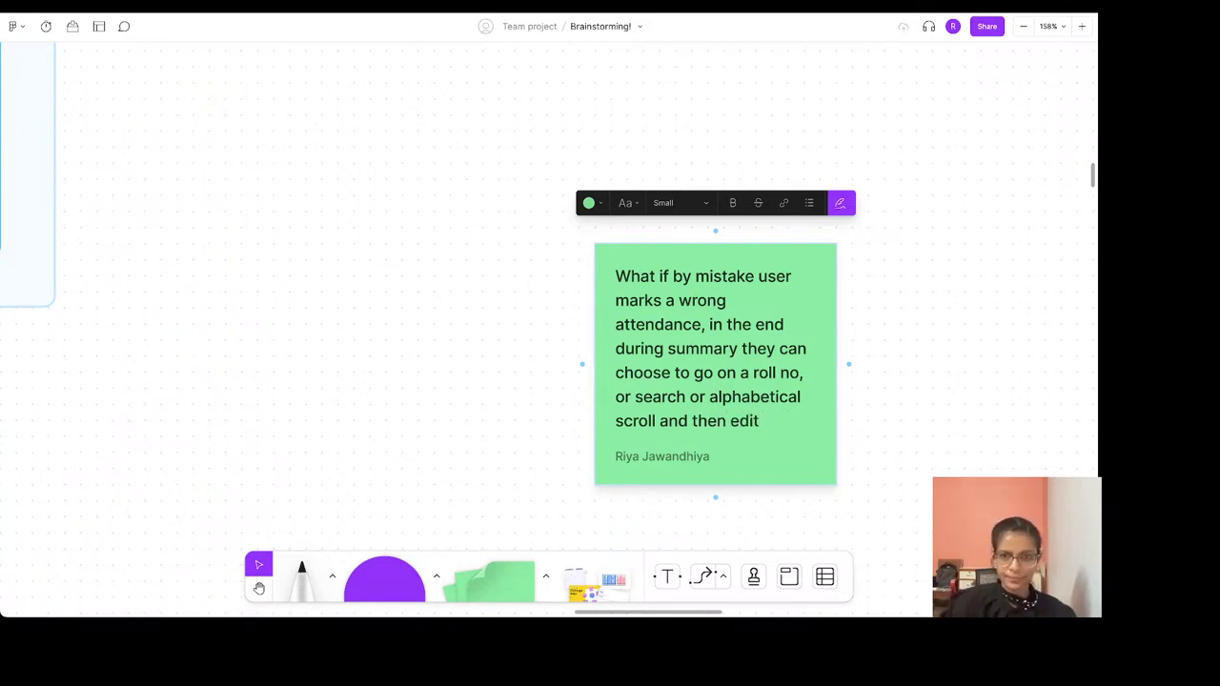
pyautogui.click(979, 292)
pyautogui.scroll(-10, 743, 322)
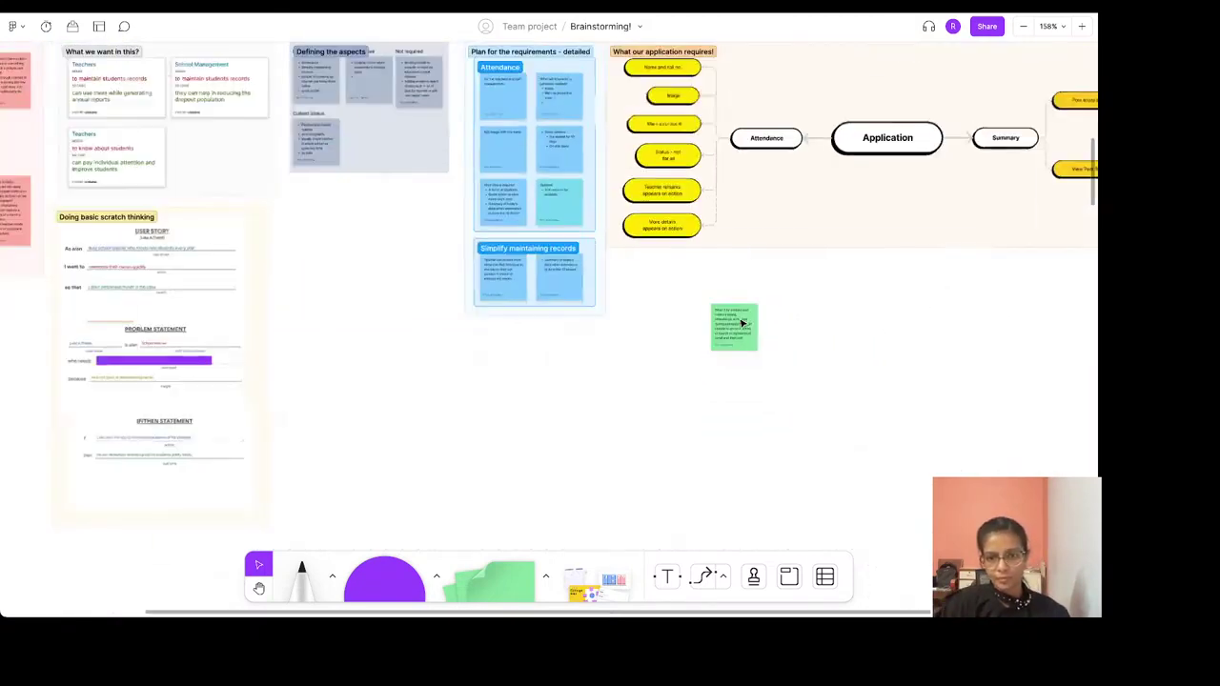
pyautogui.scroll(-4, 741, 323)
pyautogui.moveTo(740, 323); pyautogui.dragTo(1046, 145)
# Review the placed note near the Summary branch and the annotated attendance screen in the Education and attendance App file
pyautogui.click(1008, 223)
pyautogui.scroll(5, 1049, 169)
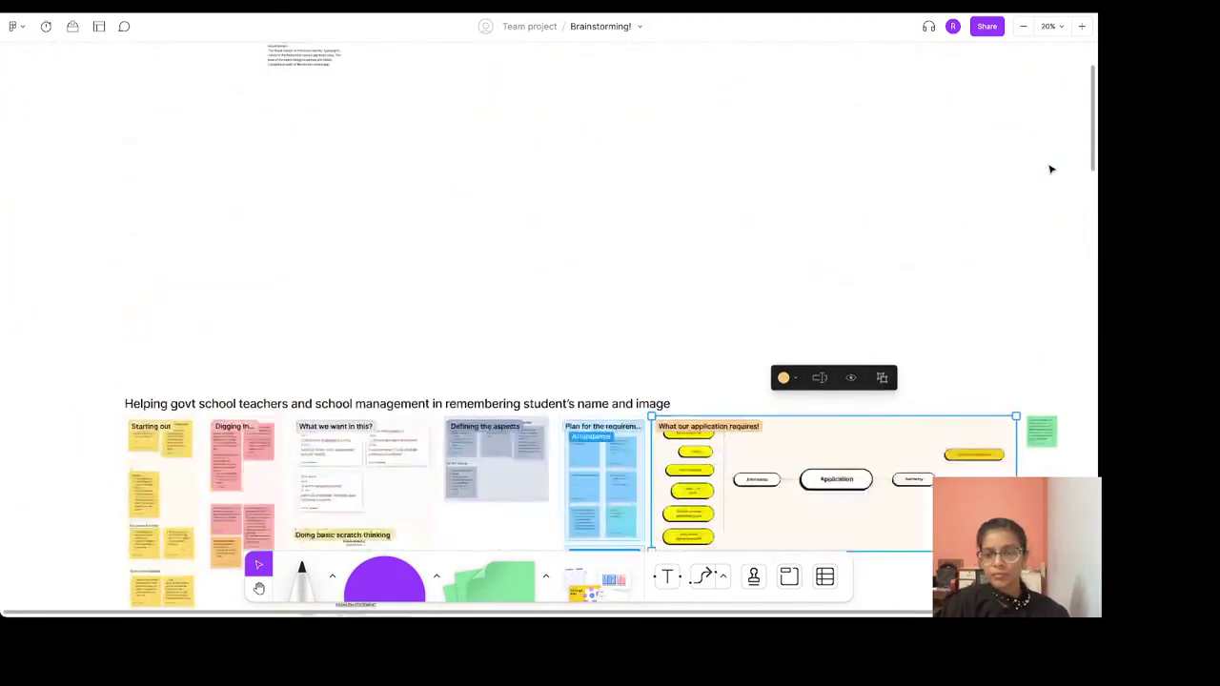
pyautogui.scroll(-5, 910, 238)
pyautogui.scroll(10, 910, 240)
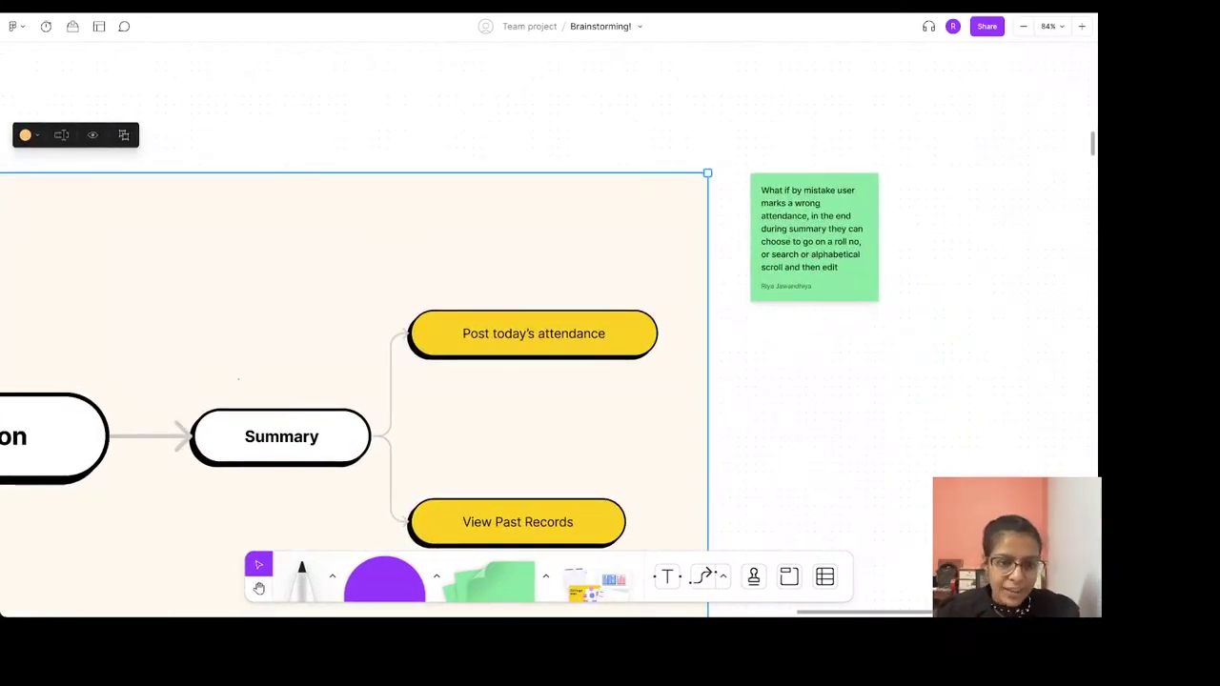
pyautogui.click(709, 133)
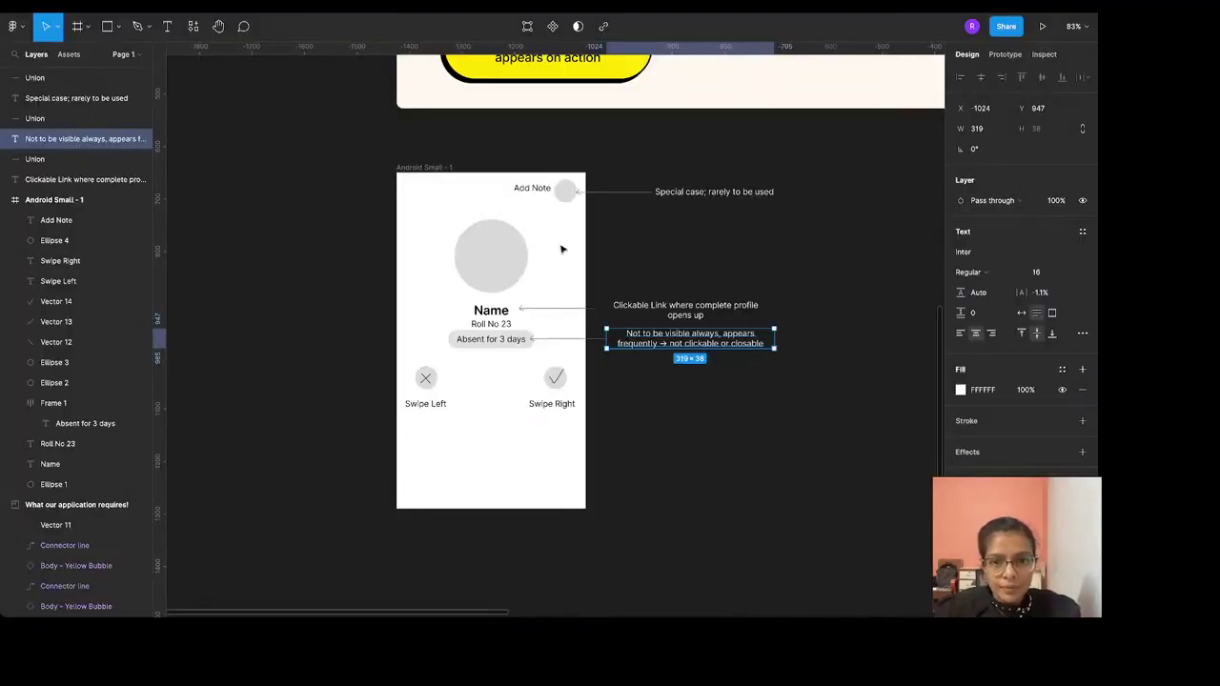
pyautogui.hscroll(5, 561, 250)
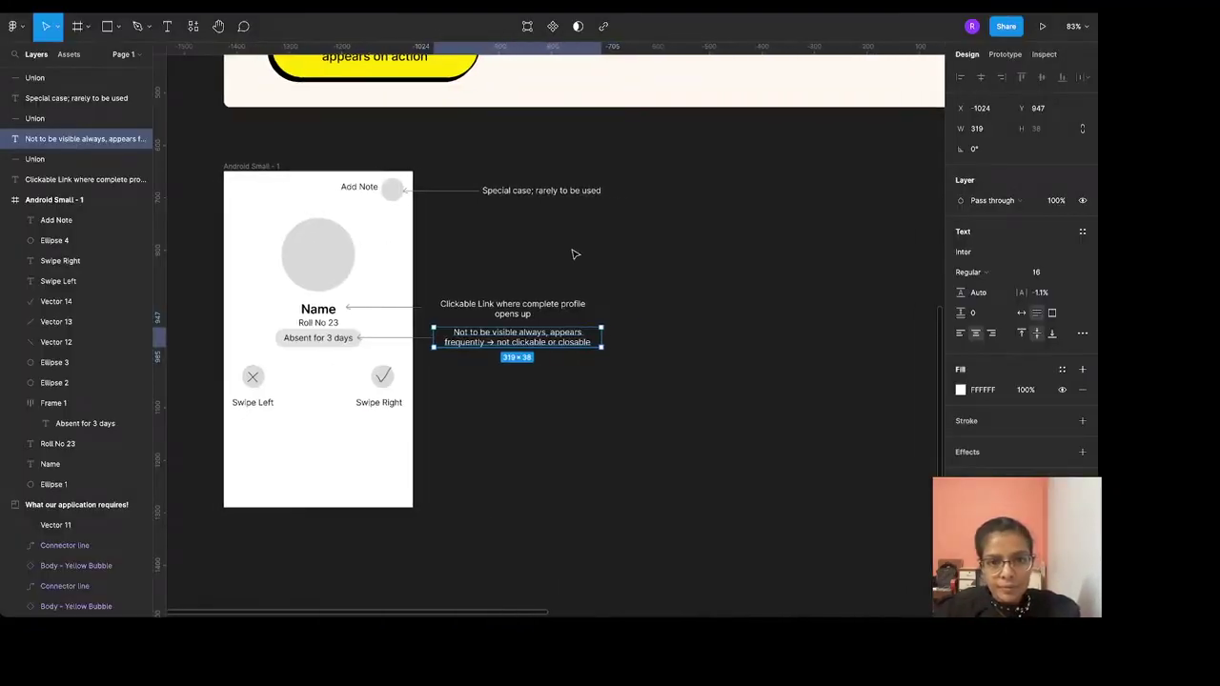
pyautogui.click(600, 258)
pyautogui.scroll(2, 442, 267)
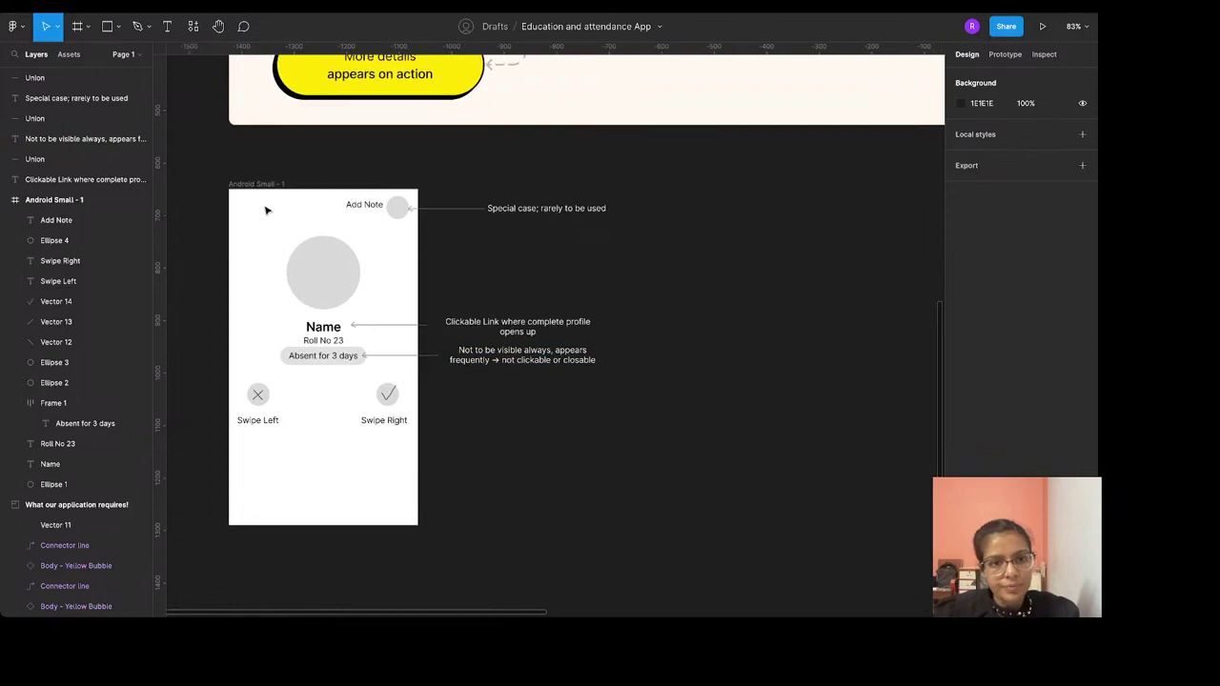
pyautogui.click(322, 329)
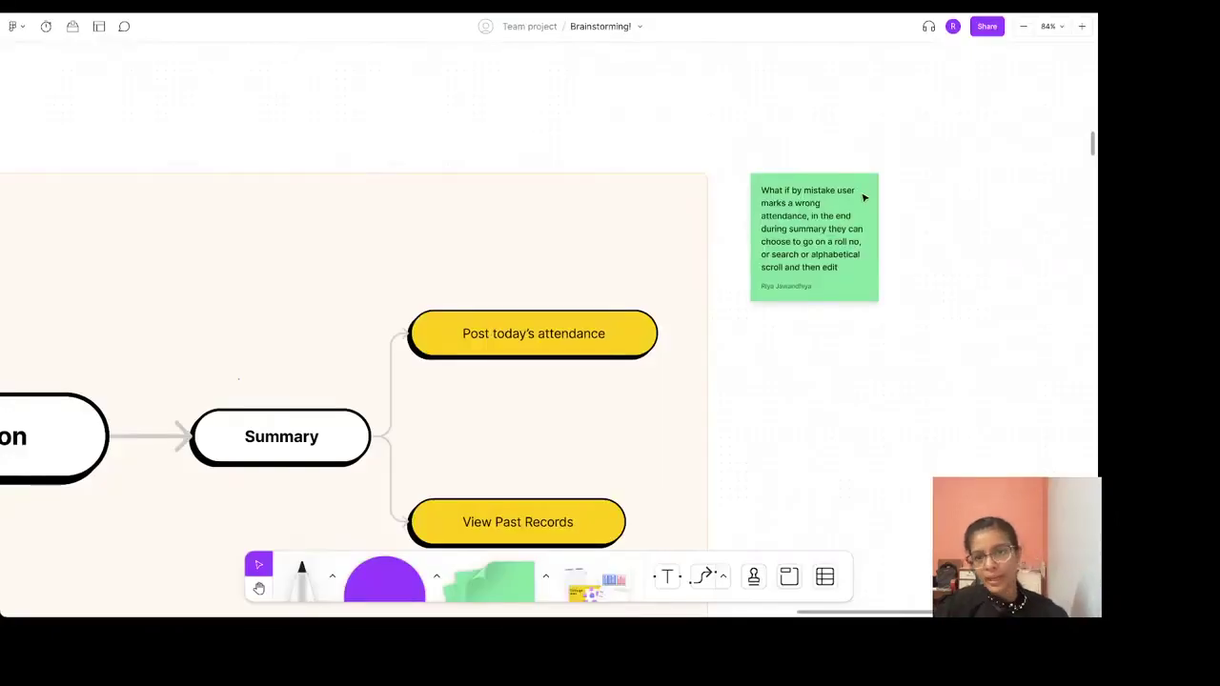
# On the Brainstorming! board, add a second green sticky note beside the wrong-attendance note, starting with "There will be no confirmation"
pyautogui.scroll(5, 863, 195)
pyautogui.scroll(-3, 865, 197)
pyautogui.hscroll(3, 749, 220)
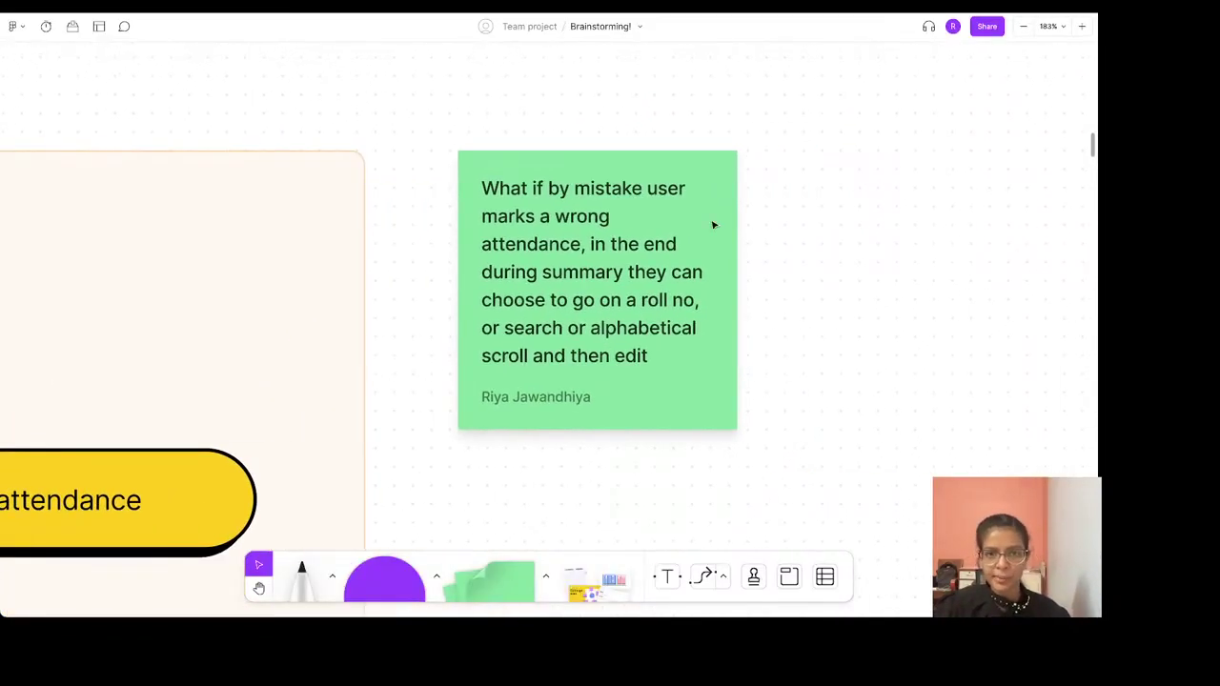
pyautogui.click(690, 223)
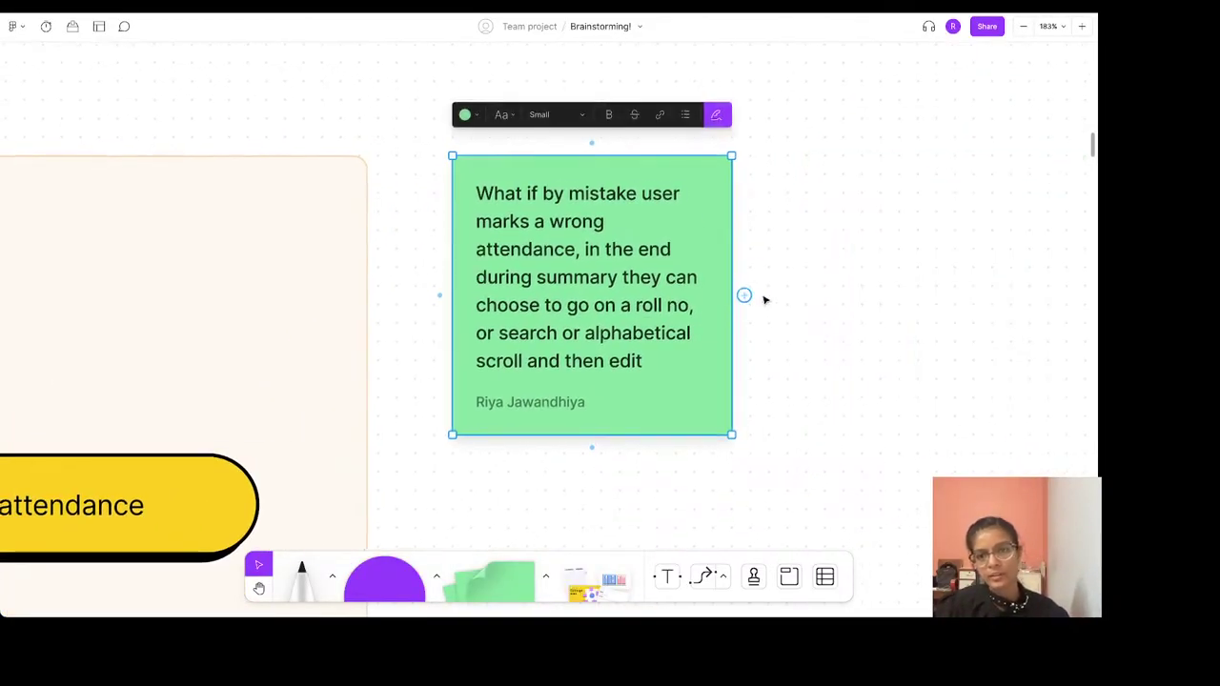
pyautogui.scroll(-1, 754, 286)
pyautogui.click(739, 286)
pyautogui.write('There will be no ')
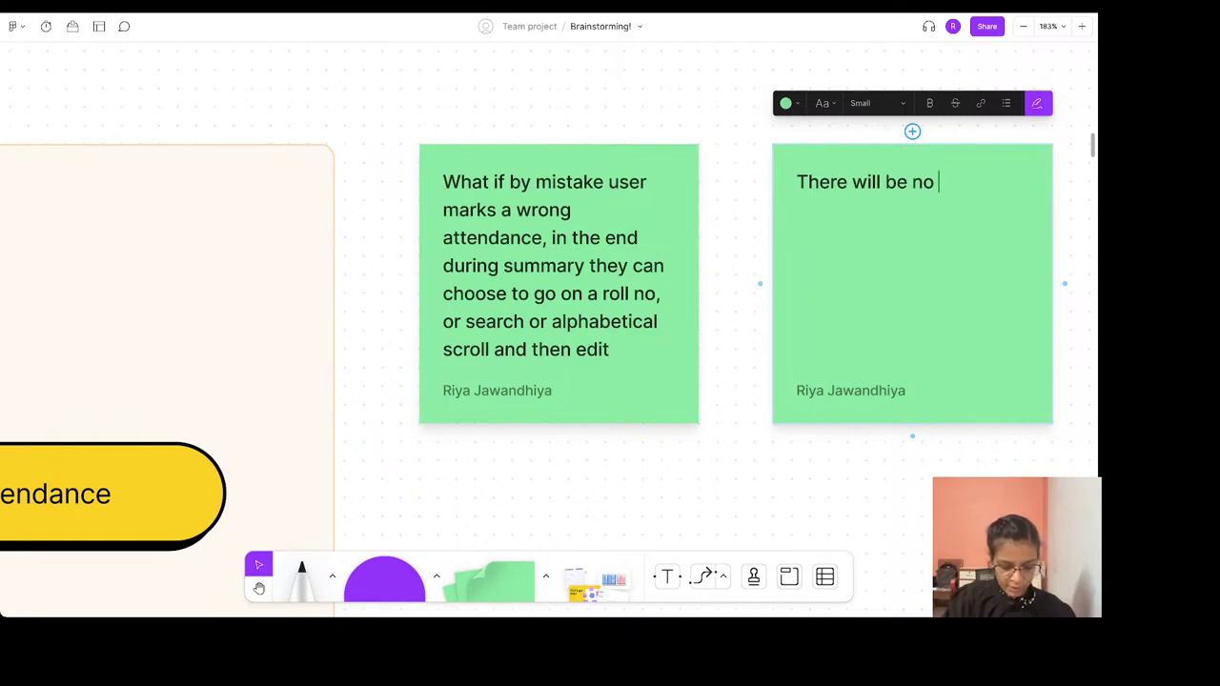
pyautogui.write('co')
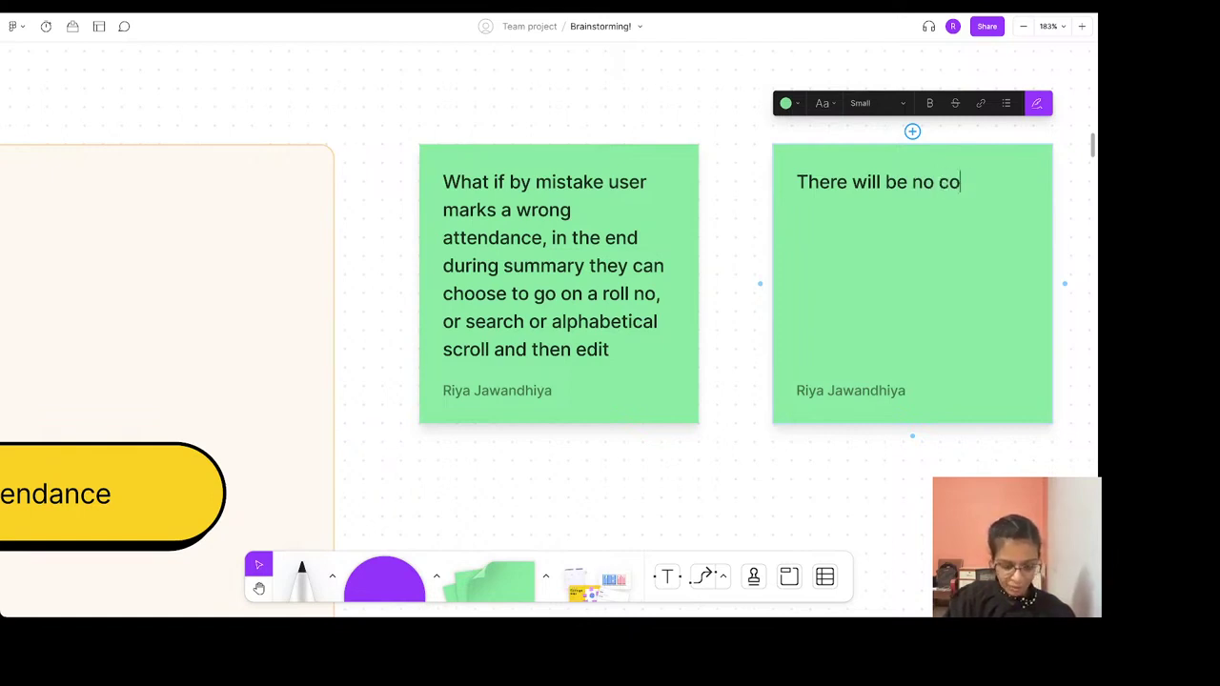
pyautogui.write('nfirmation fir')
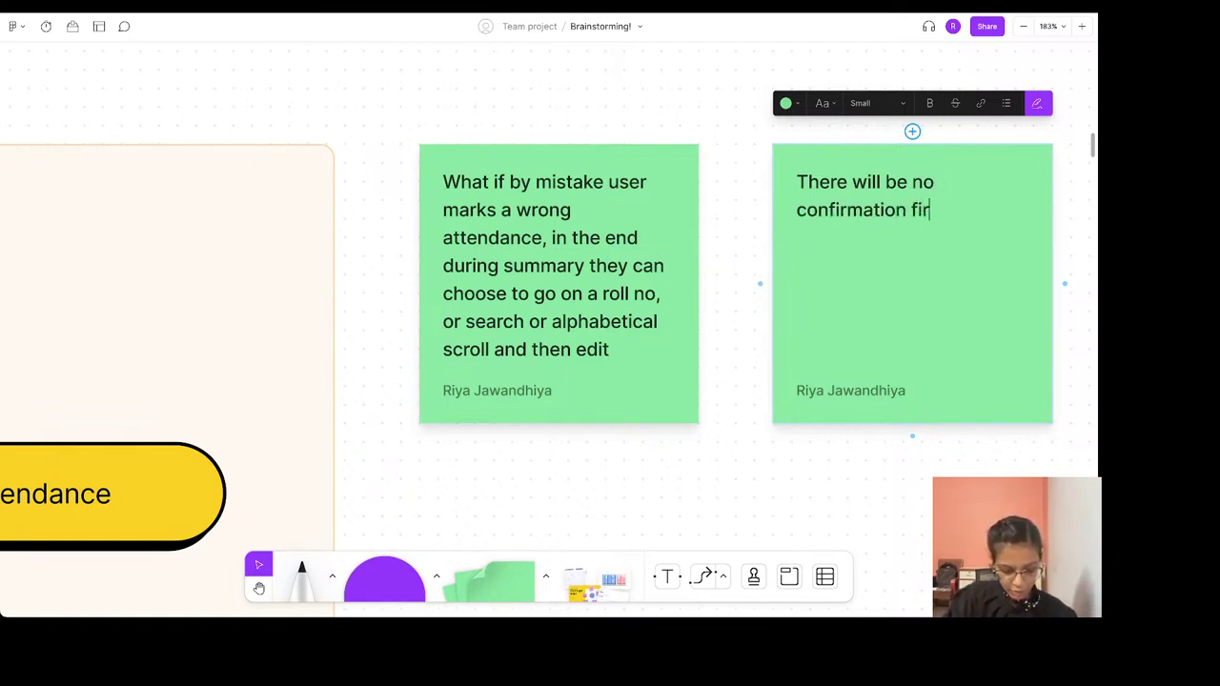
# Continue the second green note with "for every student that attendance is marked bec"
pyautogui.press('BackSpace')
pyautogui.press('BackSpace')
pyautogui.write('or ev')
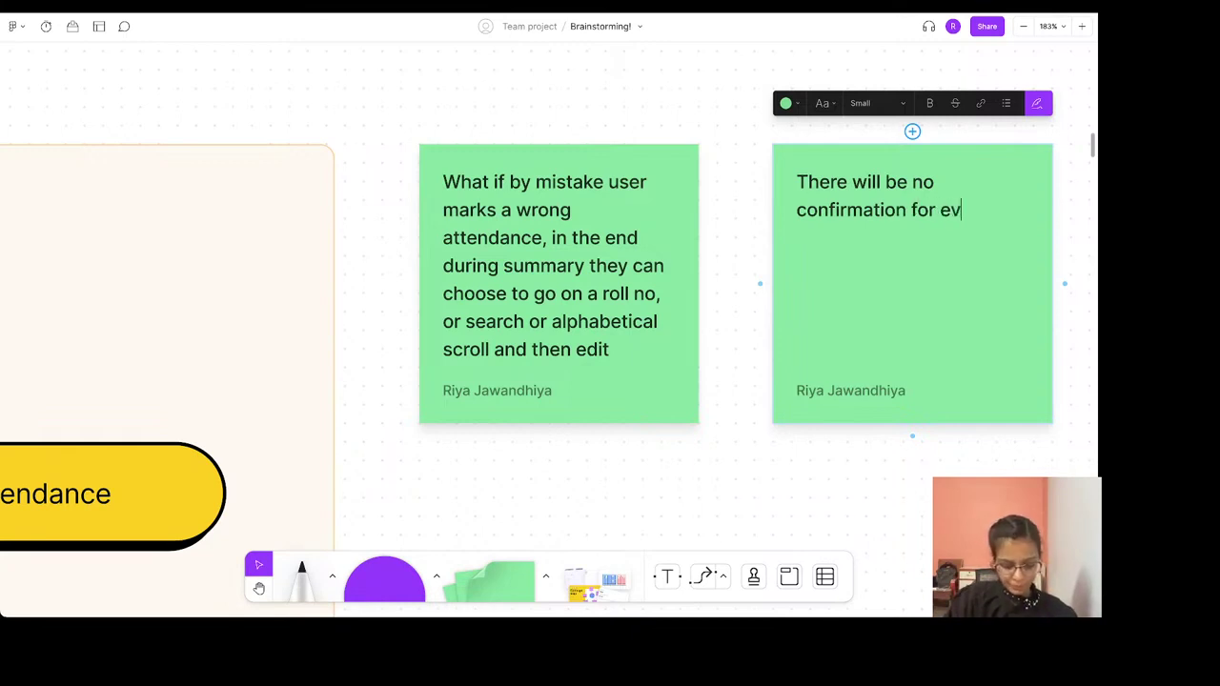
pyautogui.write('ery student t')
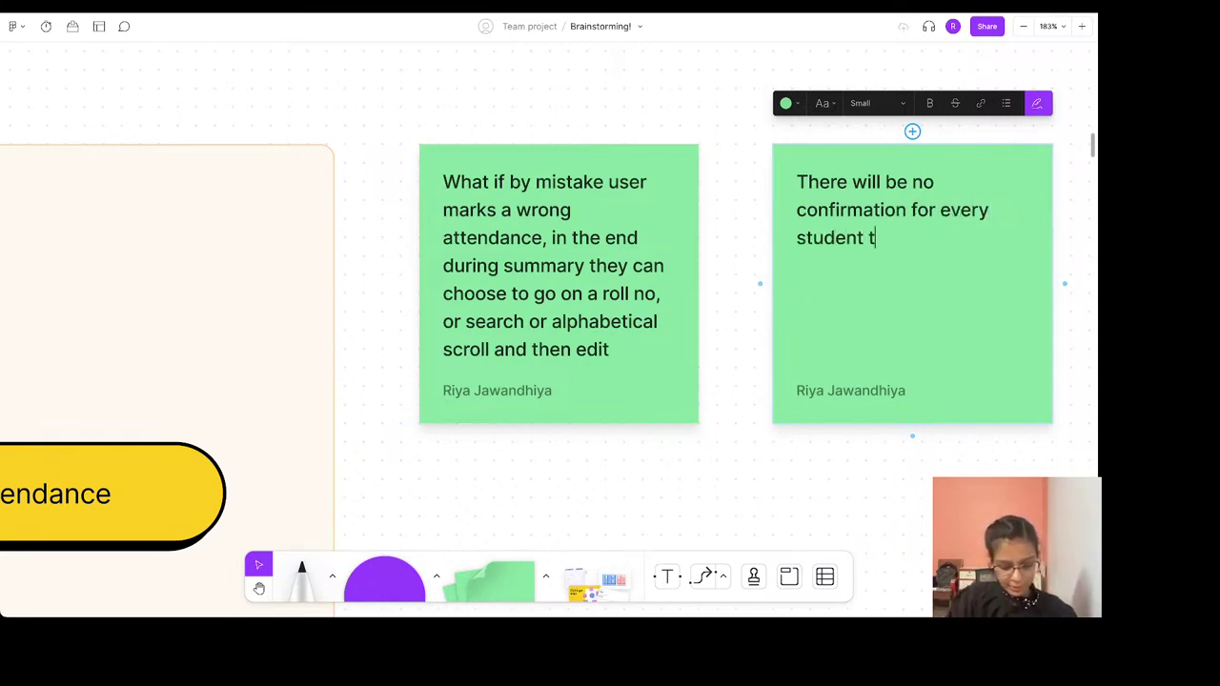
pyautogui.write('hat attendanc')
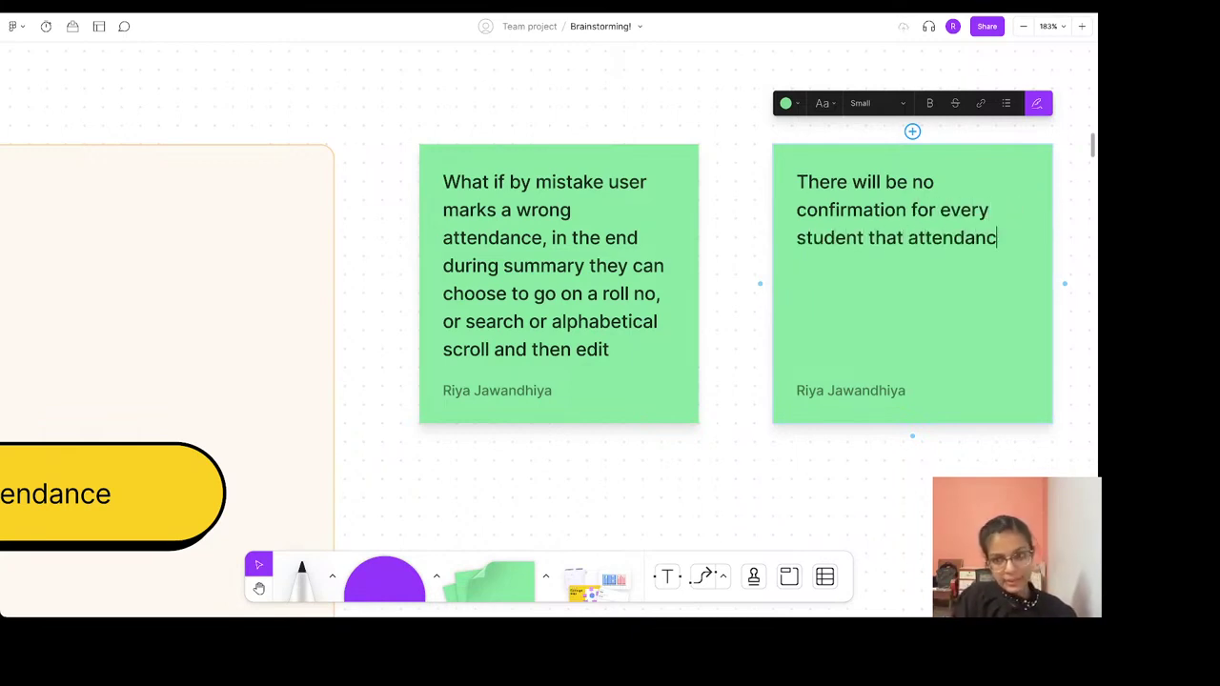
pyautogui.write('e is marked bec')
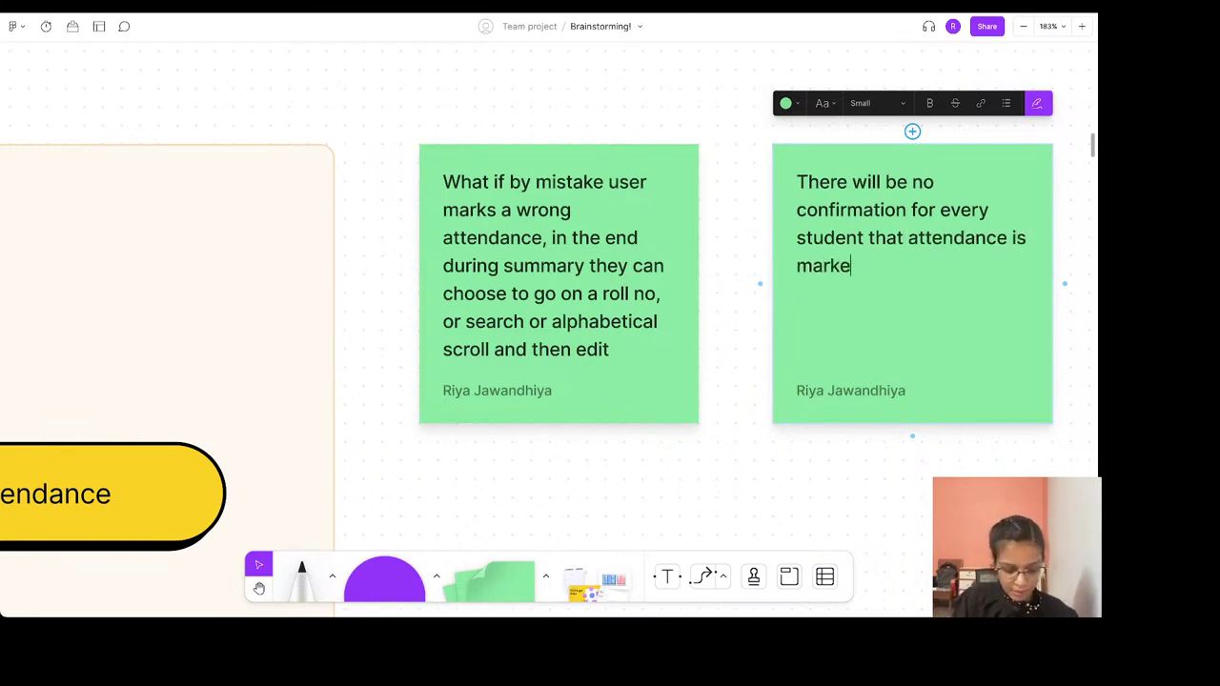
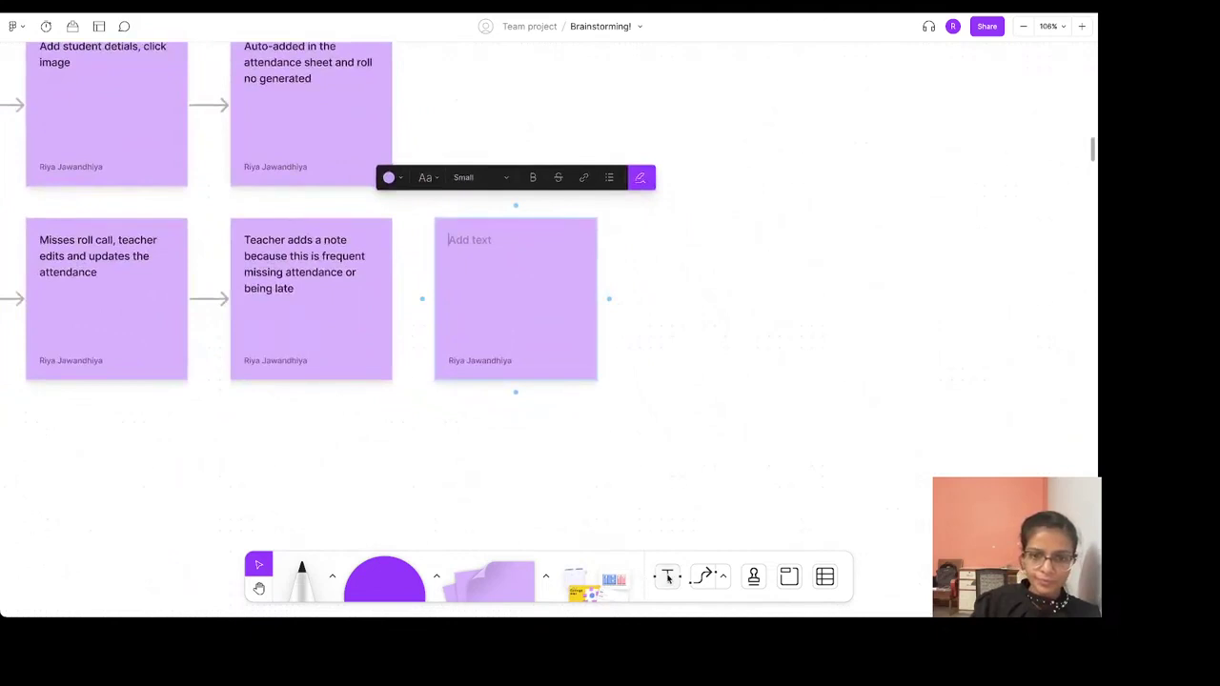
# Move the empty purple sticky note directly below the "Existing student" note to start a third row
pyautogui.scroll(-3, 509, 354)
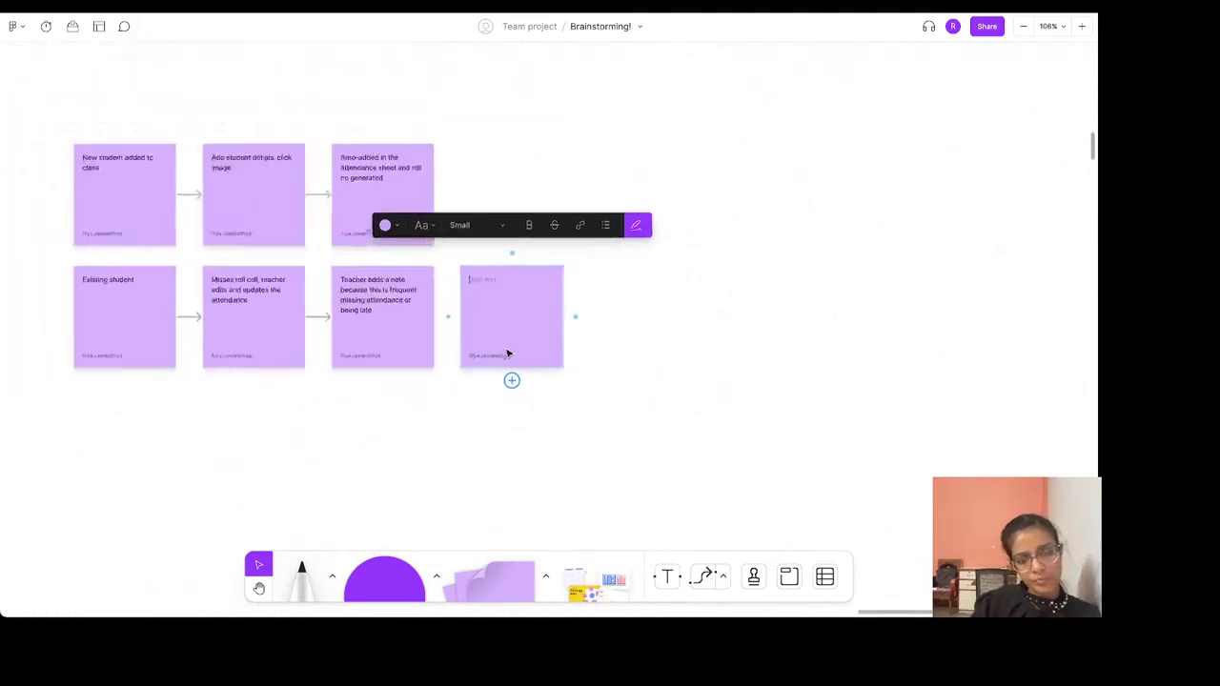
pyautogui.scroll(-3, 508, 354)
pyautogui.moveTo(506, 349); pyautogui.dragTo(176, 453)
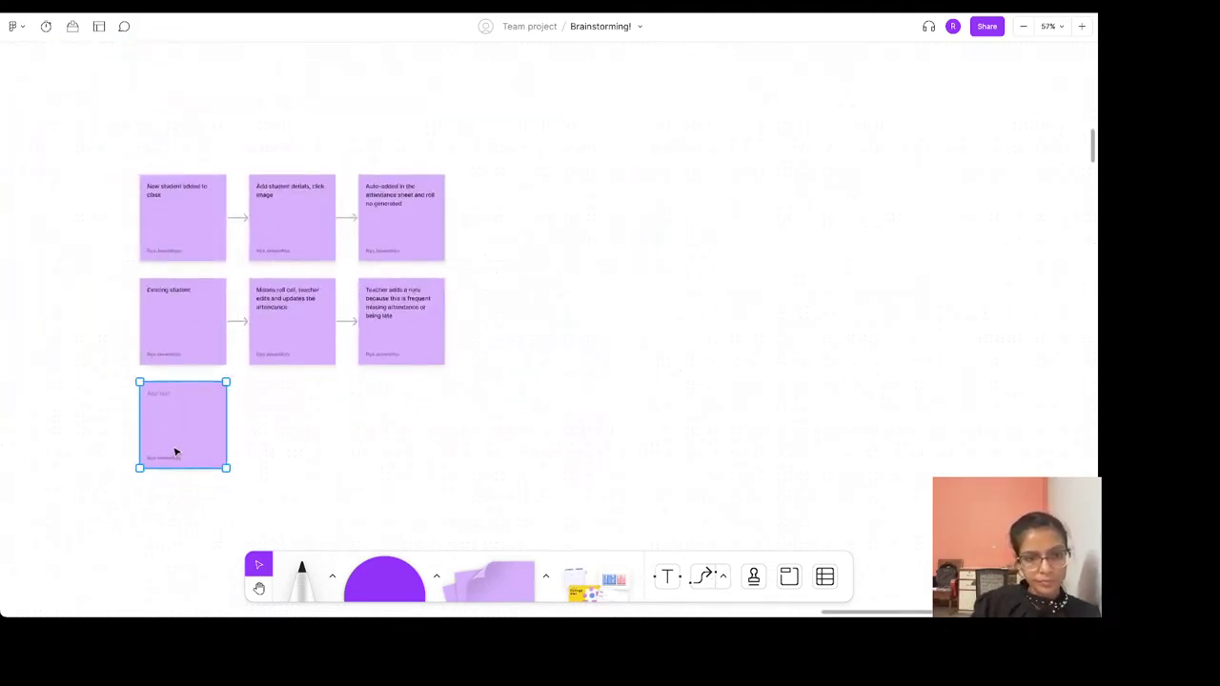
# Write "Attendance complete" on the empty purple note and add a note beside it reading "View daily summary of attendance"
pyautogui.click(180, 397)
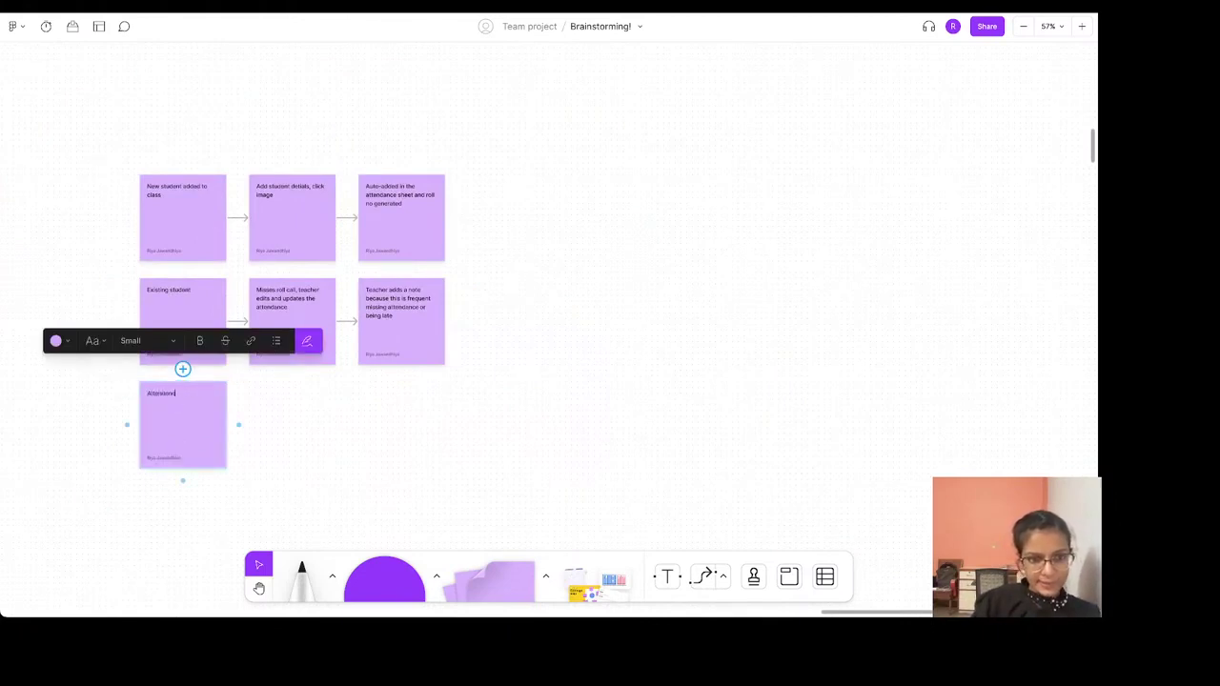
pyautogui.click(238, 425)
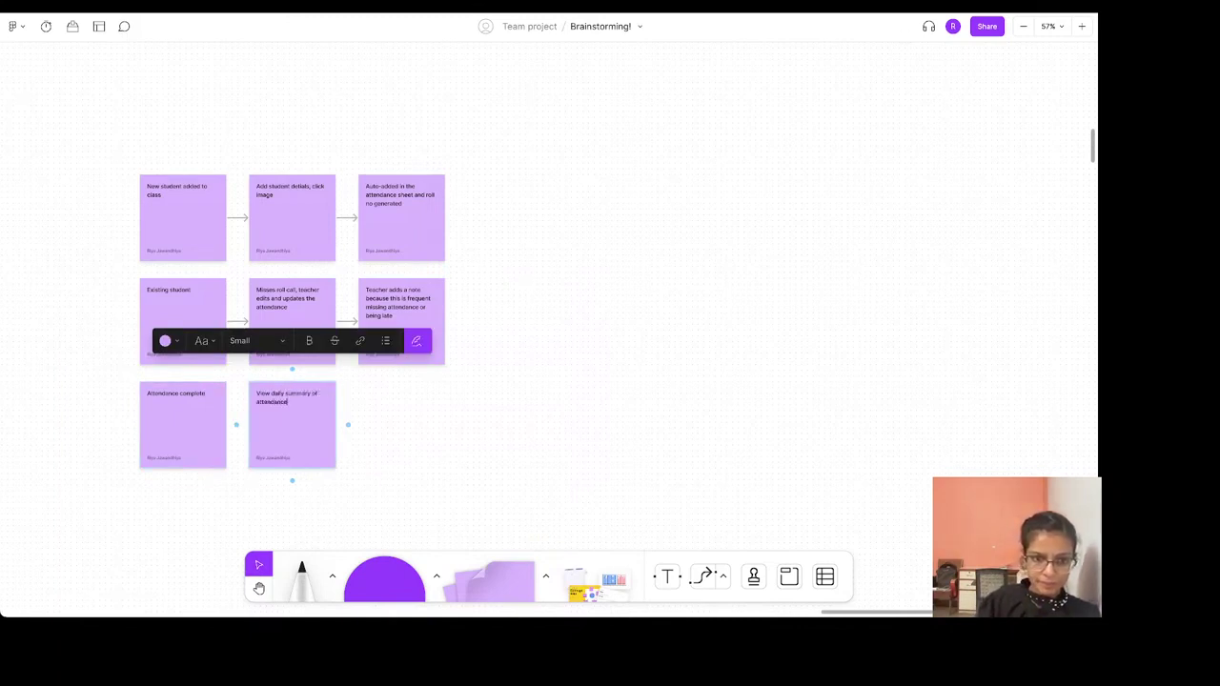
pyautogui.click(414, 382)
# Insert "searches students in list," after "teacher" in the purple "Misses roll call" note
pyautogui.click(299, 308)
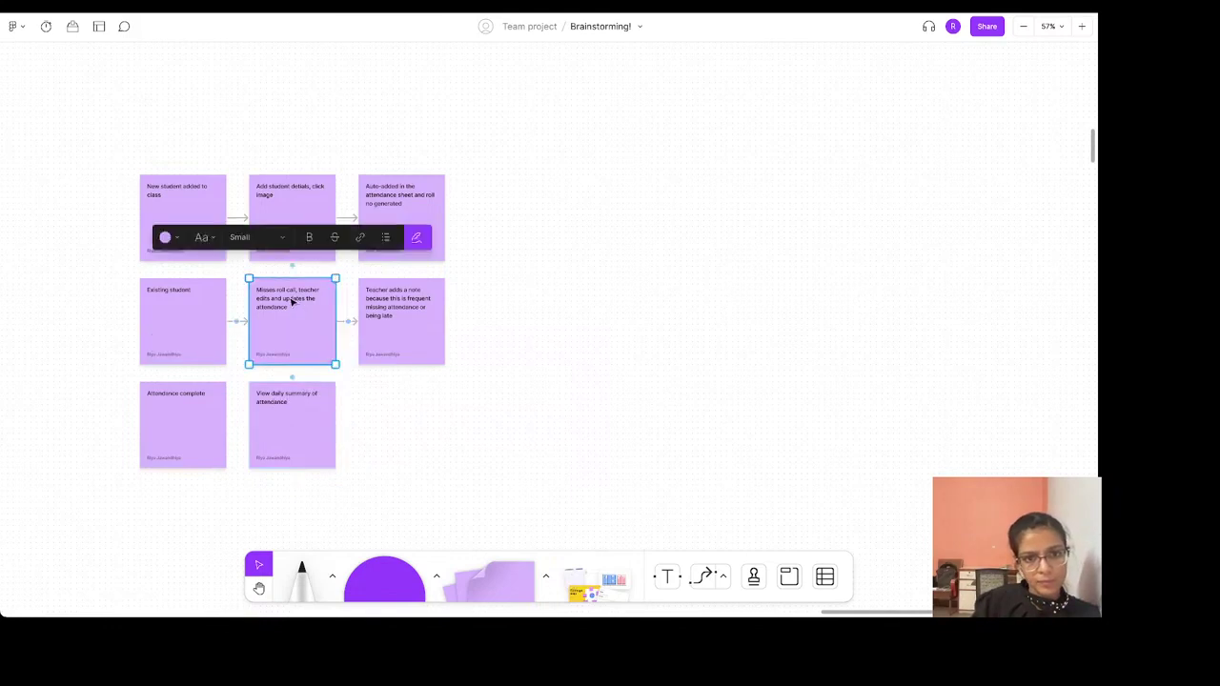
pyautogui.scroll(4, 292, 300)
pyautogui.scroll(5, 282, 447)
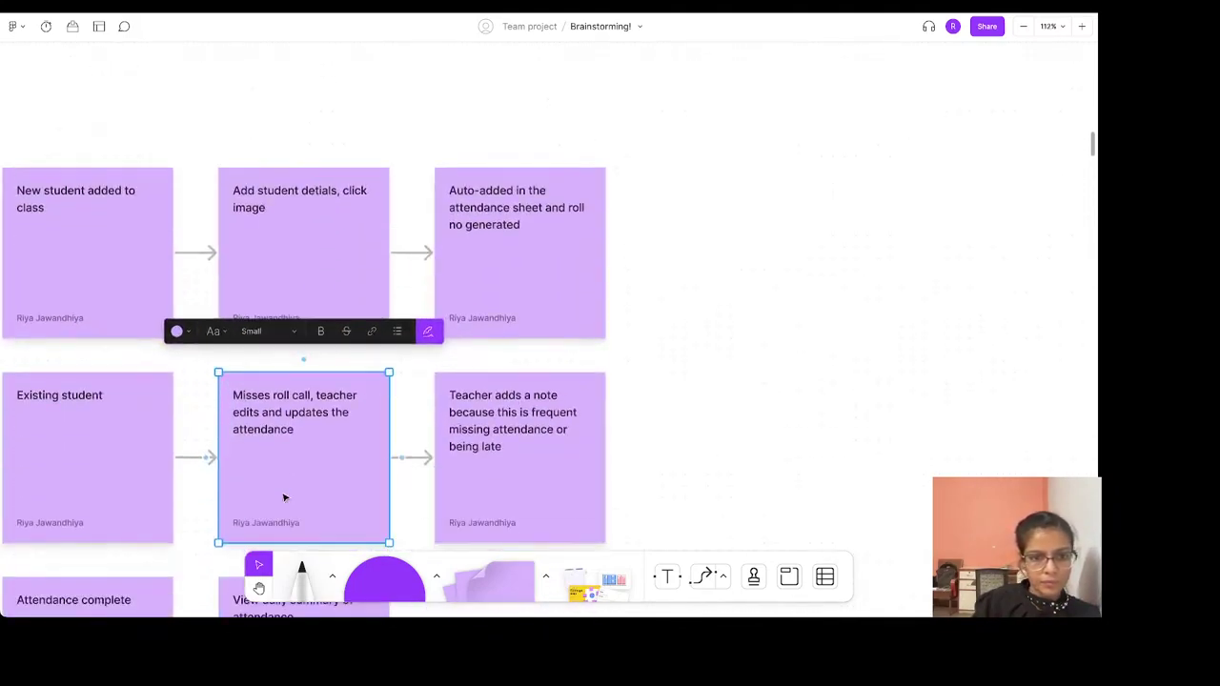
pyautogui.doubleClick(321, 397)
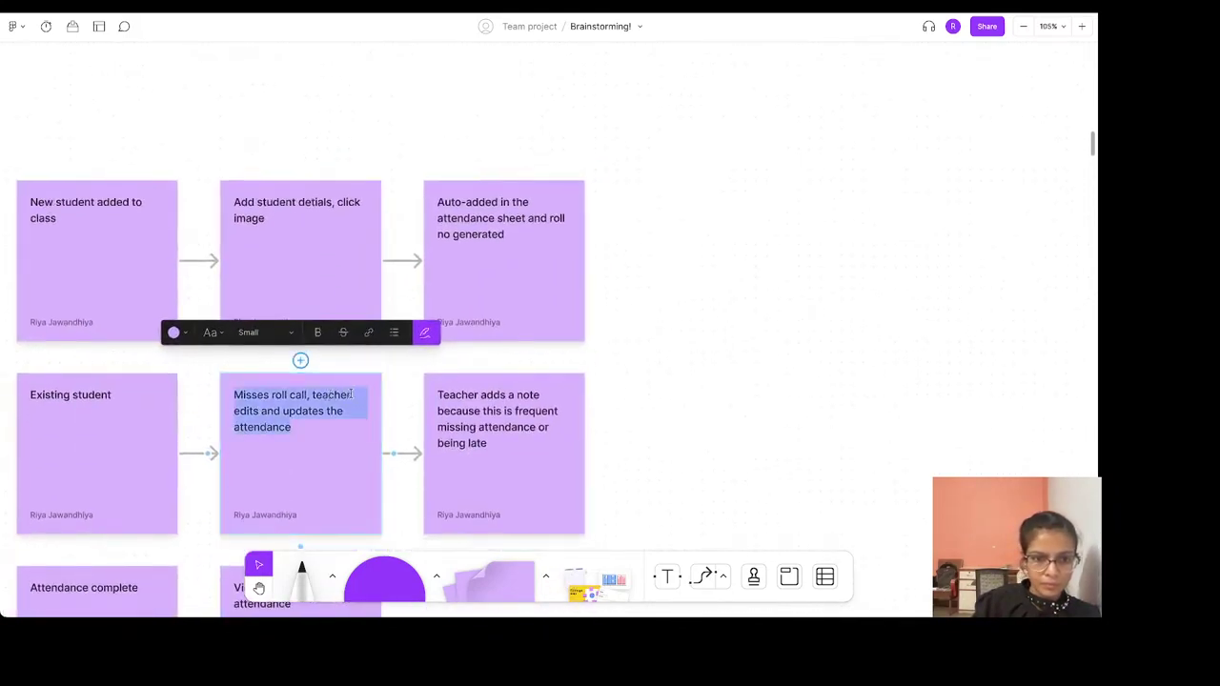
pyautogui.click(351, 394)
pyautogui.write('searches st')
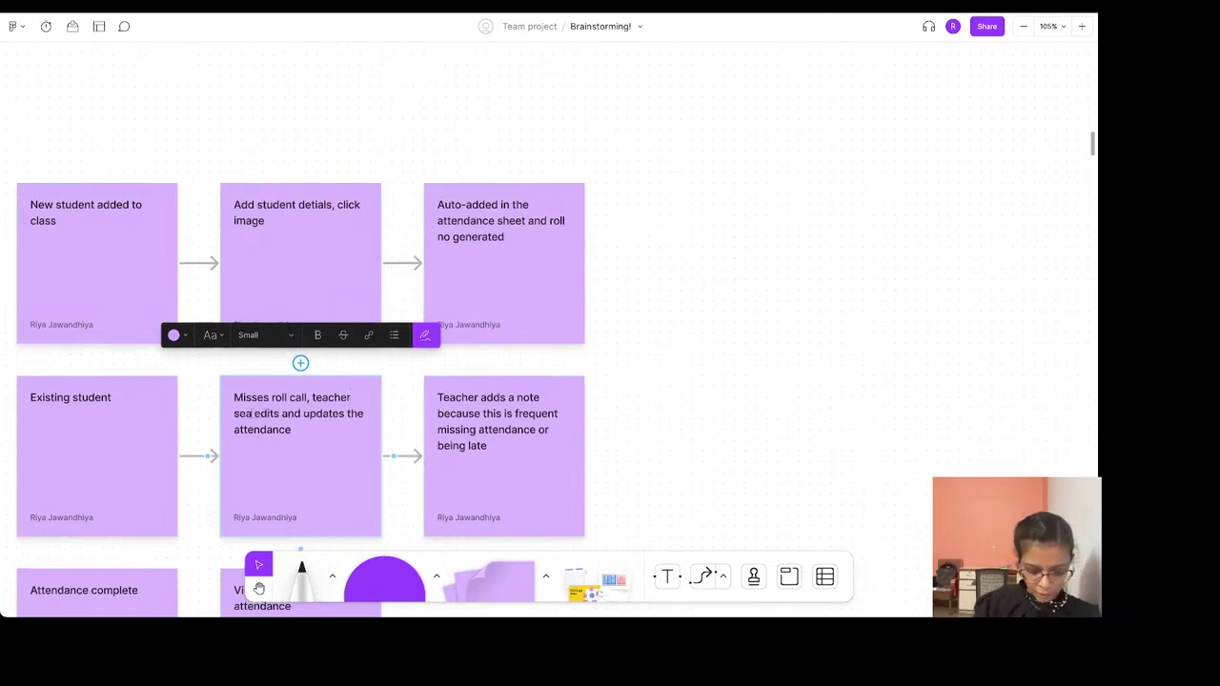
pyautogui.write('udents')
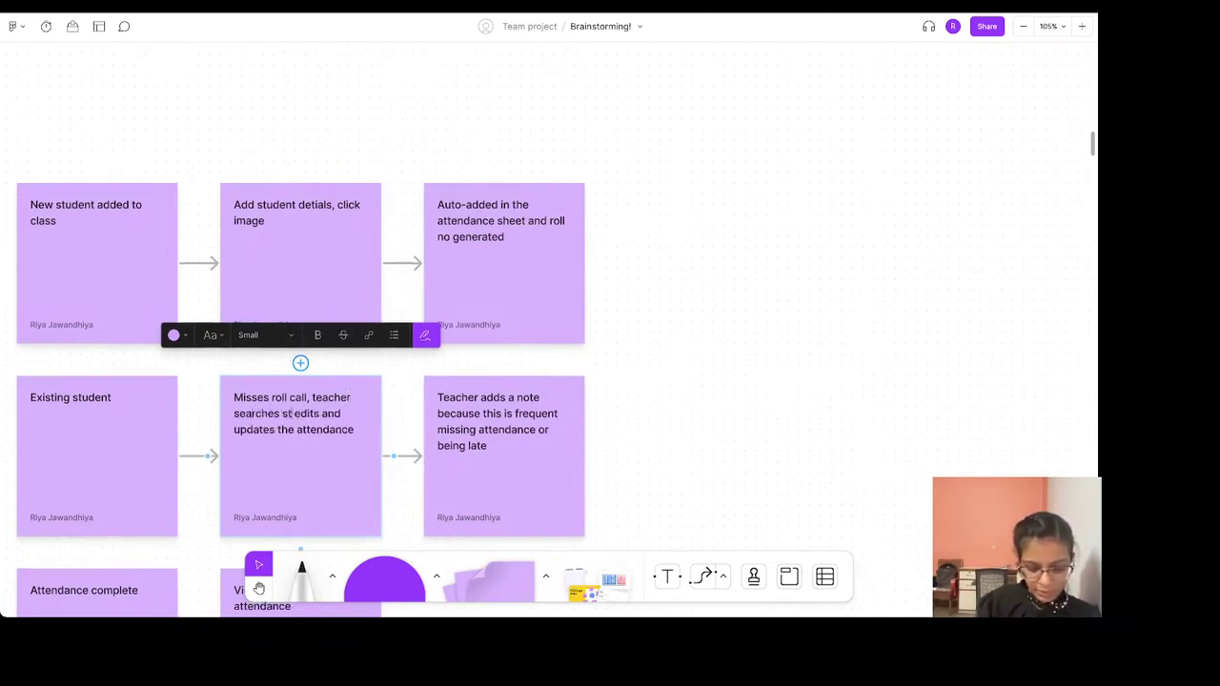
pyautogui.write(' in list,')
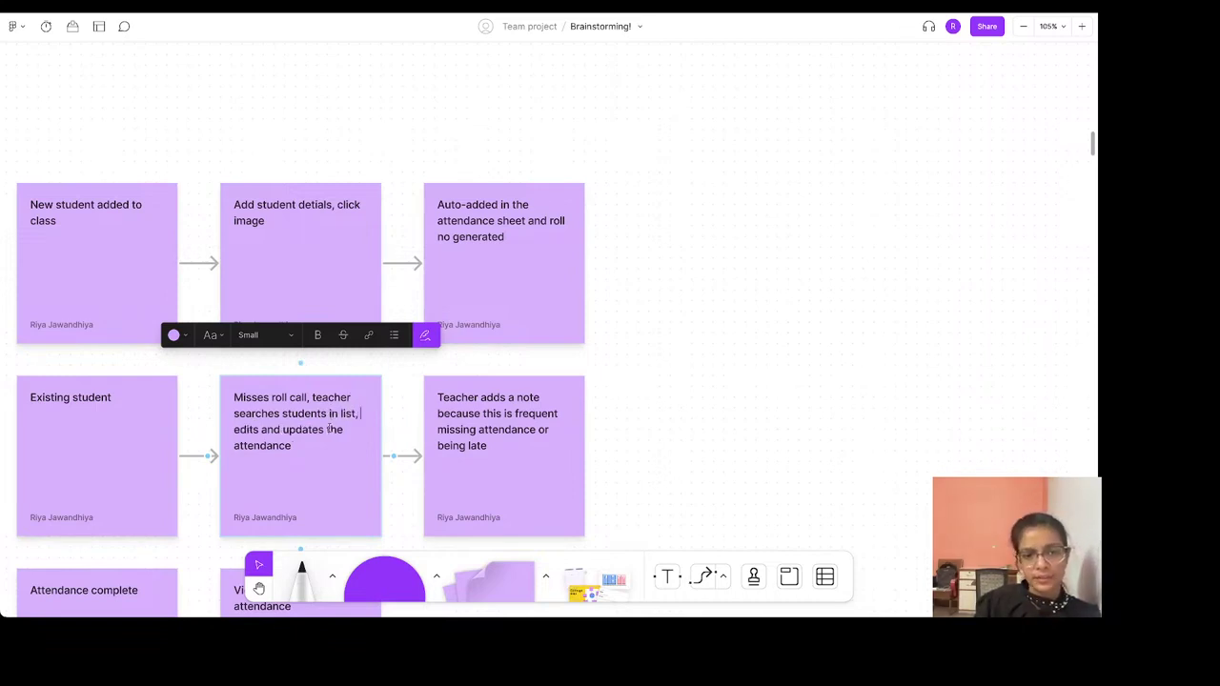
# Insert "opens and" before "edits" in the purple "Misses roll call" note and finish editing its text
pyautogui.write(' opens and')
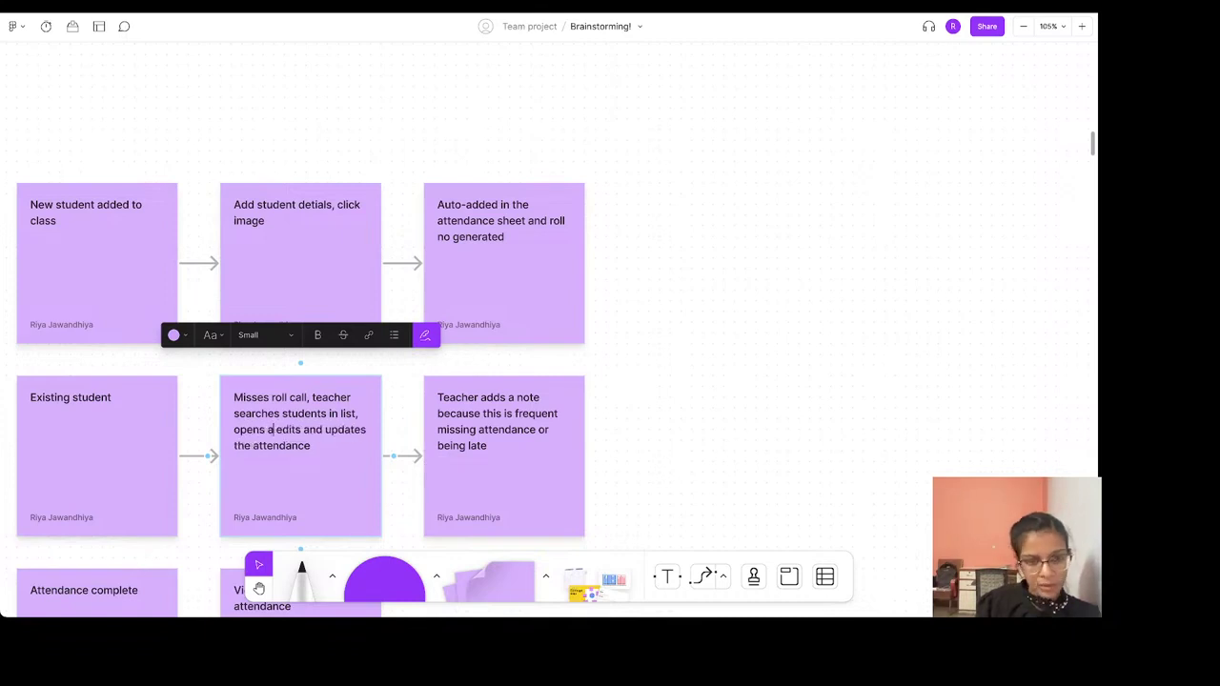
pyautogui.scroll(-10, 336, 432)
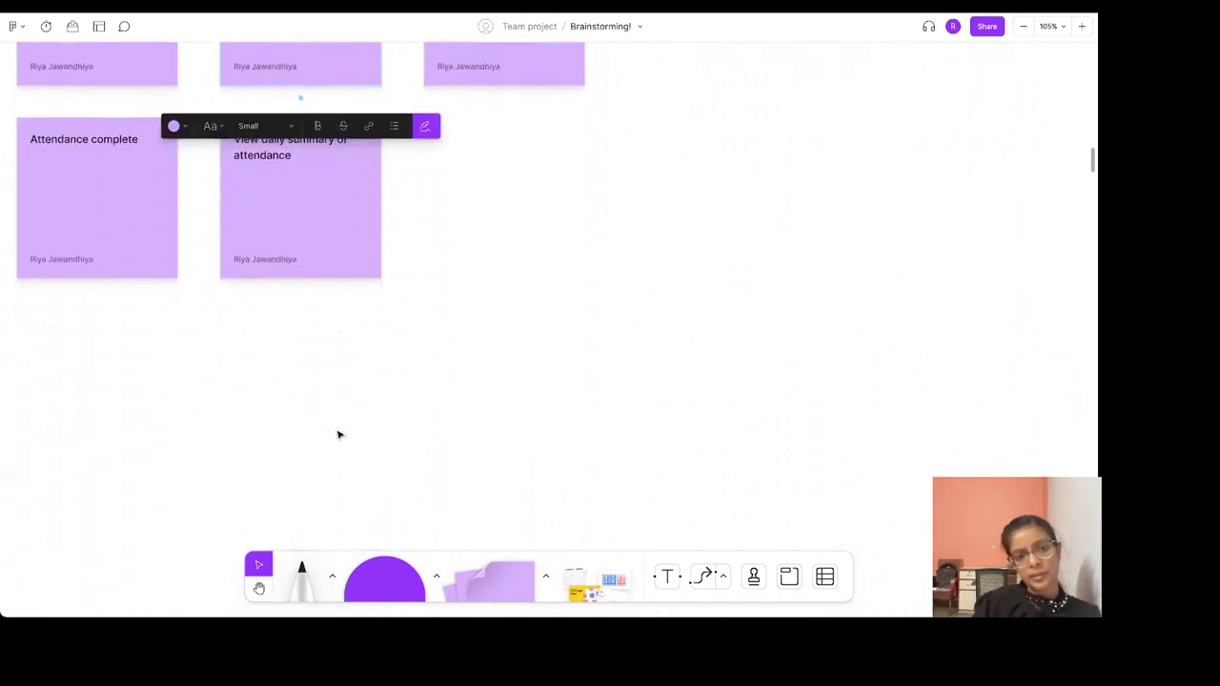
pyautogui.hscroll(2, 340, 435)
pyautogui.scroll(4, 340, 434)
pyautogui.hscroll(-6, 340, 434)
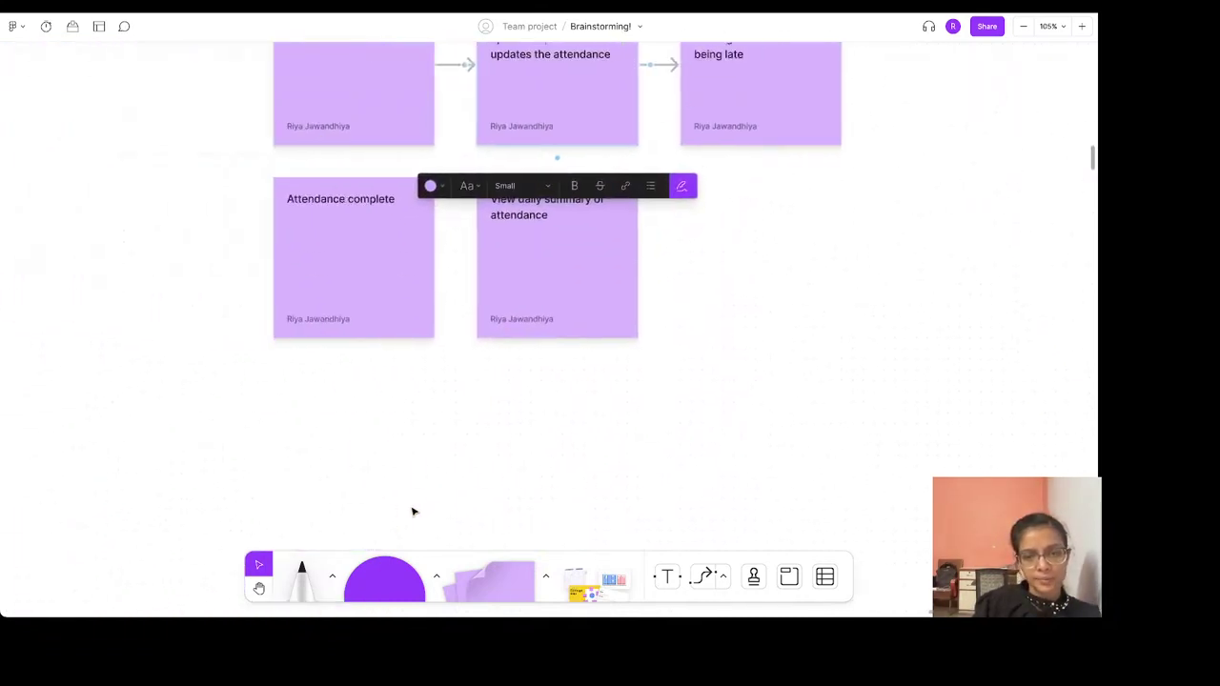
pyautogui.click(458, 455)
# Connect the "Attendance complete" note to the "View daily summary of attendance" note with an arrow
pyautogui.click(705, 576)
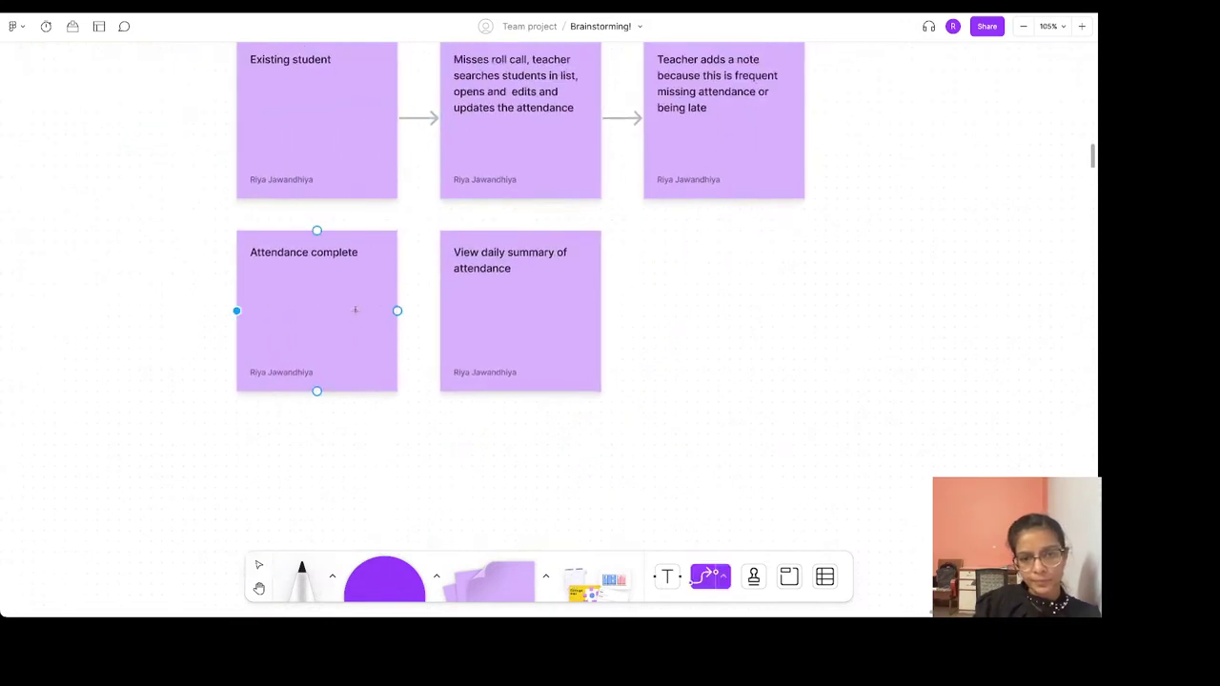
pyautogui.moveTo(398, 309); pyautogui.dragTo(440, 310)
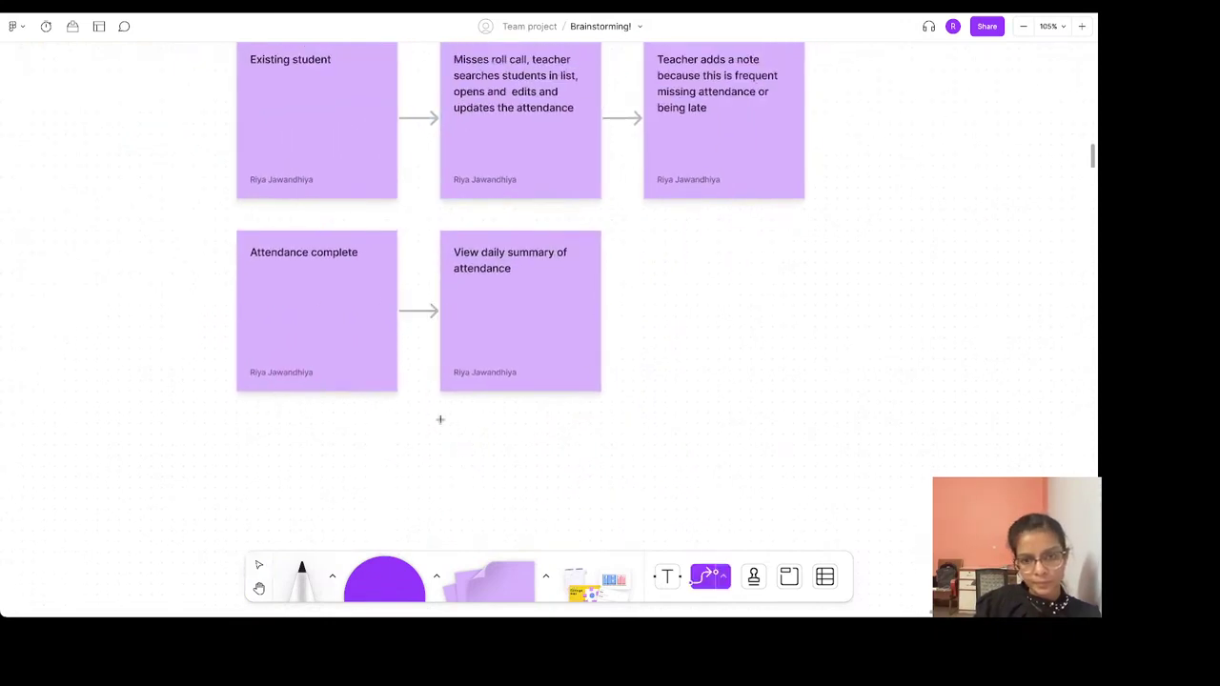
pyautogui.press('Escape')
# Select all the purple flow notes with their connectors, copy them, and switch to the "Education and attendance App" design file
pyautogui.scroll(-10, 441, 420)
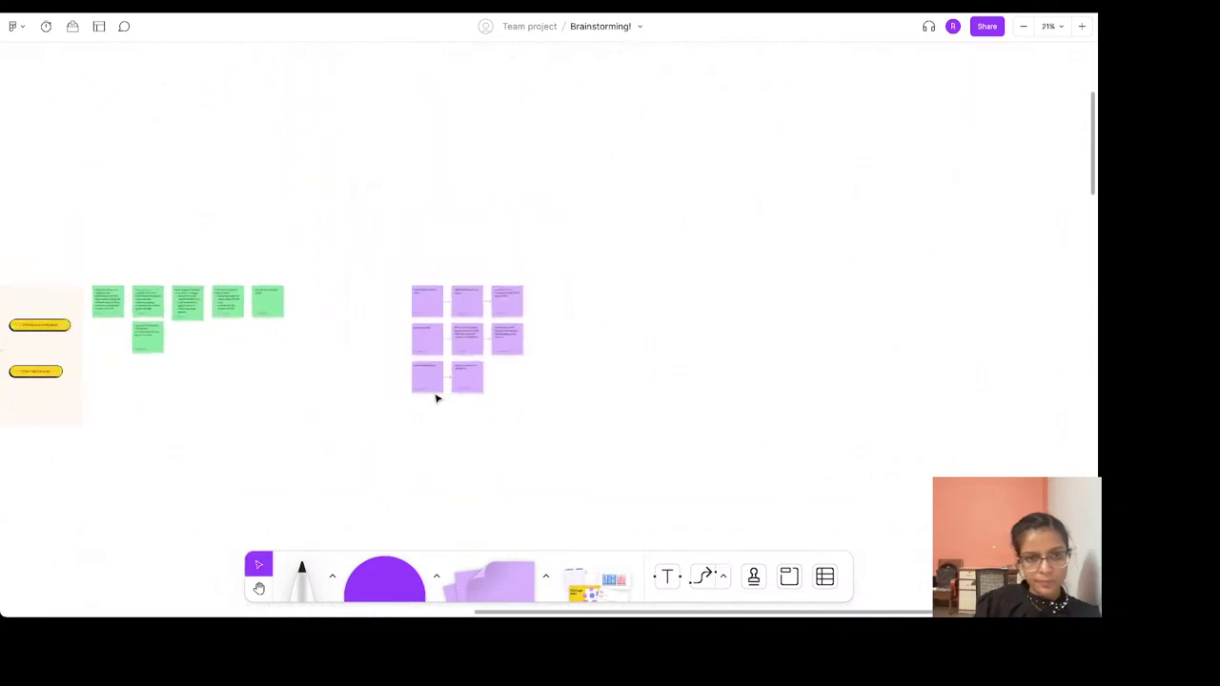
pyautogui.hscroll(-2, 304, 376)
pyautogui.scroll(6, 316, 346)
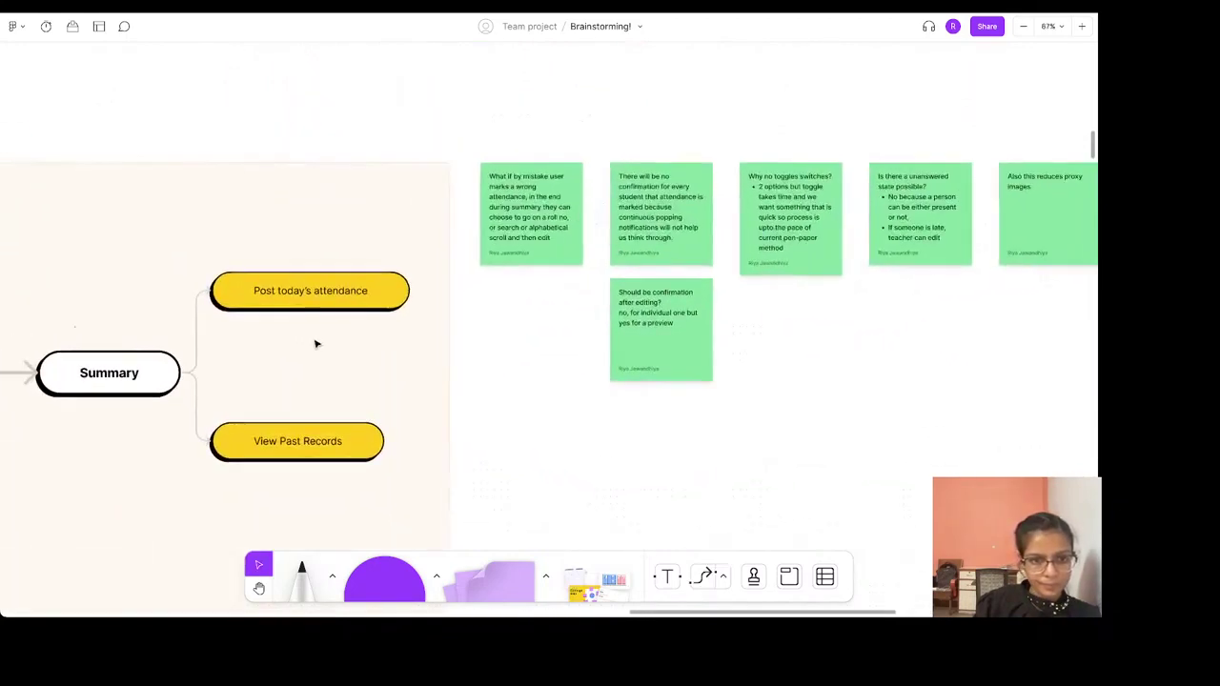
pyautogui.hscroll(10, 316, 345)
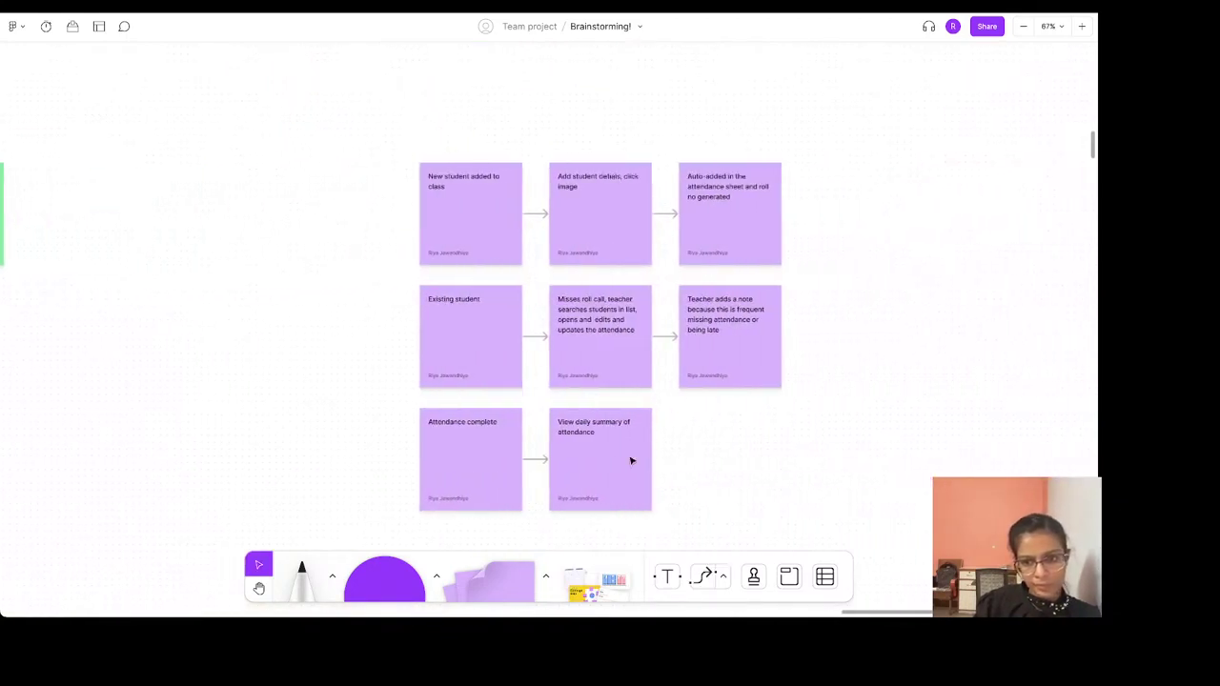
pyautogui.scroll(4, 632, 462)
pyautogui.scroll(-3, 630, 461)
pyautogui.hscroll(2, 629, 460)
pyautogui.click(575, 391)
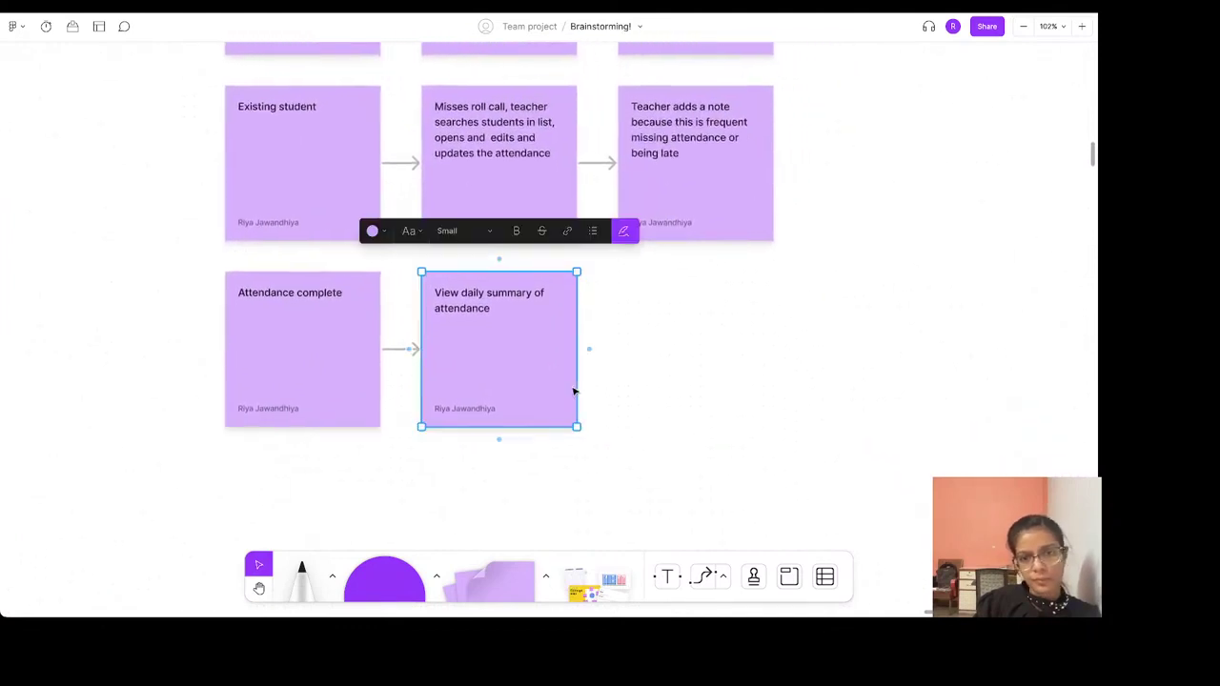
pyautogui.scroll(-4, 483, 344)
pyautogui.moveTo(263, 68); pyautogui.dragTo(684, 422)
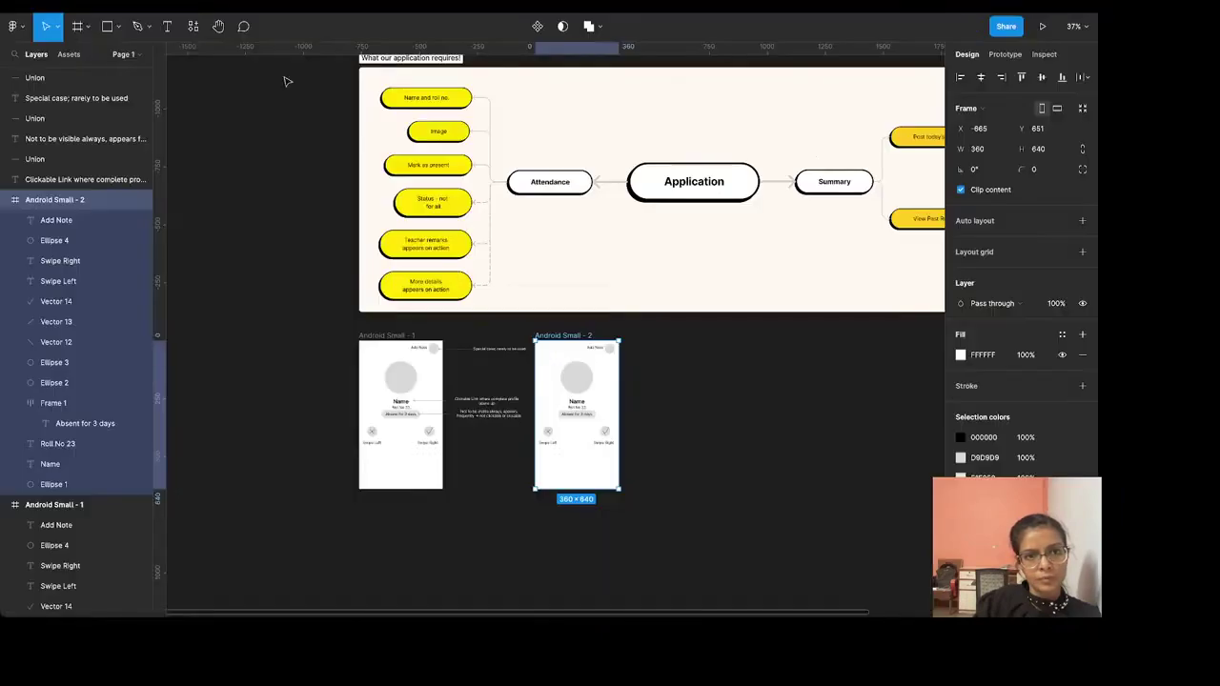
# Paste the purple flow notes onto the canvas and place them beside the application diagram, clear of its right edge
pyautogui.scroll(-5, 444, 232)
pyautogui.click(507, 226)
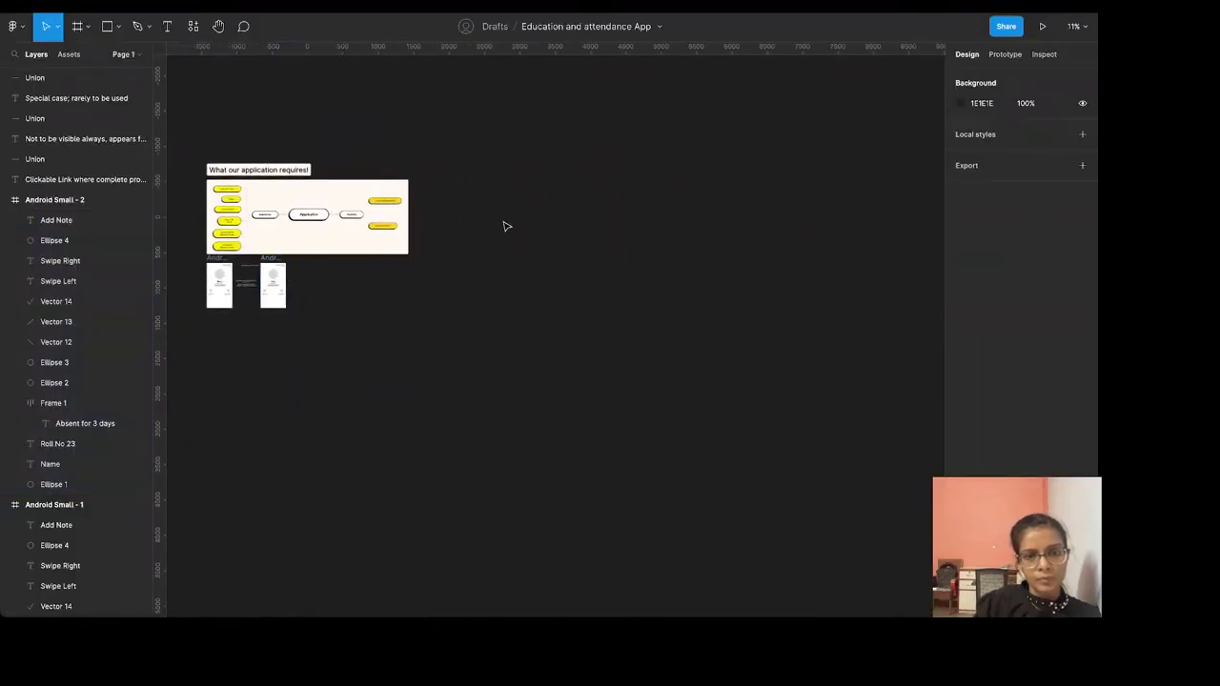
pyautogui.hotkey('ctrl', 'v')
pyautogui.moveTo(546, 314); pyautogui.dragTo(480, 202)
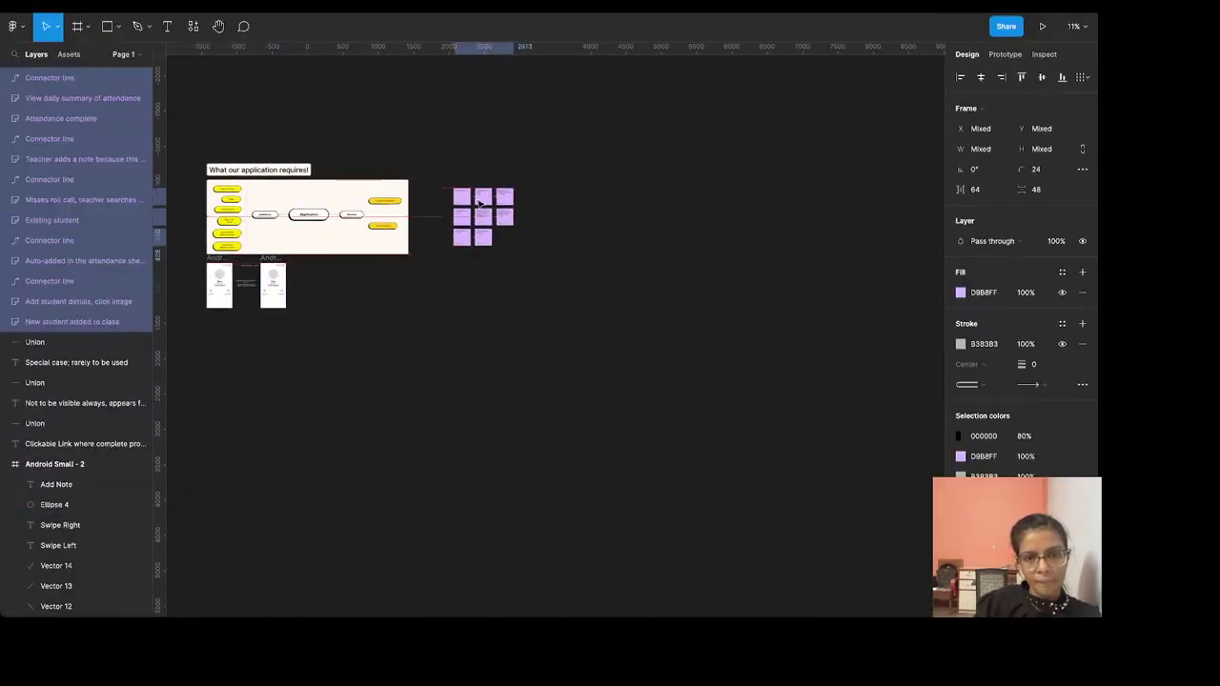
# Draw a section of about 911 × 891 enclosing all the pasted purple notes
pyautogui.scroll(10, 481, 195)
pyautogui.click(703, 232)
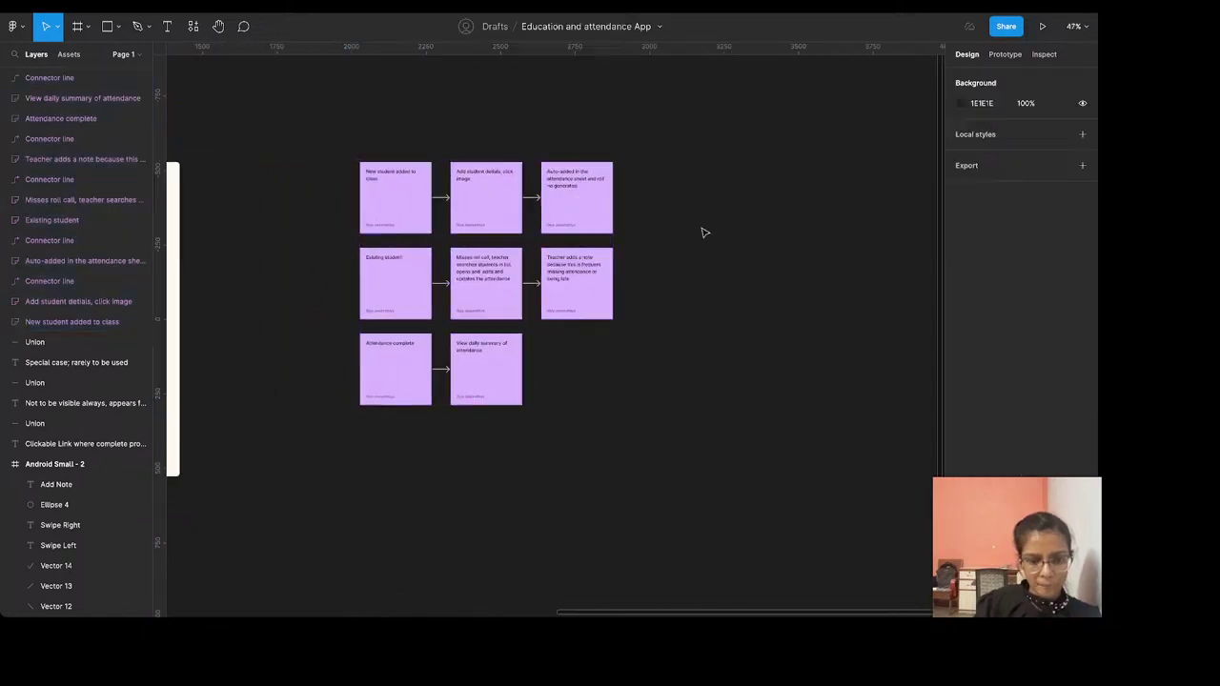
pyautogui.press('f')
pyautogui.moveTo(350, 152); pyautogui.dragTo(625, 417)
# Fill the section with the sticky notes' purple, D9B8FF, sampled from a note, and set the fill opacity to 15%
pyautogui.click(960, 293)
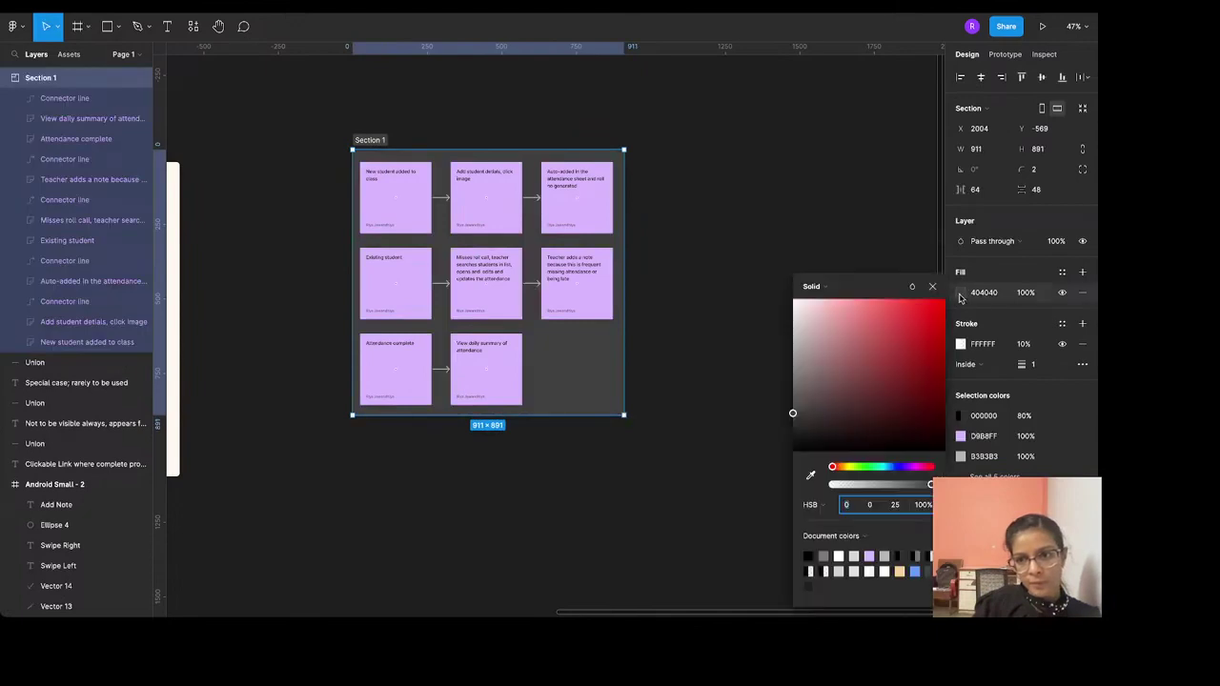
pyautogui.click(811, 476)
pyautogui.click(597, 307)
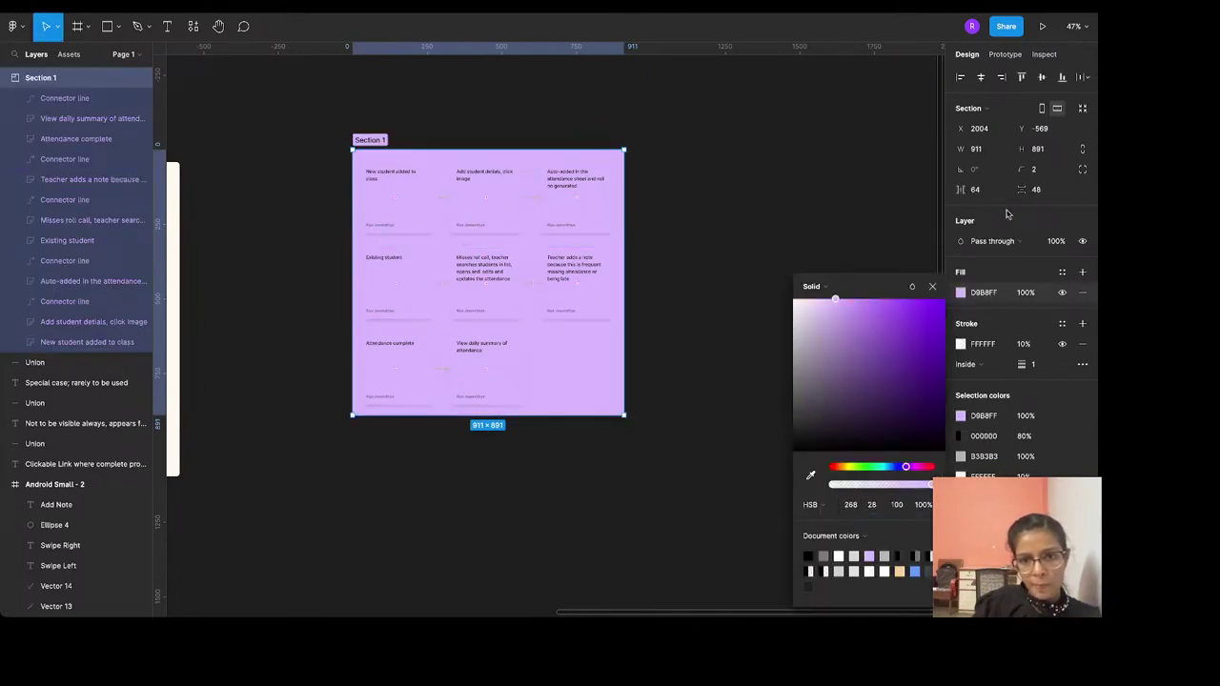
pyautogui.click(1023, 292)
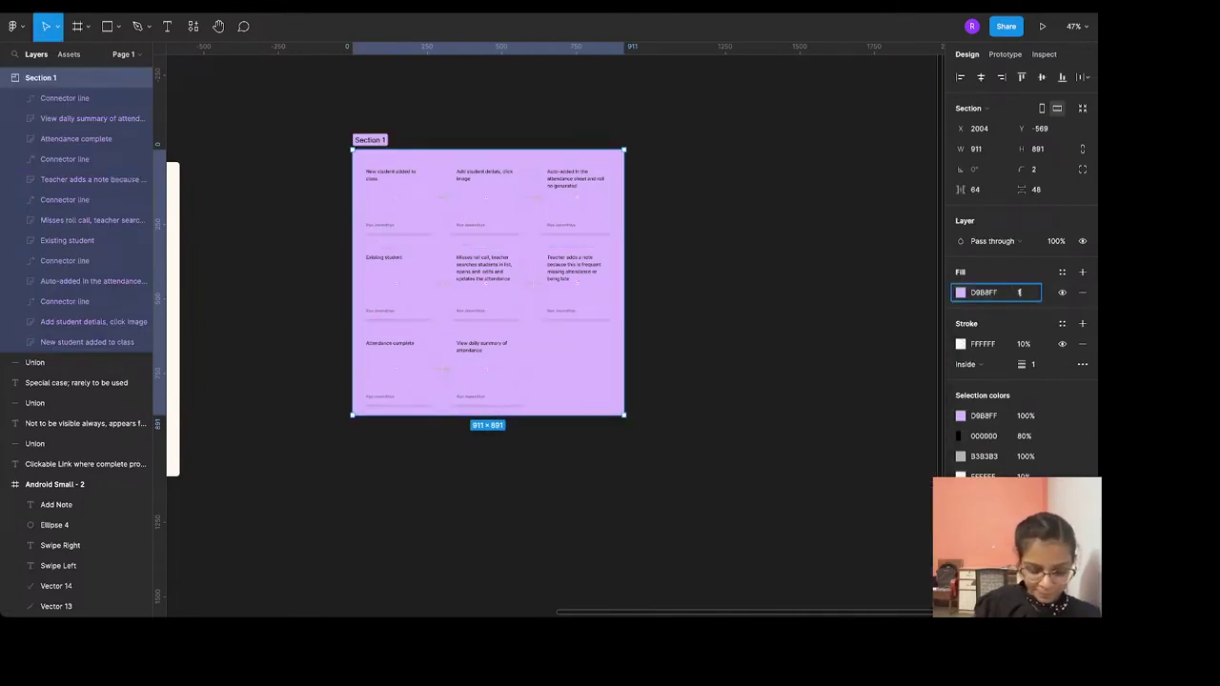
pyautogui.write('15')
pyautogui.press('Return')
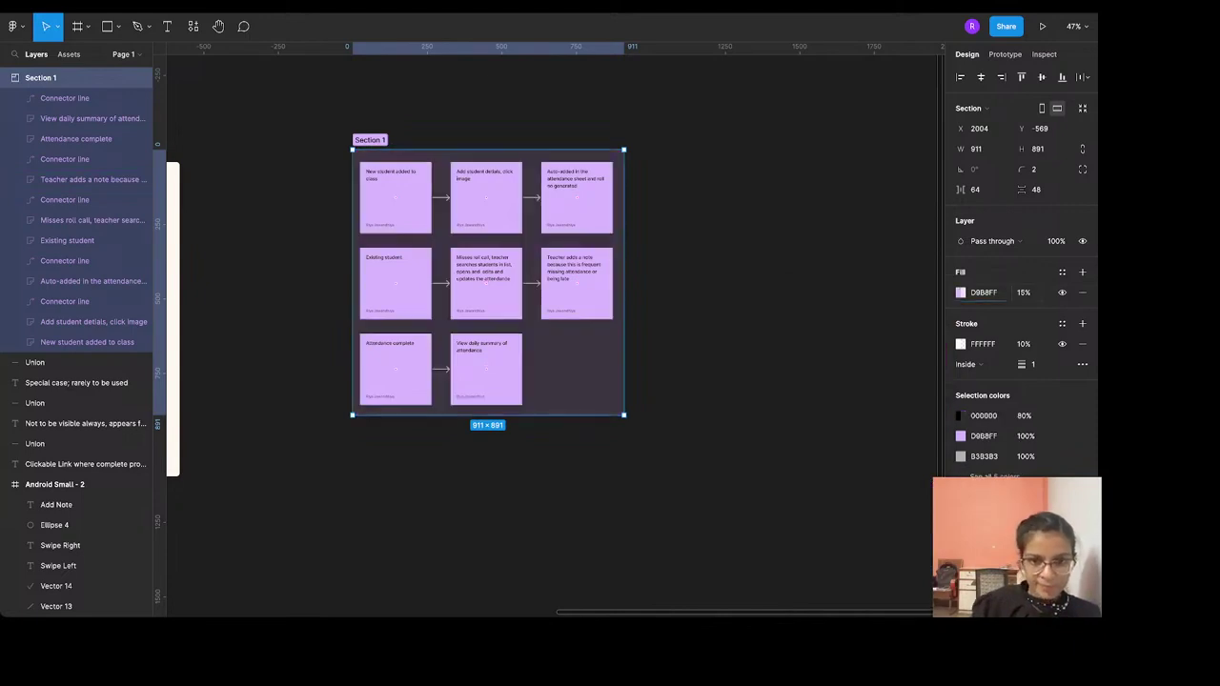
# Adjust the section's fill colour to a slightly deeper purple, D1ADFB
pyautogui.click(960, 293)
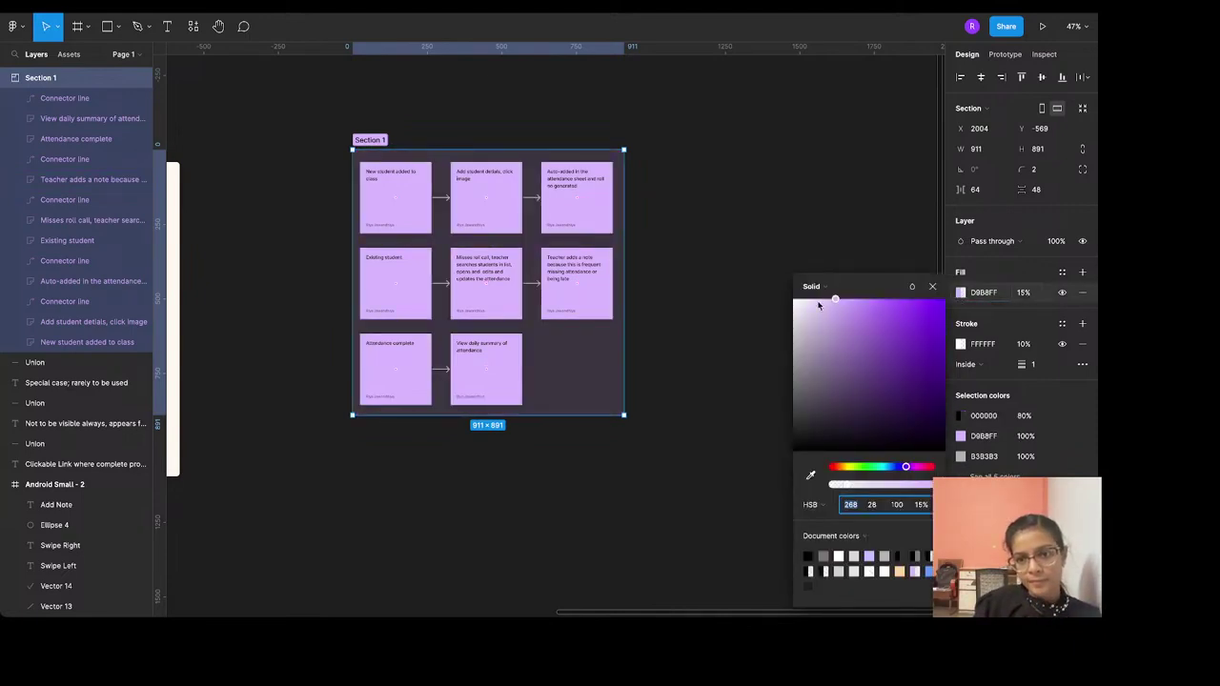
pyautogui.moveTo(818, 305)
pyautogui.mouseDown()
pyautogui.moveTo(802, 301)
pyautogui.moveTo(944, 302)
pyautogui.moveTo(840, 302)
pyautogui.mouseUp()
pyautogui.click(731, 182)
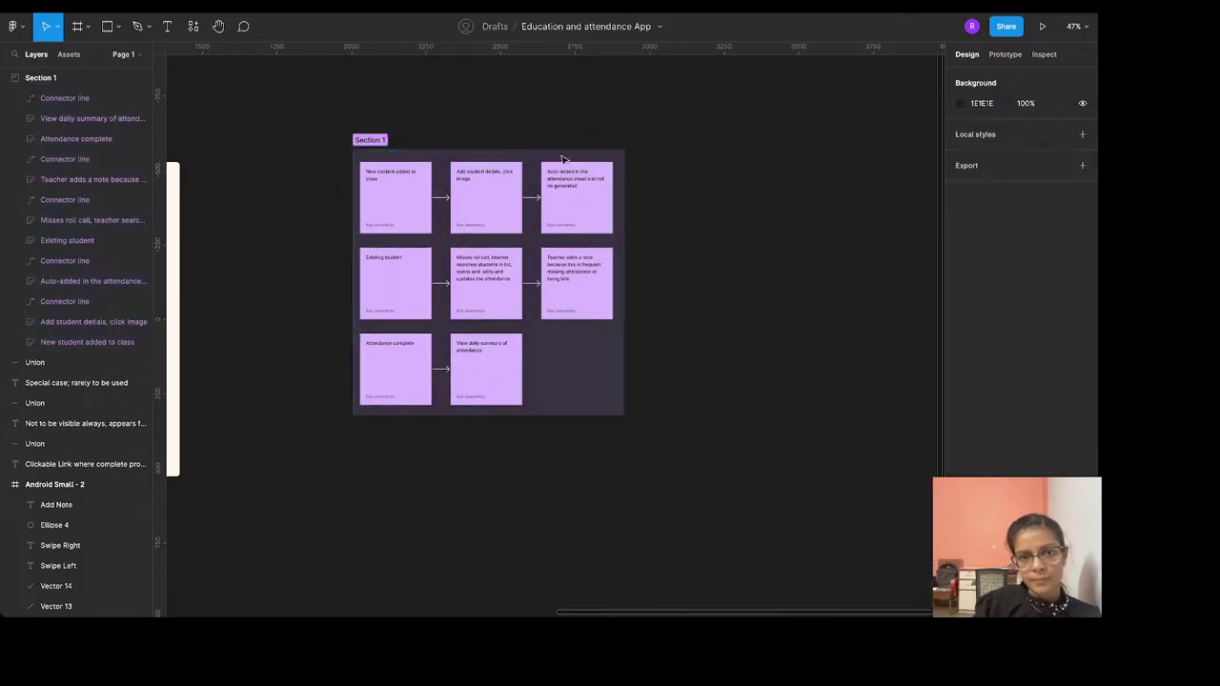
# Rename the section around the purple notes as "User flow to cover"
pyautogui.scroll(5, 564, 158)
pyautogui.hscroll(-3, 562, 159)
pyautogui.hscroll(-1, 562, 160)
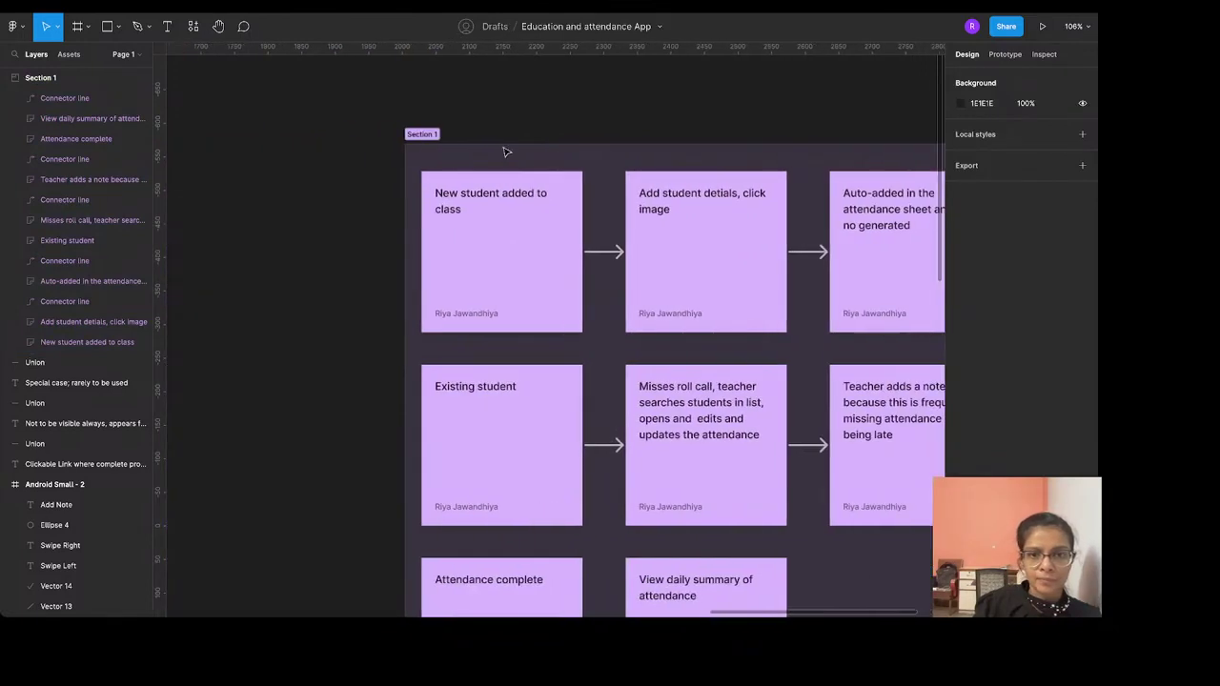
pyautogui.click(426, 133)
pyautogui.doubleClick(426, 133)
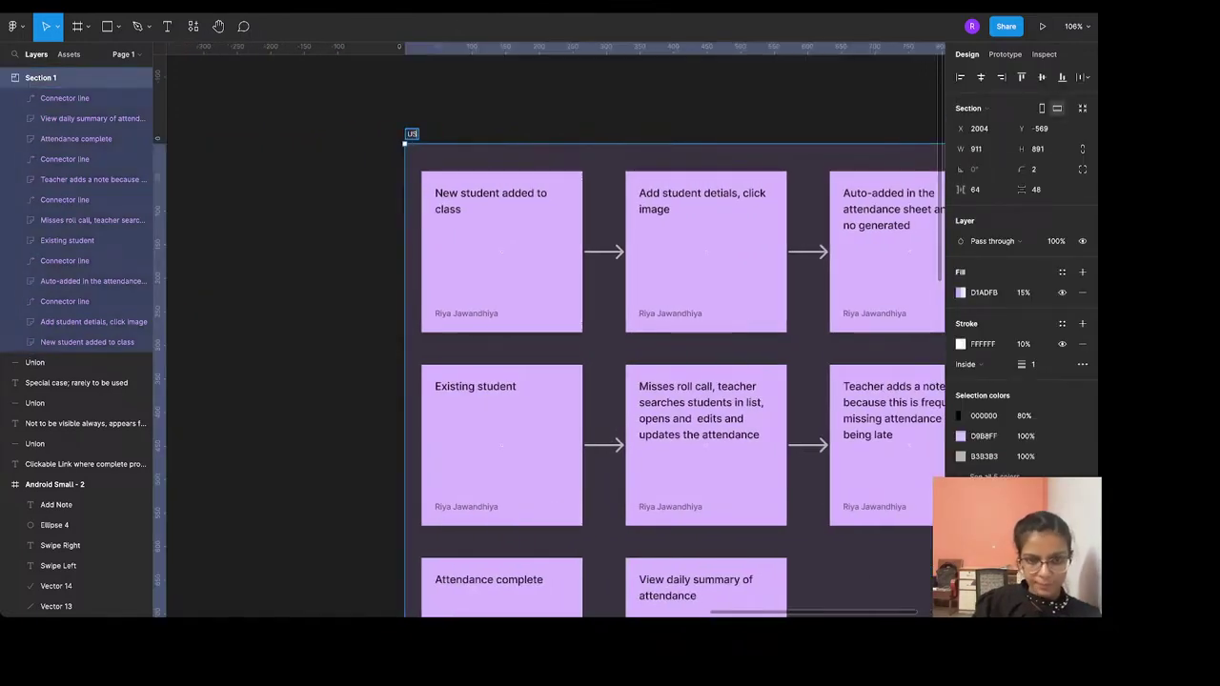
pyautogui.write('Us')
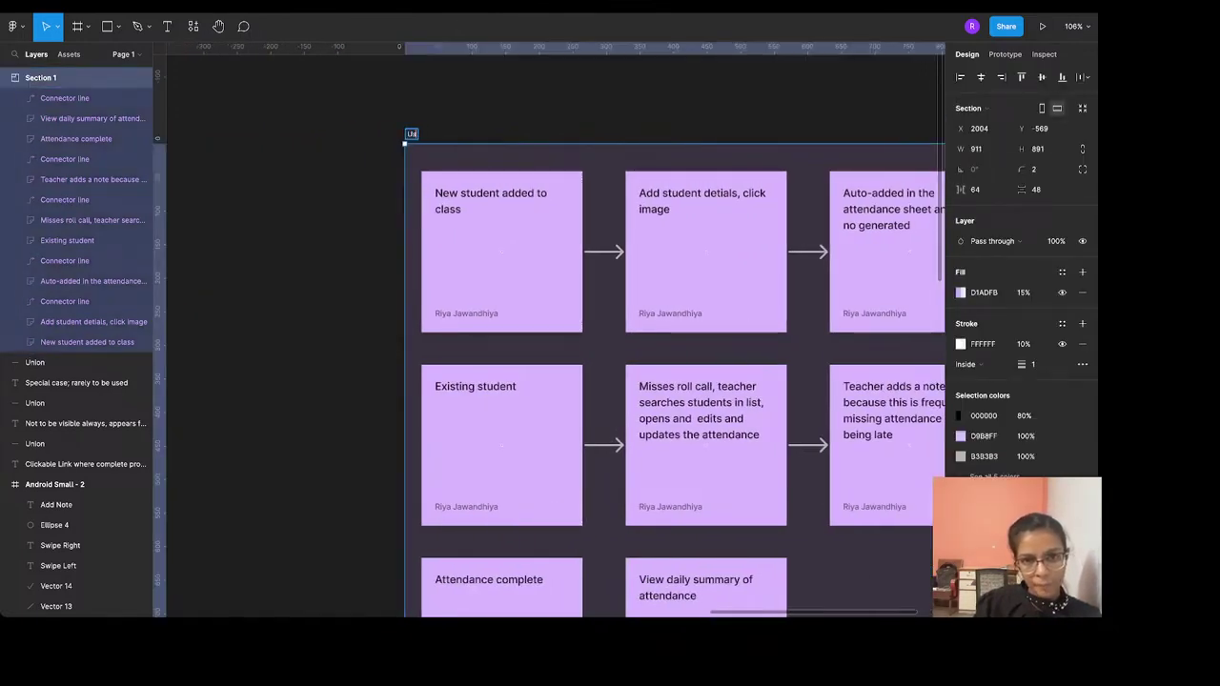
pyautogui.write('er flow')
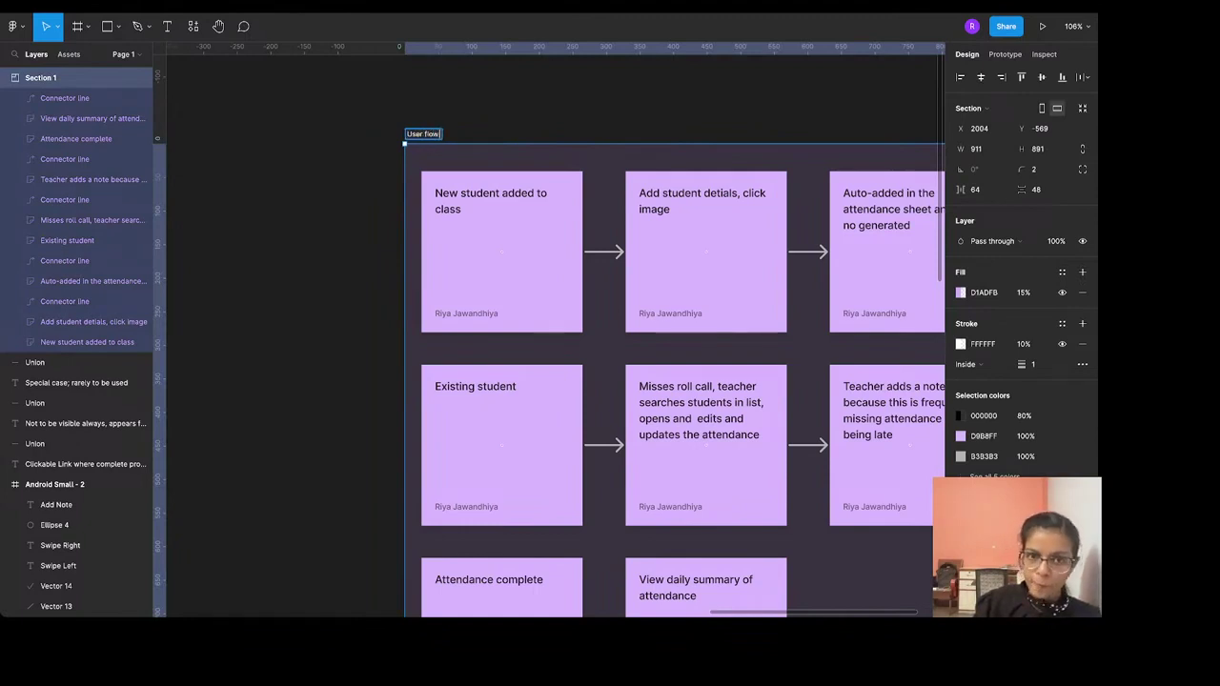
pyautogui.write(' to cove')
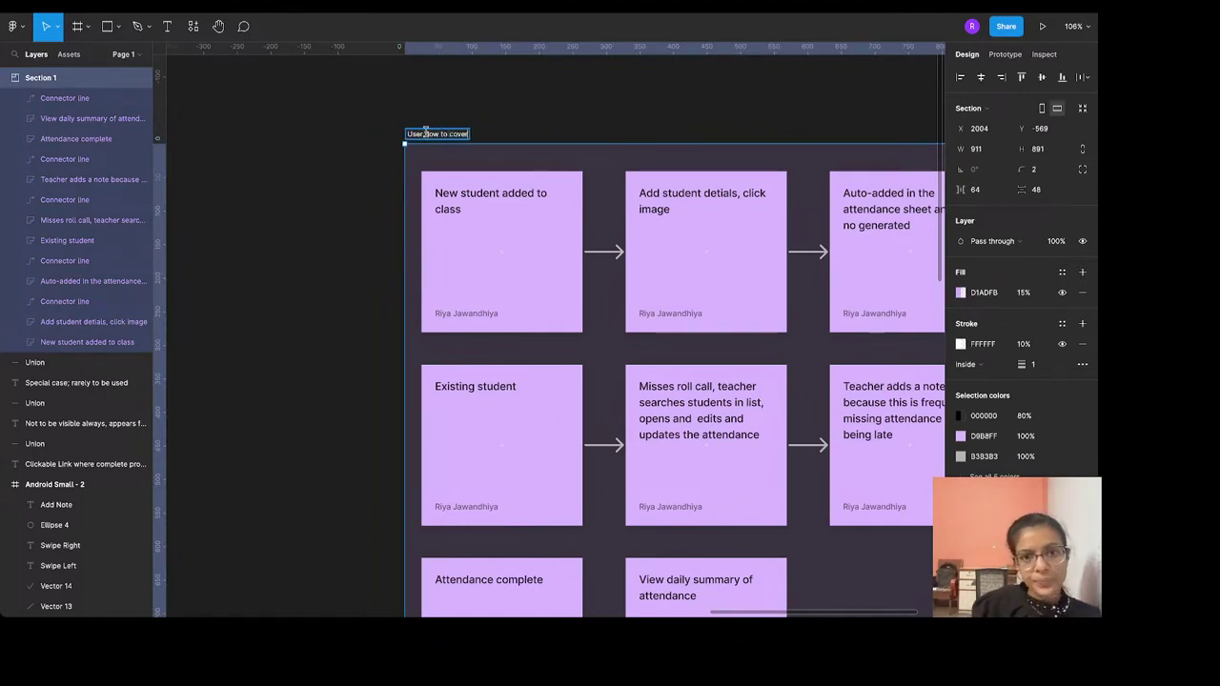
pyautogui.write('r')
pyautogui.click(368, 226)
# Move the "User flow to cover" section close to the application diagram's right edge, at about X 1464, Y -552
pyautogui.scroll(-10, 368, 226)
pyautogui.moveTo(406, 193); pyautogui.dragTo(304, 196)
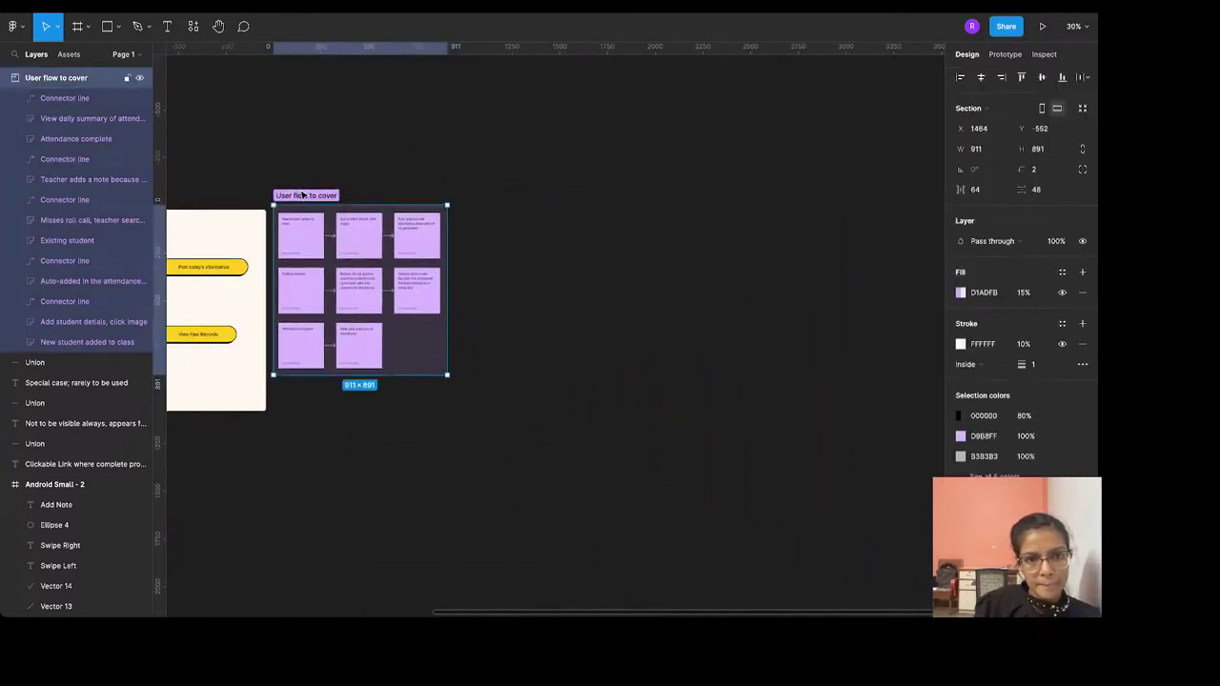
# Delete all the elements inside the Android Small - 2 frame, keeping the frame empty
pyautogui.hscroll(-6, 303, 194)
pyautogui.scroll(5, 599, 455)
pyautogui.hscroll(-2, 597, 456)
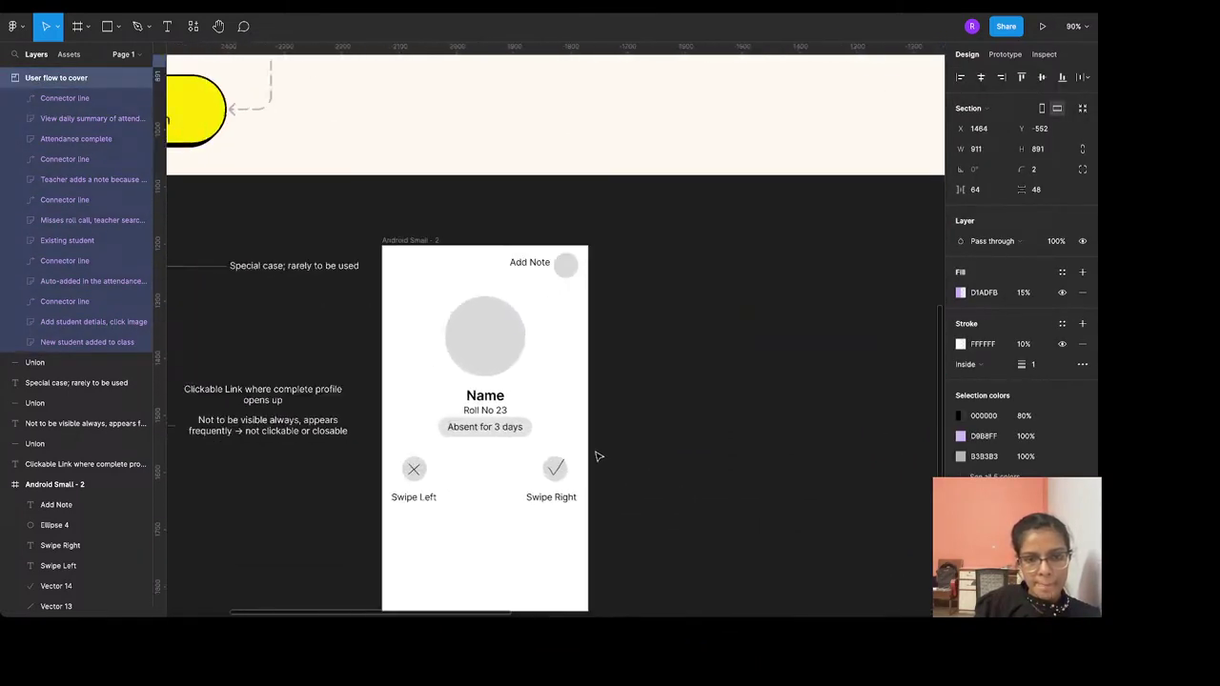
pyautogui.scroll(-1, 598, 457)
pyautogui.hscroll(-1, 598, 457)
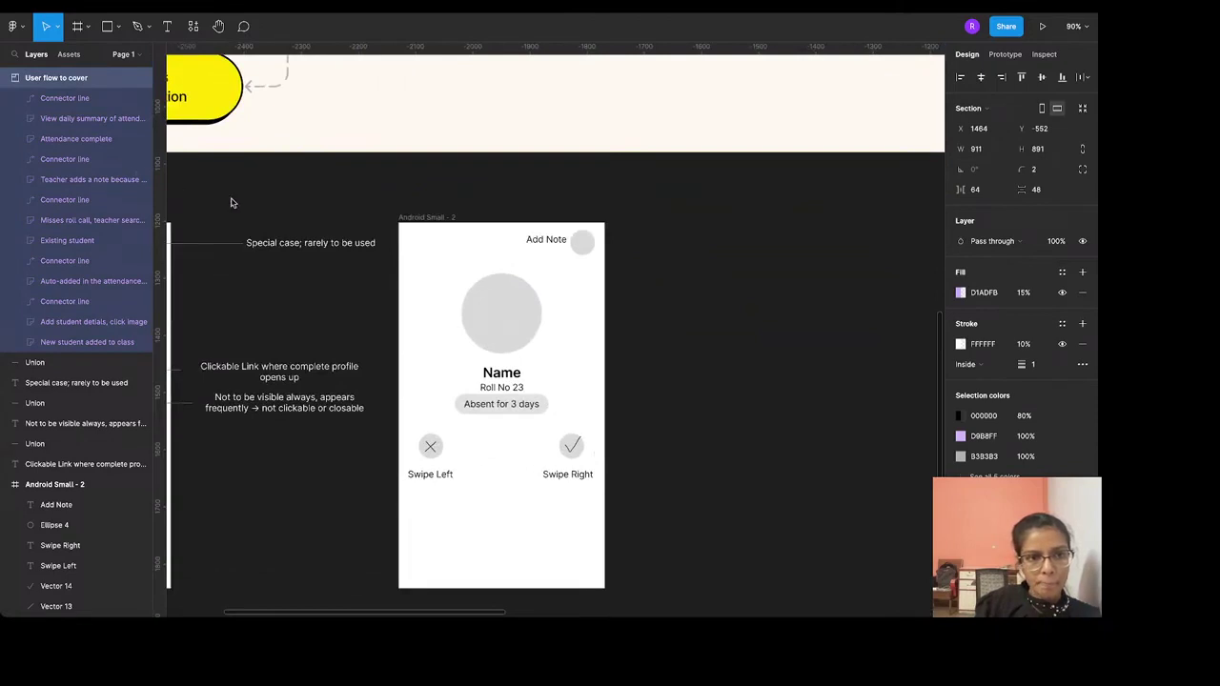
pyautogui.scroll(4, 526, 264)
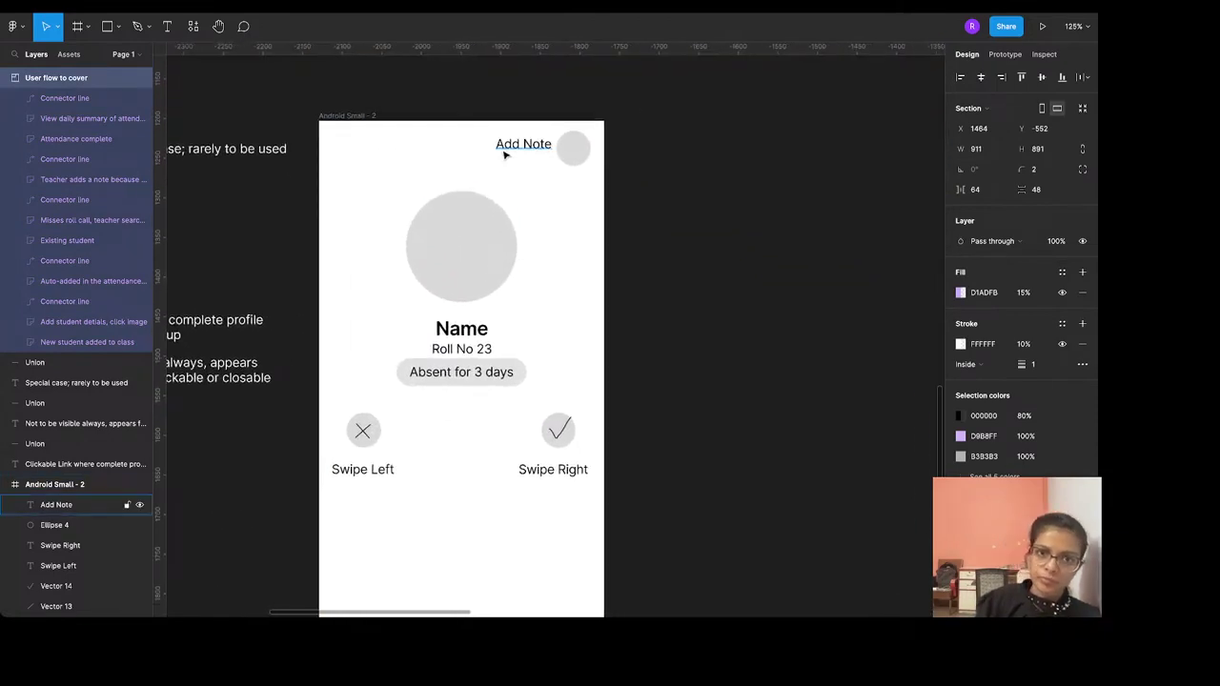
pyautogui.press('Escape')
pyautogui.moveTo(349, 147); pyautogui.dragTo(581, 521)
pyautogui.hotkey('ctrl', 'alt', 'g')
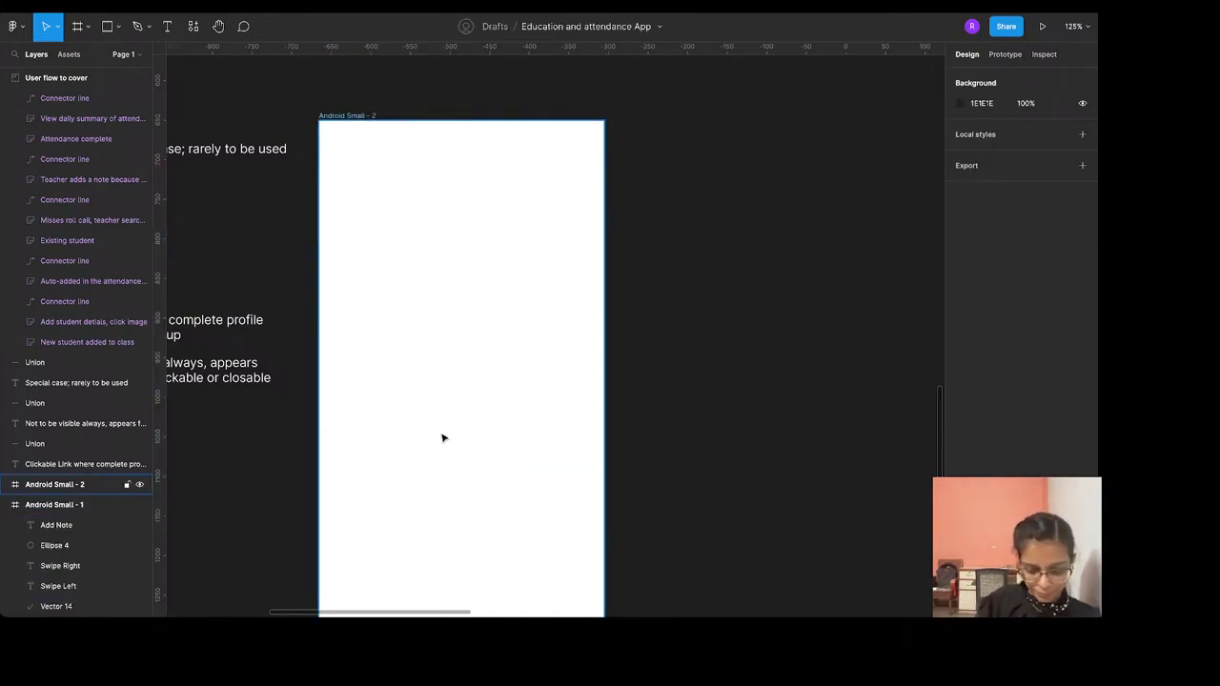
pyautogui.press('t')
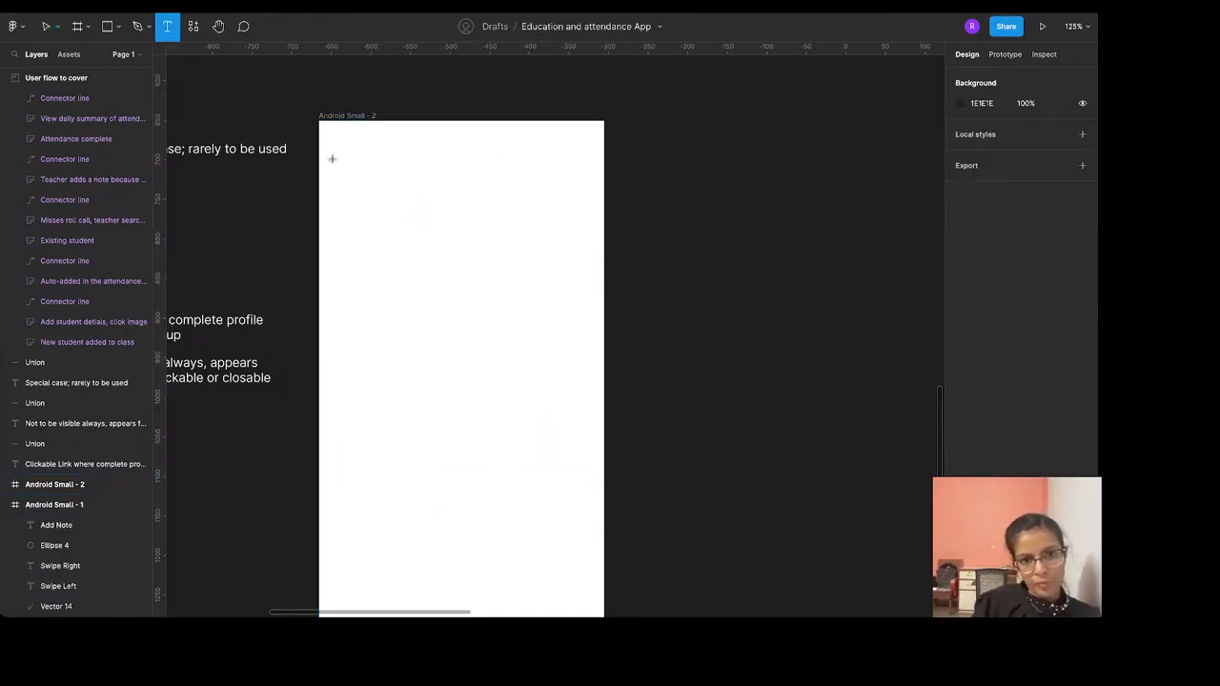
pyautogui.moveTo(338, 156); pyautogui.dragTo(537, 254)
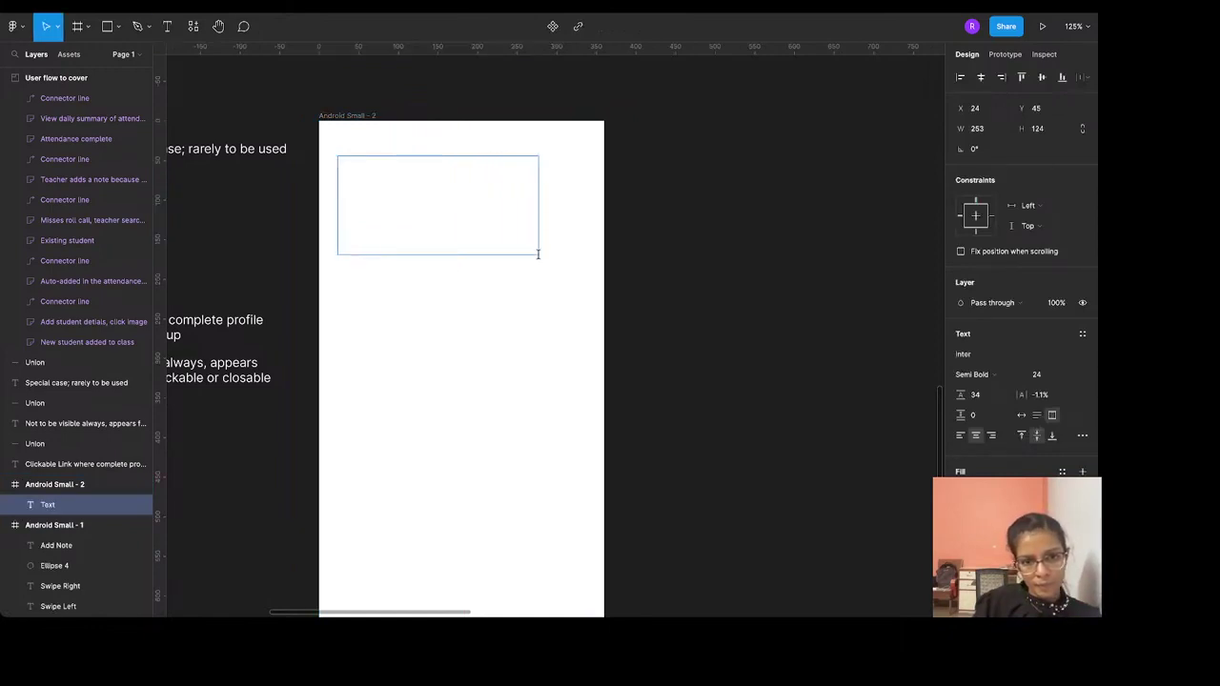
pyautogui.press('Escape')
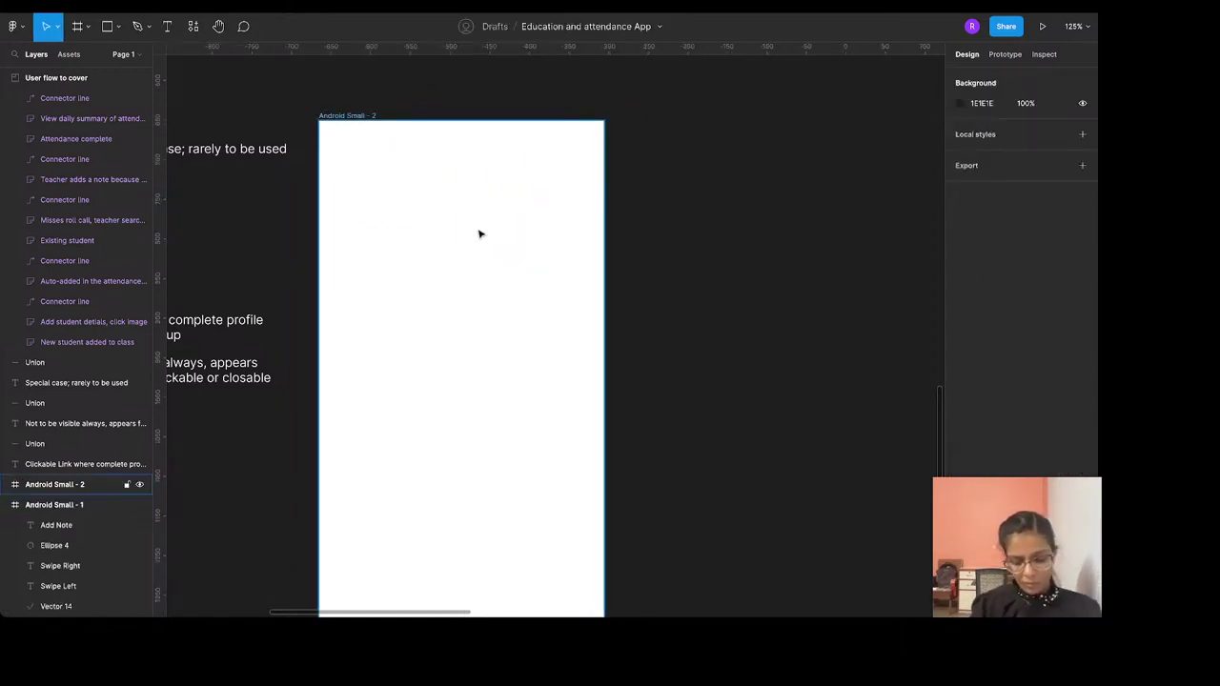
# Draw a rectangle about 319 × 149 in the Android Small - 2 frame at about X 21, Y 63, with a black stroke and hidden fill
pyautogui.press('r')
pyautogui.moveTo(338, 175); pyautogui.dragTo(590, 296)
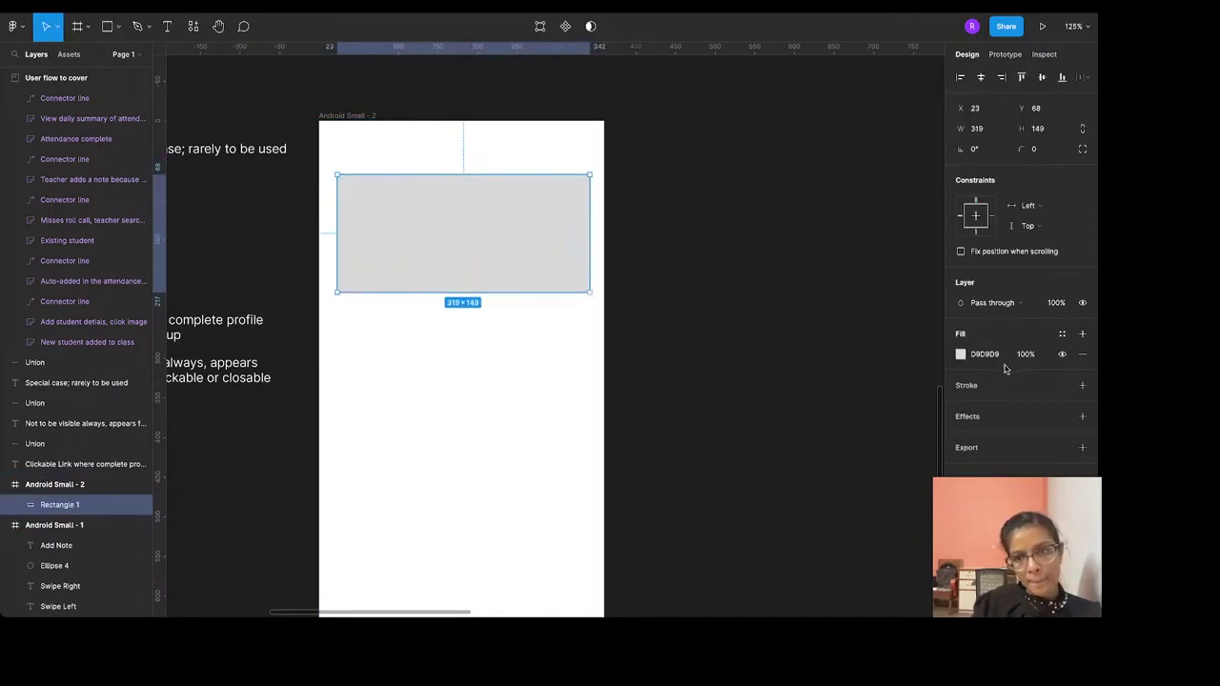
pyautogui.click(1082, 385)
pyautogui.click(1063, 354)
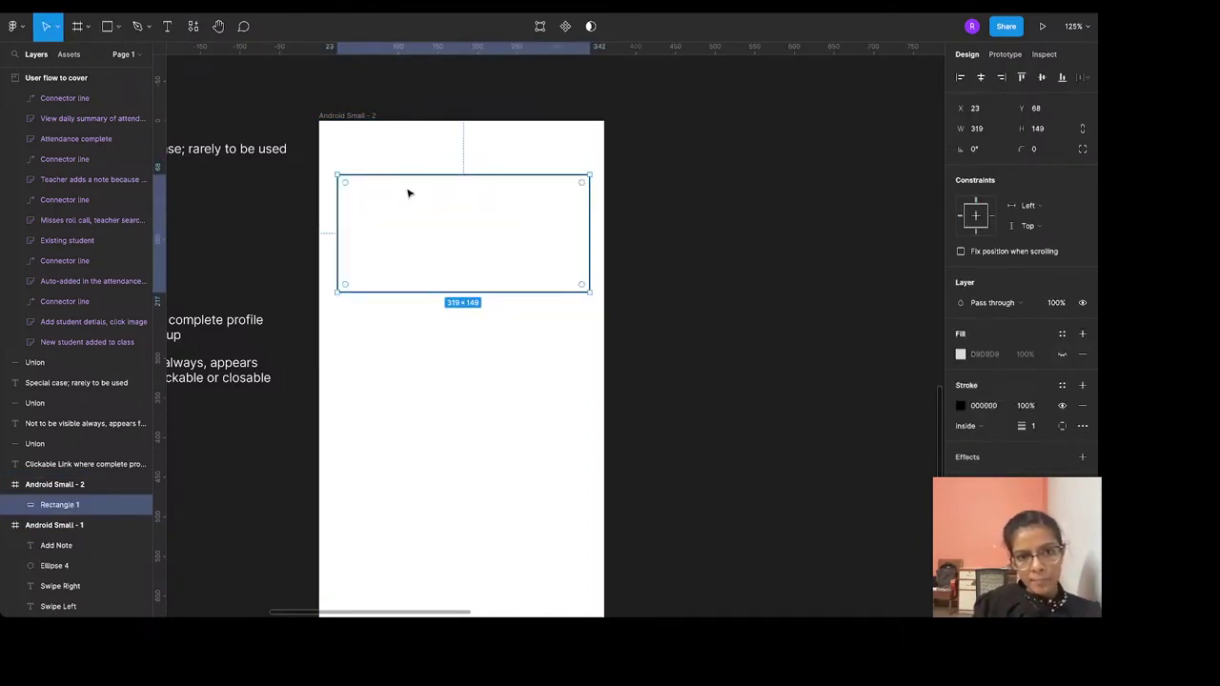
pyautogui.moveTo(408, 194); pyautogui.dragTo(403, 188)
# Add the heading "Text box open up" above the rectangle in Android Small - 2, aligned to its left edge at X 21, Y 29
pyautogui.press('t')
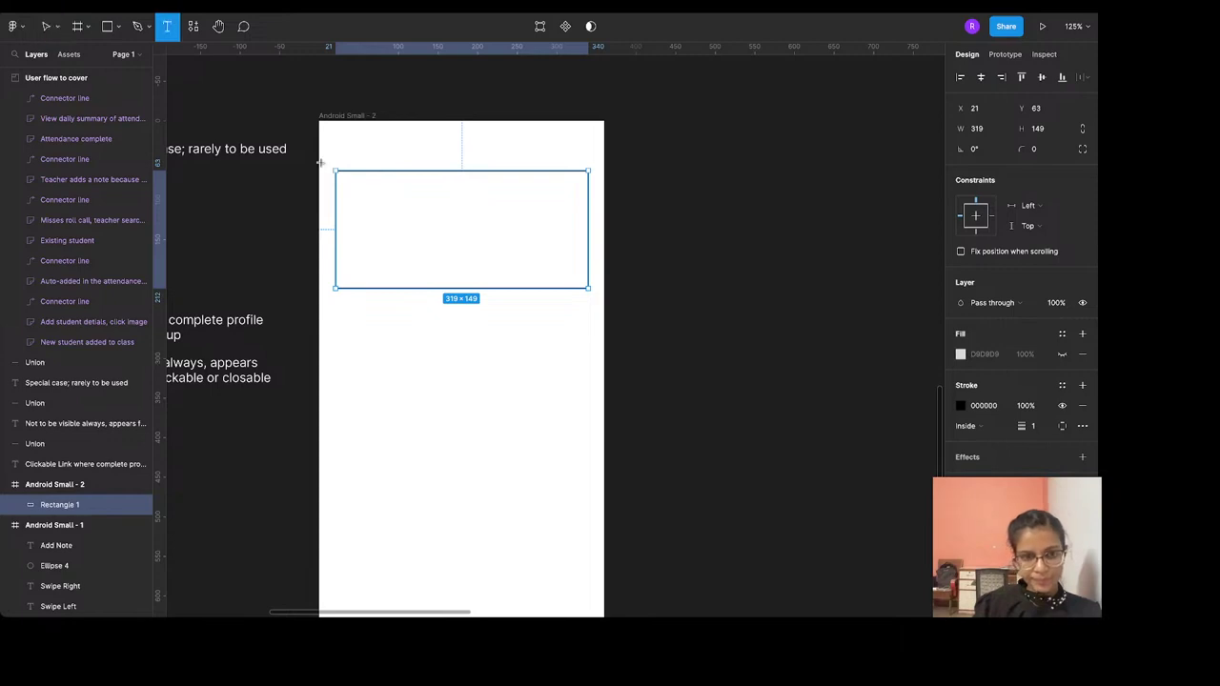
pyautogui.click(339, 158)
pyautogui.write('Te')
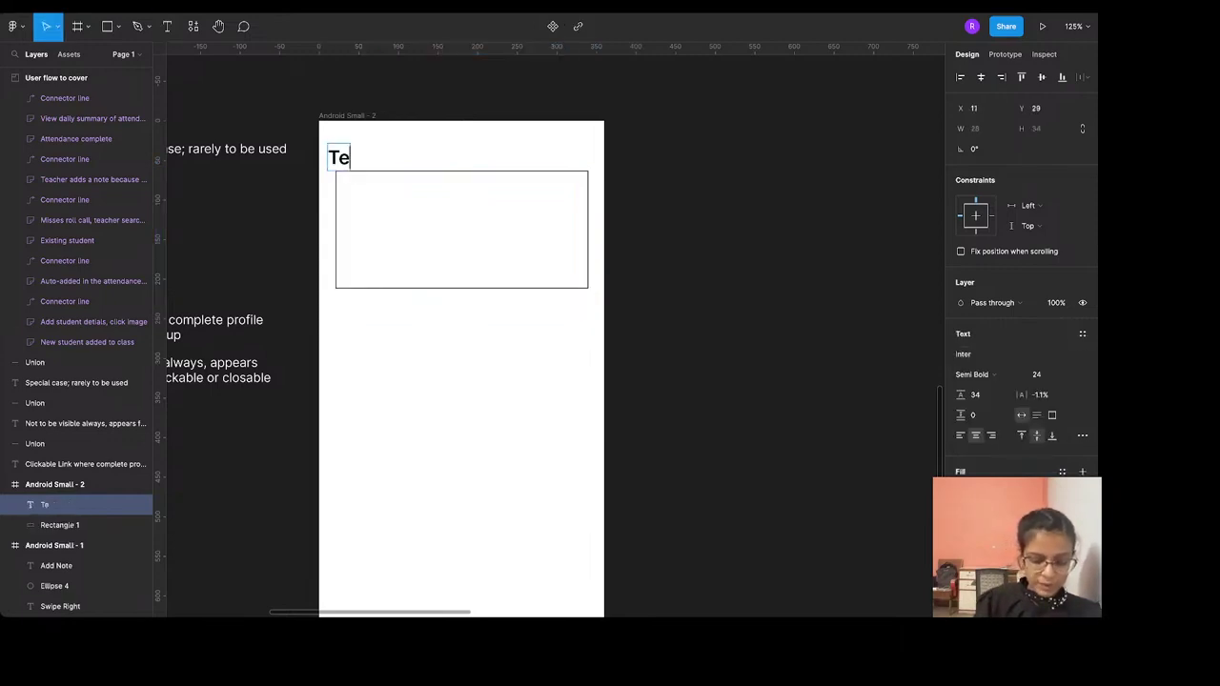
pyautogui.write('xt box')
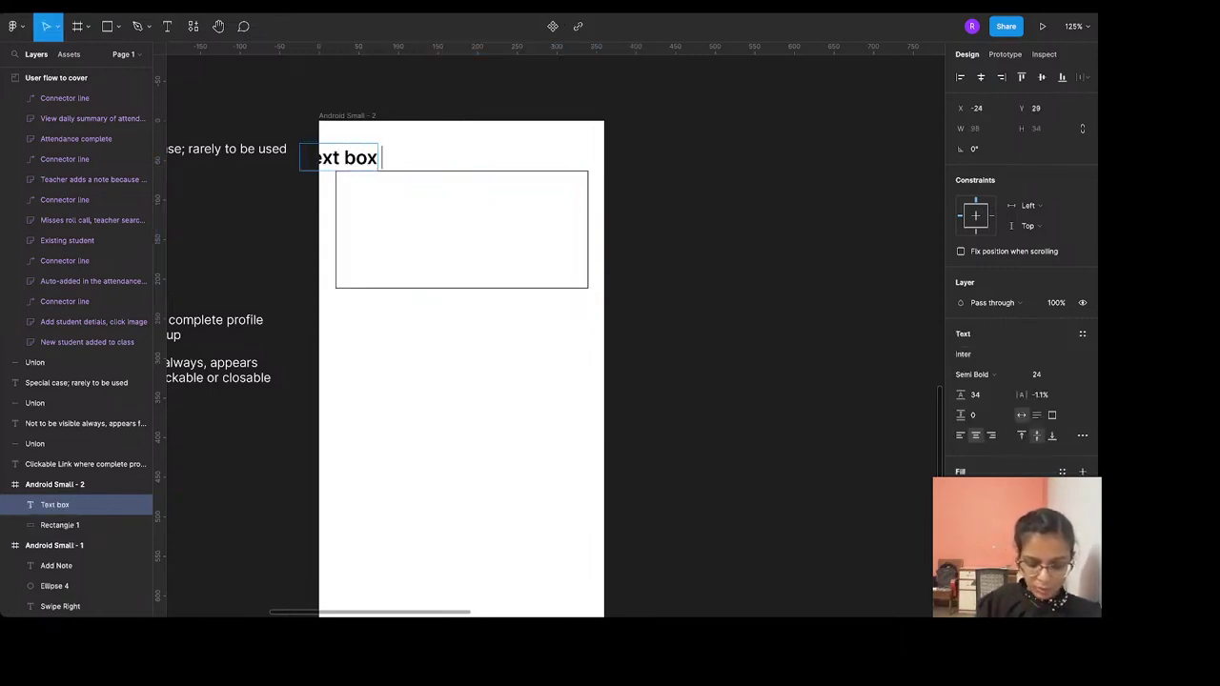
pyautogui.write(' open up')
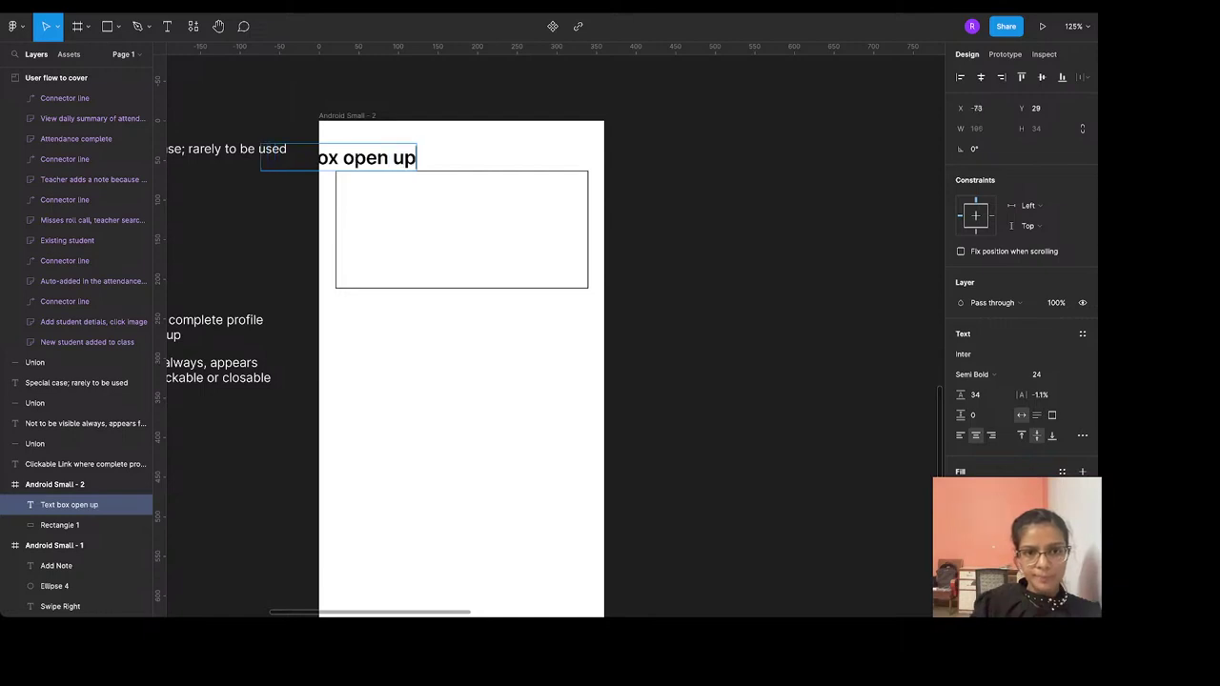
pyautogui.press('Escape')
pyautogui.moveTo(358, 162); pyautogui.dragTo(432, 162)
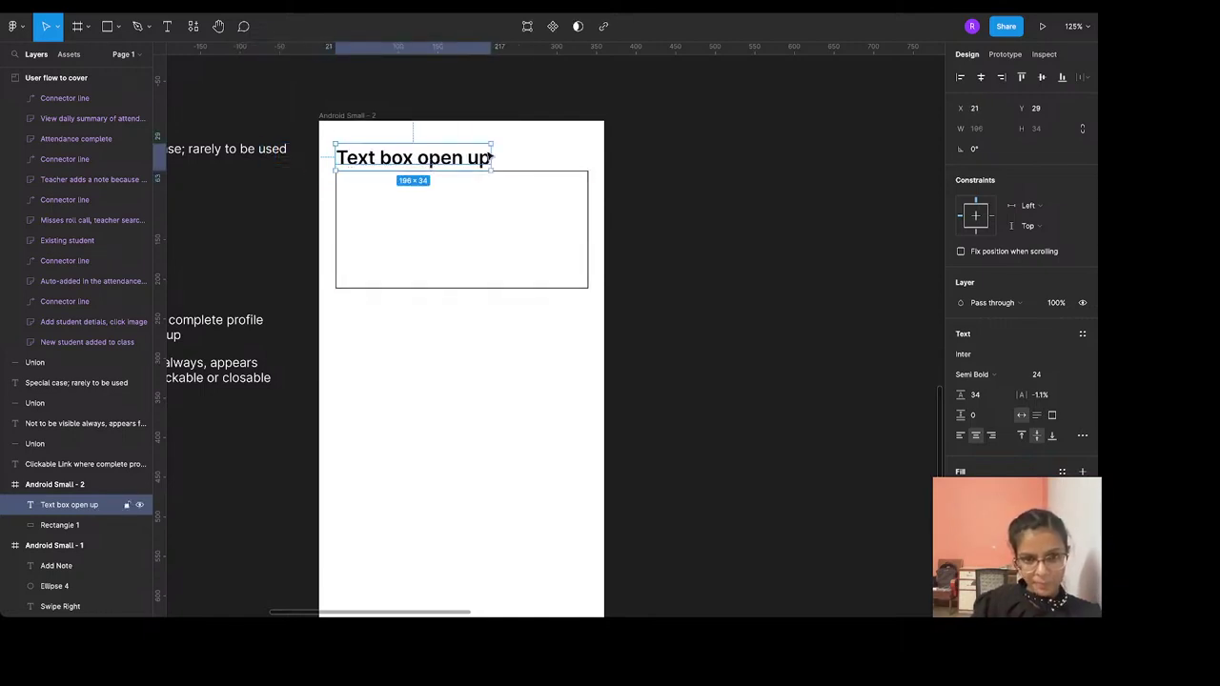
# Duplicate the heading and rectangle below the originals and change the copied heading to "Mark status as positive or negative"
pyautogui.moveTo(465, 122); pyautogui.dragTo(471, 379)
pyautogui.hotkey('ctrl', 'd')
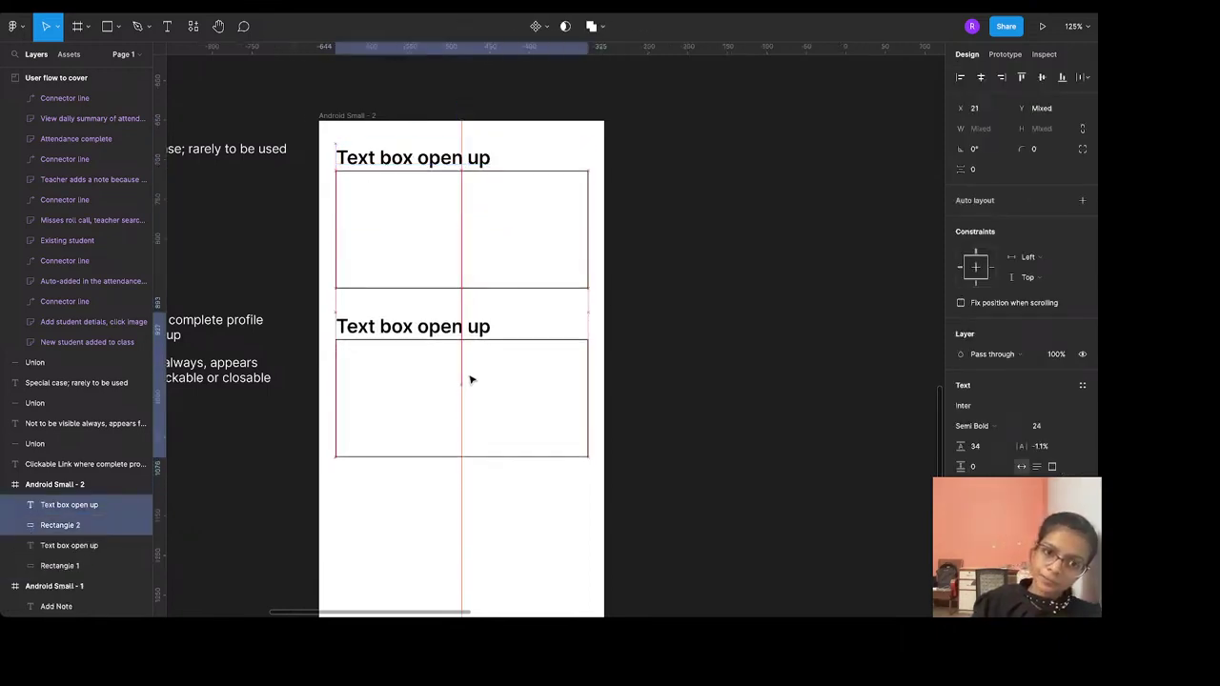
pyautogui.doubleClick(444, 329)
pyautogui.write('Ma')
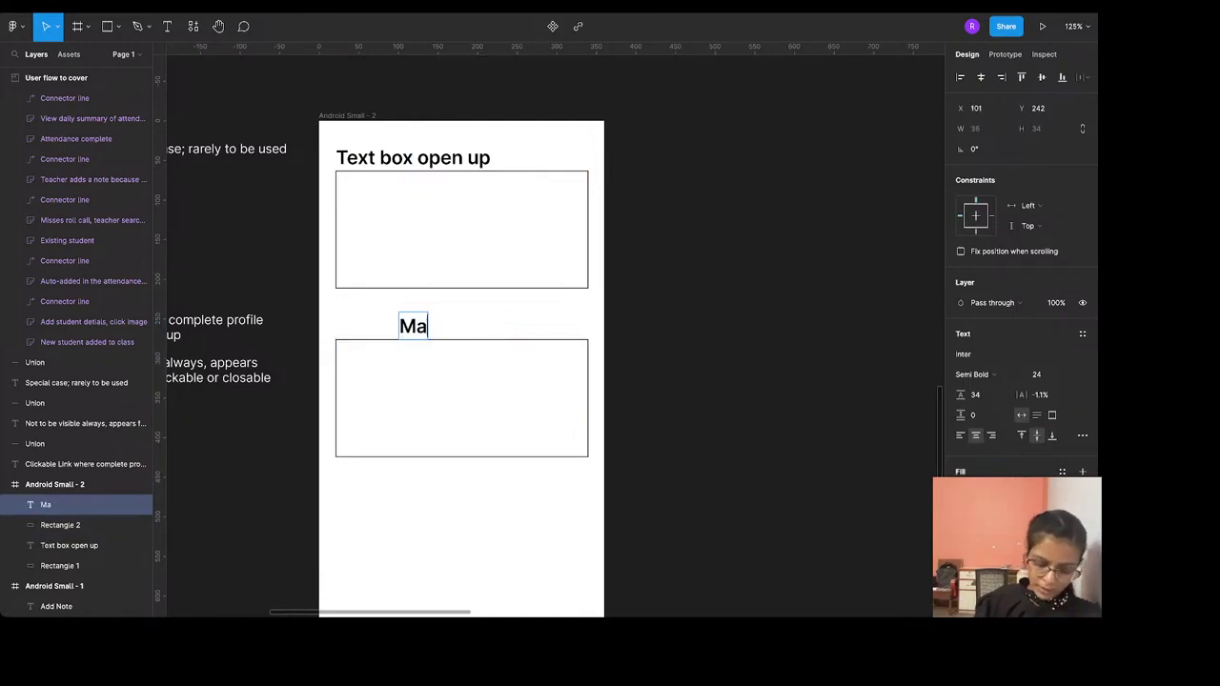
pyautogui.write('rk statusa')
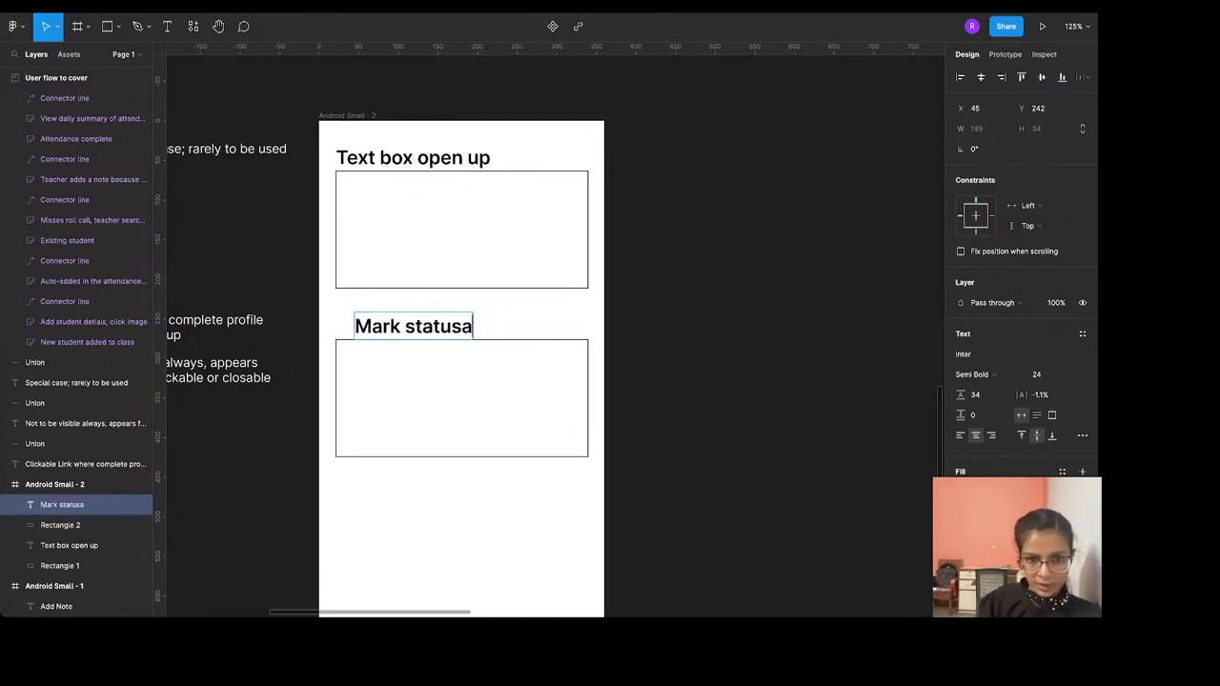
pyautogui.press('BackSpace')
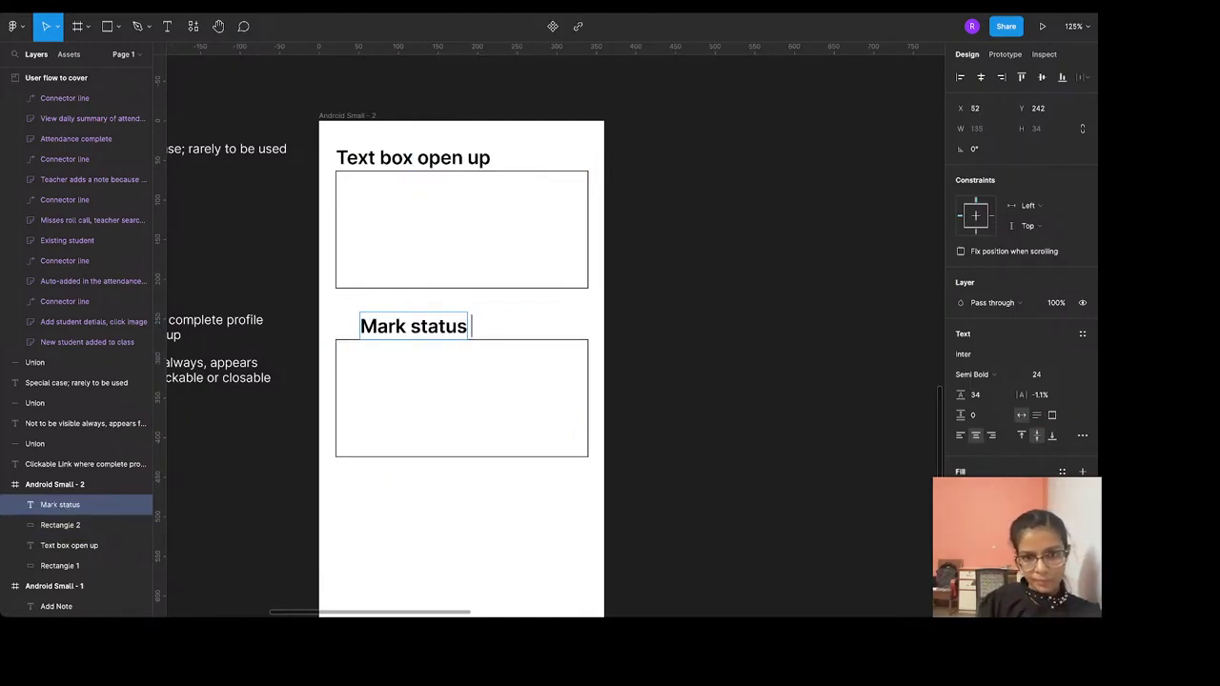
pyautogui.write('as poi')
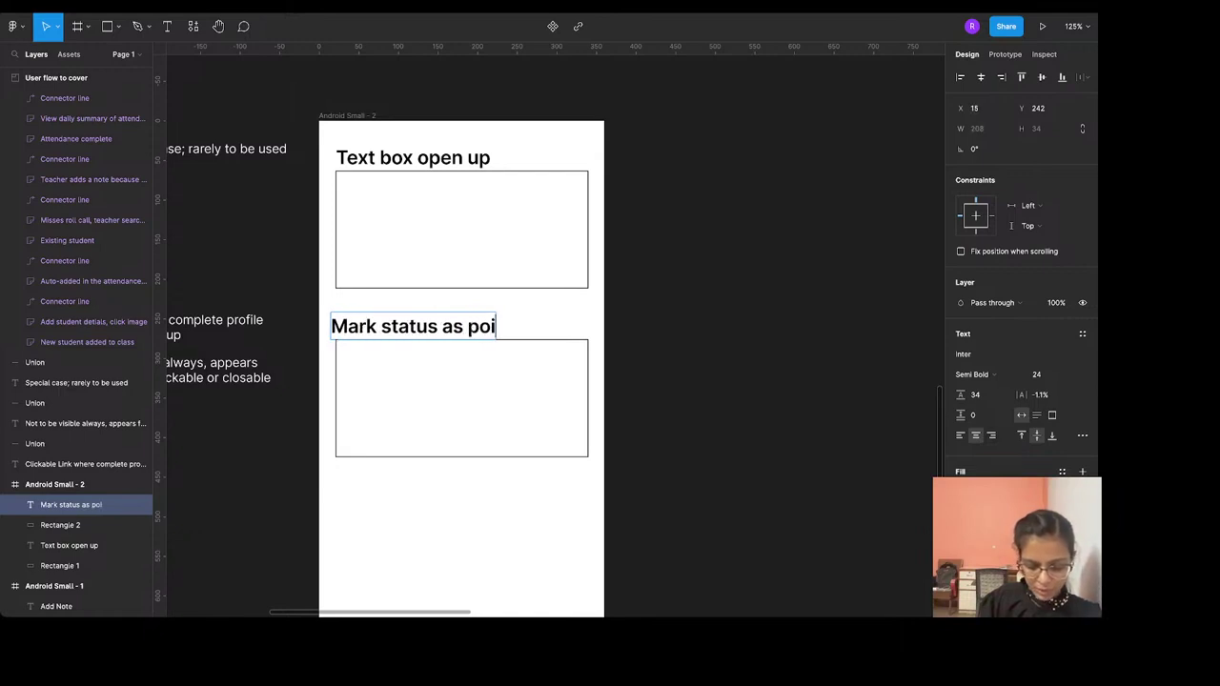
pyautogui.write('tive or nagative')
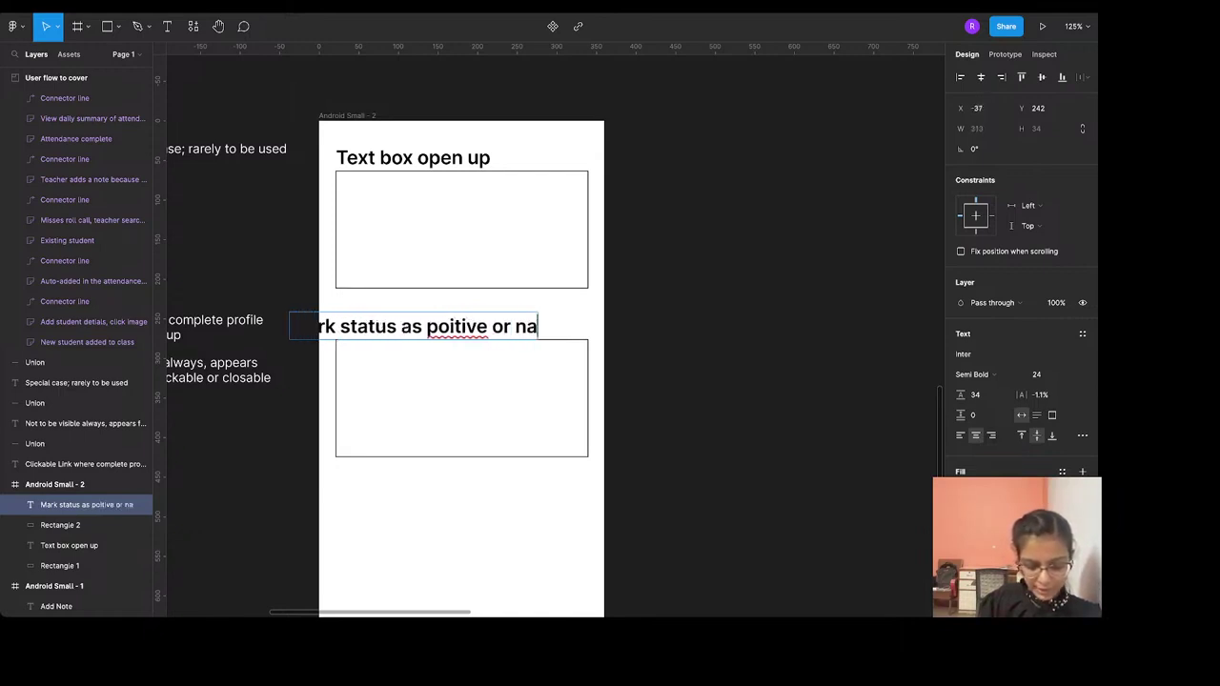
pyautogui.rightClick(507, 328)
pyautogui.click(534, 334)
pyautogui.rightClick(406, 328)
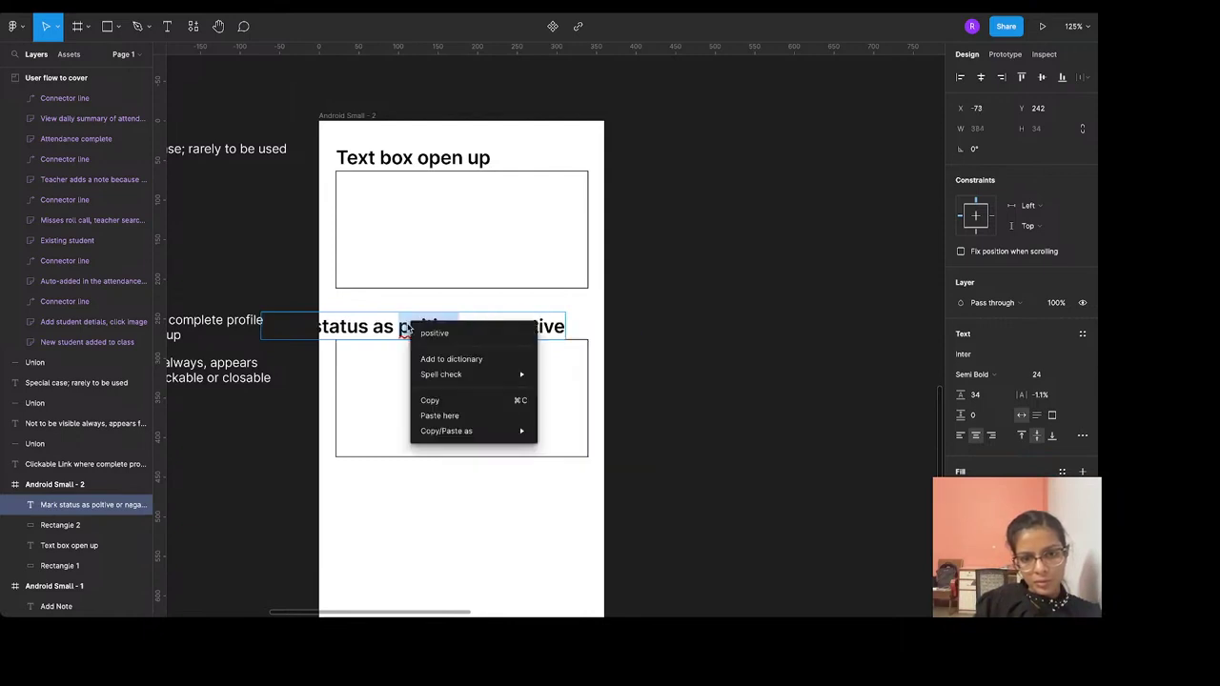
pyautogui.click(435, 332)
# Set both headings in Android Small - 2 to Regular weight with font size 16
pyautogui.doubleClick(417, 159)
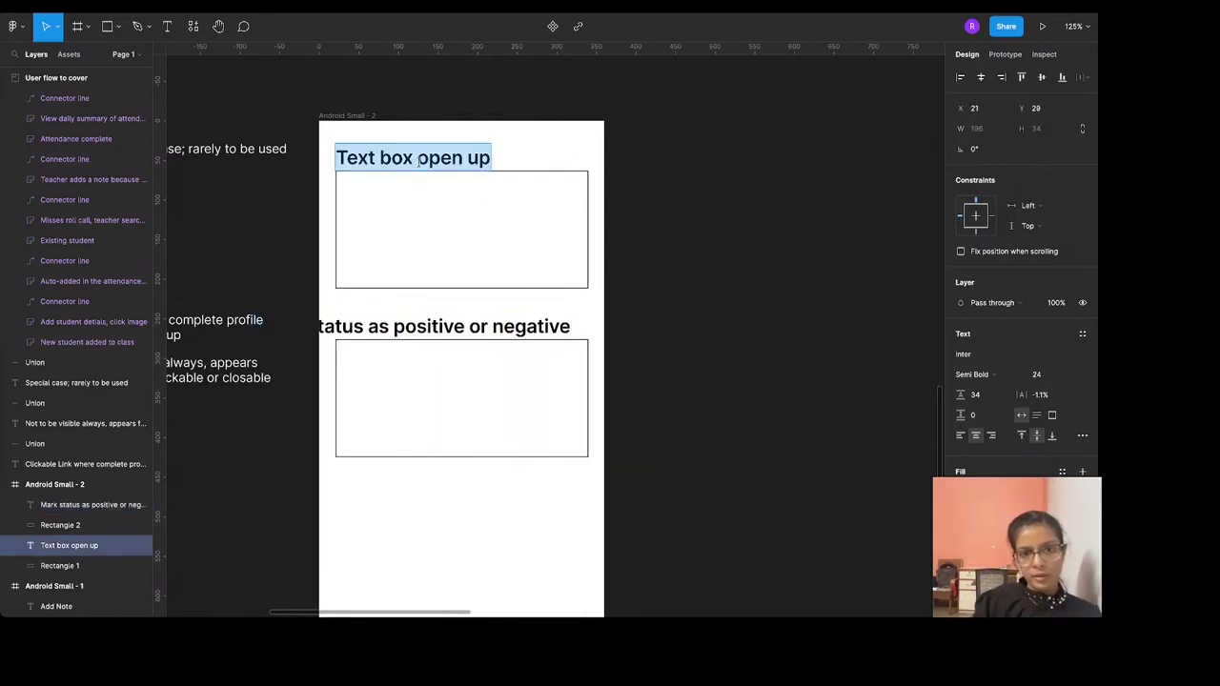
pyautogui.press('Escape')
pyautogui.keyDown('shift'); pyautogui.click(95, 505); pyautogui.keyUp('shift')
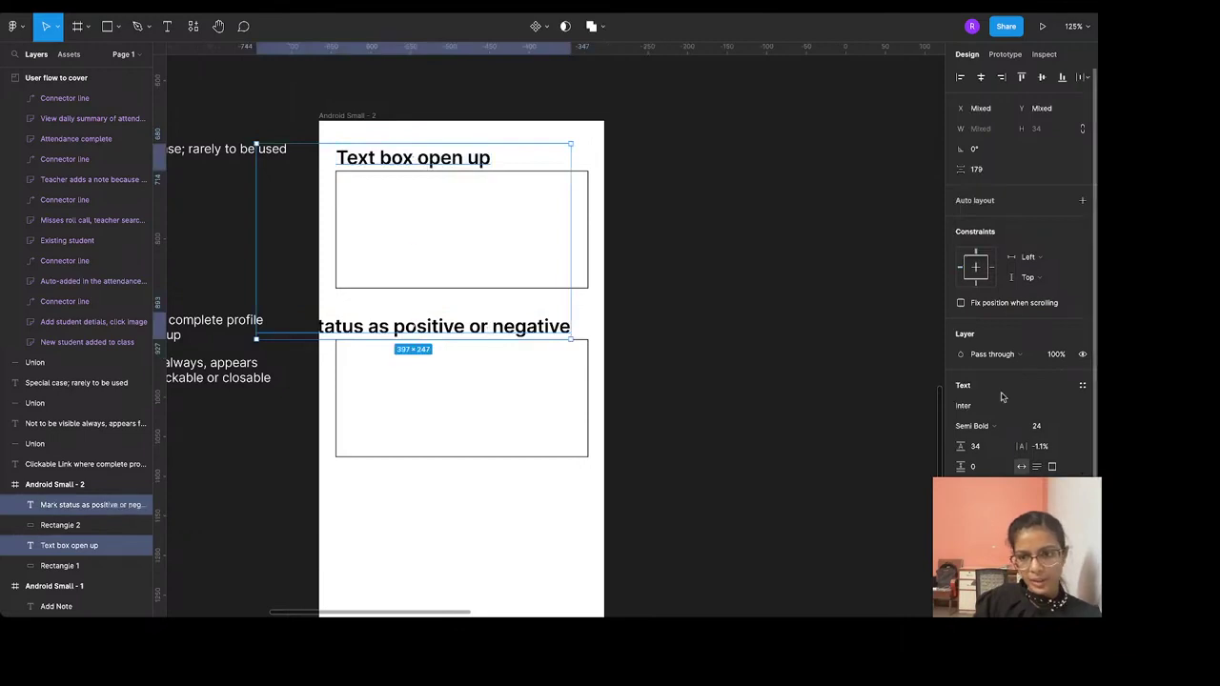
pyautogui.click(991, 426)
pyautogui.click(982, 397)
pyautogui.click(1037, 425)
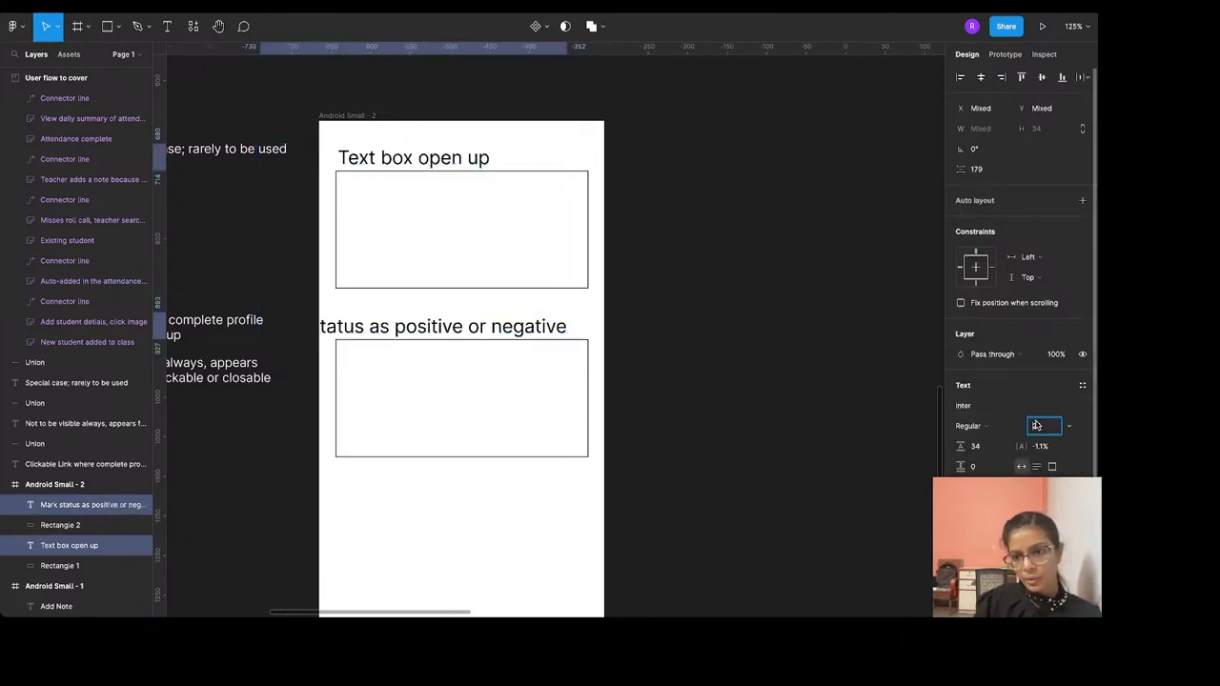
pyautogui.write('16')
pyautogui.press('Return')
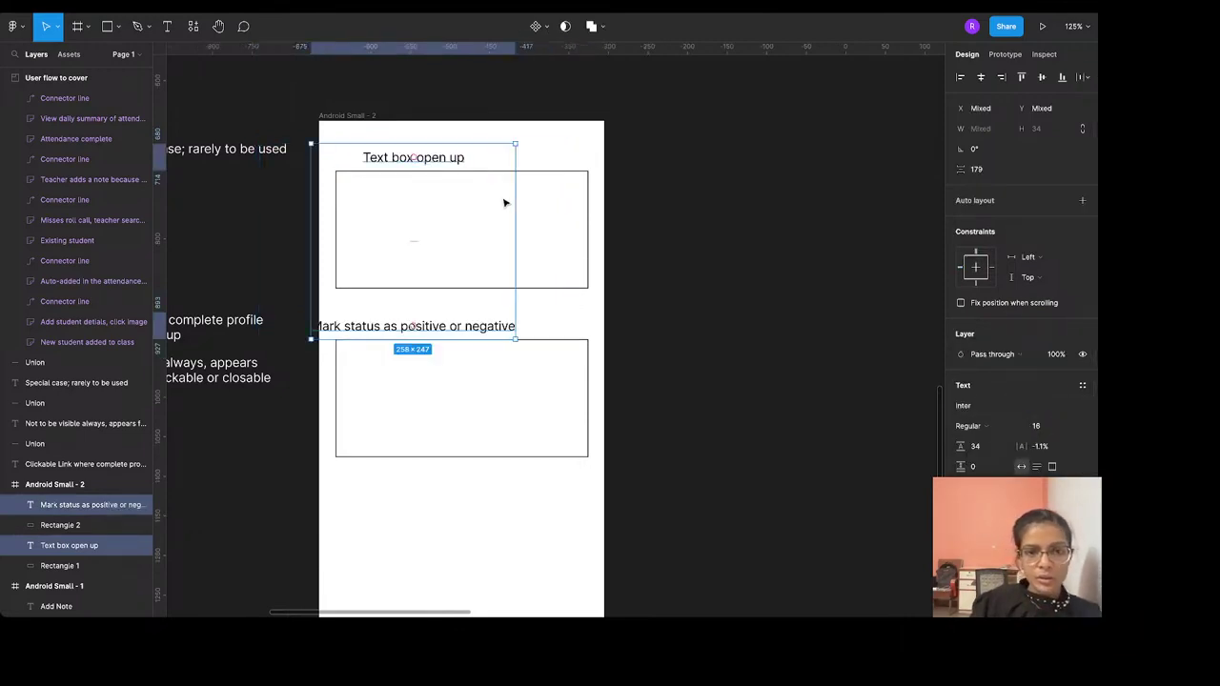
# Left-align both headings with the rectangles at X 21 and delete the rectangle under "Mark status as positive or negative"
pyautogui.click(960, 76)
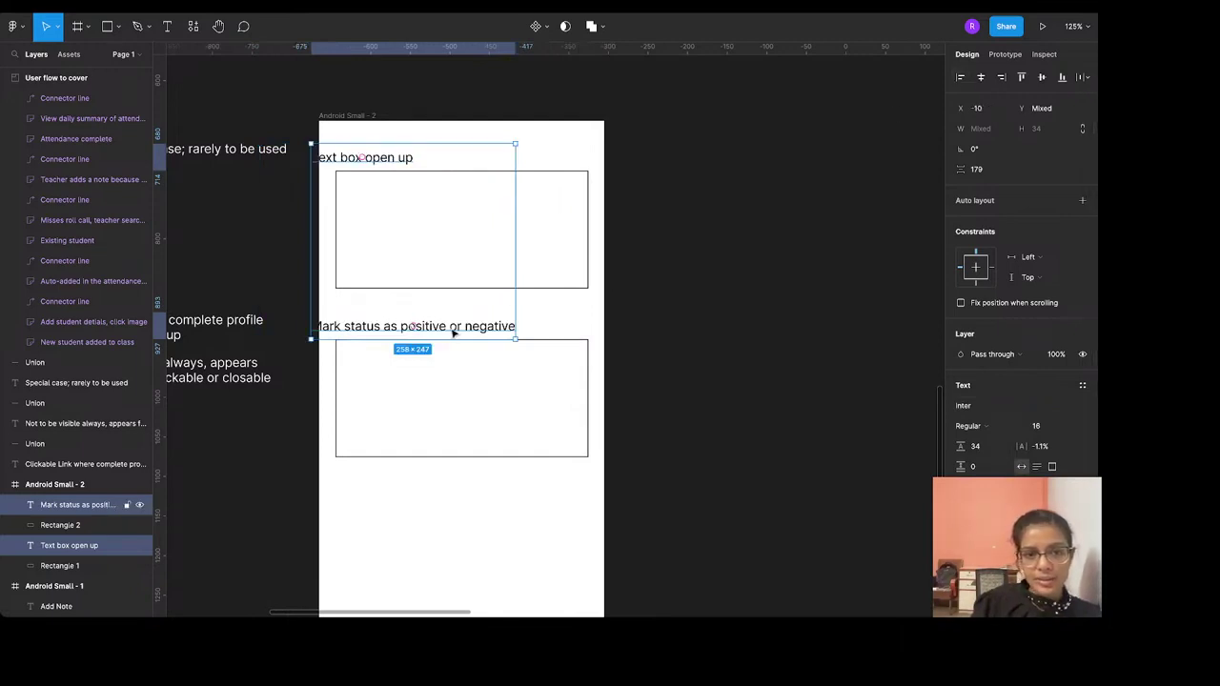
pyautogui.moveTo(454, 332); pyautogui.dragTo(479, 330)
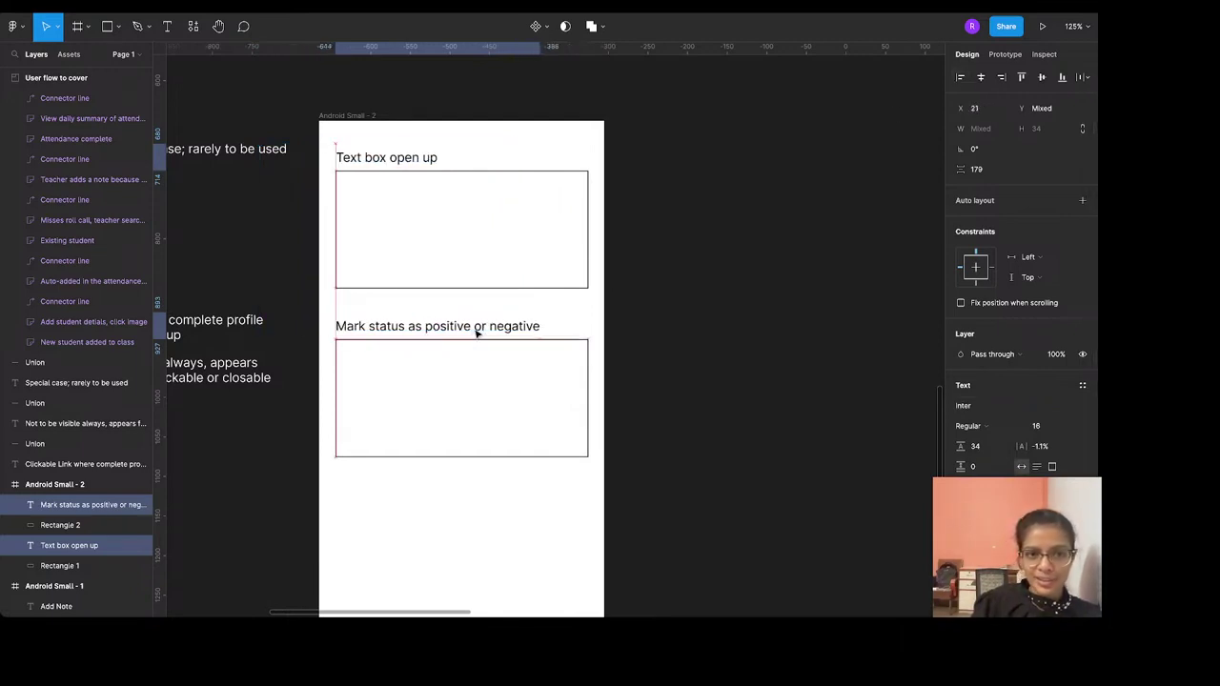
pyautogui.click(797, 321)
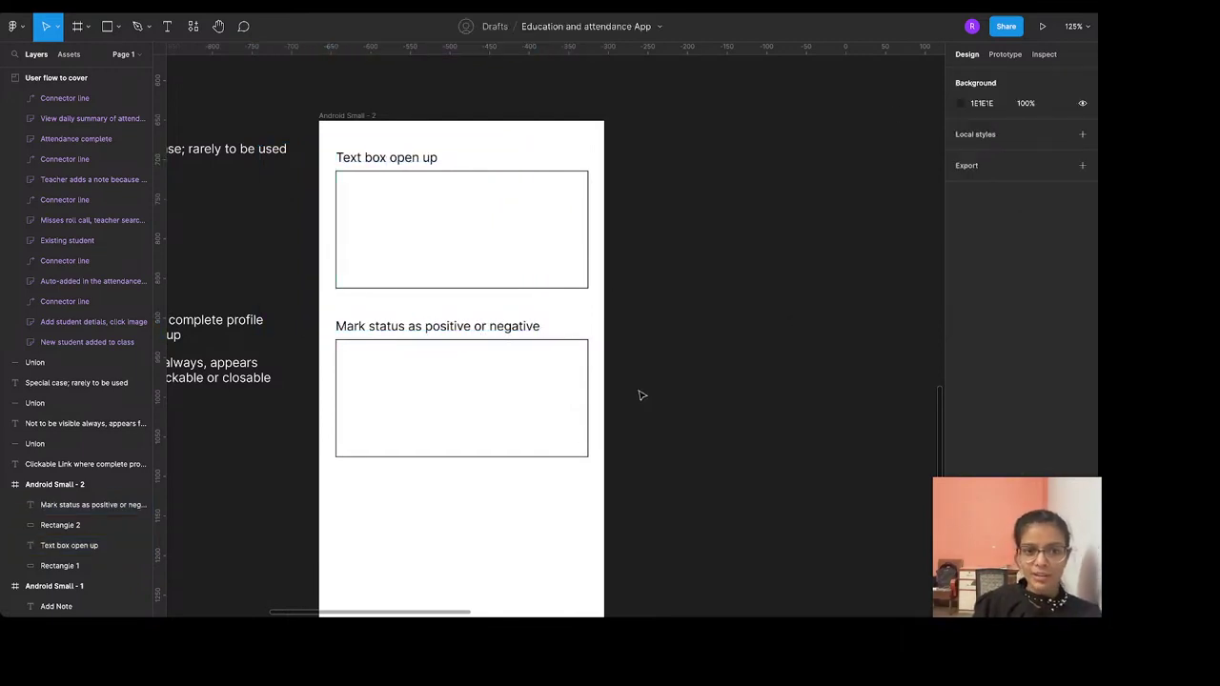
pyautogui.click(587, 438)
pyautogui.press('Delete')
# Copy the "Absent for 3 days" chip in the Android Small - 1 frame and duplicate it in place
pyautogui.hscroll(-5, 435, 375)
pyautogui.hscroll(-3, 434, 375)
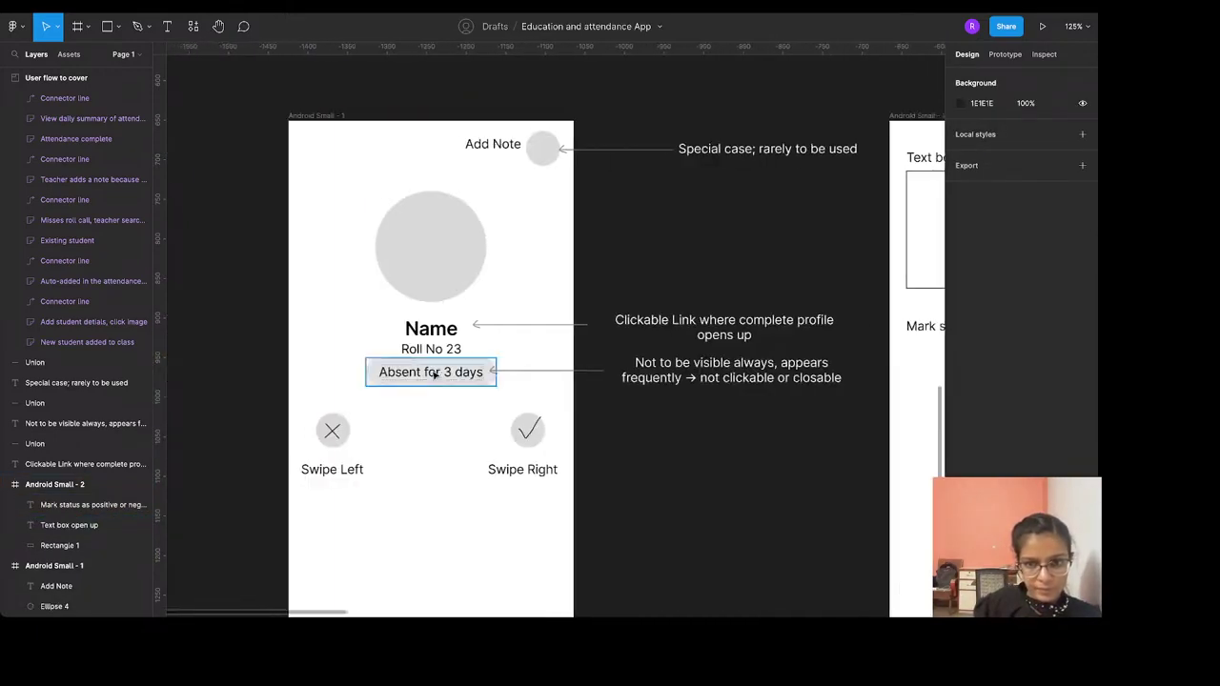
pyautogui.click(435, 376)
pyautogui.hscroll(5, 439, 377)
pyautogui.hscroll(5, 714, 406)
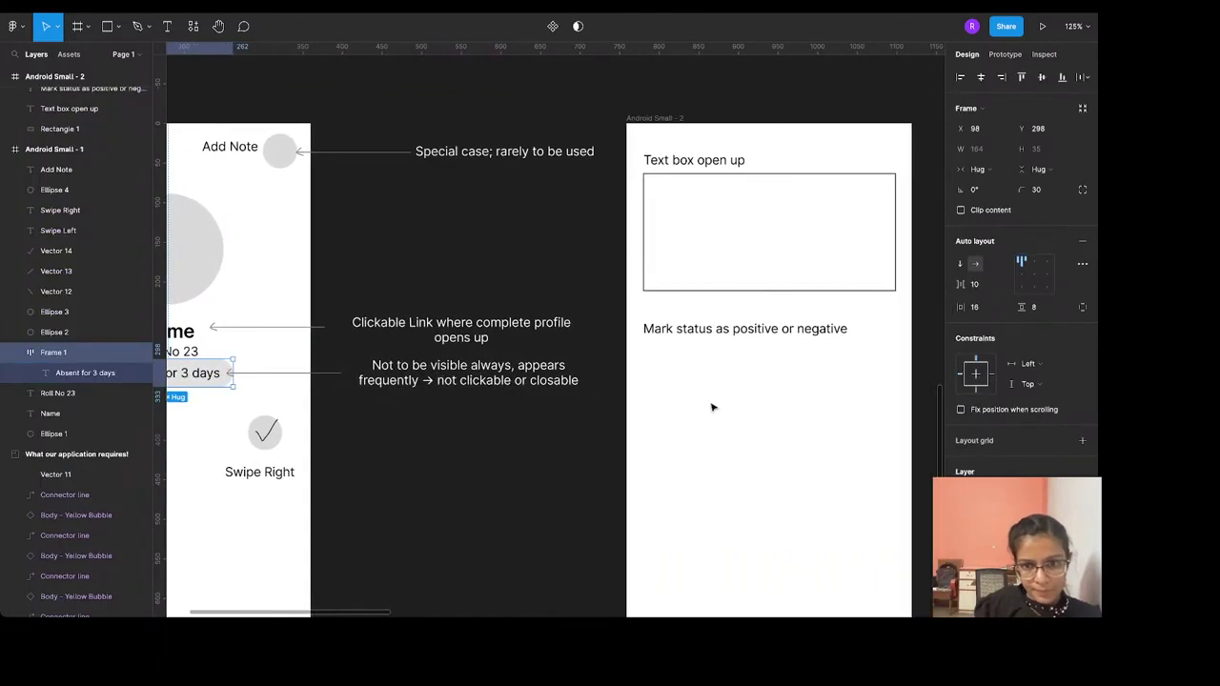
pyautogui.scroll(3, 667, 387)
pyautogui.hscroll(-10, 662, 387)
pyautogui.hotkey('ctrl', 'd')
pyautogui.hscroll(10, 400, 401)
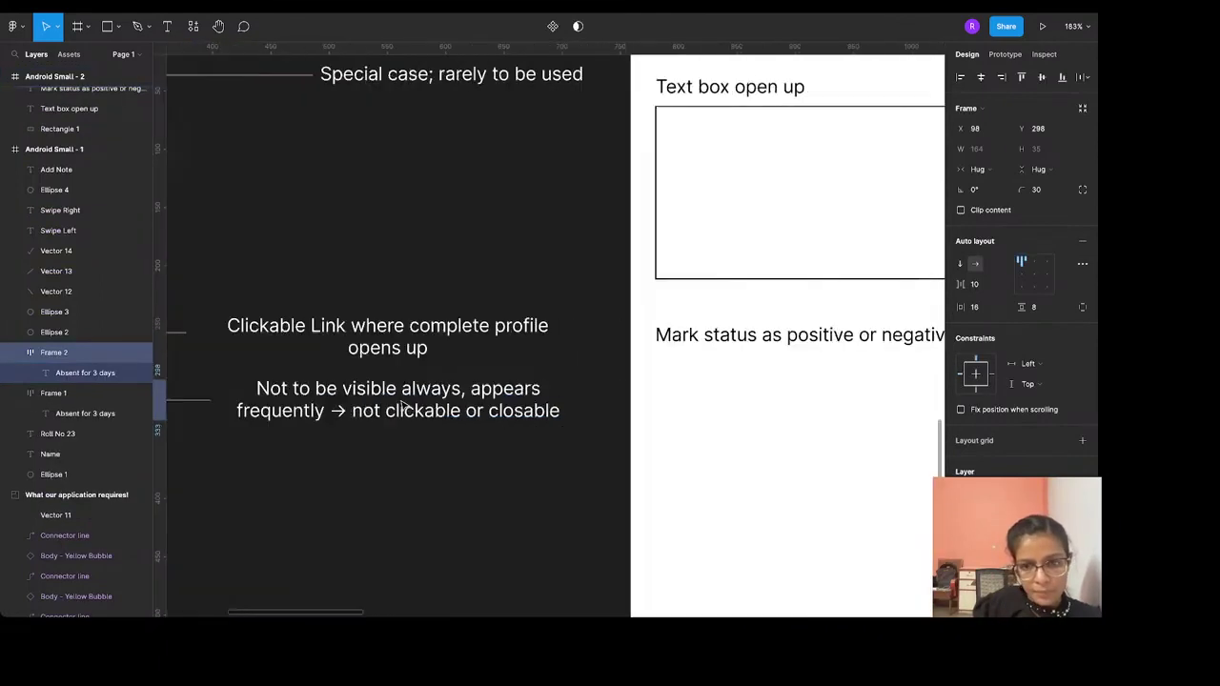
pyautogui.hscroll(-3, 409, 404)
pyautogui.click(421, 398)
pyautogui.hotkey('ctrl', 'v')
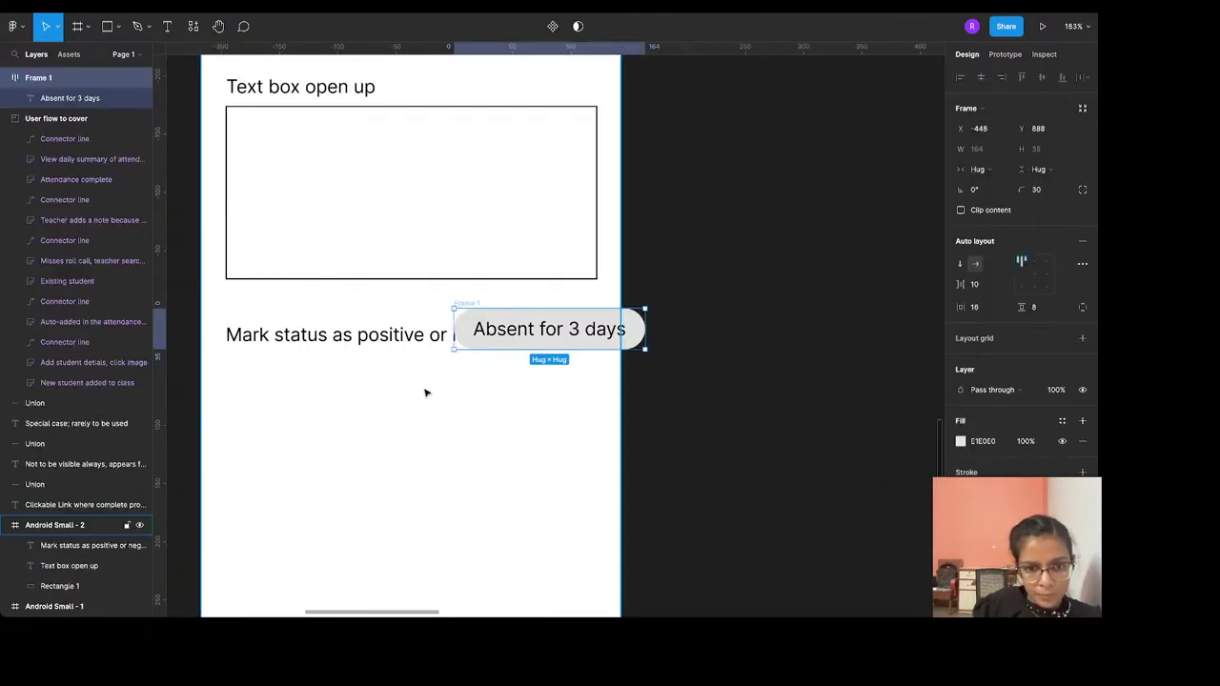
pyautogui.moveTo(599, 332); pyautogui.dragTo(372, 397)
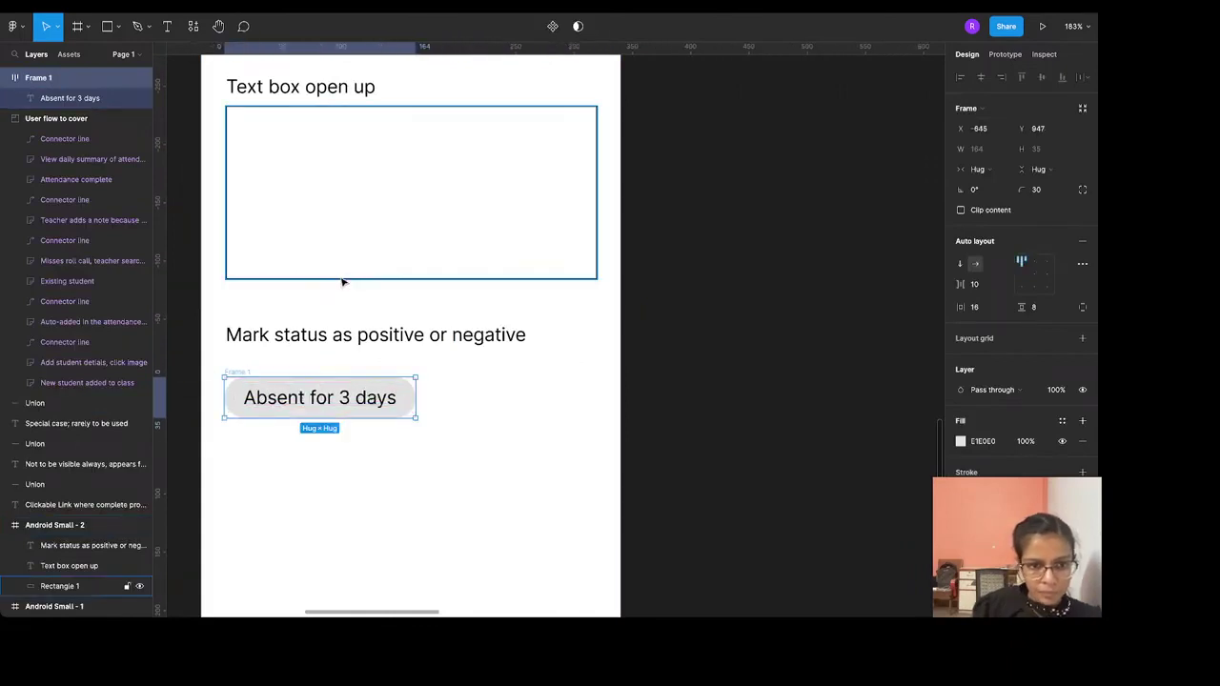
pyautogui.scroll(-5, 335, 282)
pyautogui.press('Delete')
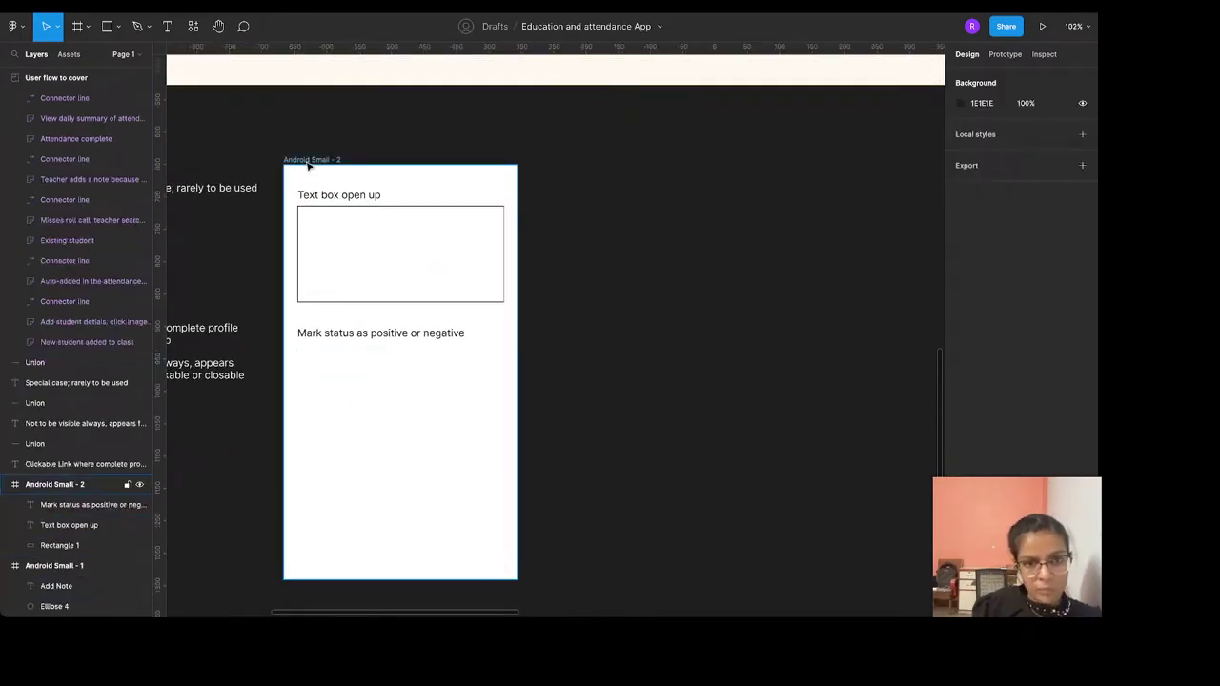
# Paste the "Absent for 3 days" chip and place it under the status heading in Android Small - 2 at X 21, Y 281
pyautogui.hotkey('ctrl', 'v')
pyautogui.scroll(5, 356, 350)
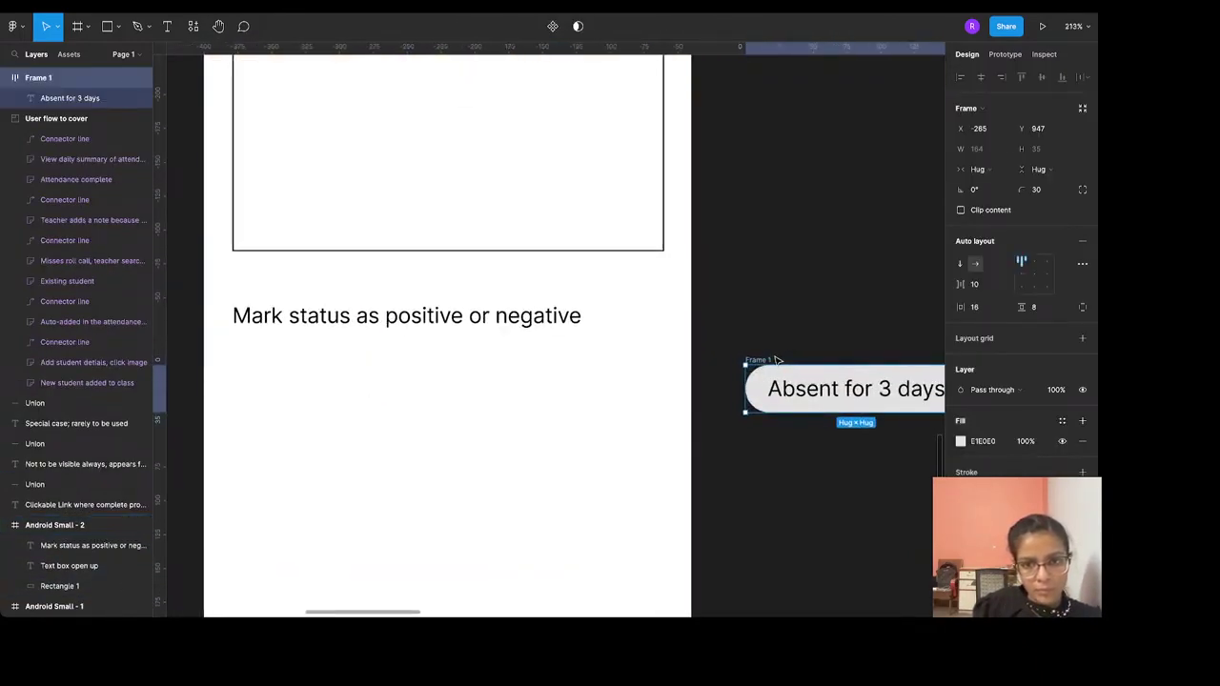
pyautogui.moveTo(628, 357); pyautogui.dragTo(261, 340)
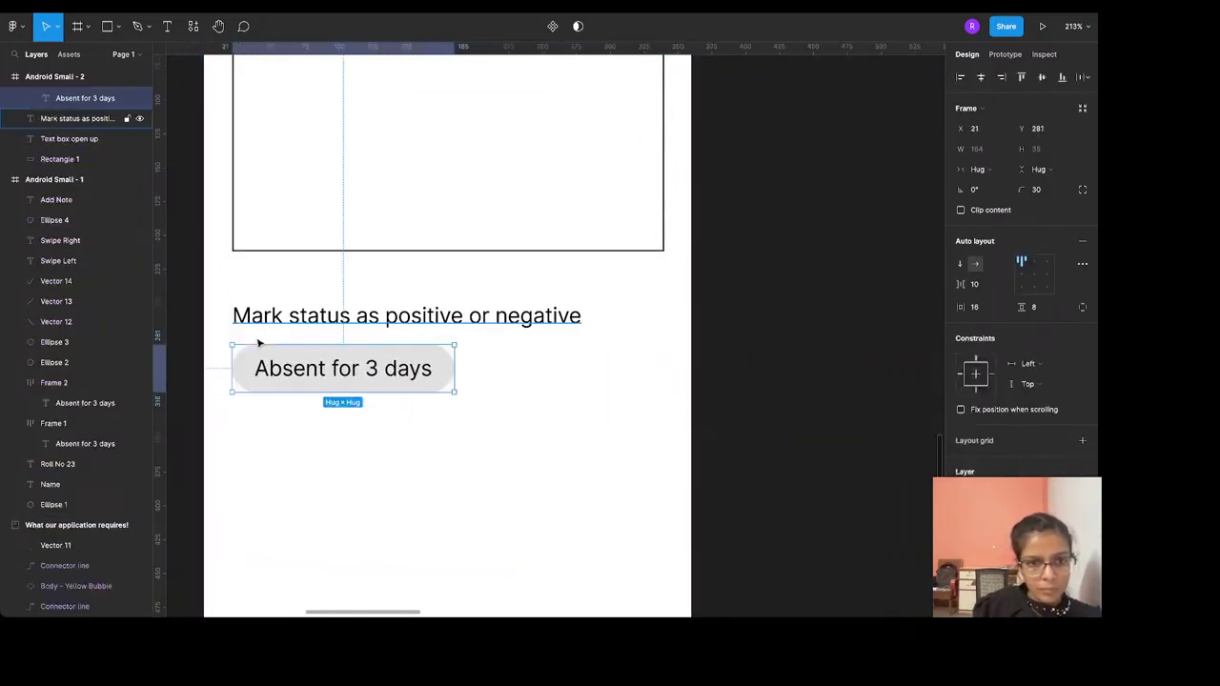
# Change the label of the chip under the status heading to "Positive"
pyautogui.doubleClick(298, 372)
pyautogui.doubleClick(298, 372)
pyautogui.write('P')
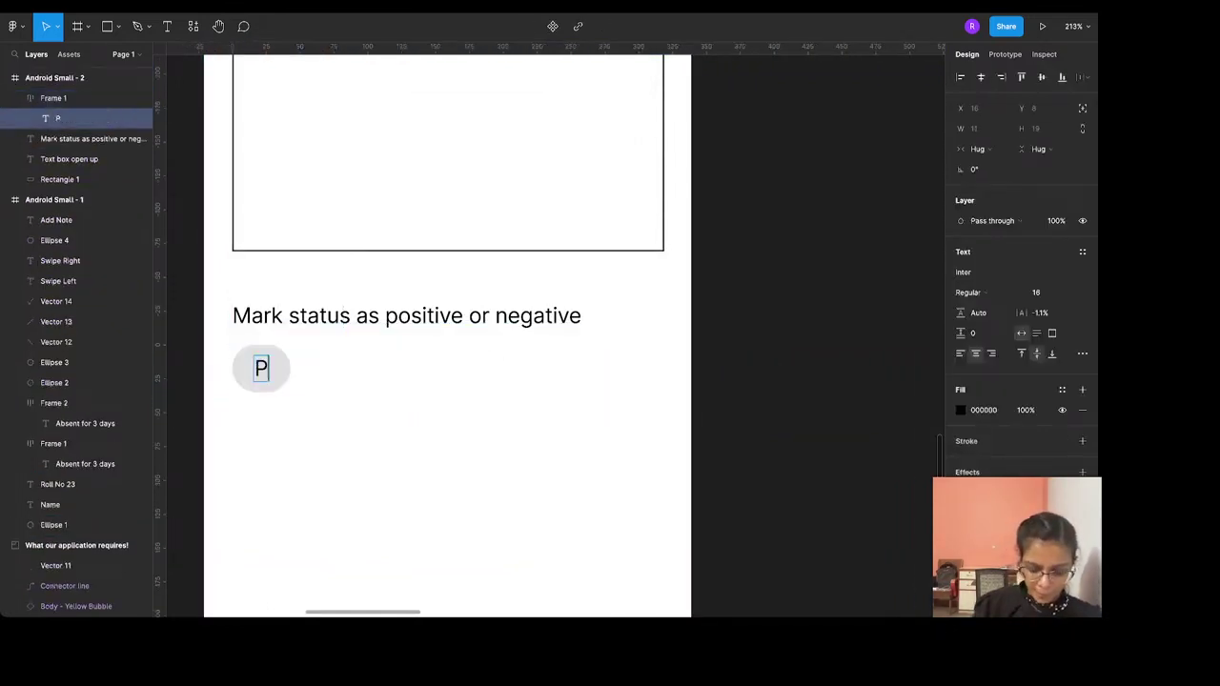
pyautogui.write('ositive')
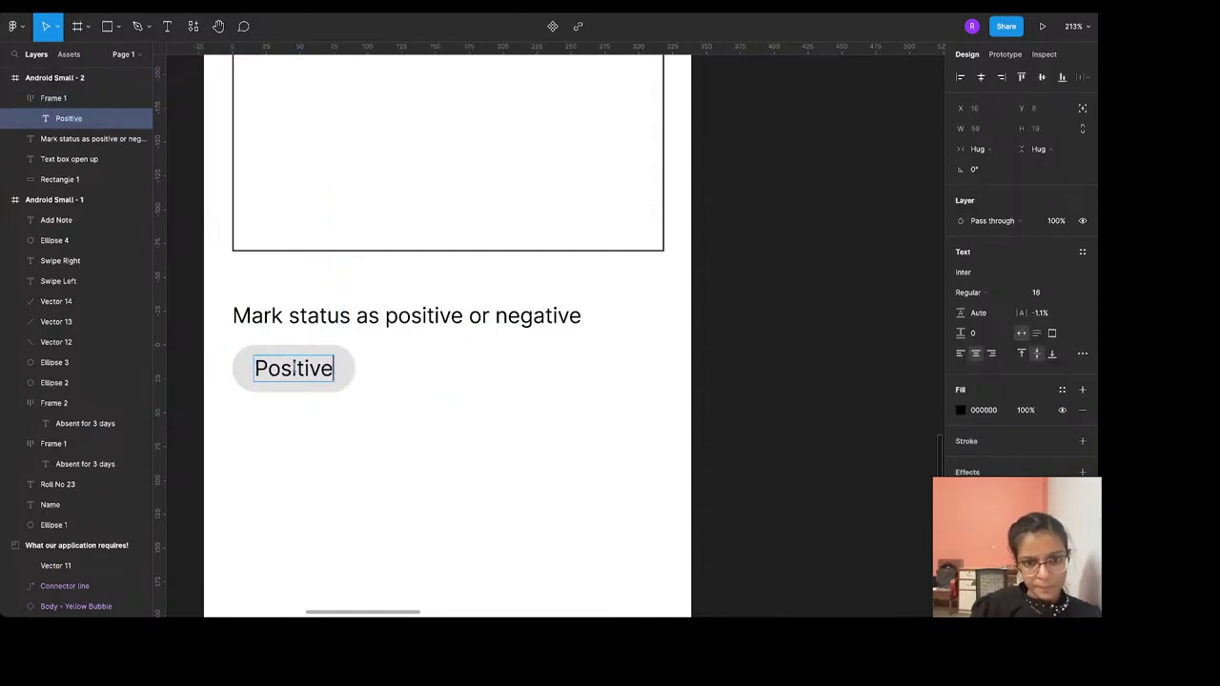
pyautogui.press('Escape')
pyautogui.scroll(1, 388, 390)
# Duplicate the "Positive" chip directly to its right and change the copy's label to "Negative"
pyautogui.click(389, 390)
pyautogui.scroll(2, 372, 392)
pyautogui.click(352, 395)
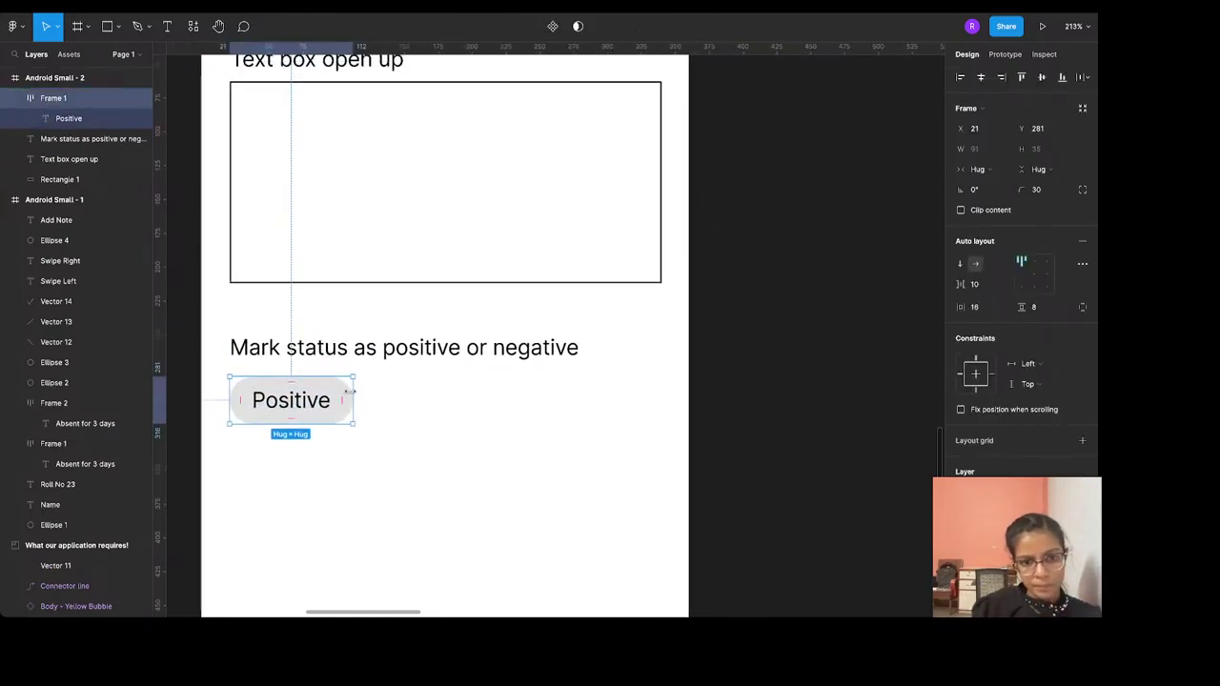
pyautogui.hotkey('ctrl', 'd')
pyautogui.moveTo(328, 405); pyautogui.dragTo(467, 408)
pyautogui.doubleClick(463, 408)
pyautogui.scroll(1, 458, 410)
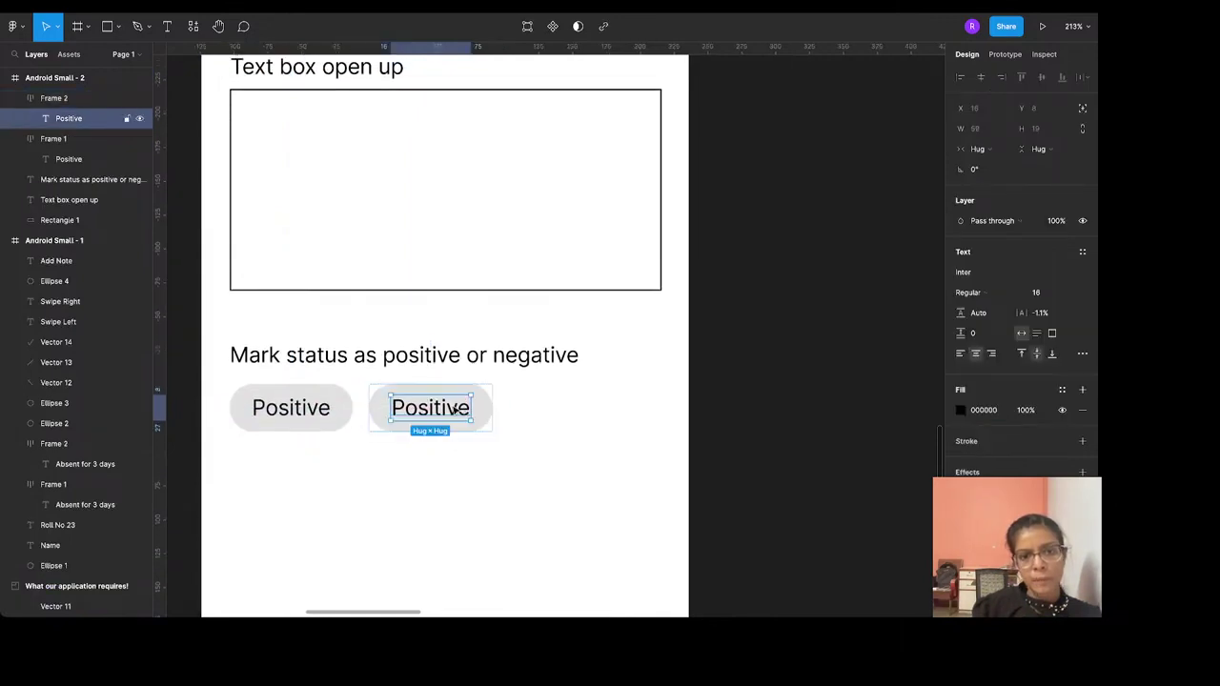
pyautogui.doubleClick(456, 411)
pyautogui.scroll(1, 454, 412)
pyautogui.write('egative')
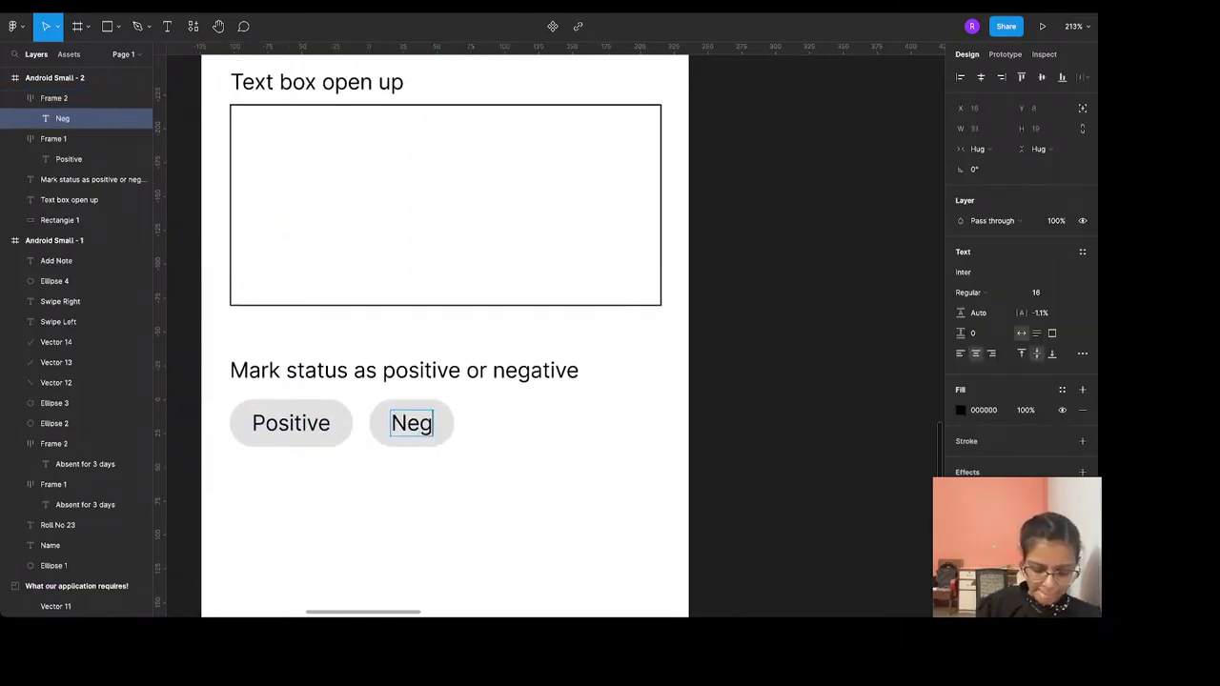
pyautogui.click(479, 465)
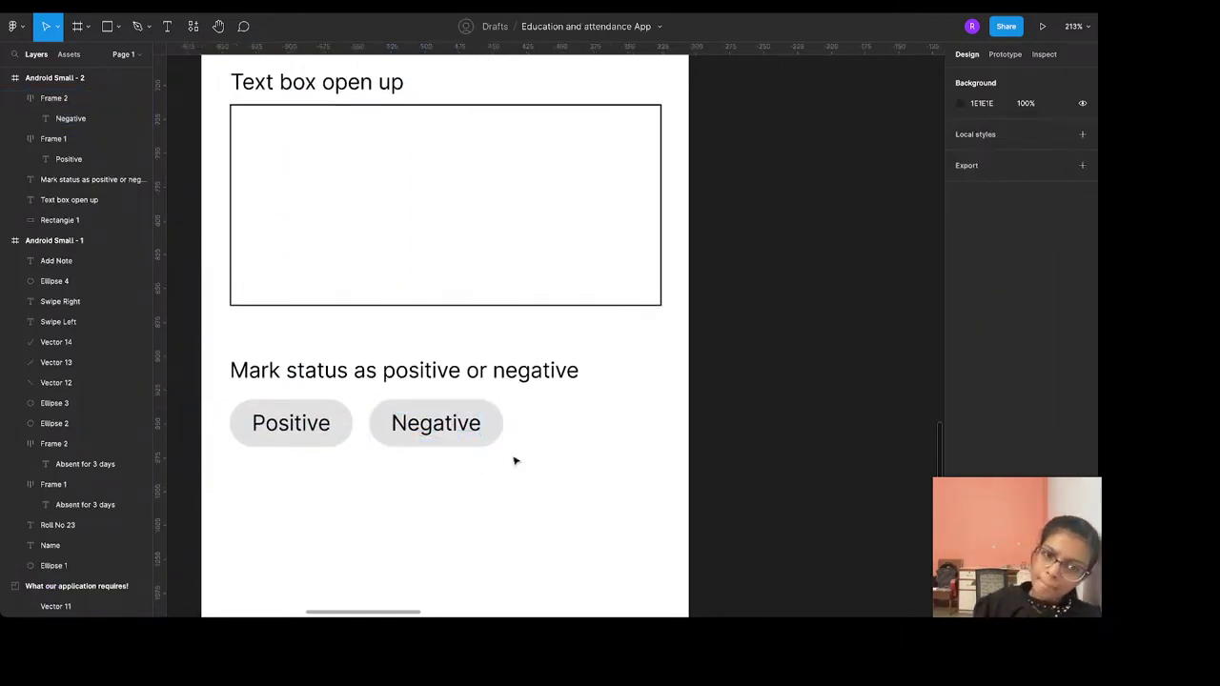
pyautogui.scroll(-5, 735, 423)
pyautogui.scroll(-3, 735, 424)
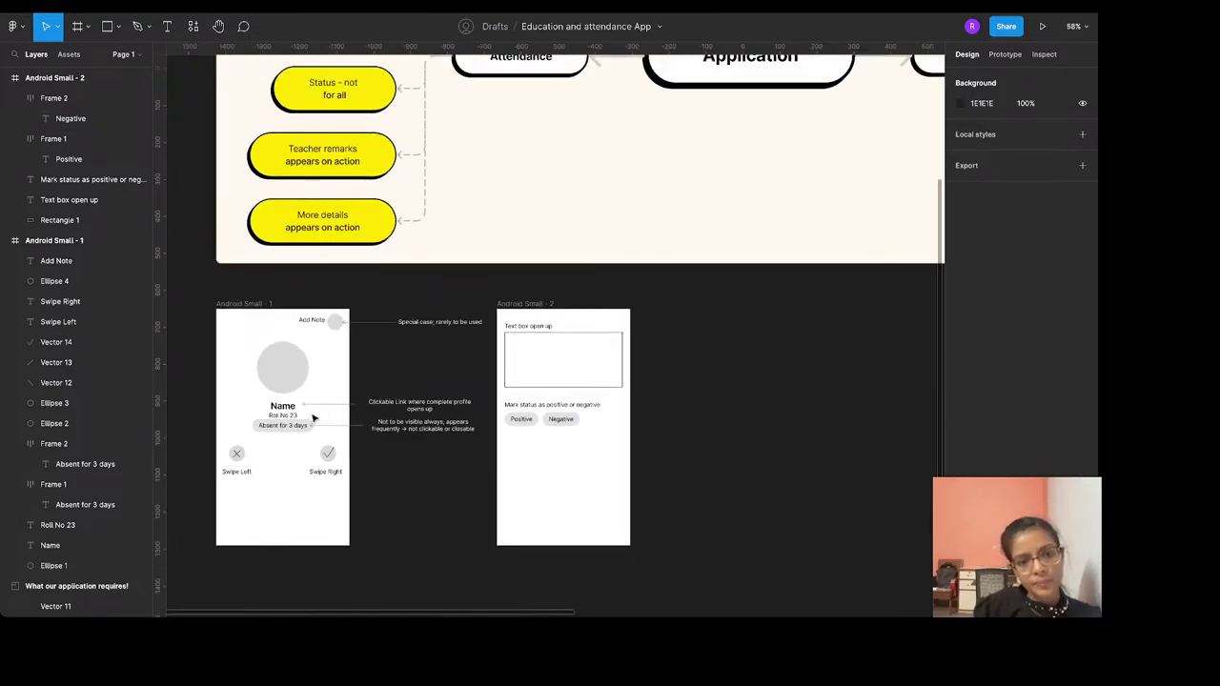
pyautogui.hscroll(-2, 343, 371)
pyautogui.scroll(-2, 379, 316)
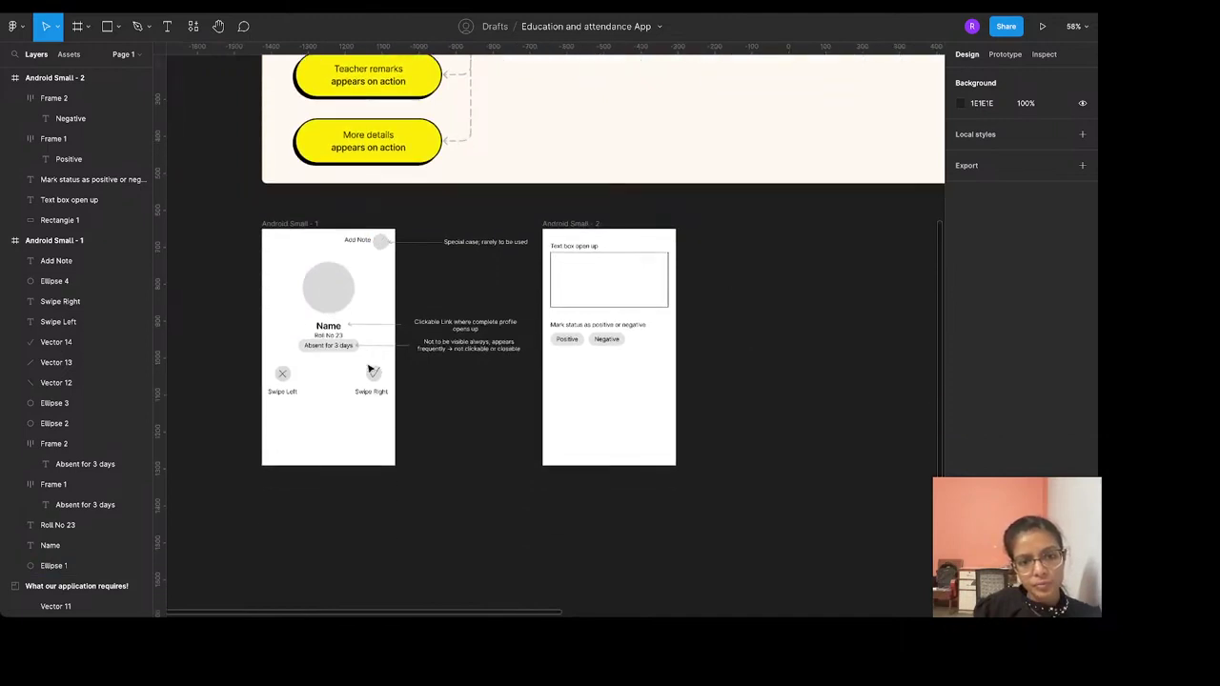